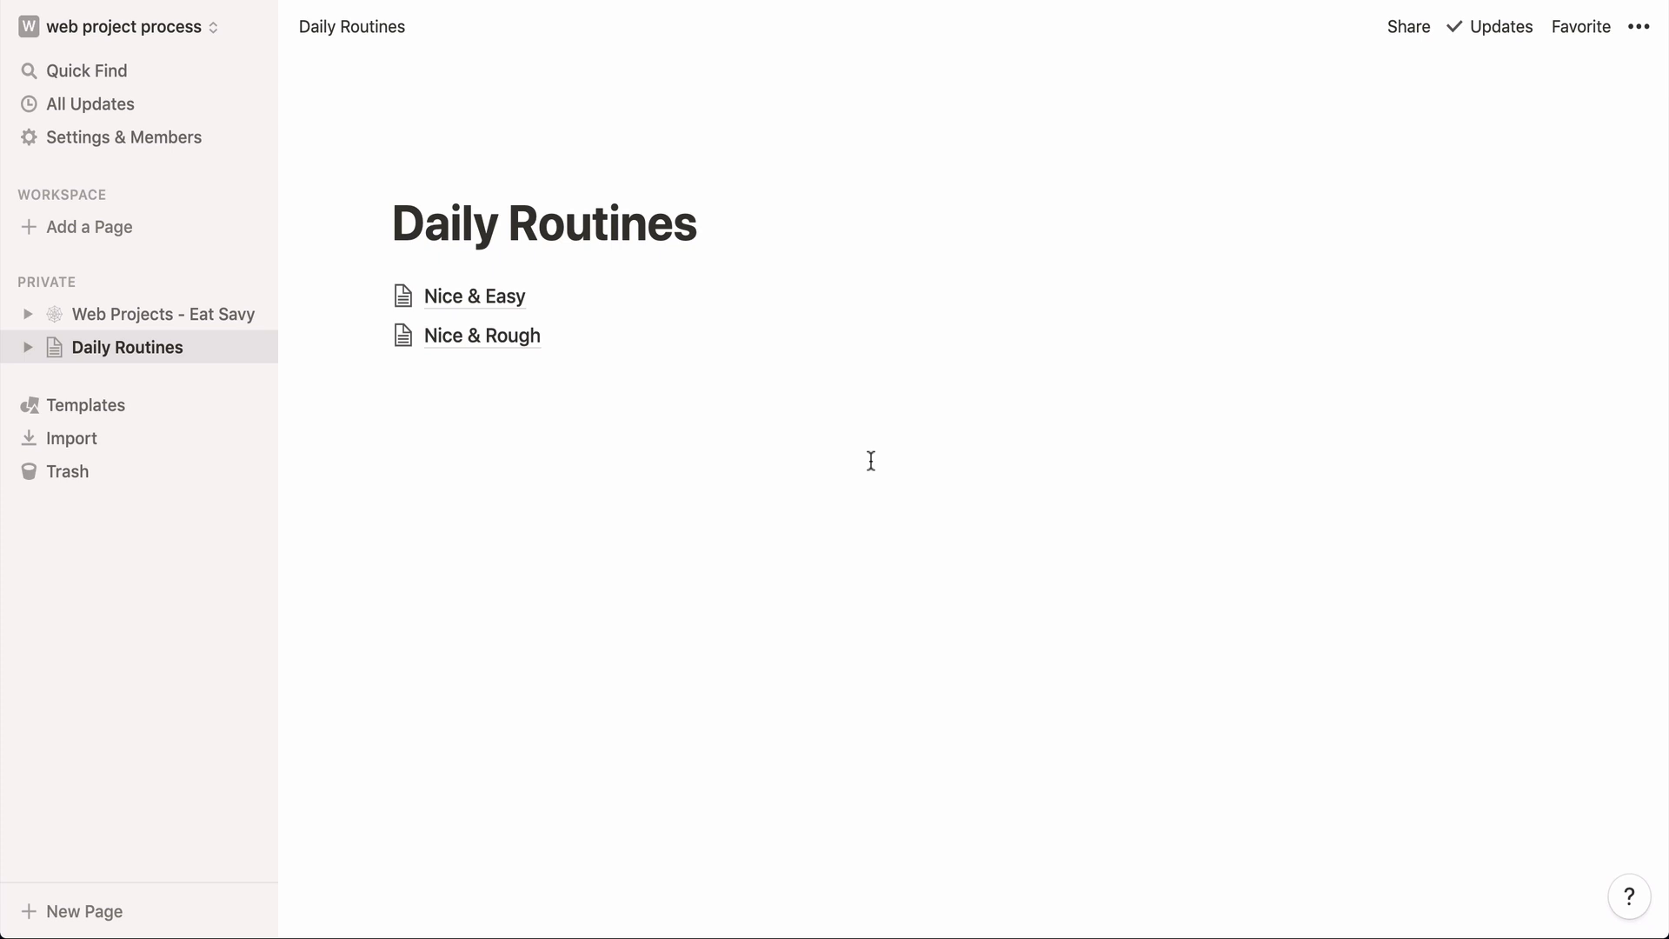
- Open the Daily Routine page inside Nice & Easy with the sidebar hidden and review its morning, project, habit and evening sections
left_click(470, 297)
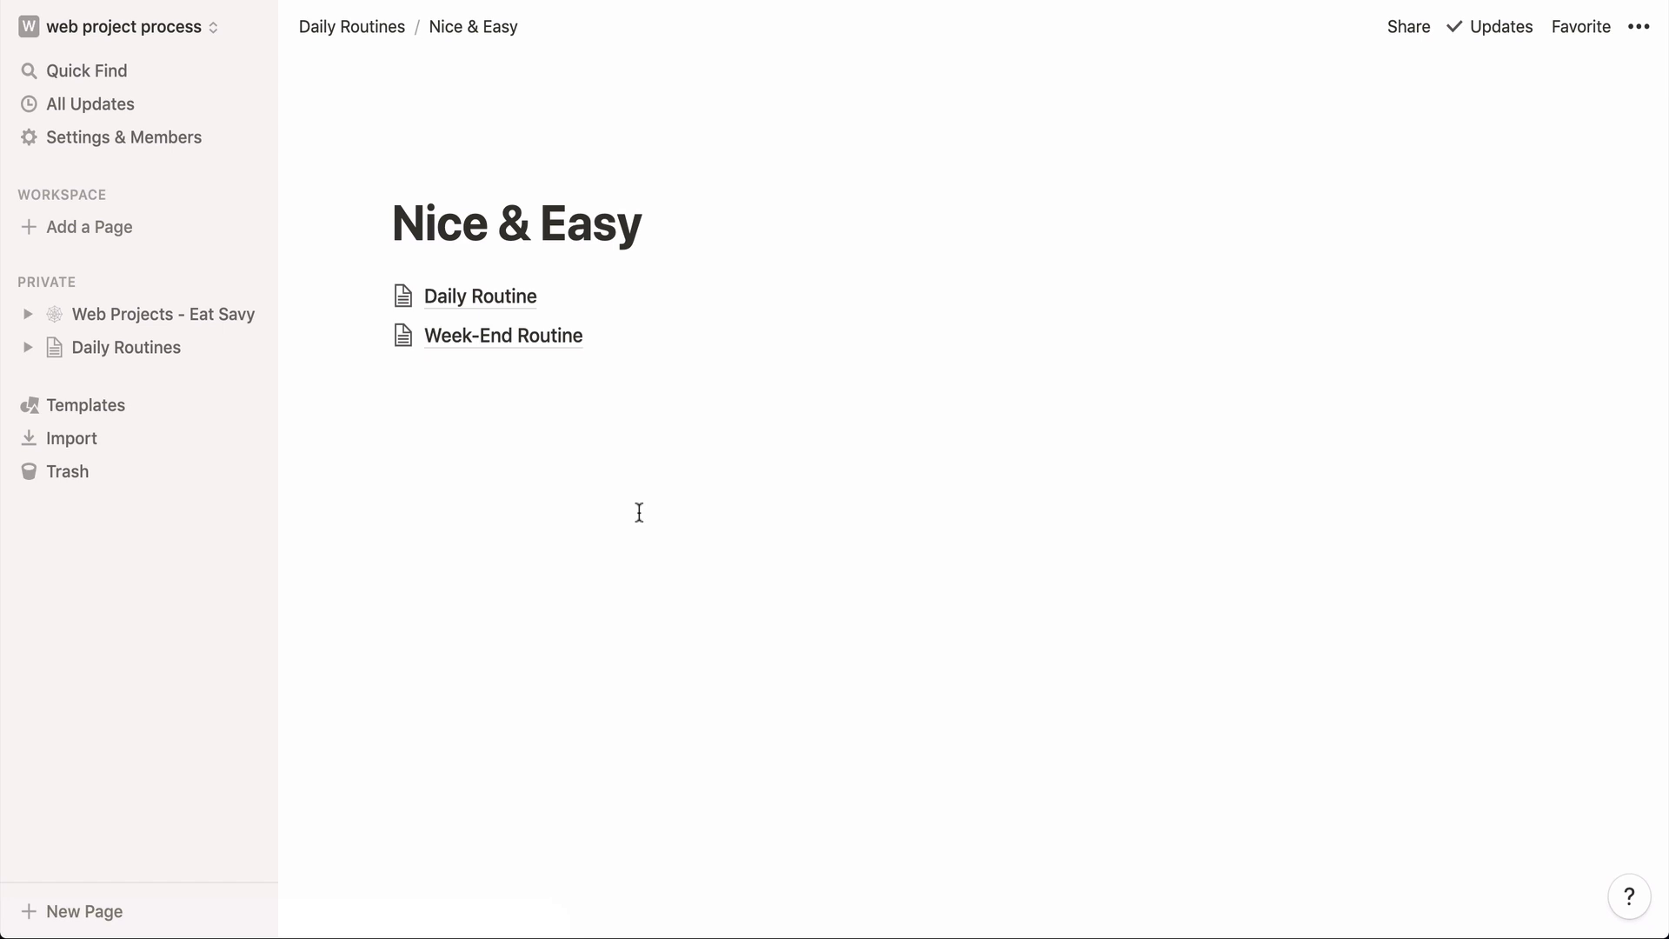
left_click(249, 26)
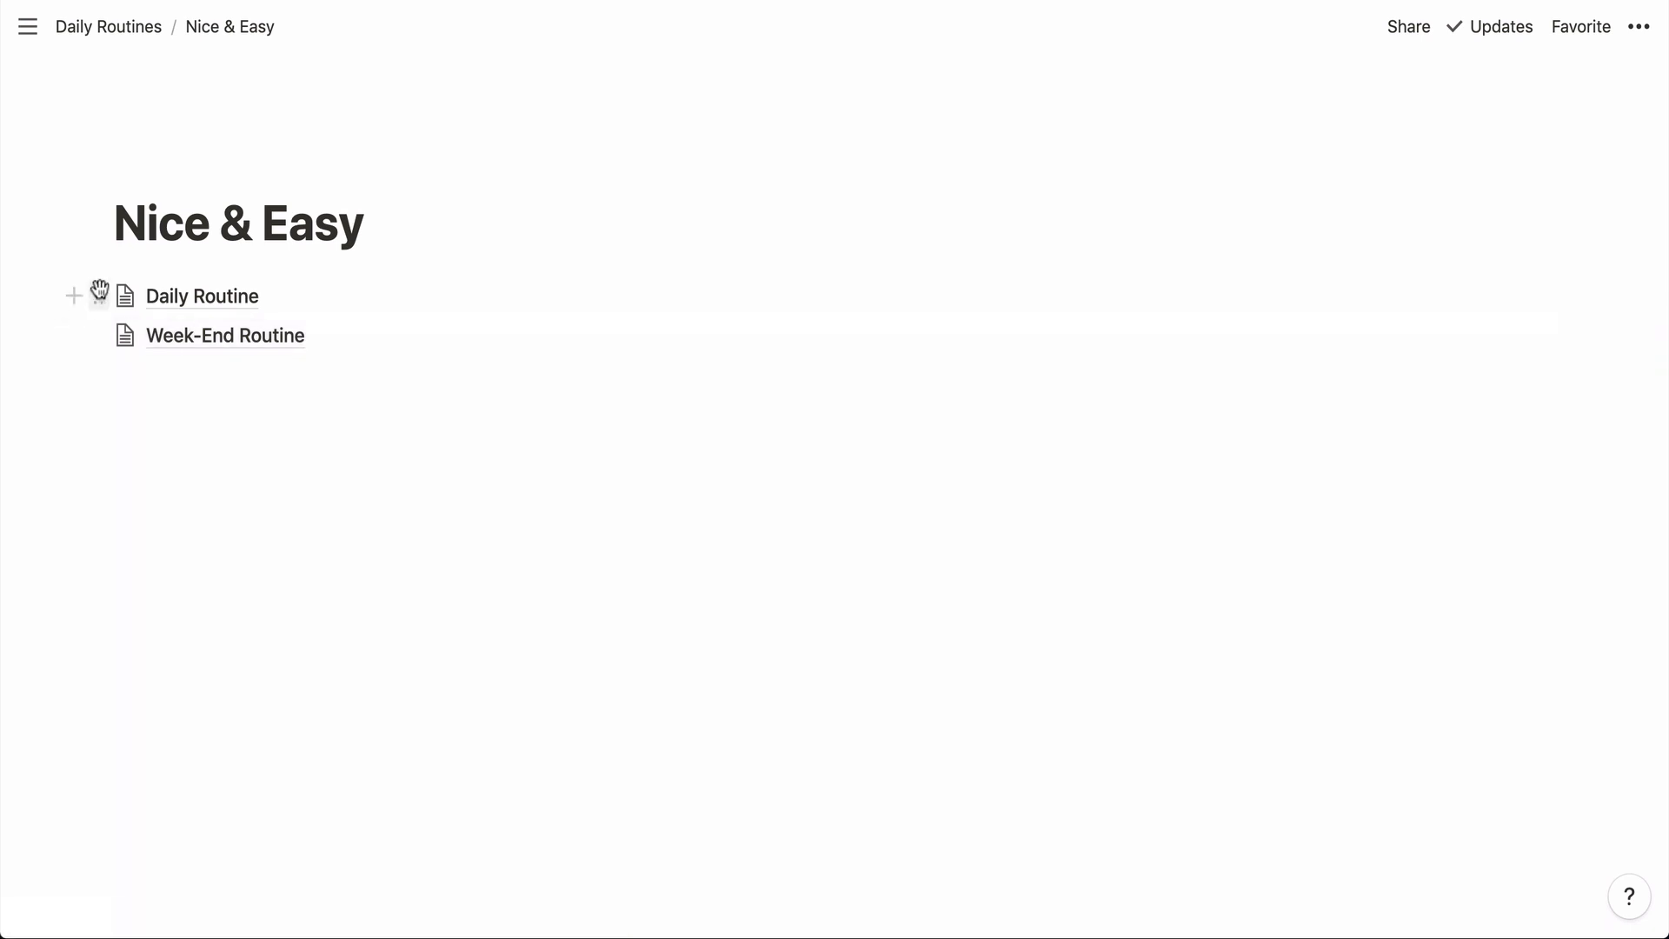
left_click(186, 296)
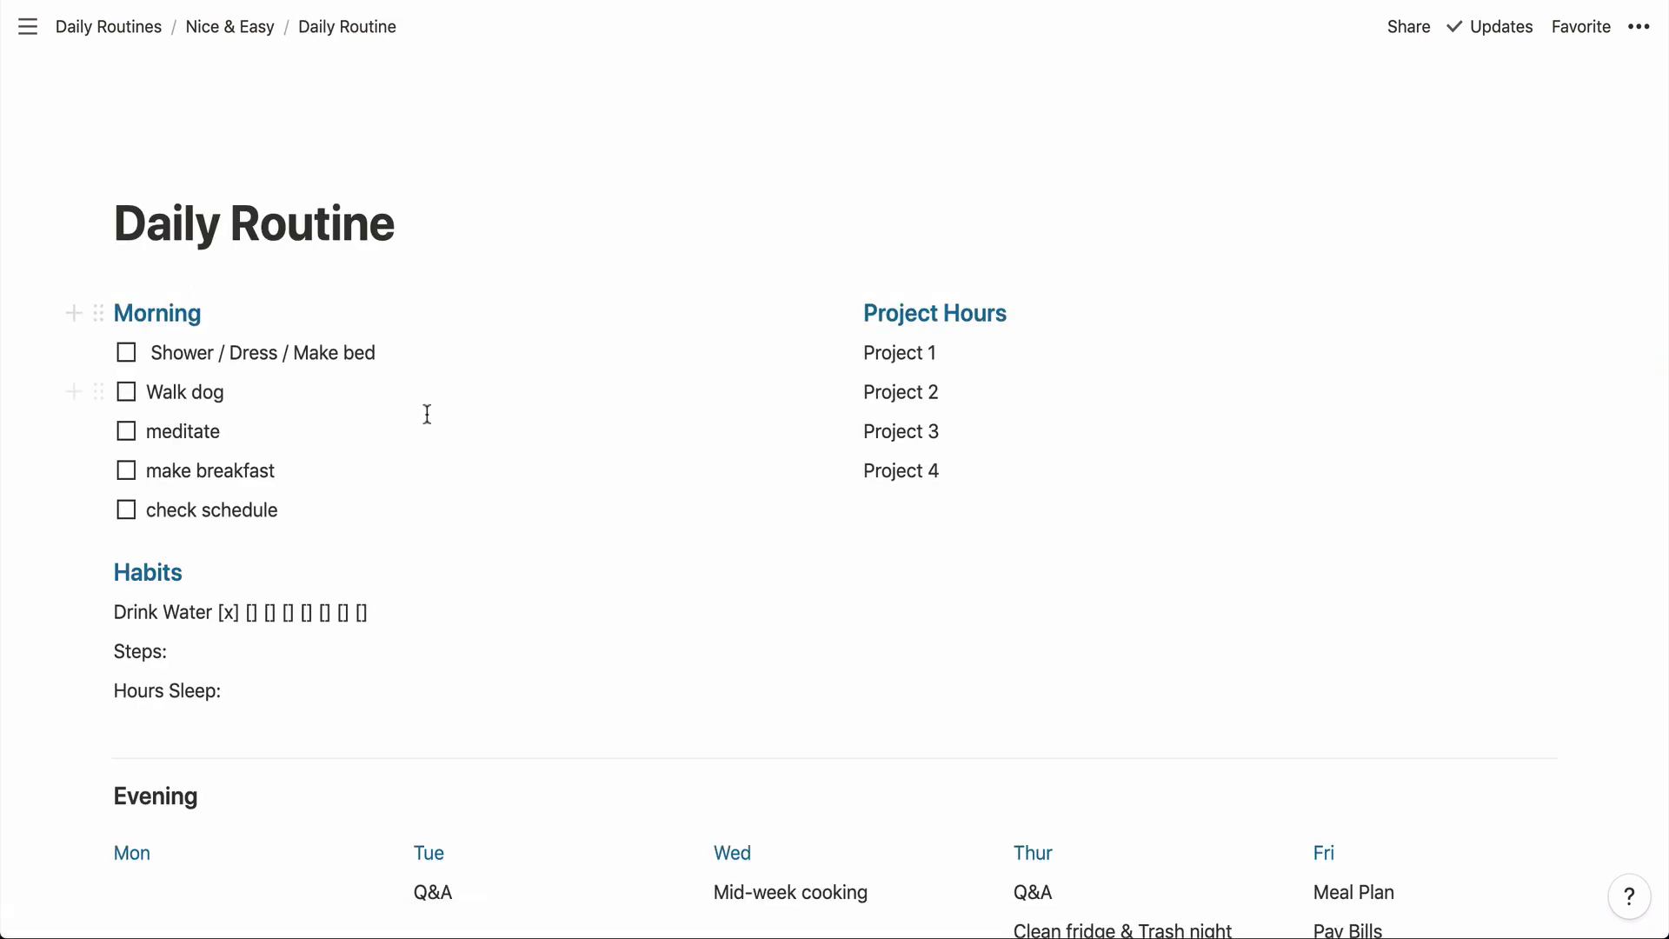
scroll(427, 414, "down", 5)
scroll(427, 414, "up", 4)
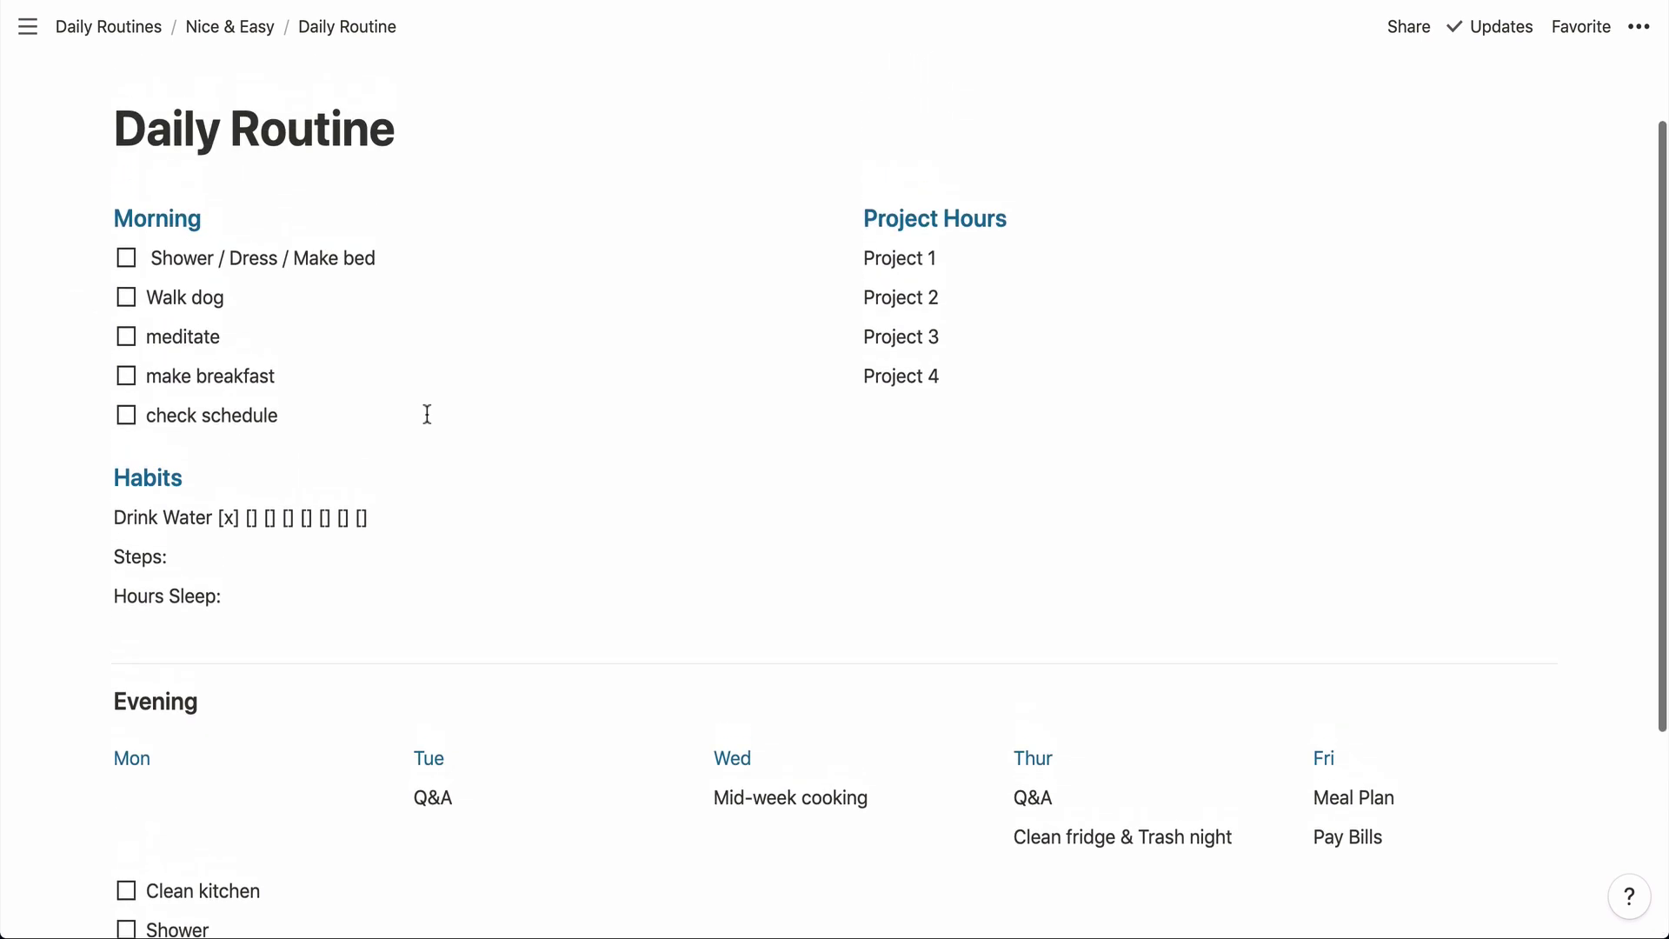
scroll(426, 414, "up", 2)
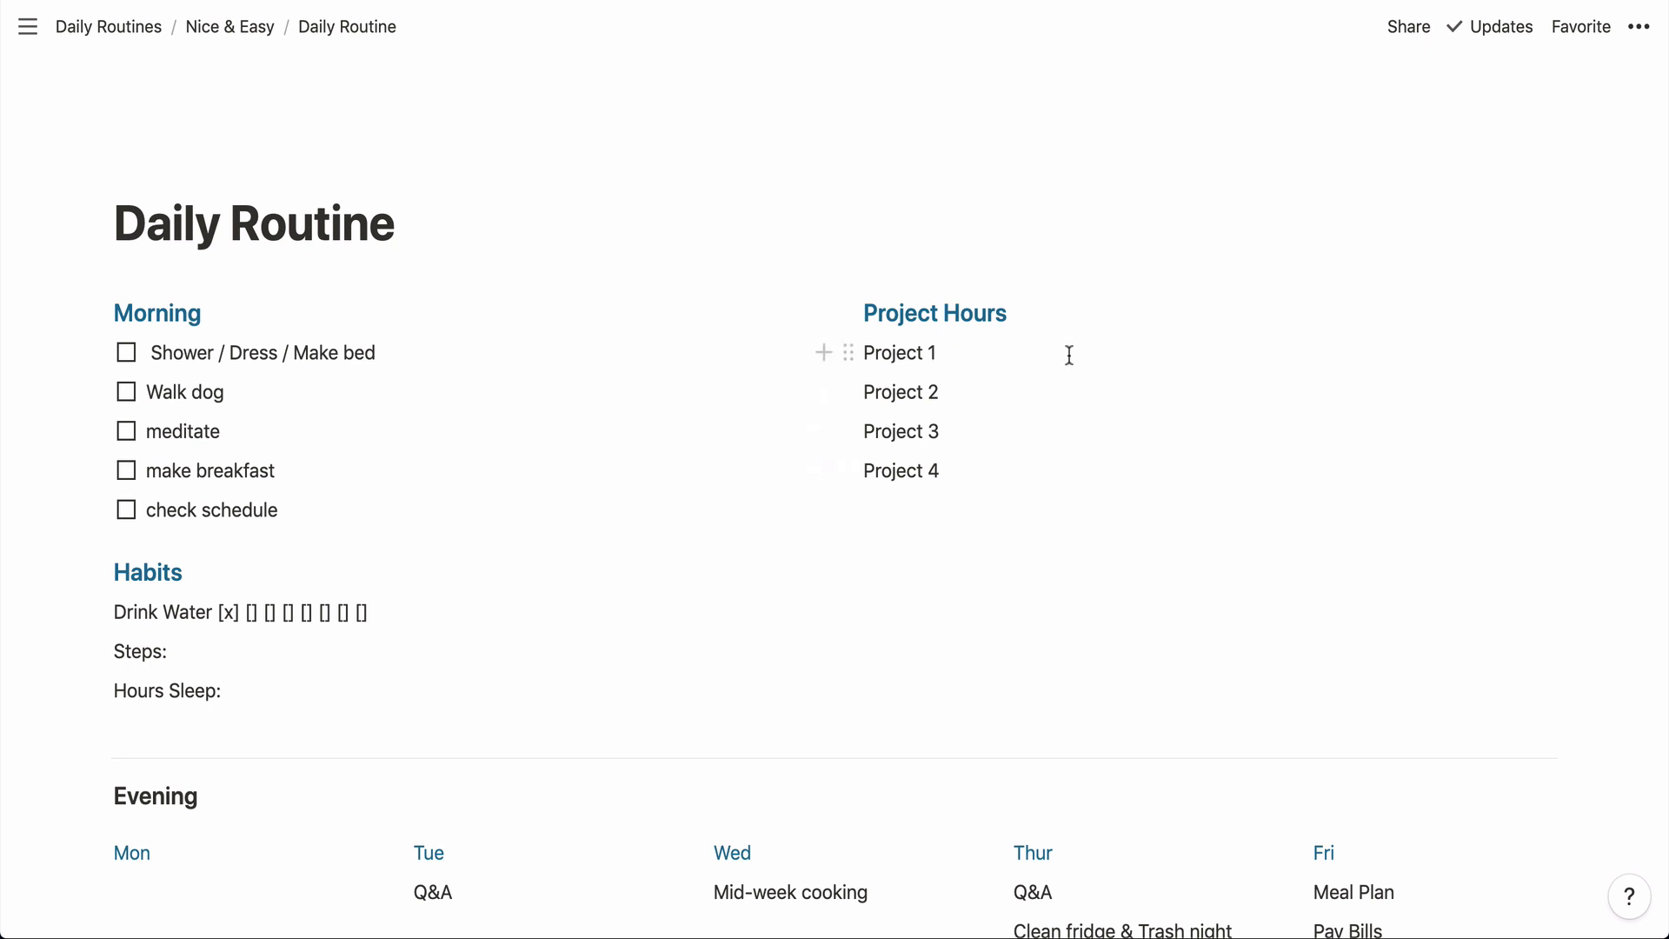
scroll(983, 470, "down", 2)
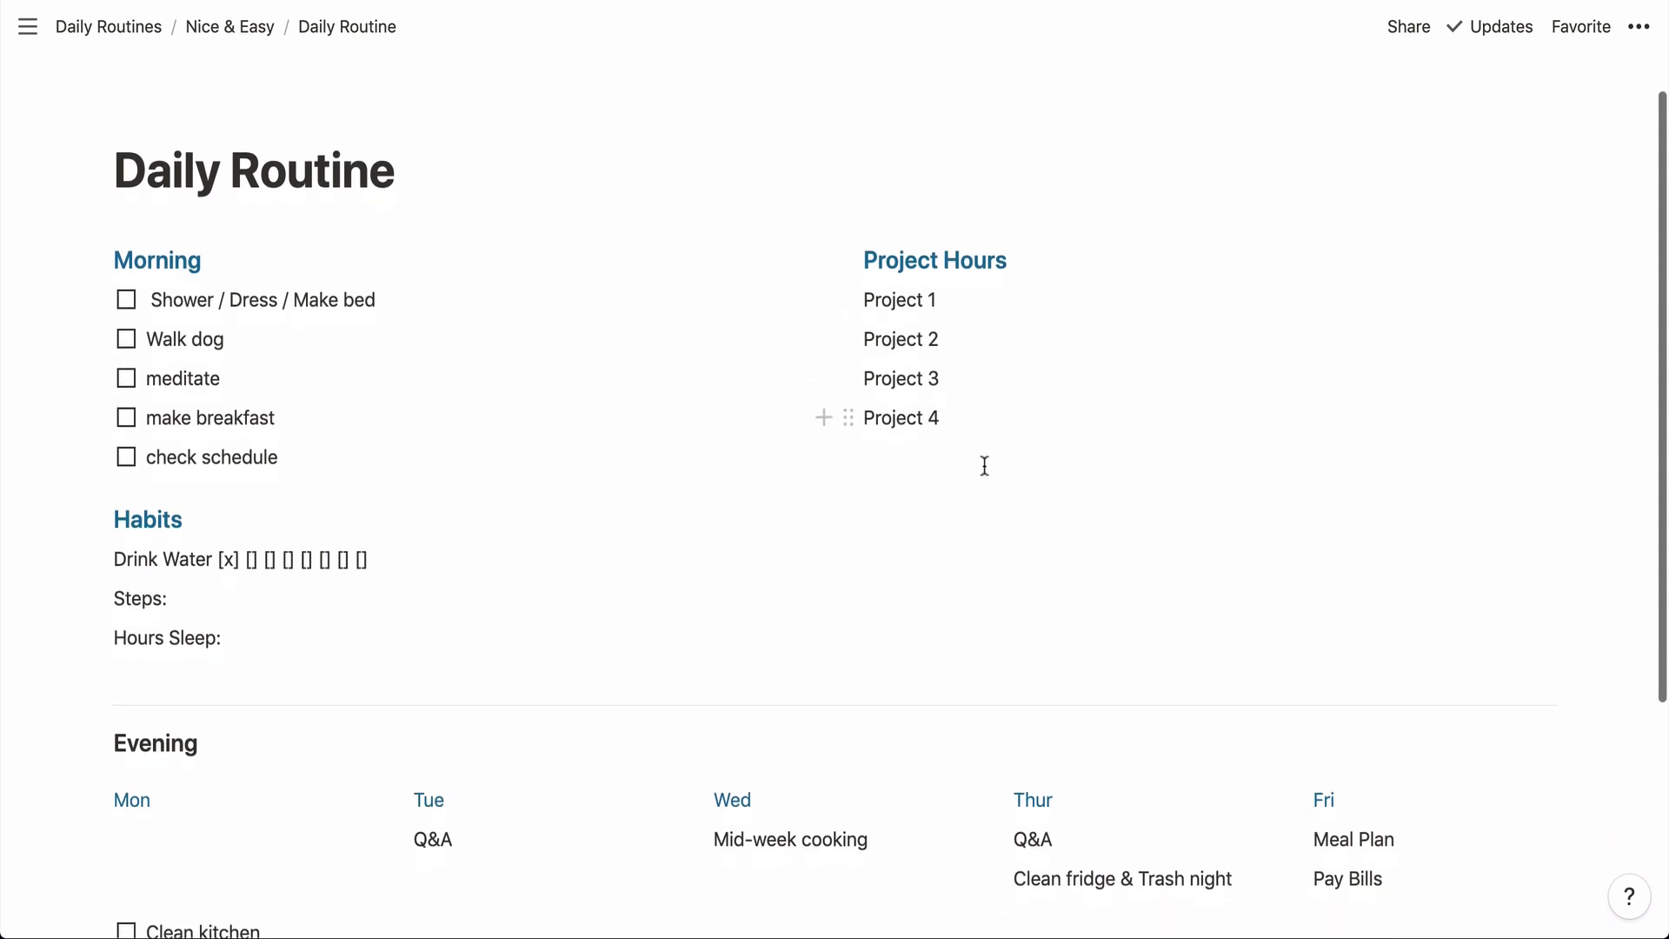
scroll(983, 467, "down", 5)
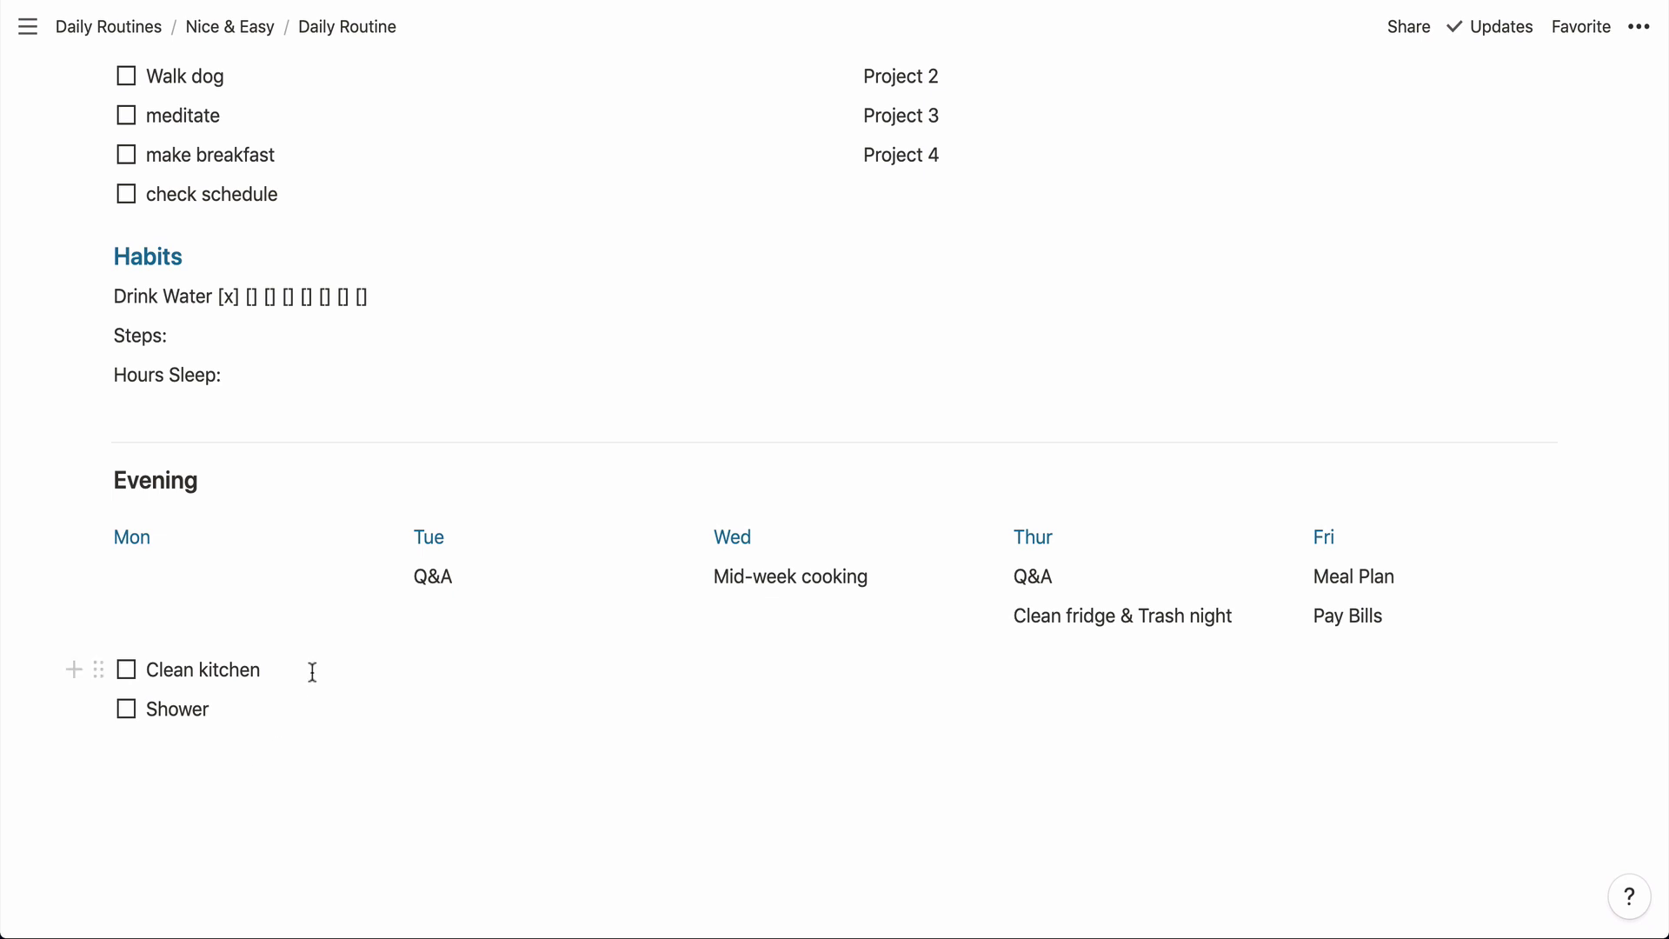
scroll(246, 565, "up", 1)
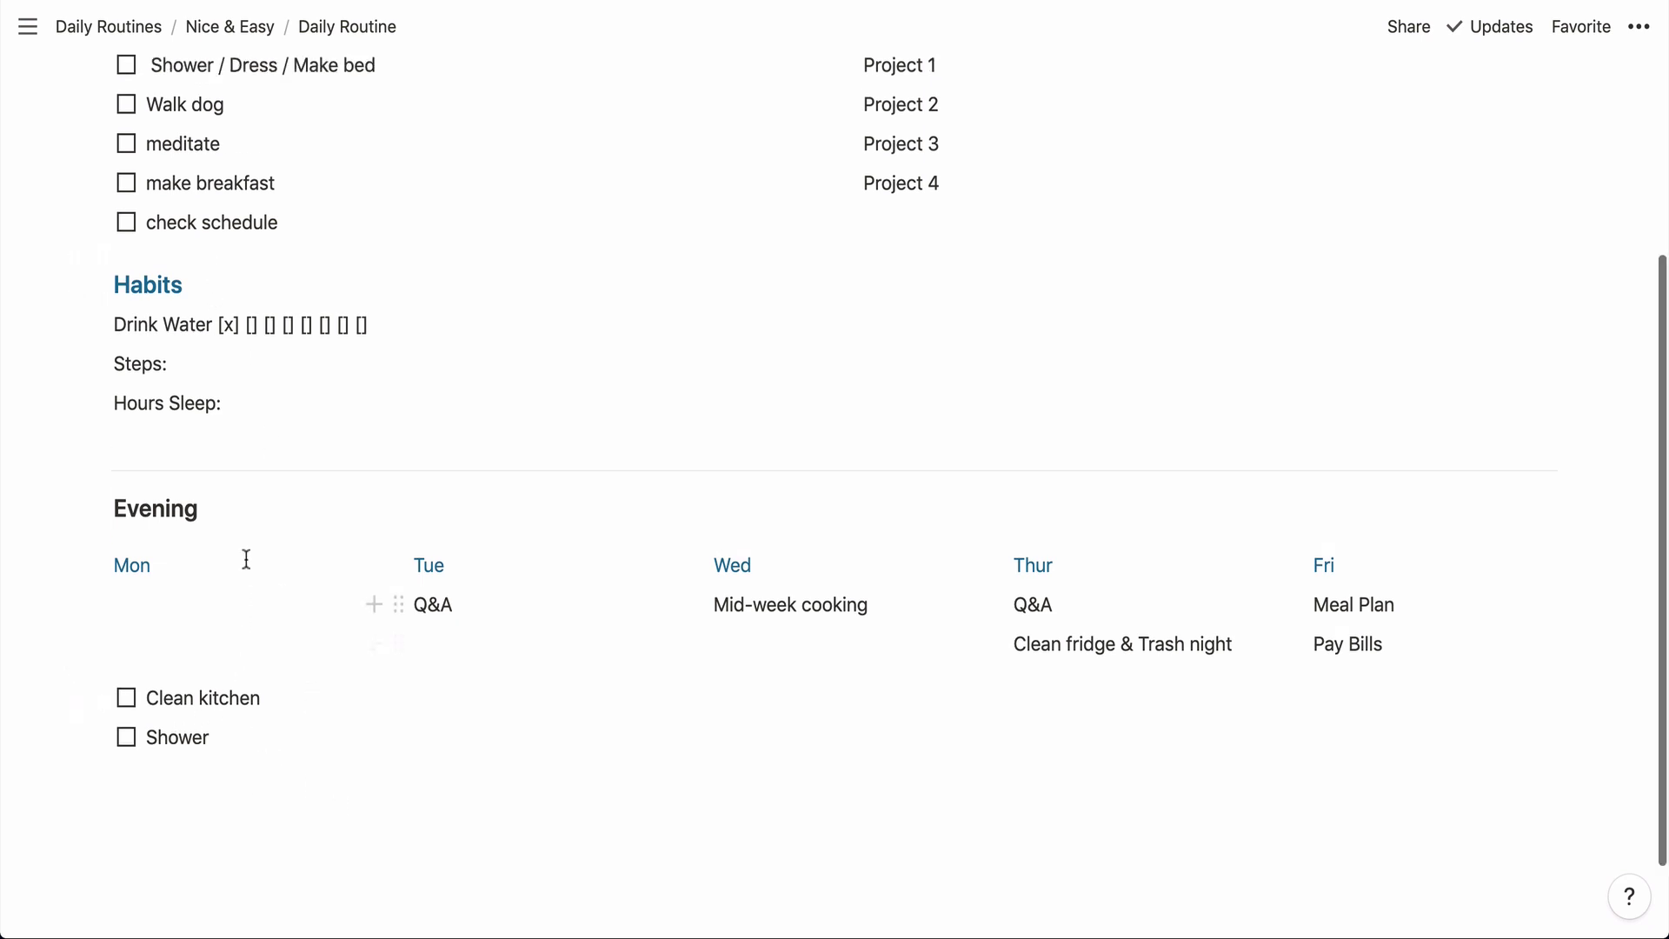
scroll(246, 559, "up", 3)
- Delete the Mon to Fri columns and their entries under Evening on the Week-End Routine page
left_click(243, 32)
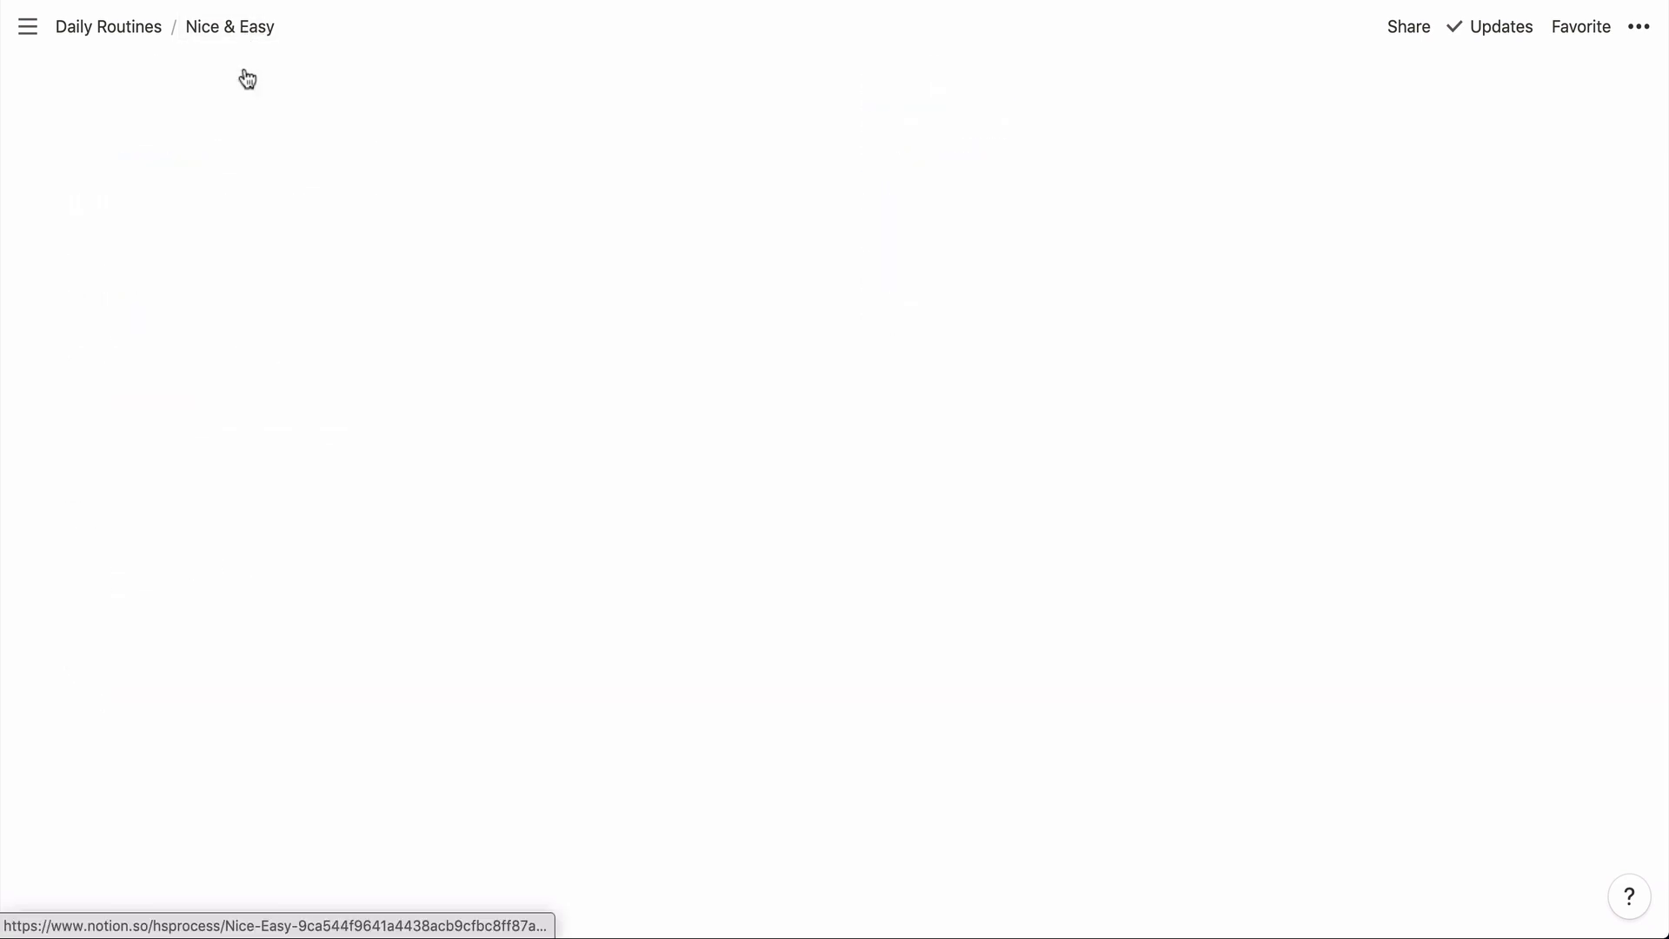
left_click(233, 336)
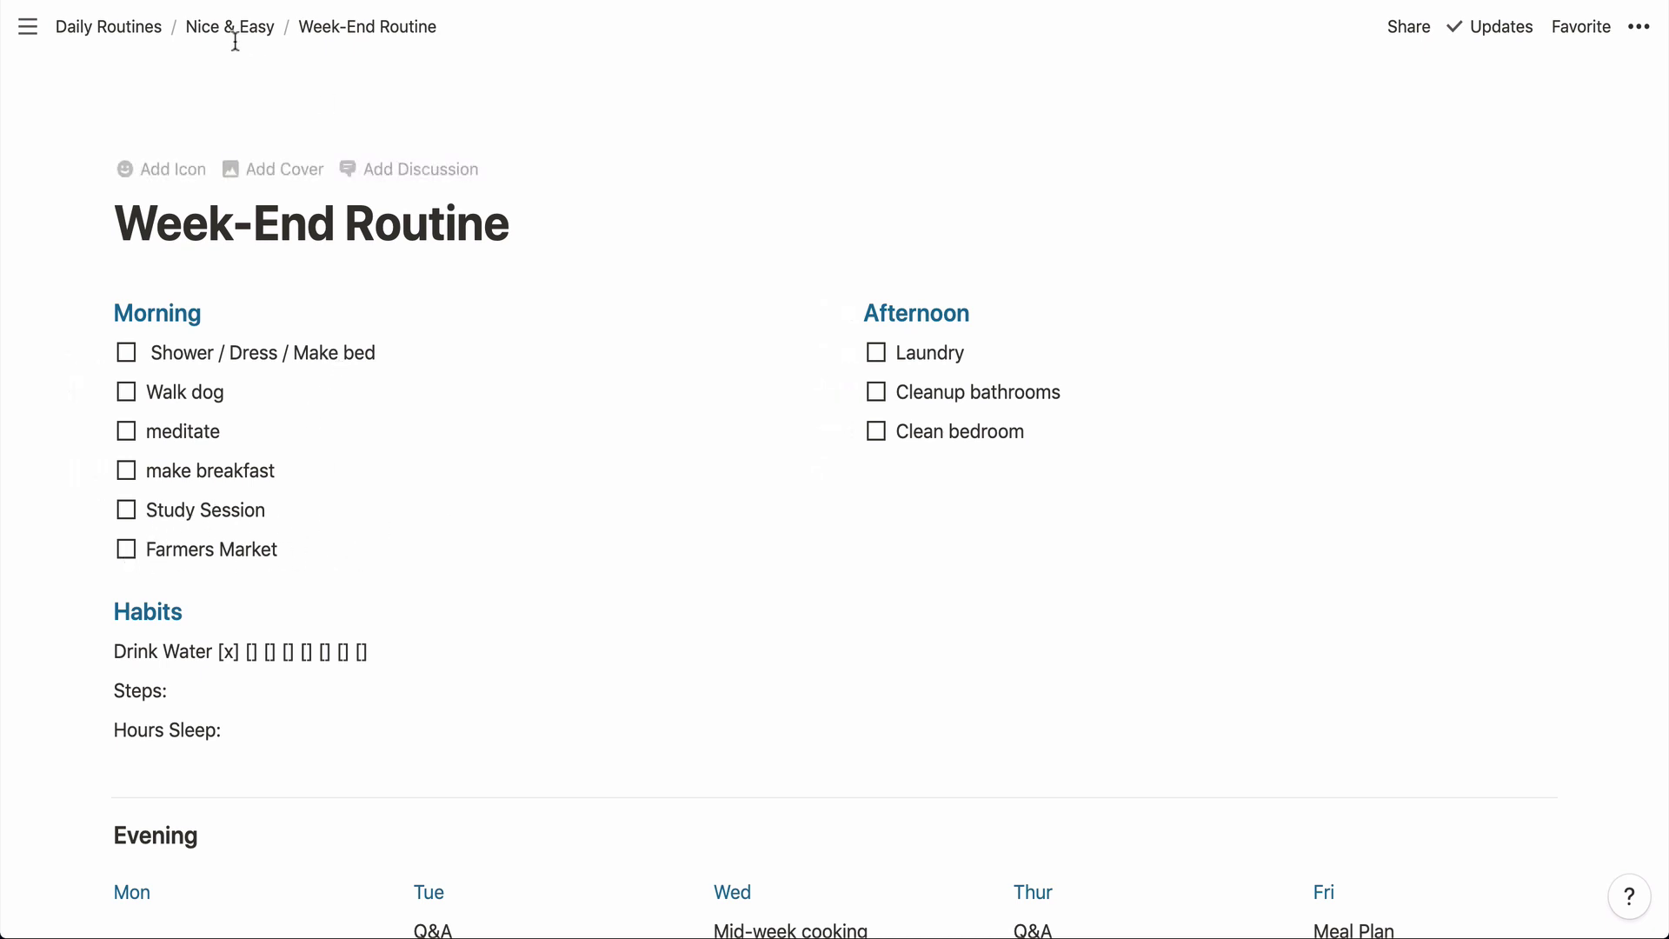
scroll(249, 464, "down", 5)
scroll(249, 465, "down", 1)
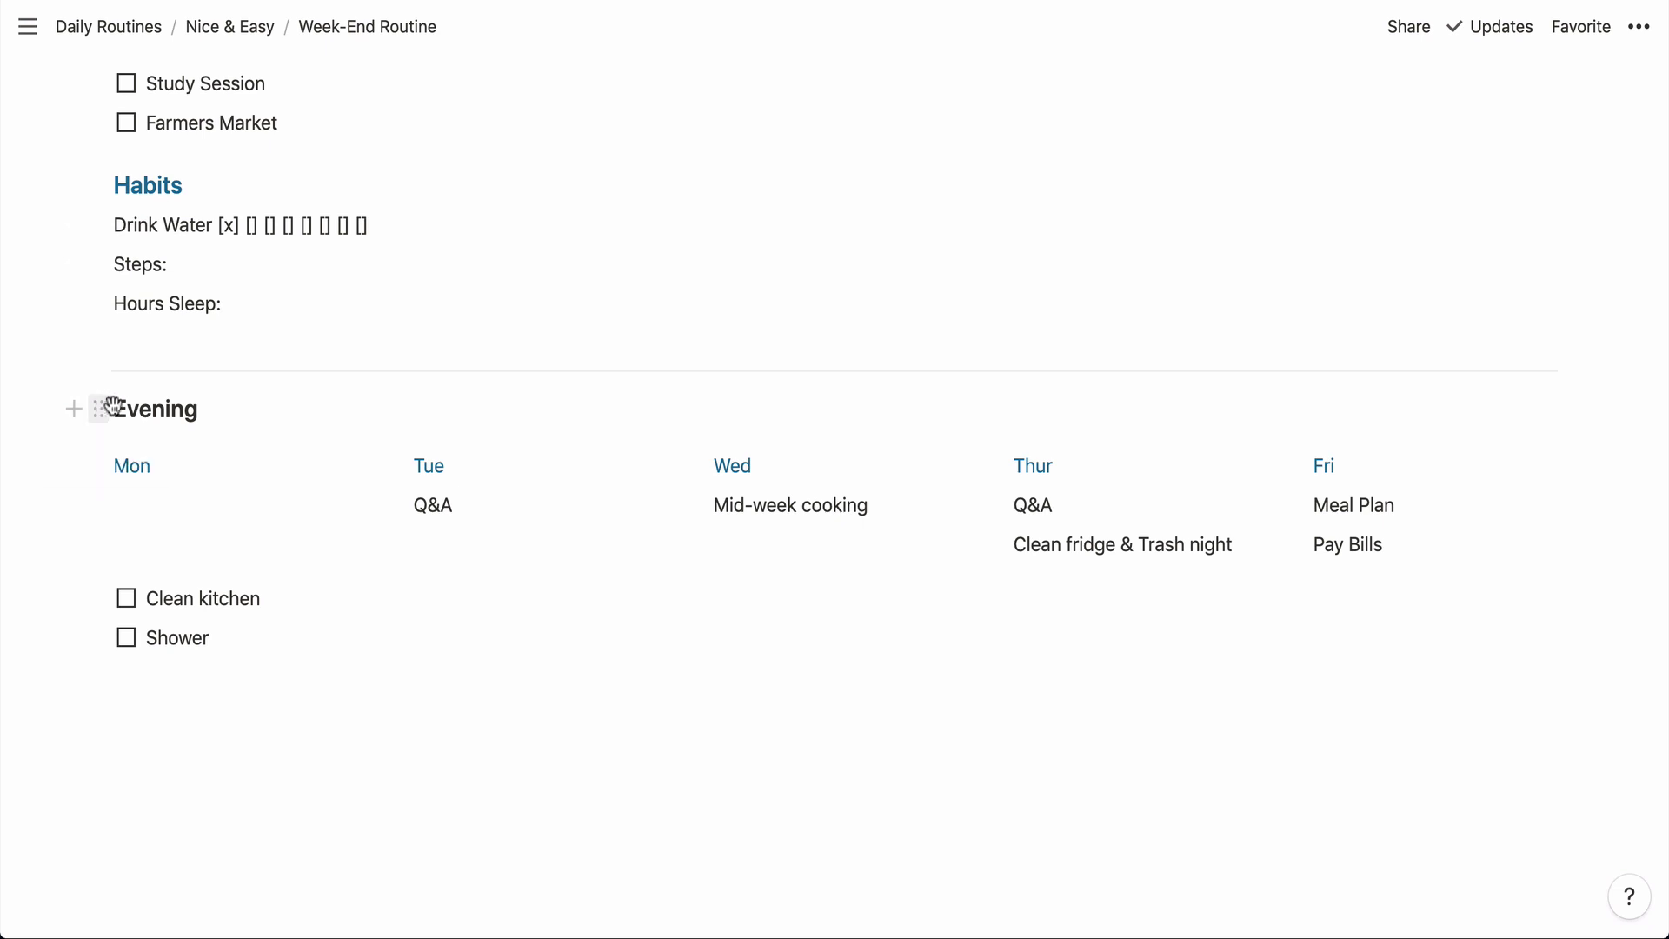
left_click_drag(137, 416, 283, 462)
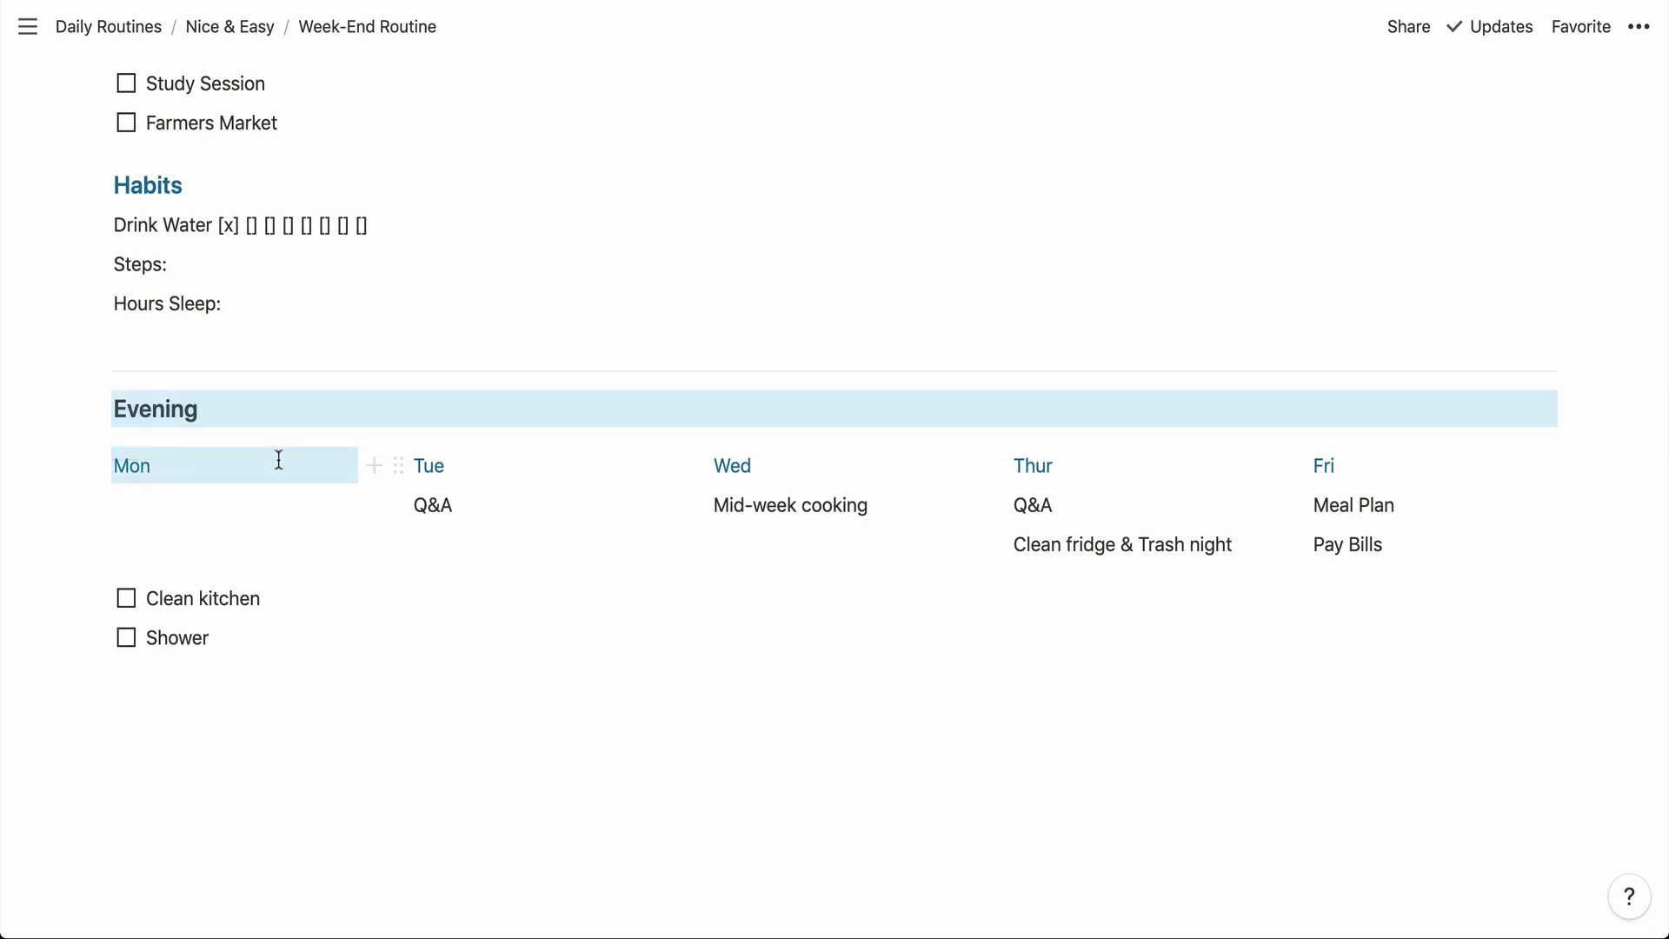
left_click(240, 543)
left_click_drag(195, 556, 106, 447)
key("BackSpace")
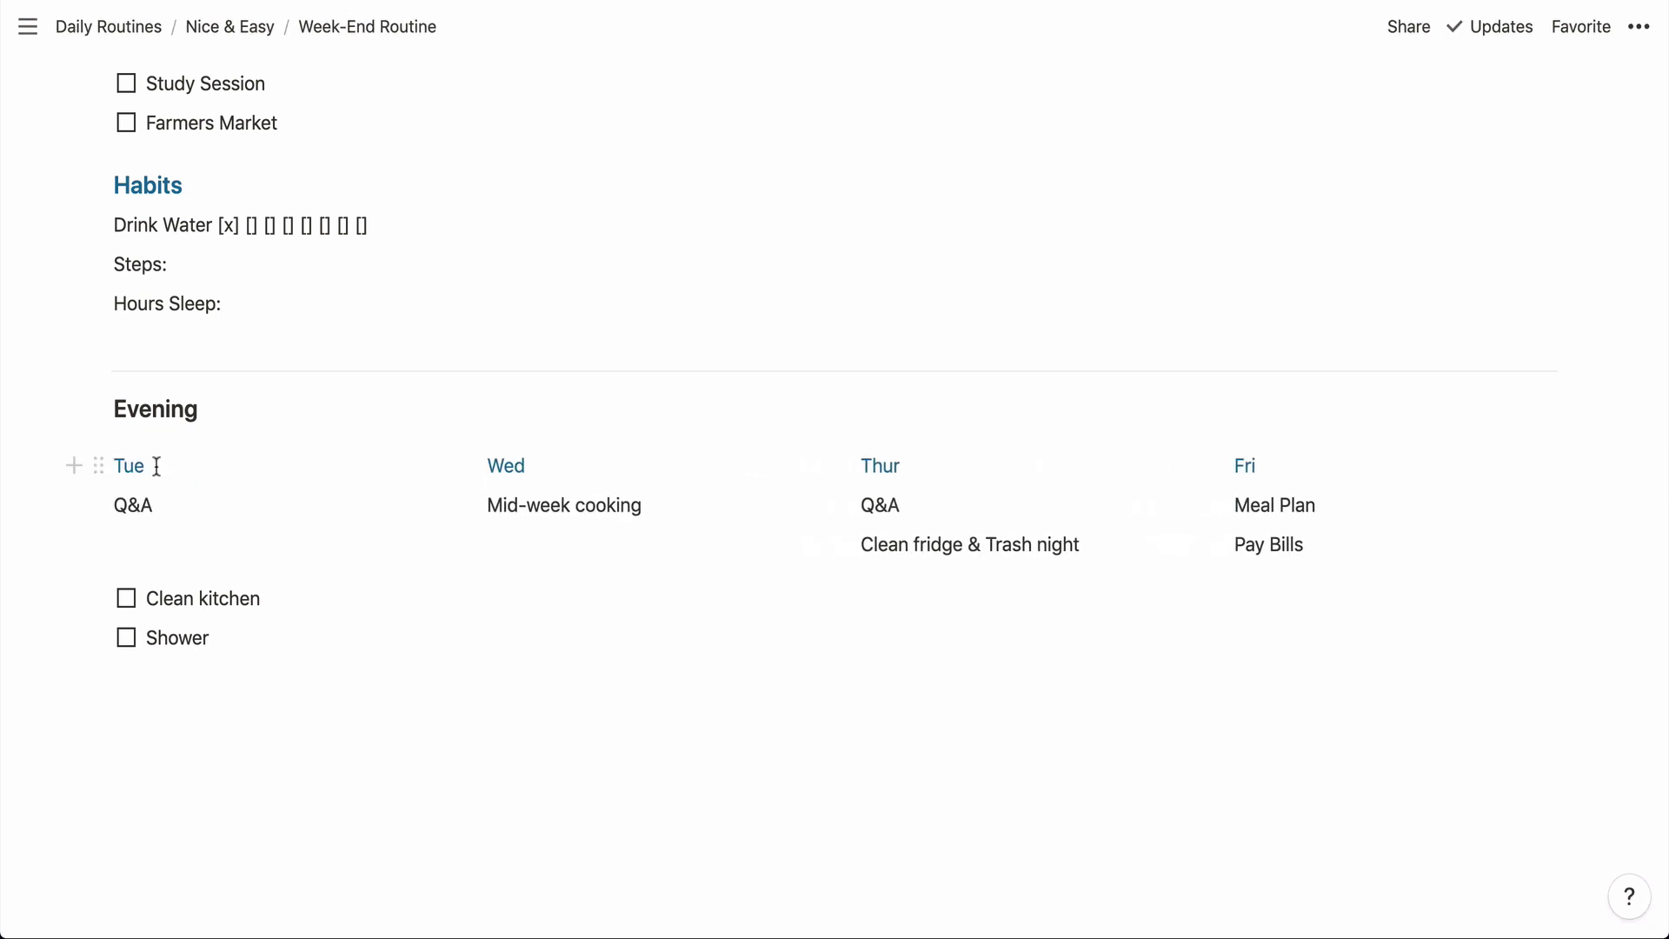
left_click_drag(1318, 544, 40, 447)
key("BackSpace")
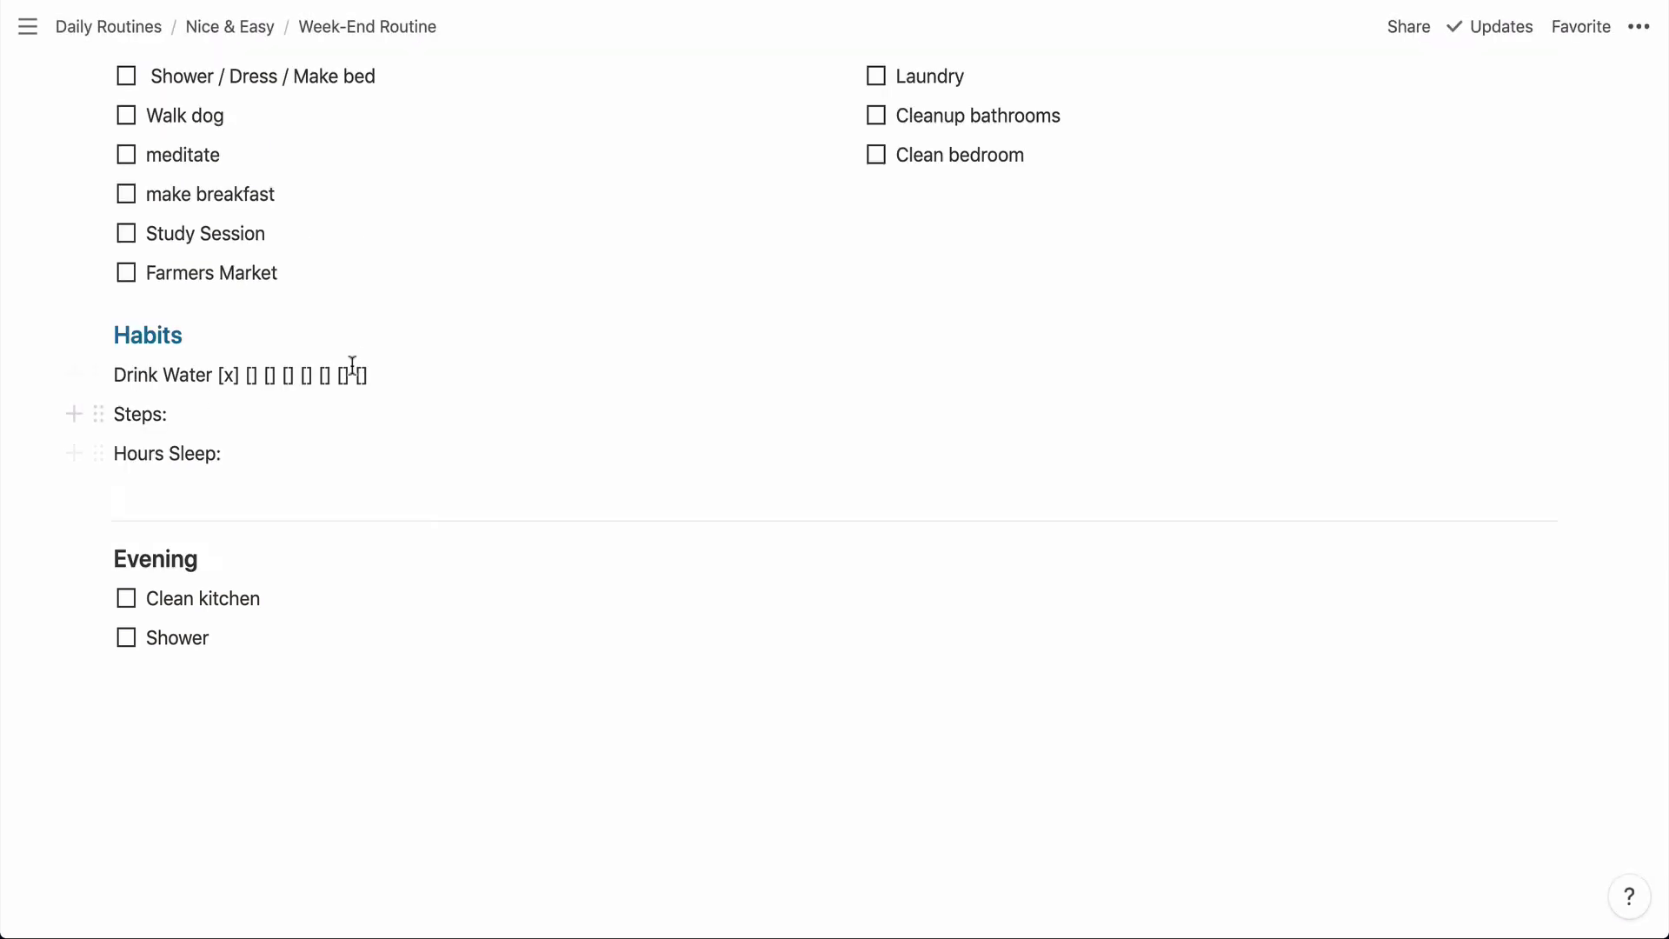
- Duplicate the Daily Routine page within Nice & Easy and view the copy
left_click(203, 29)
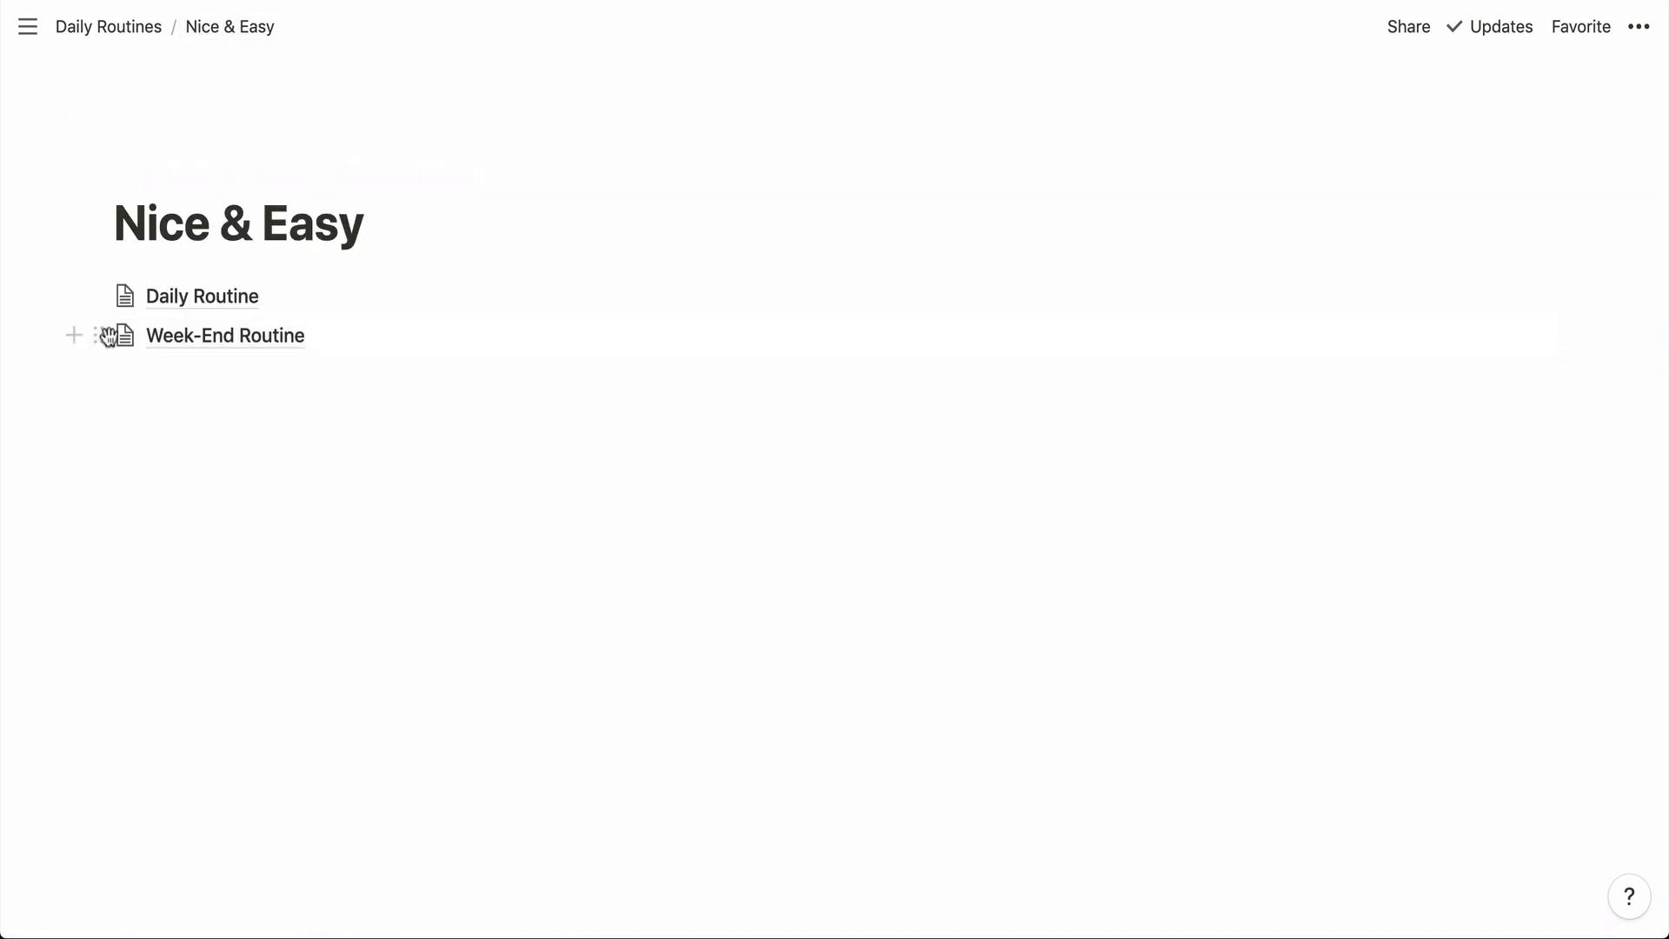
left_click(100, 296)
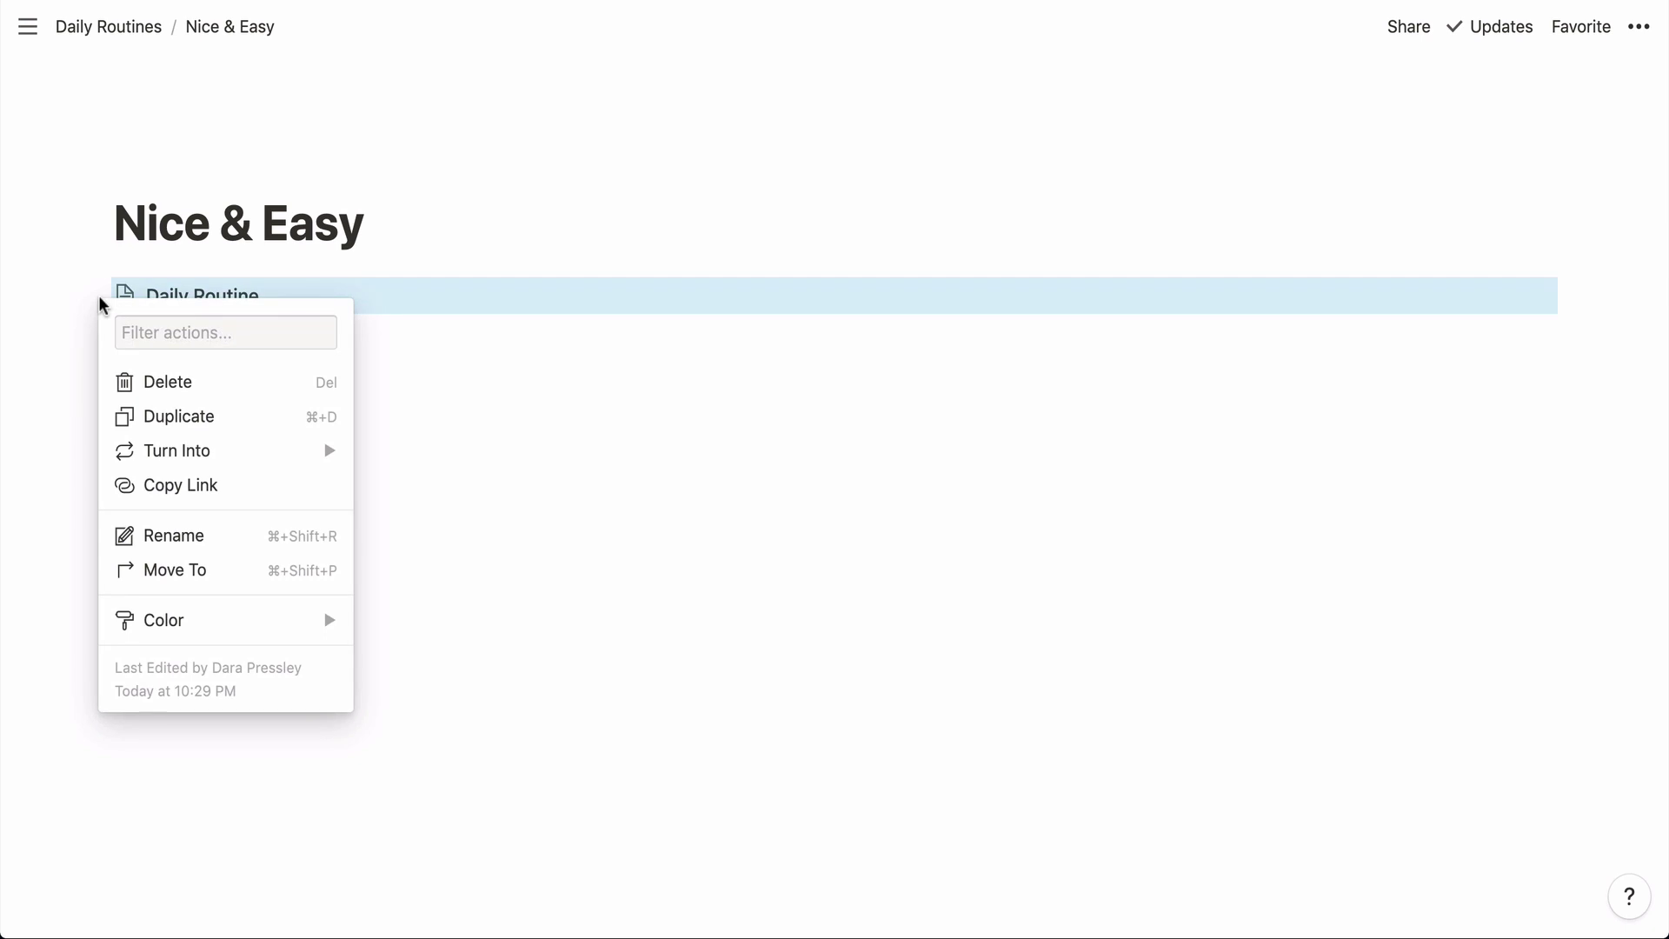
left_click(187, 418)
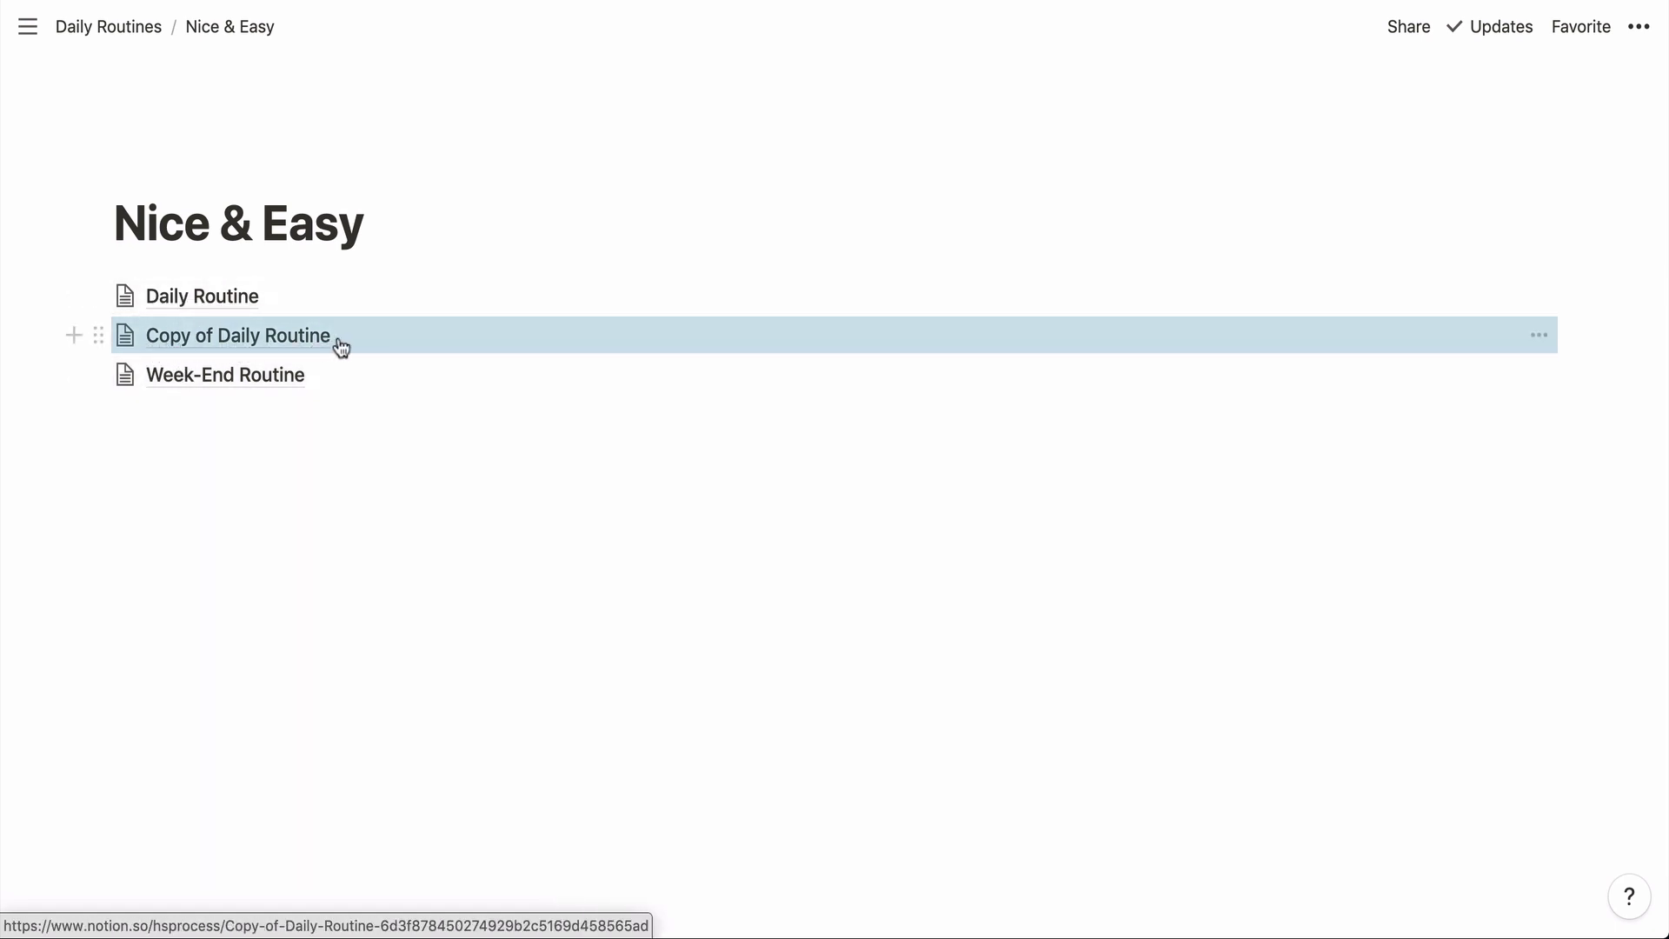
left_click(243, 345)
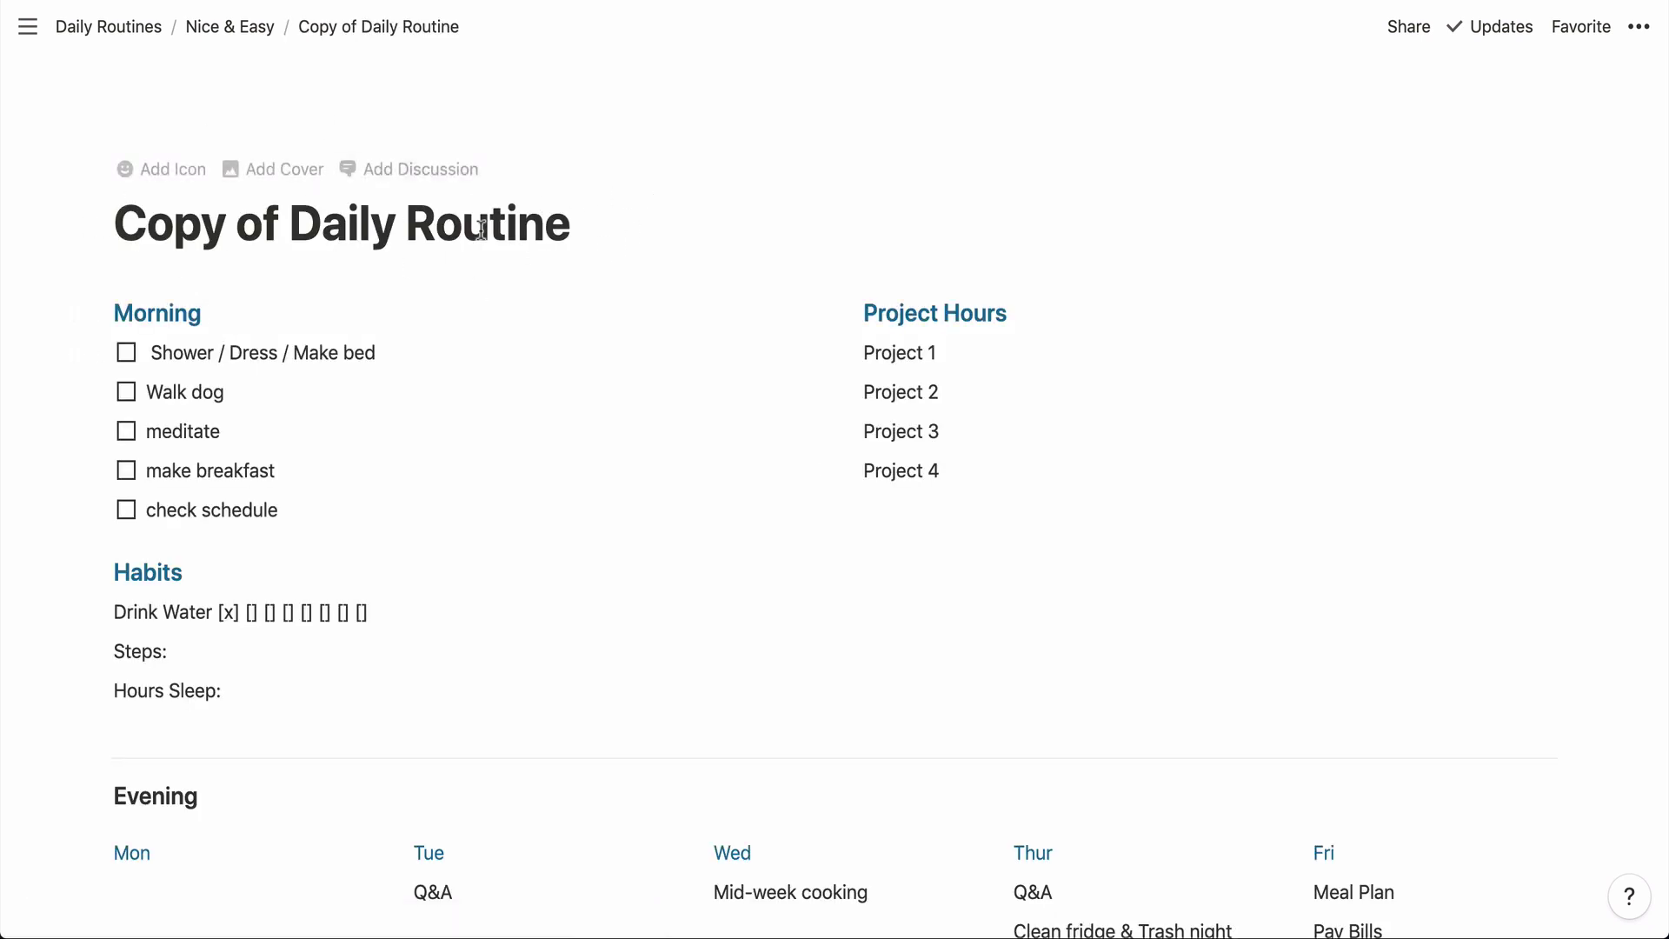
left_click(229, 28)
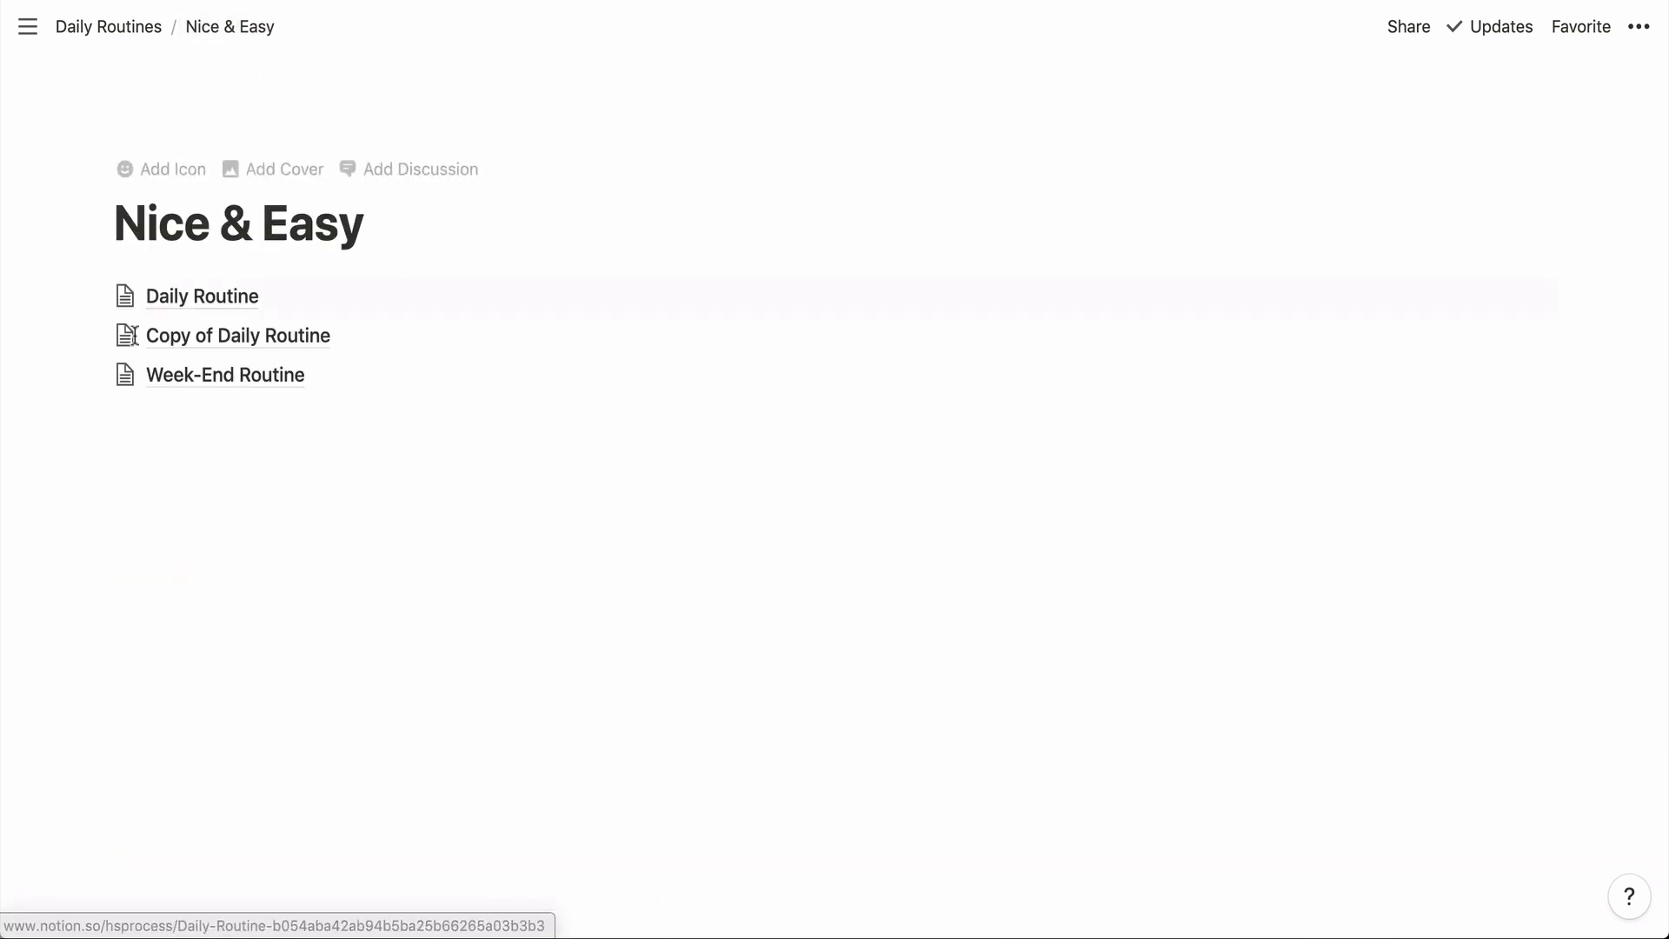
- Delete the Copy of Daily Routine page from Nice & Easy
left_click(96, 333)
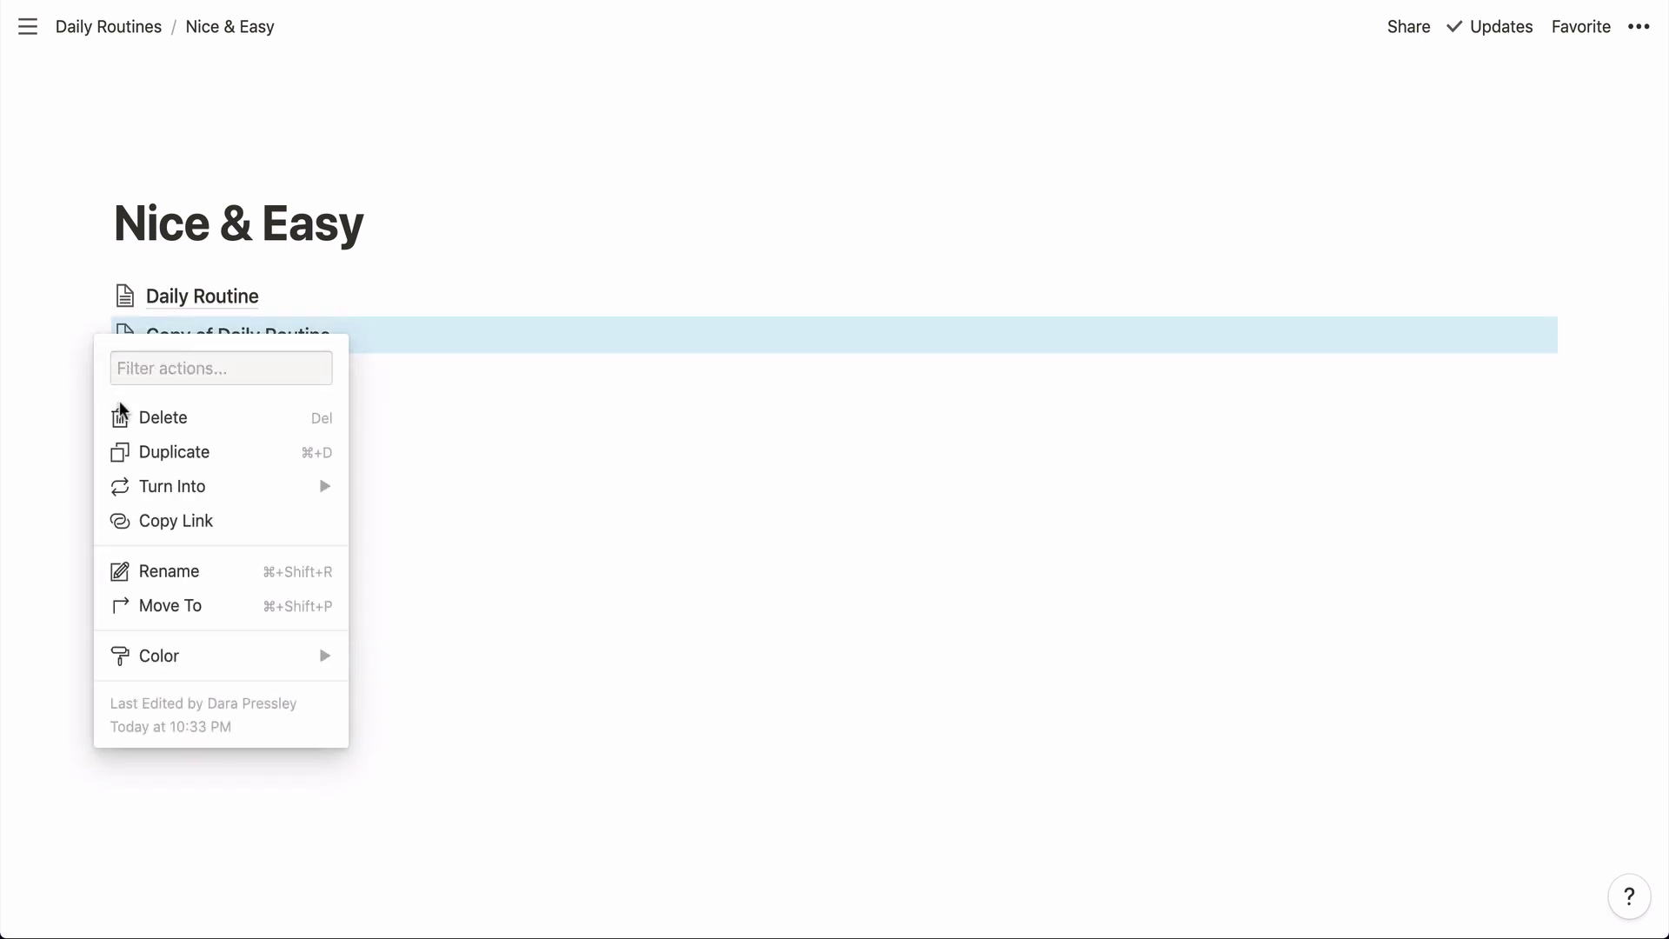
left_click(160, 409)
- Insert a template button below the page links on Nice & Easy and name it "new daily"
left_click(187, 398)
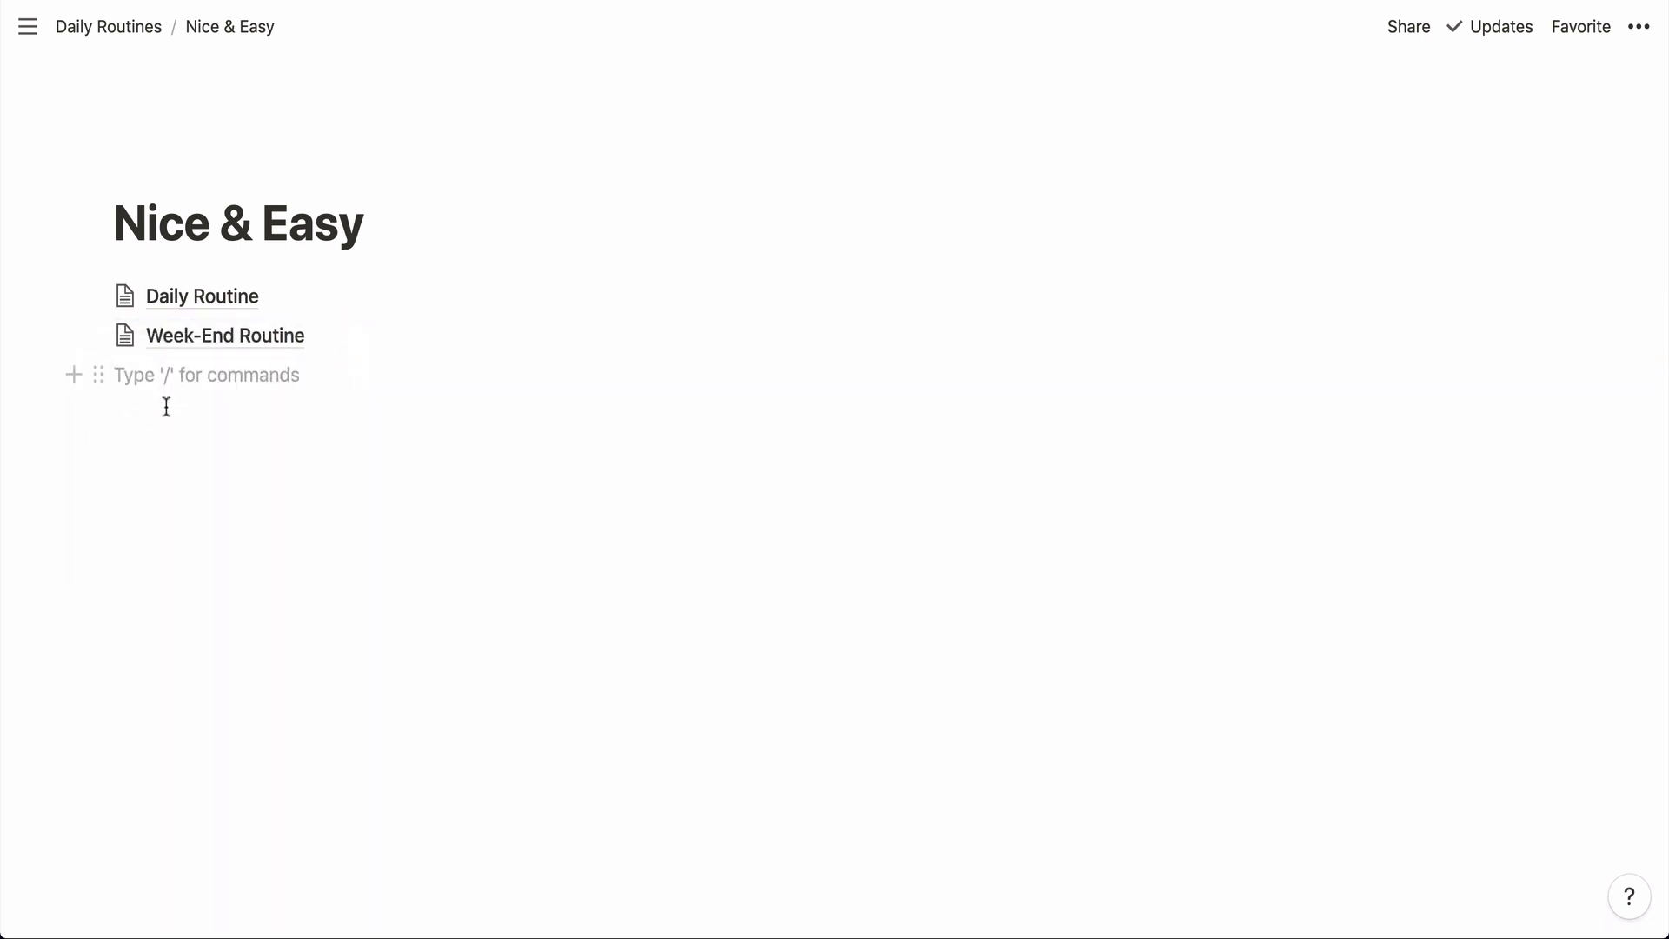
key("Return")
type("/t")
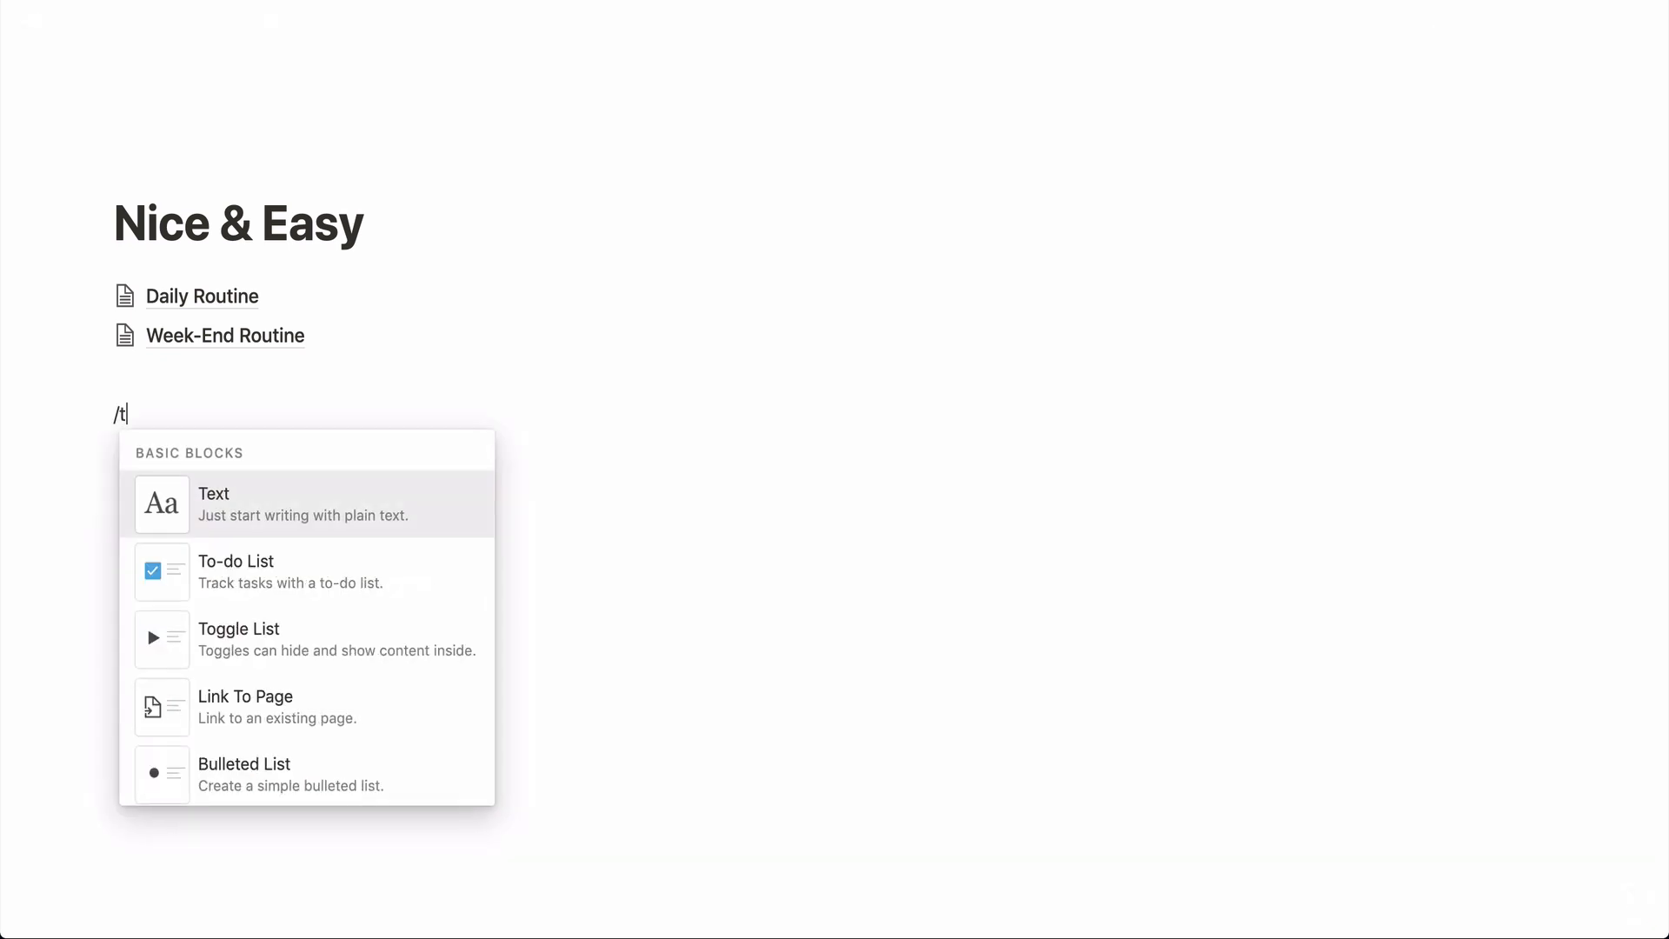
type("em")
key("Return")
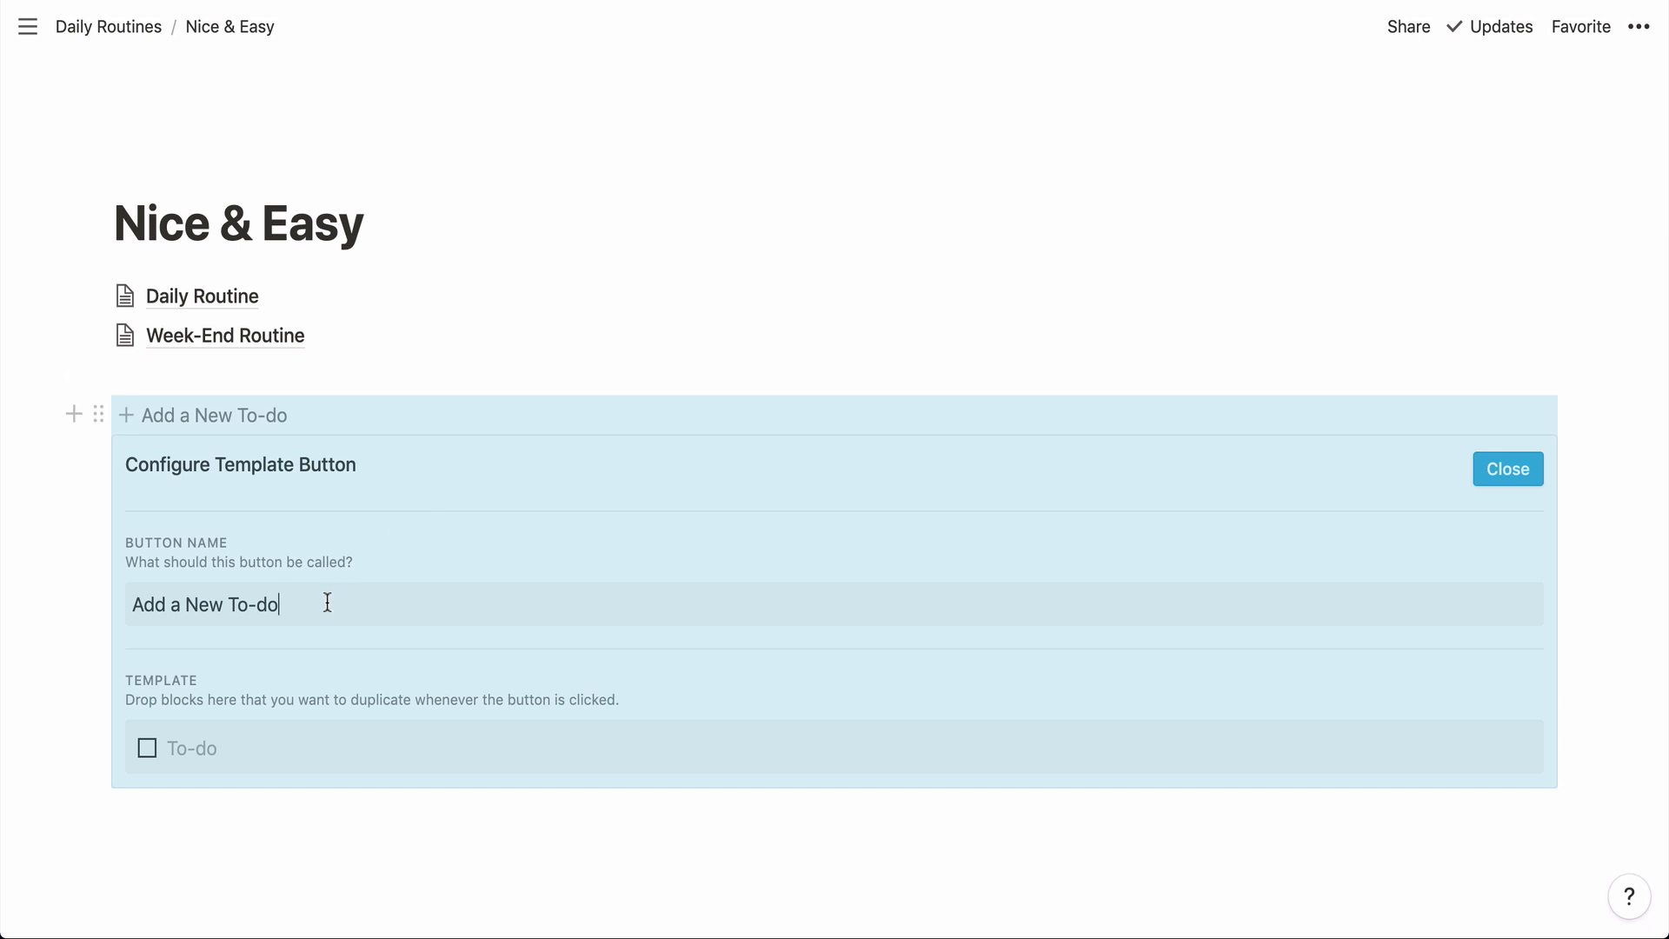
left_click_drag(327, 603, 113, 600)
type("new daily")
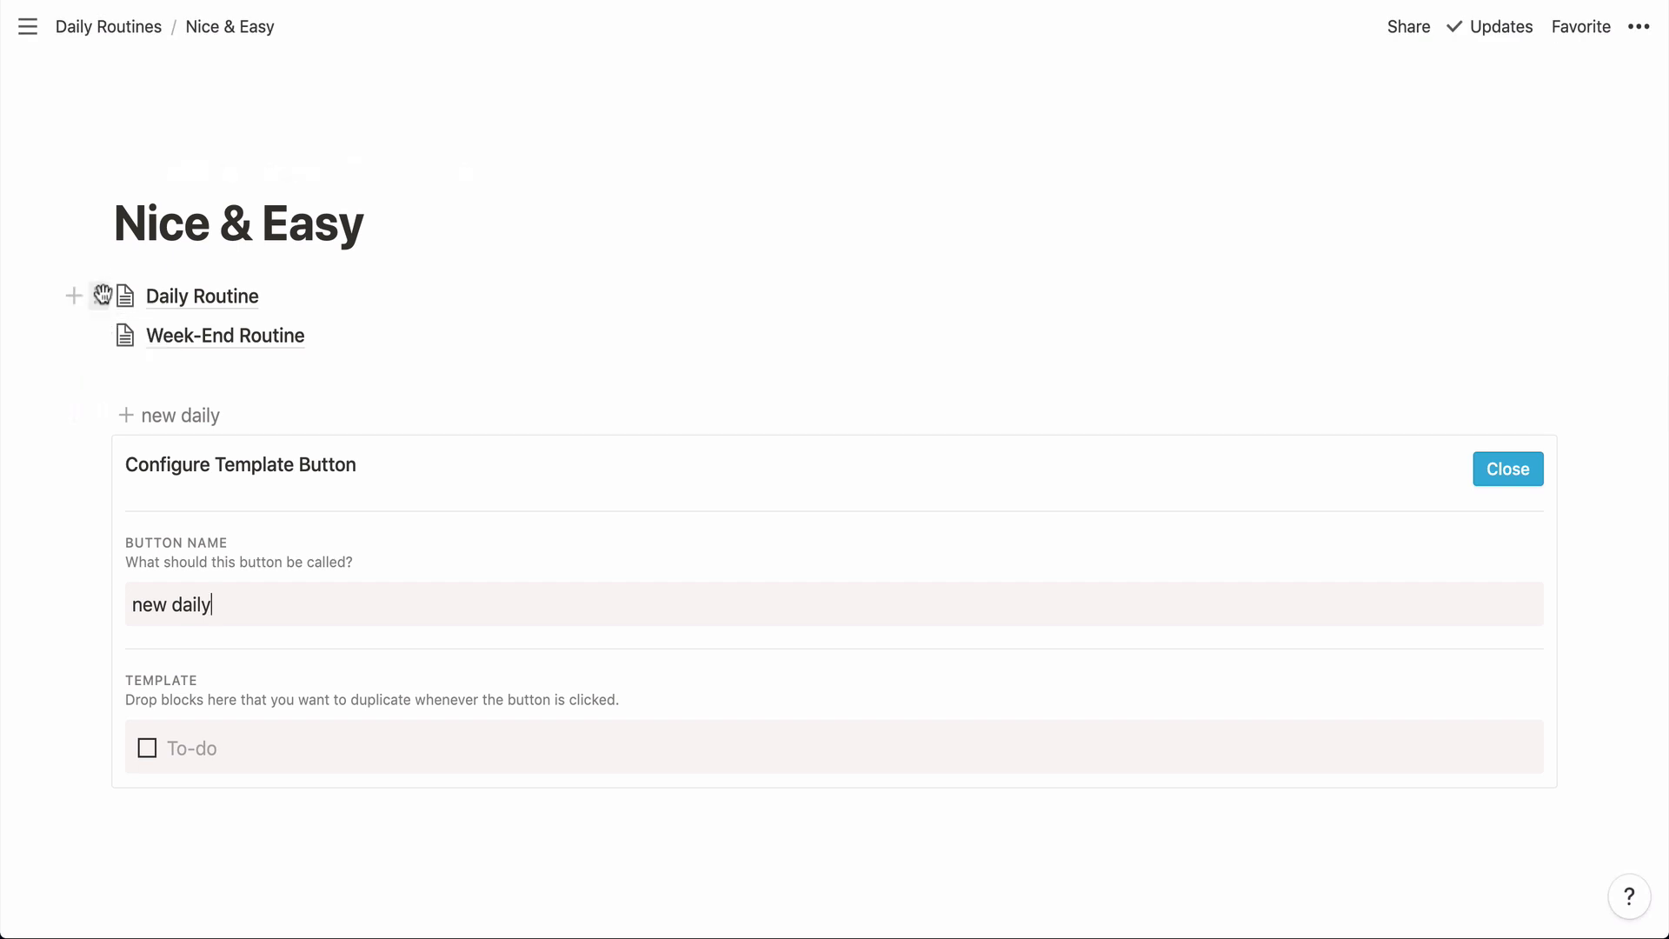
- Move the Daily Routine page into the button's template, remove the default to-do block and close the configuration
left_click_drag(101, 295, 207, 735)
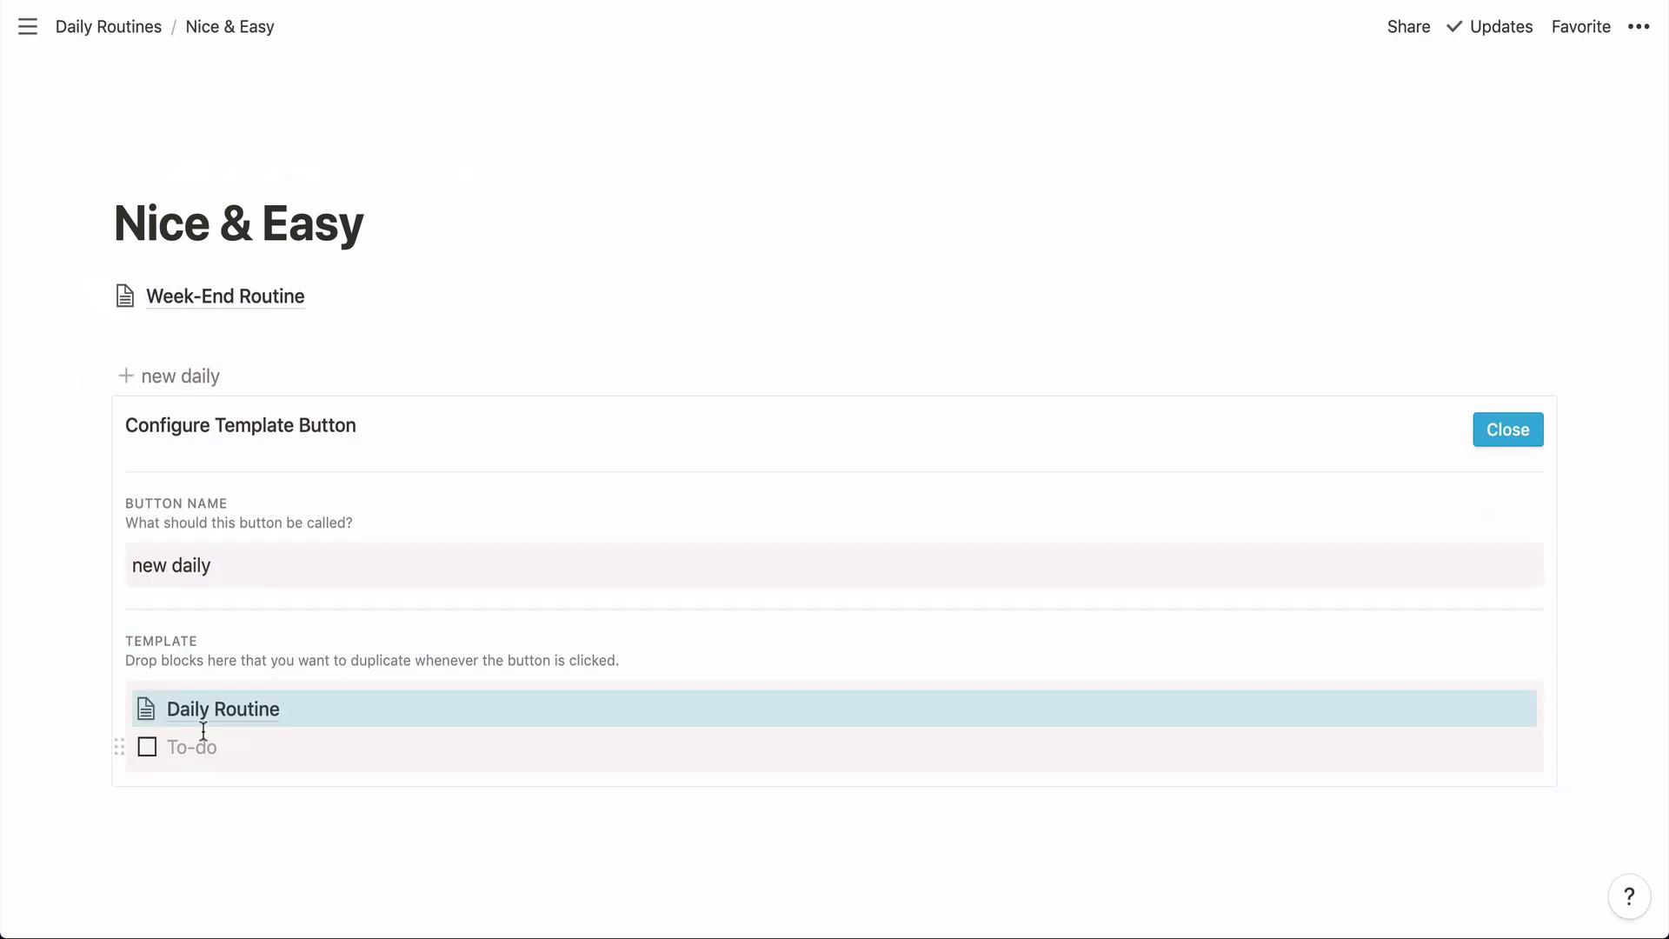
left_click(121, 746)
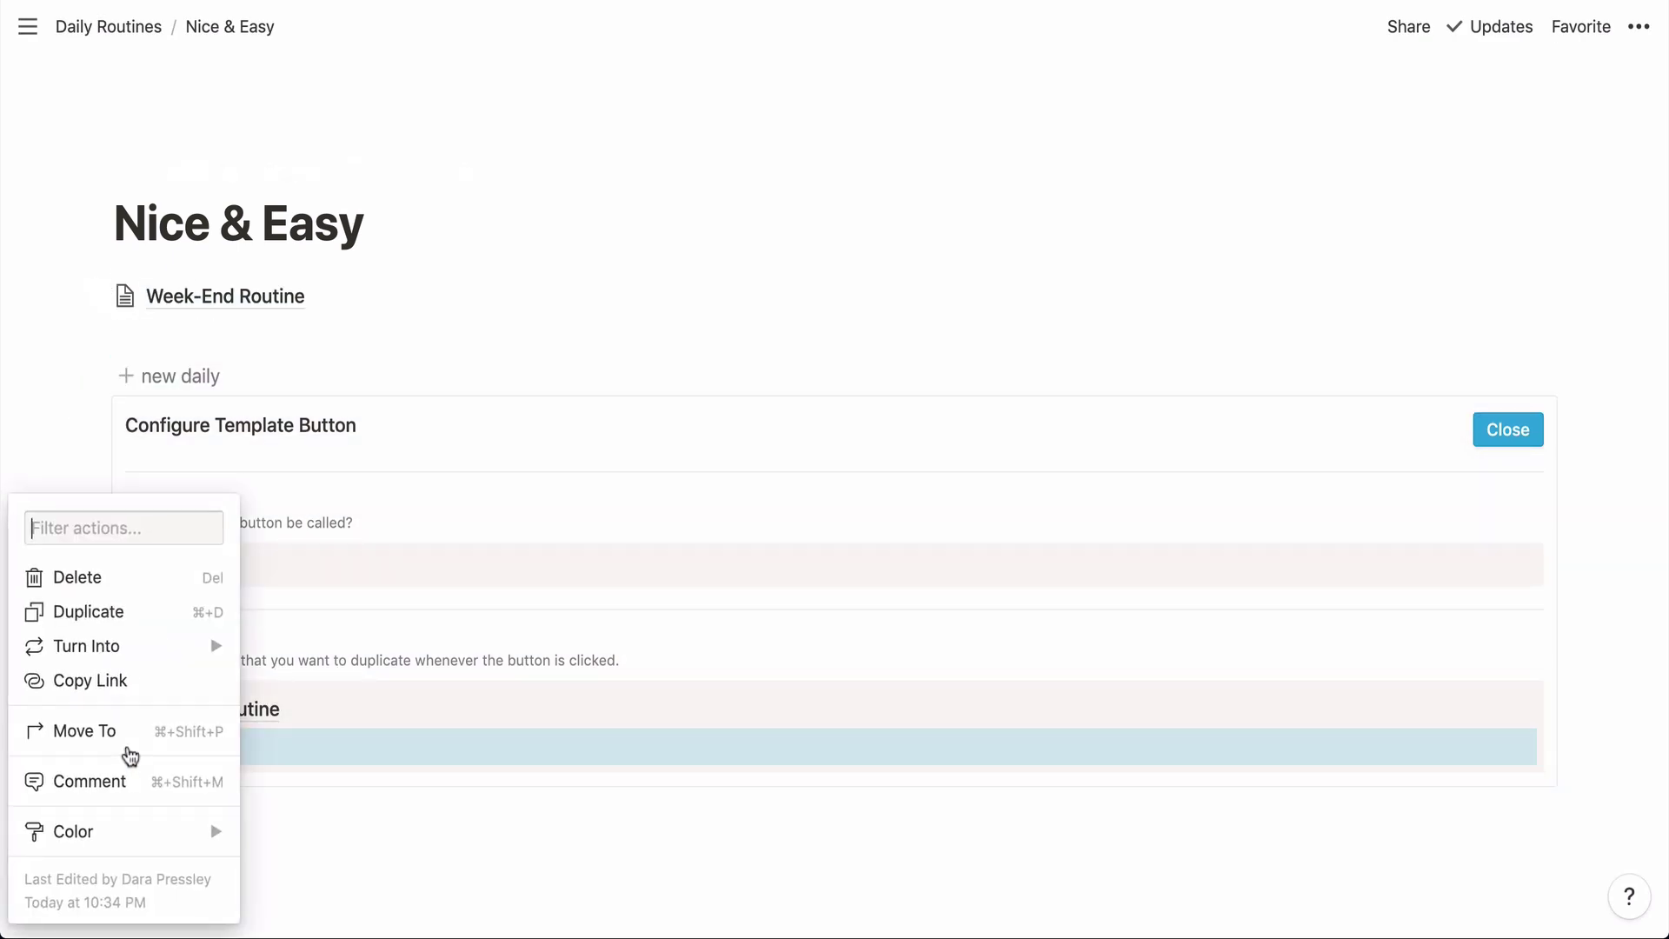
left_click(87, 578)
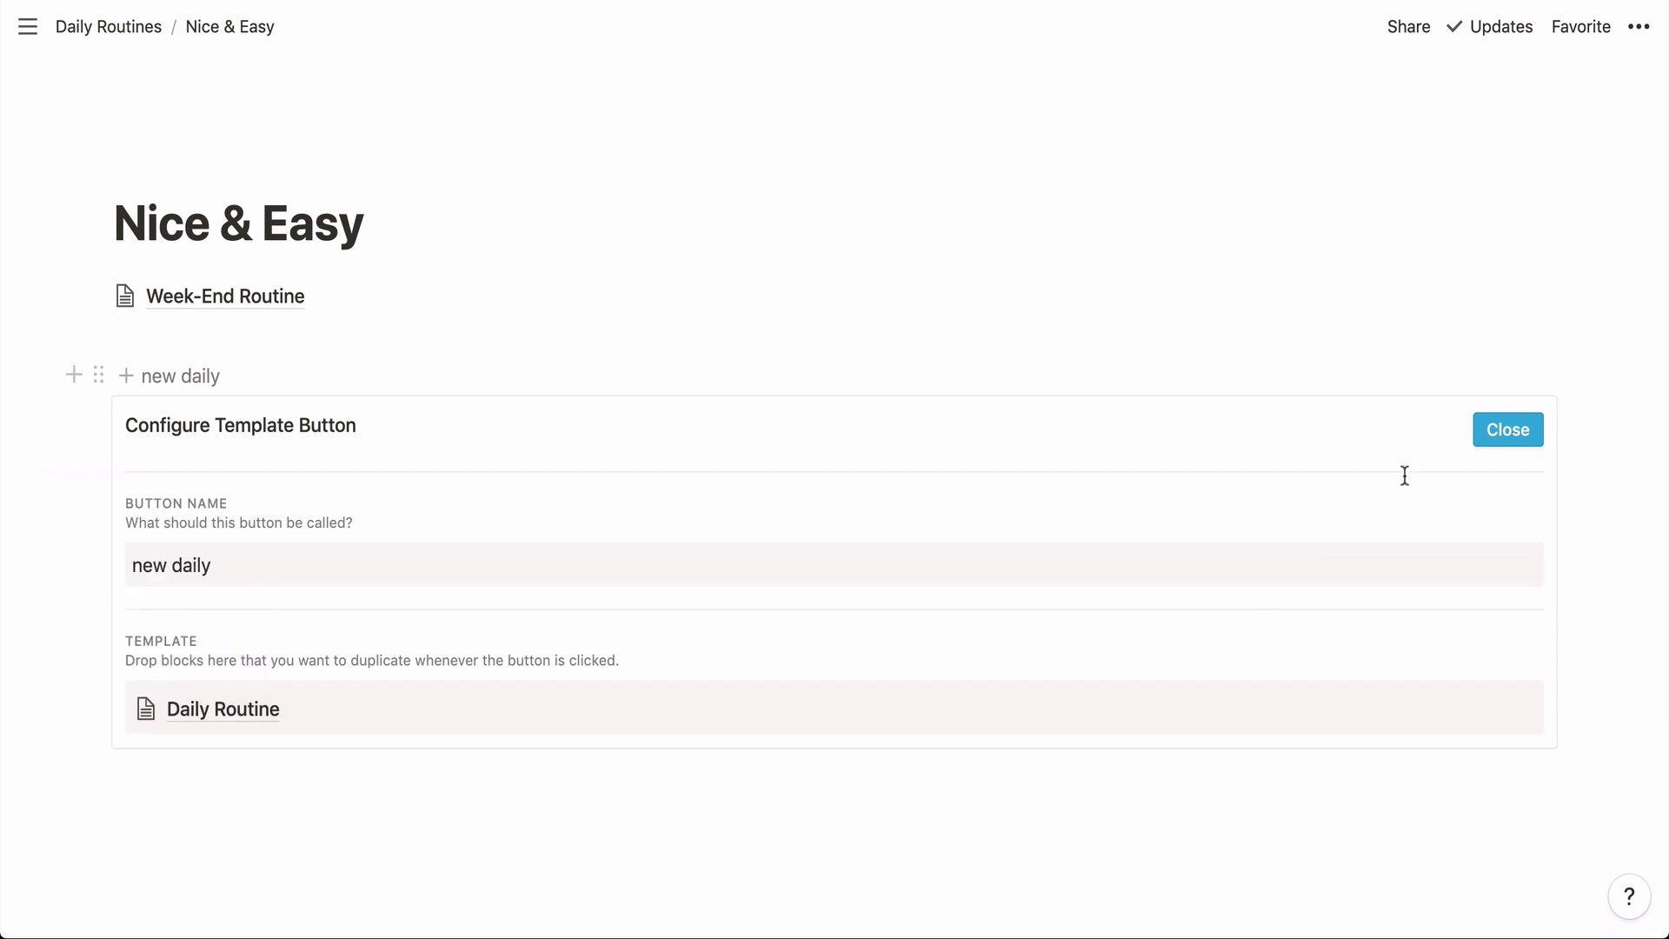
left_click(1507, 435)
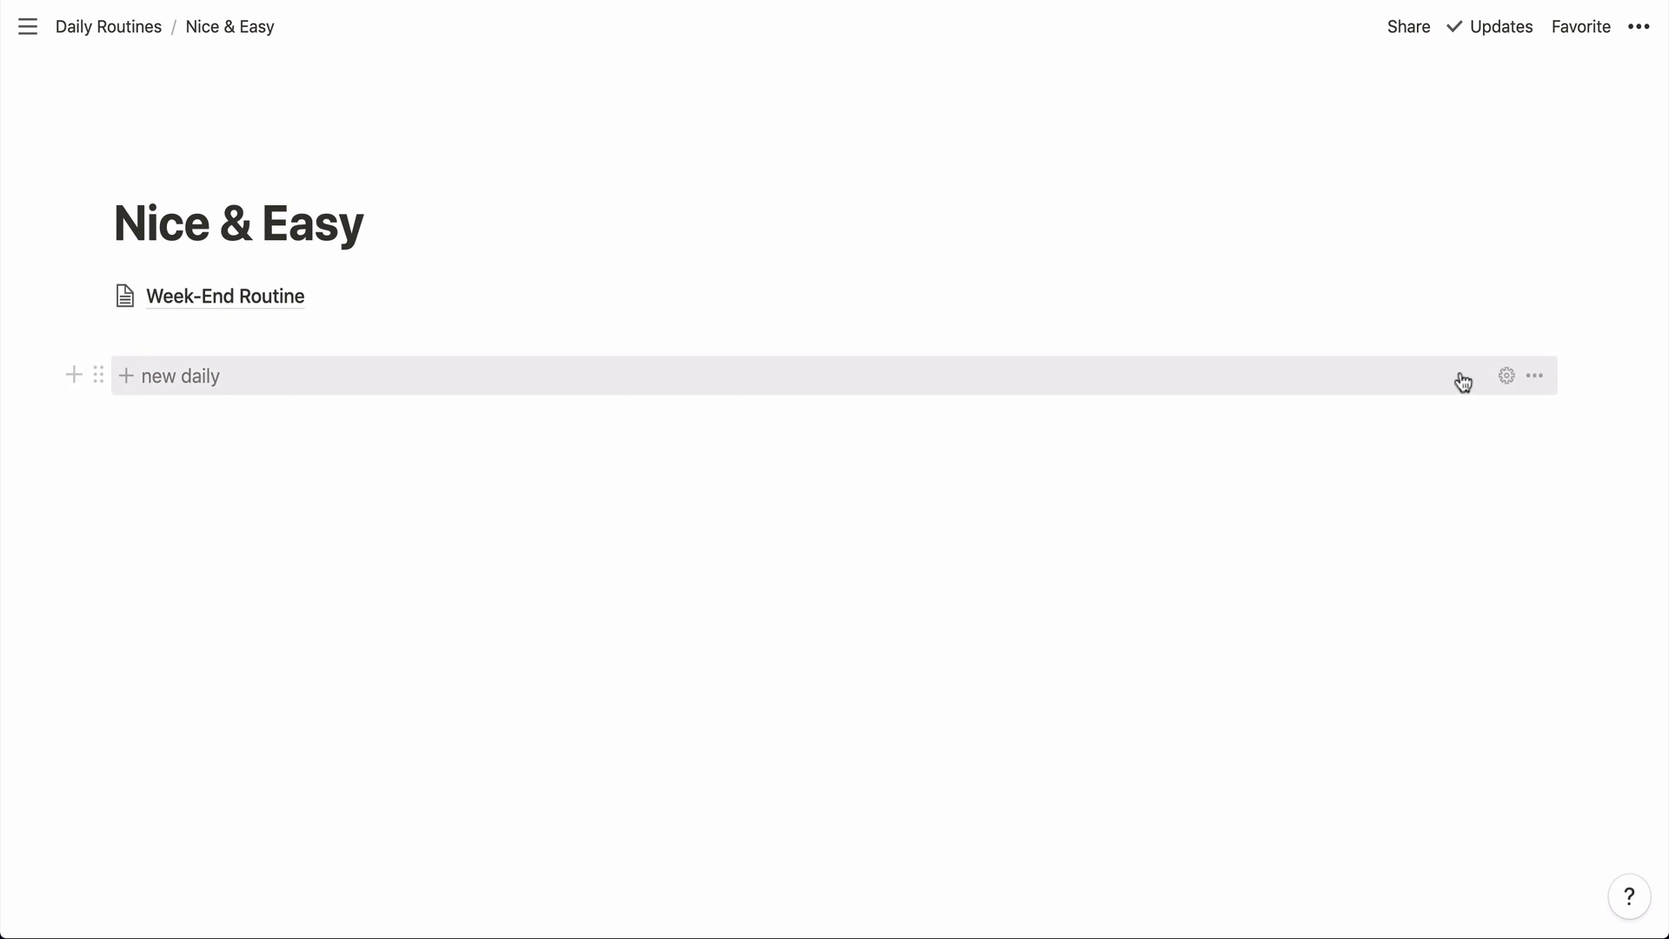
- View the Daily Routine page stored in the new daily button's template and return to Nice & Easy
left_click(1506, 377)
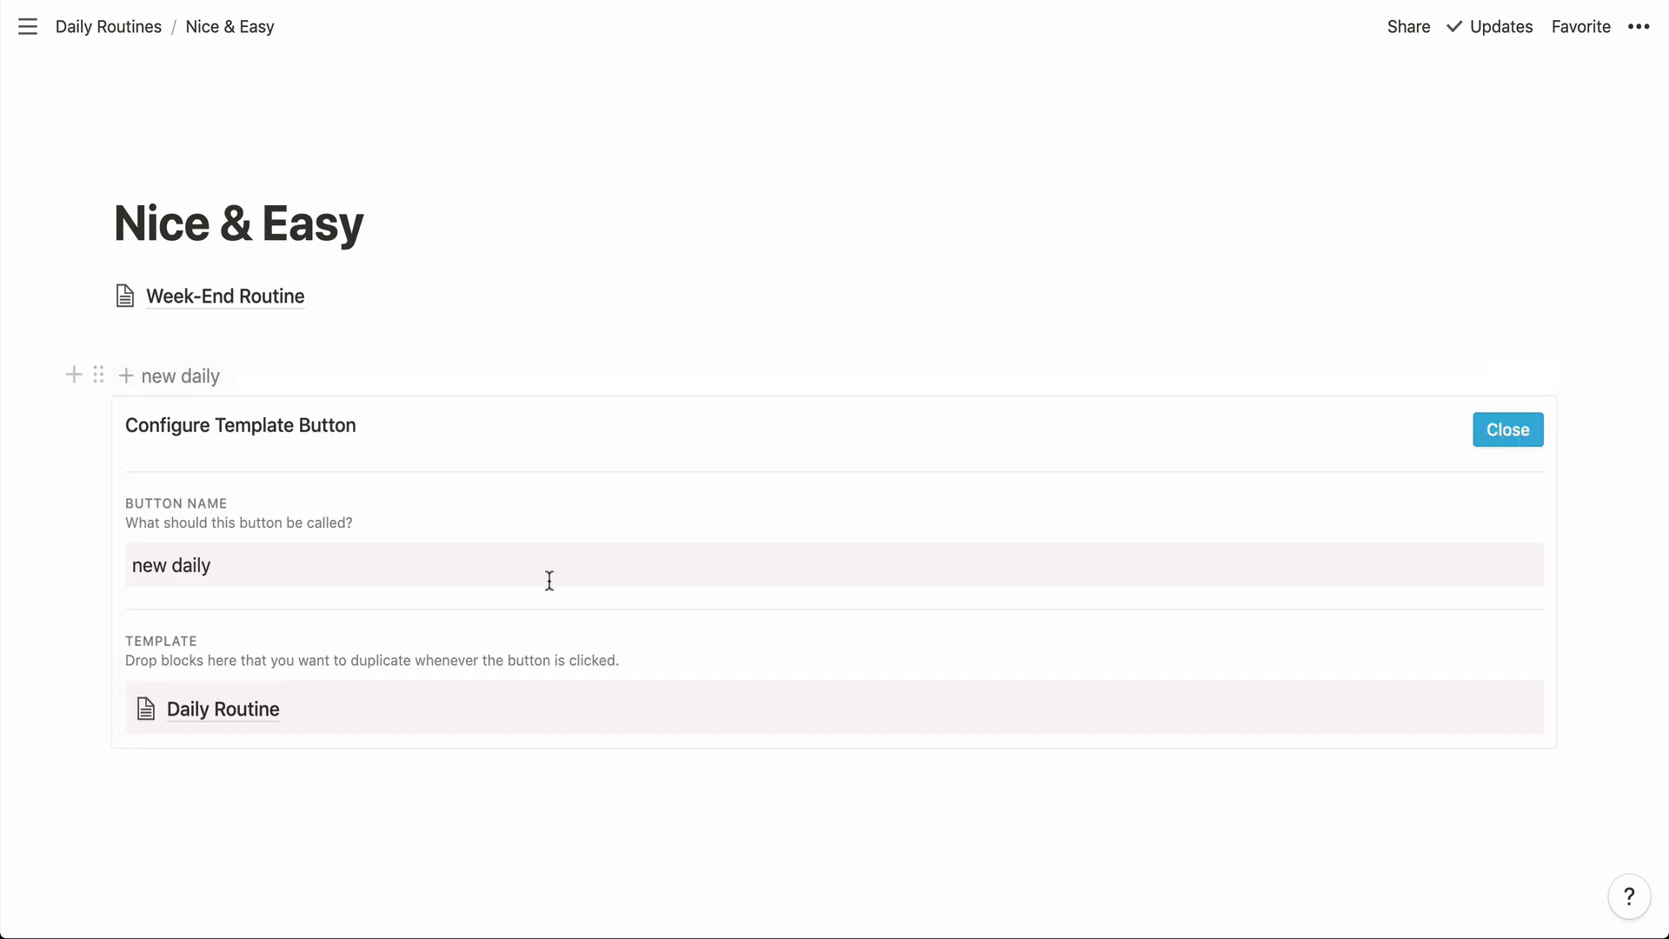
left_click(212, 707)
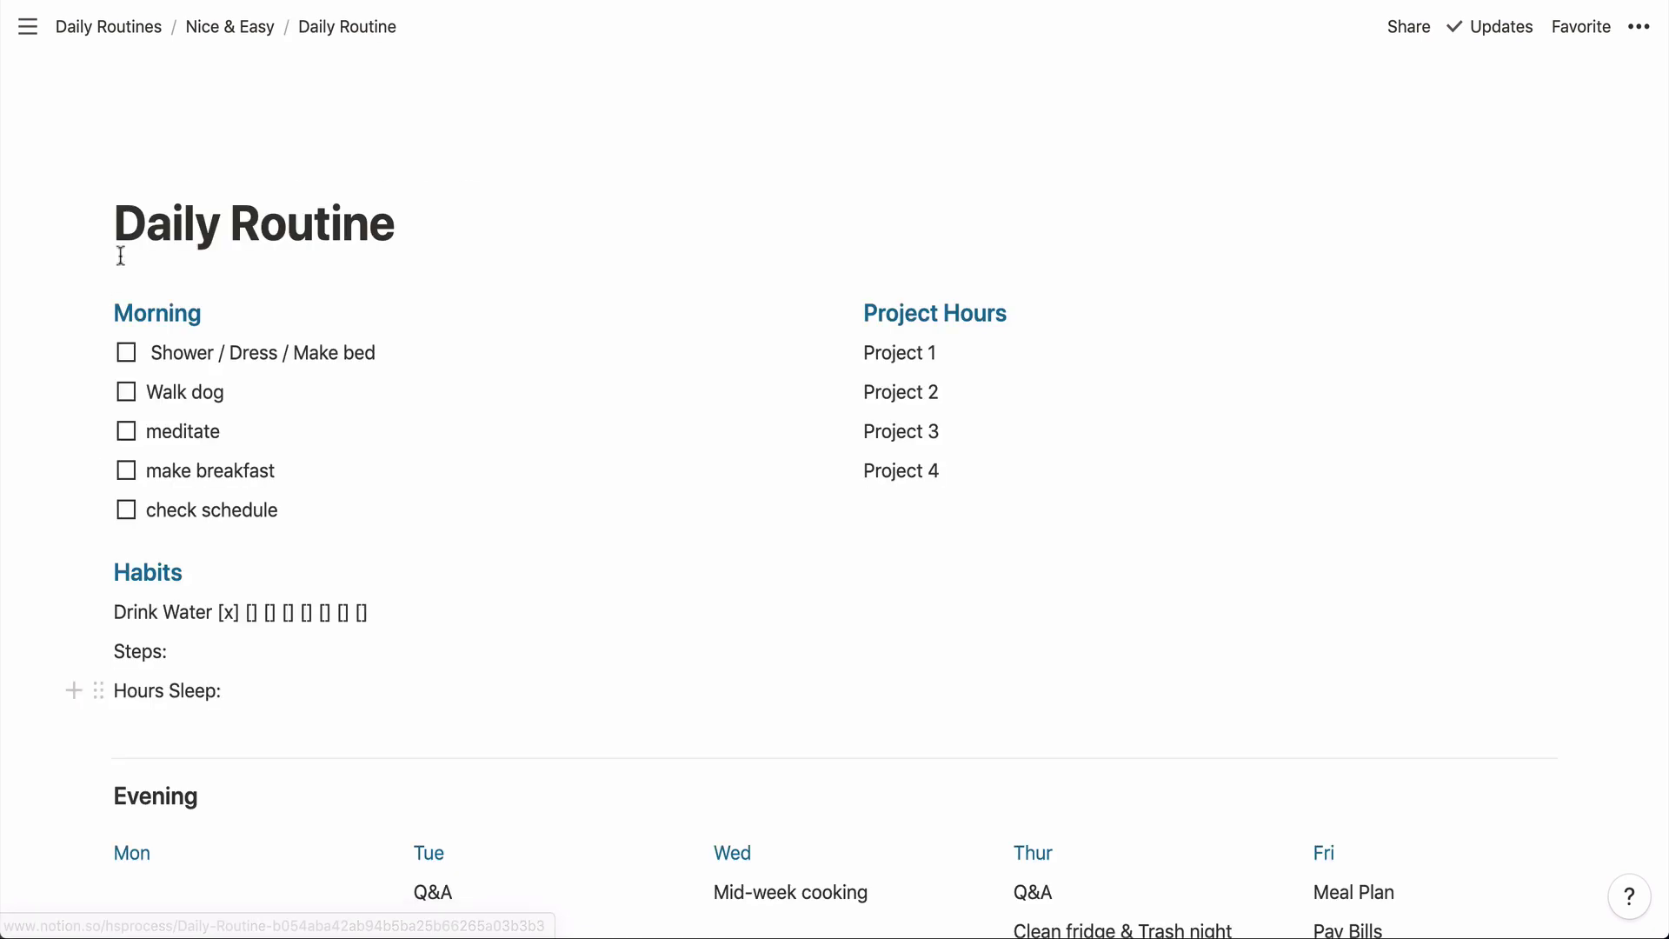
left_click(233, 28)
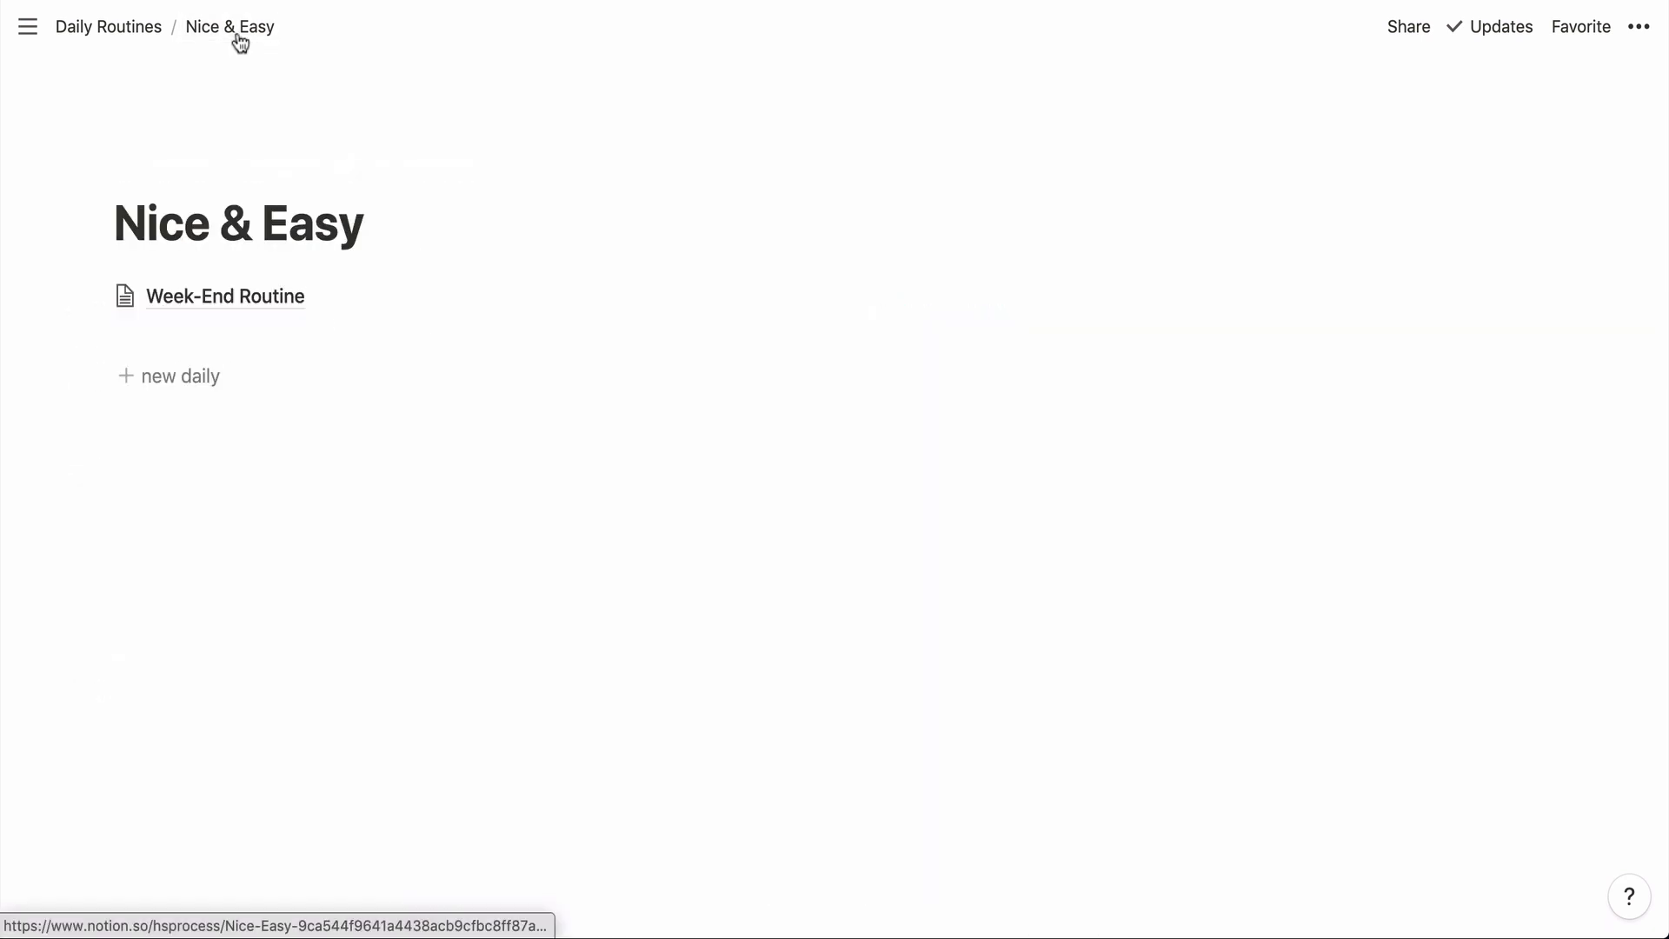
- Insert a second template button below the new daily button on Nice & Easy and name it "new weekend"
left_click(336, 503)
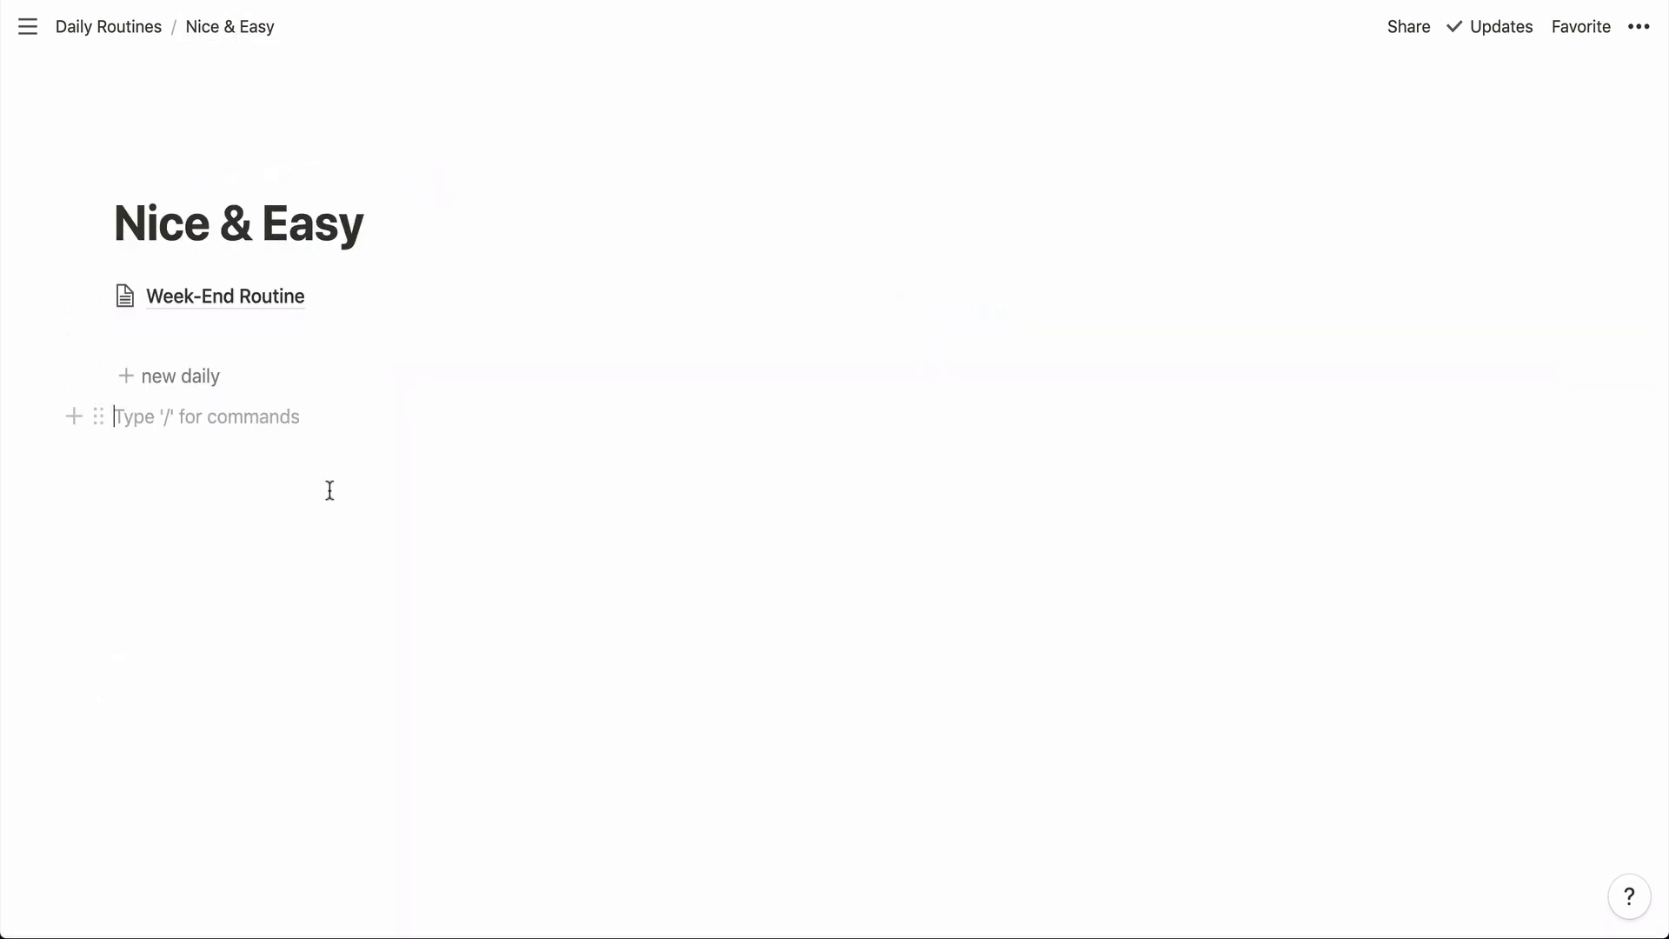
type("/t")
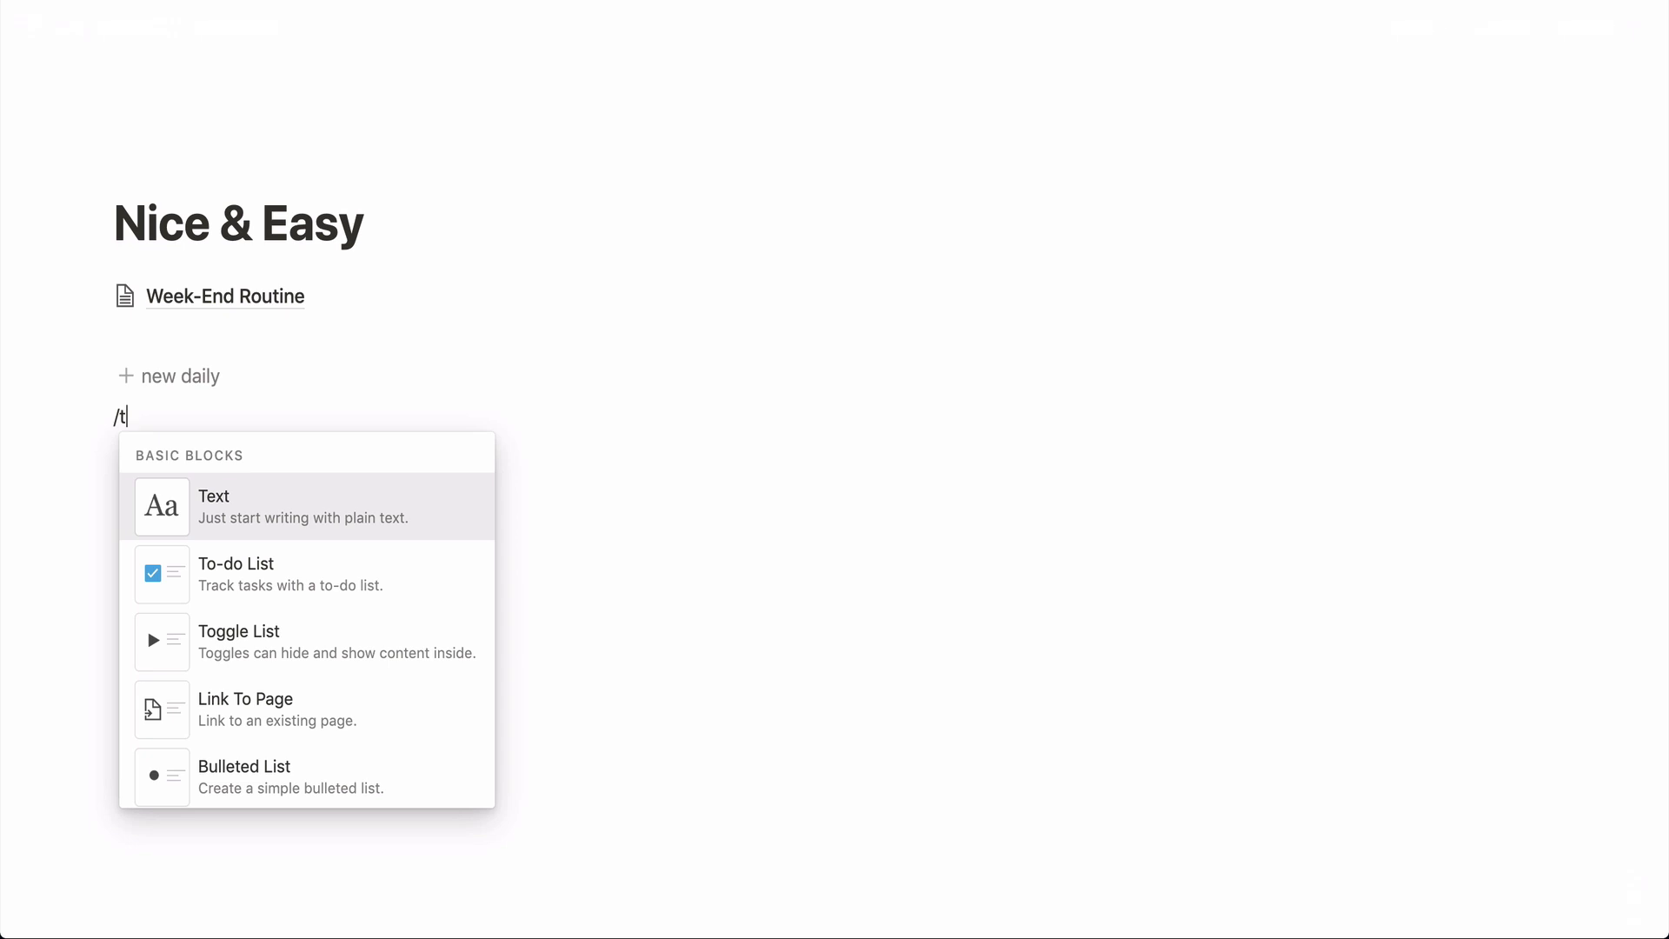
type("empl")
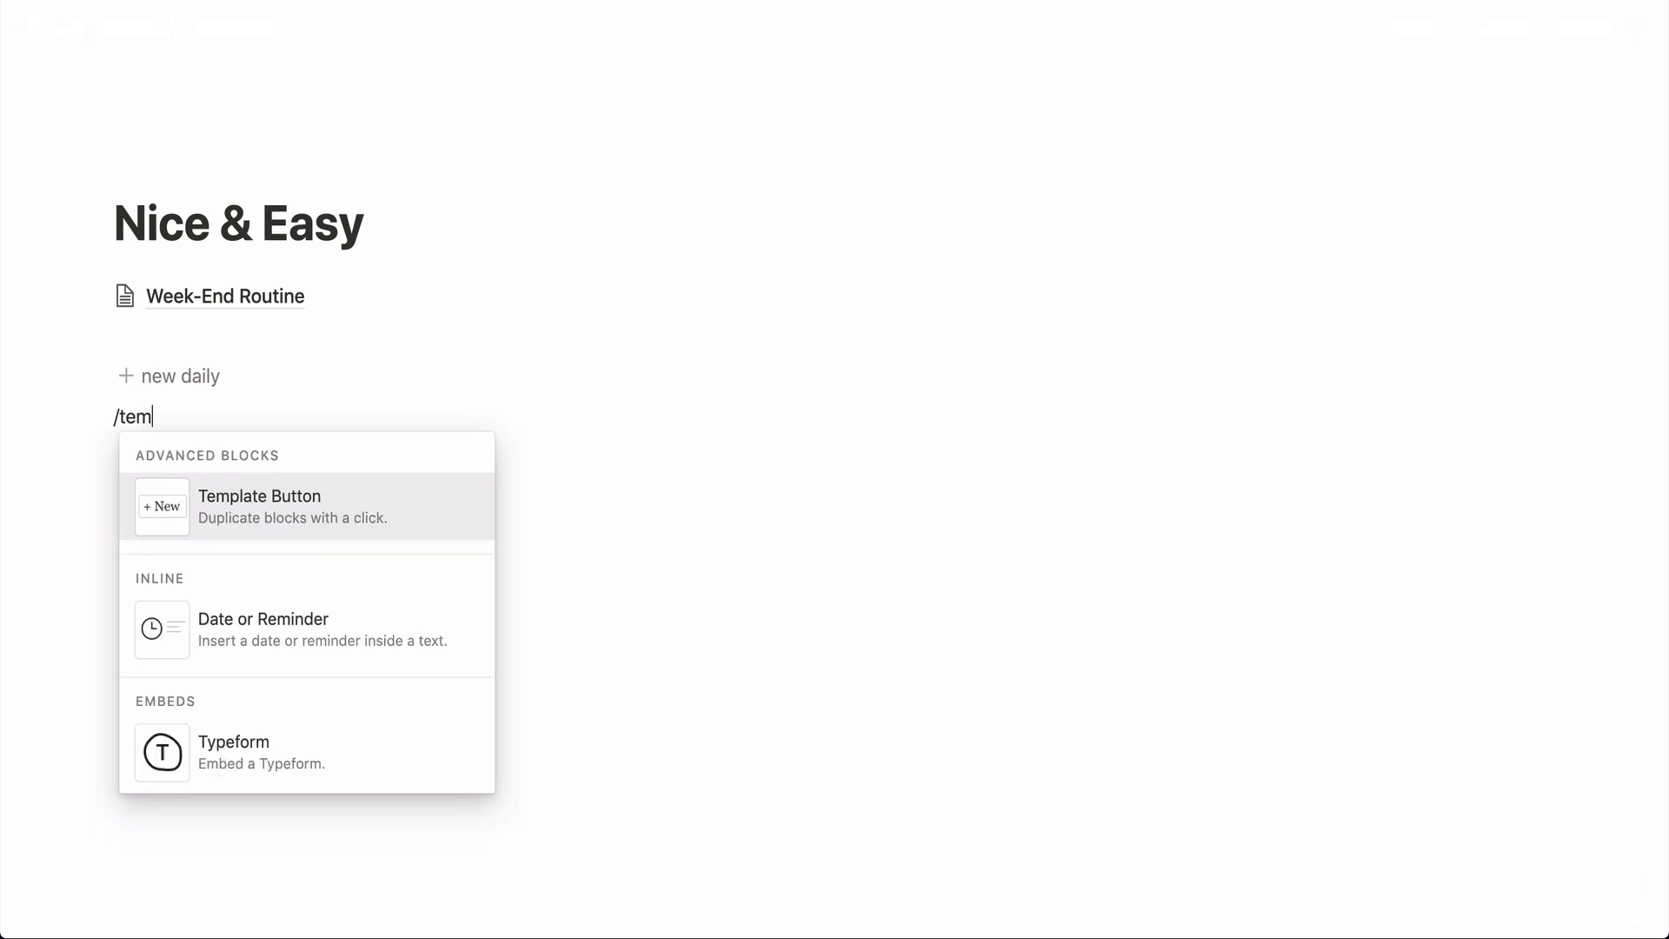
key("Return")
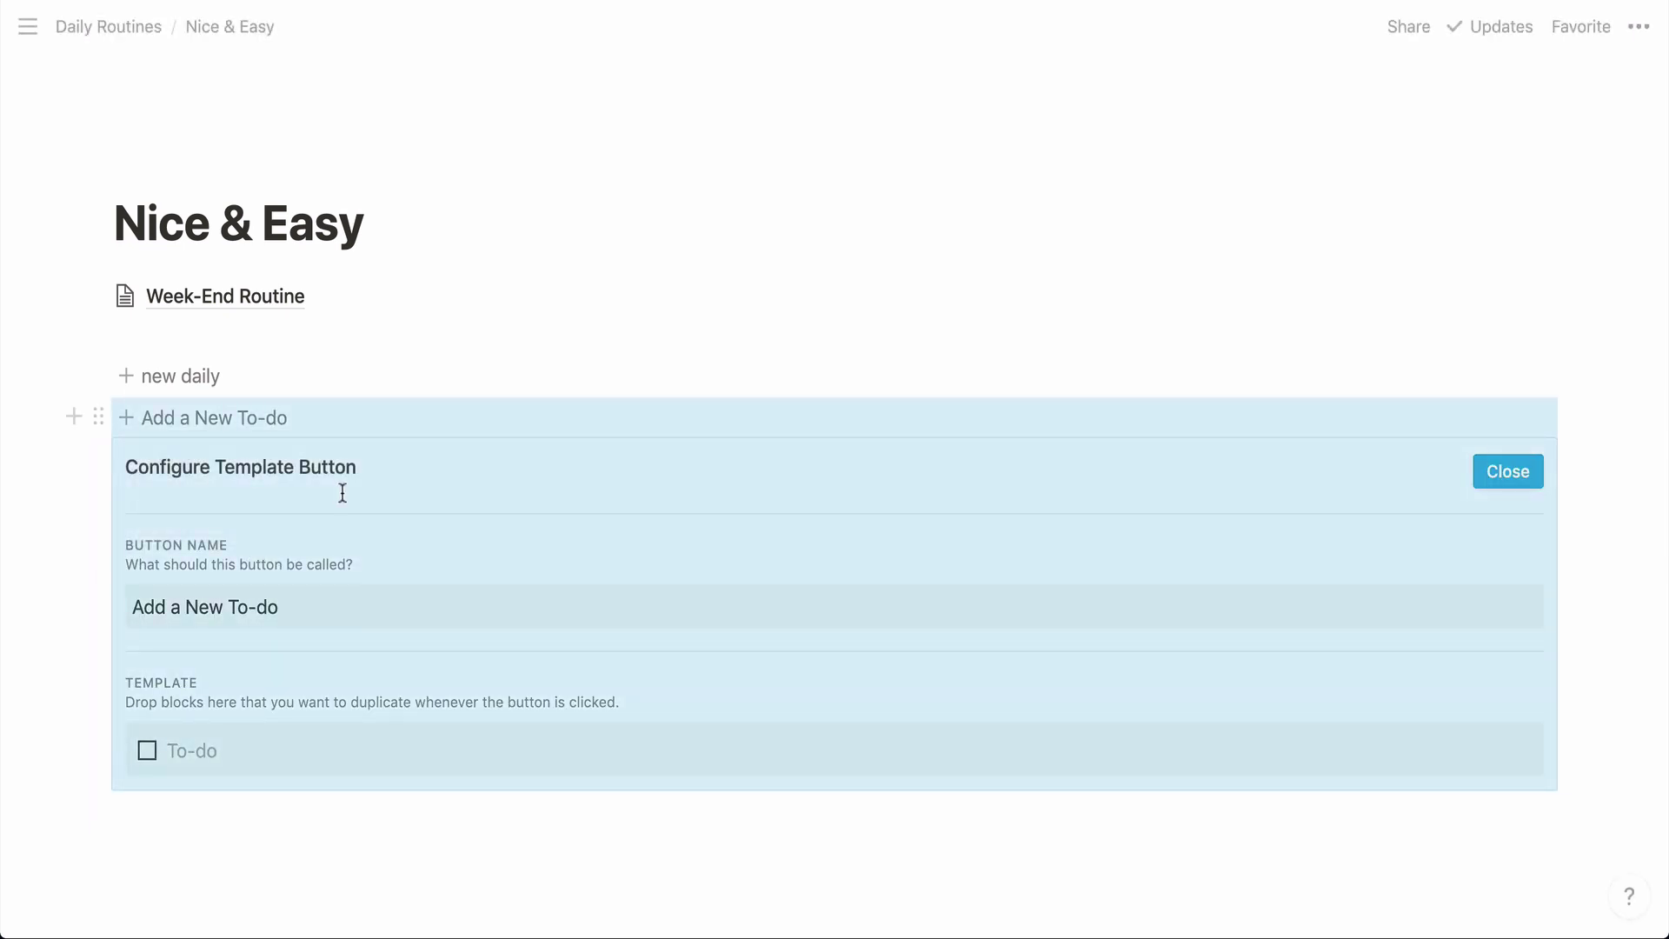
left_click_drag(294, 607, 134, 596)
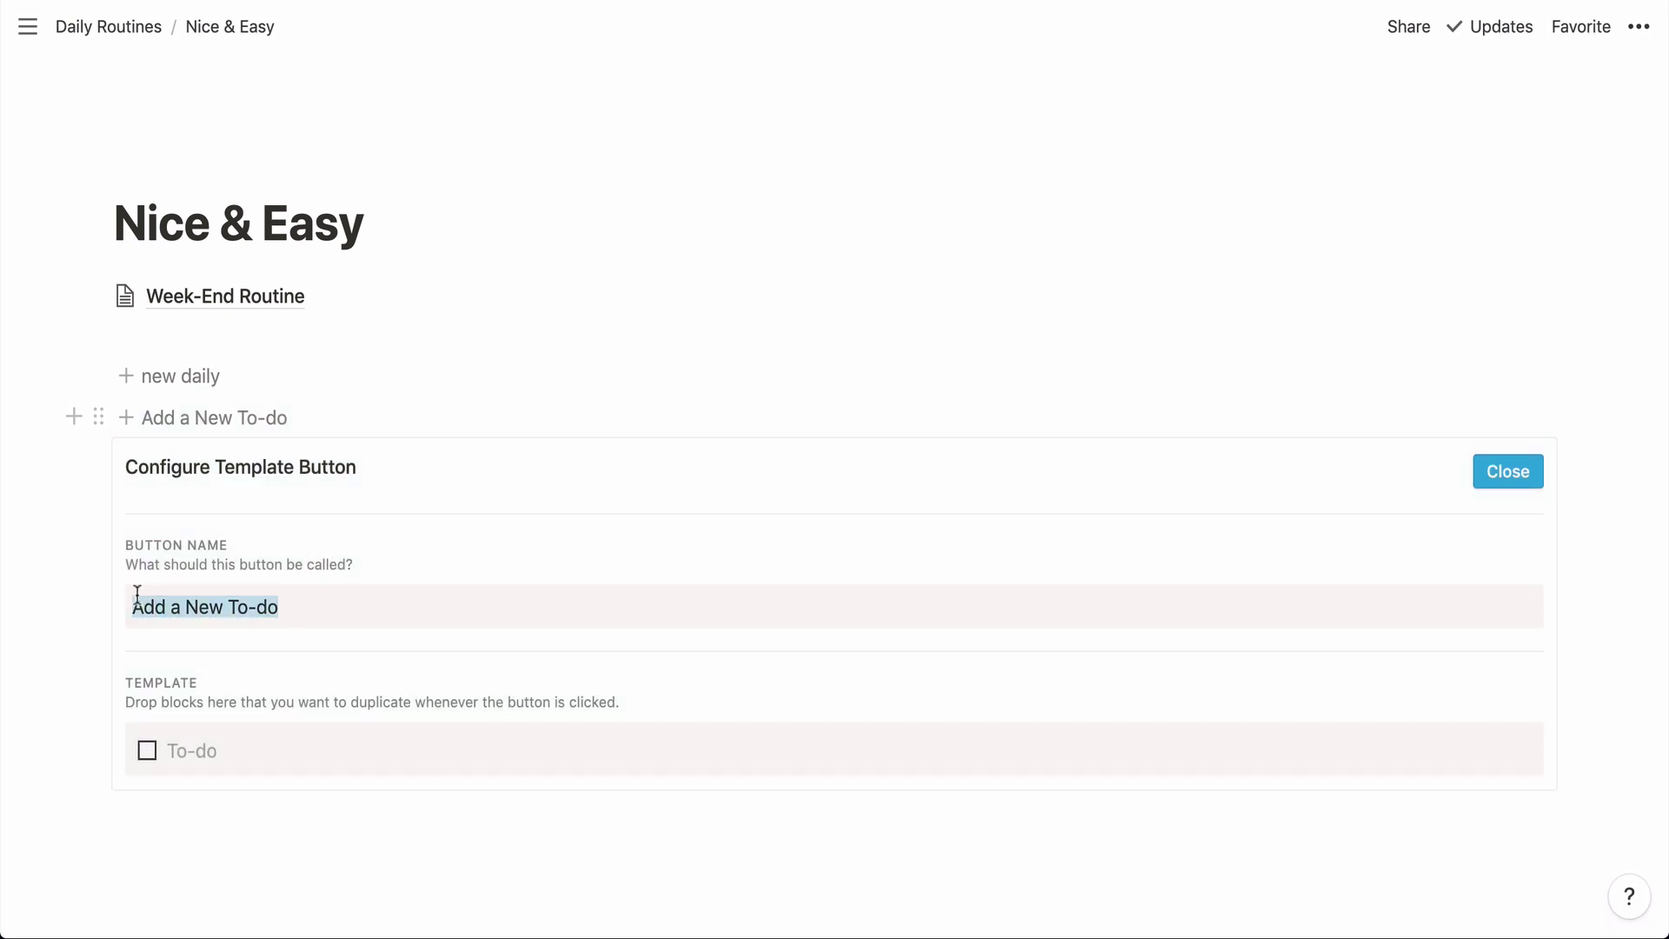
type("new week")
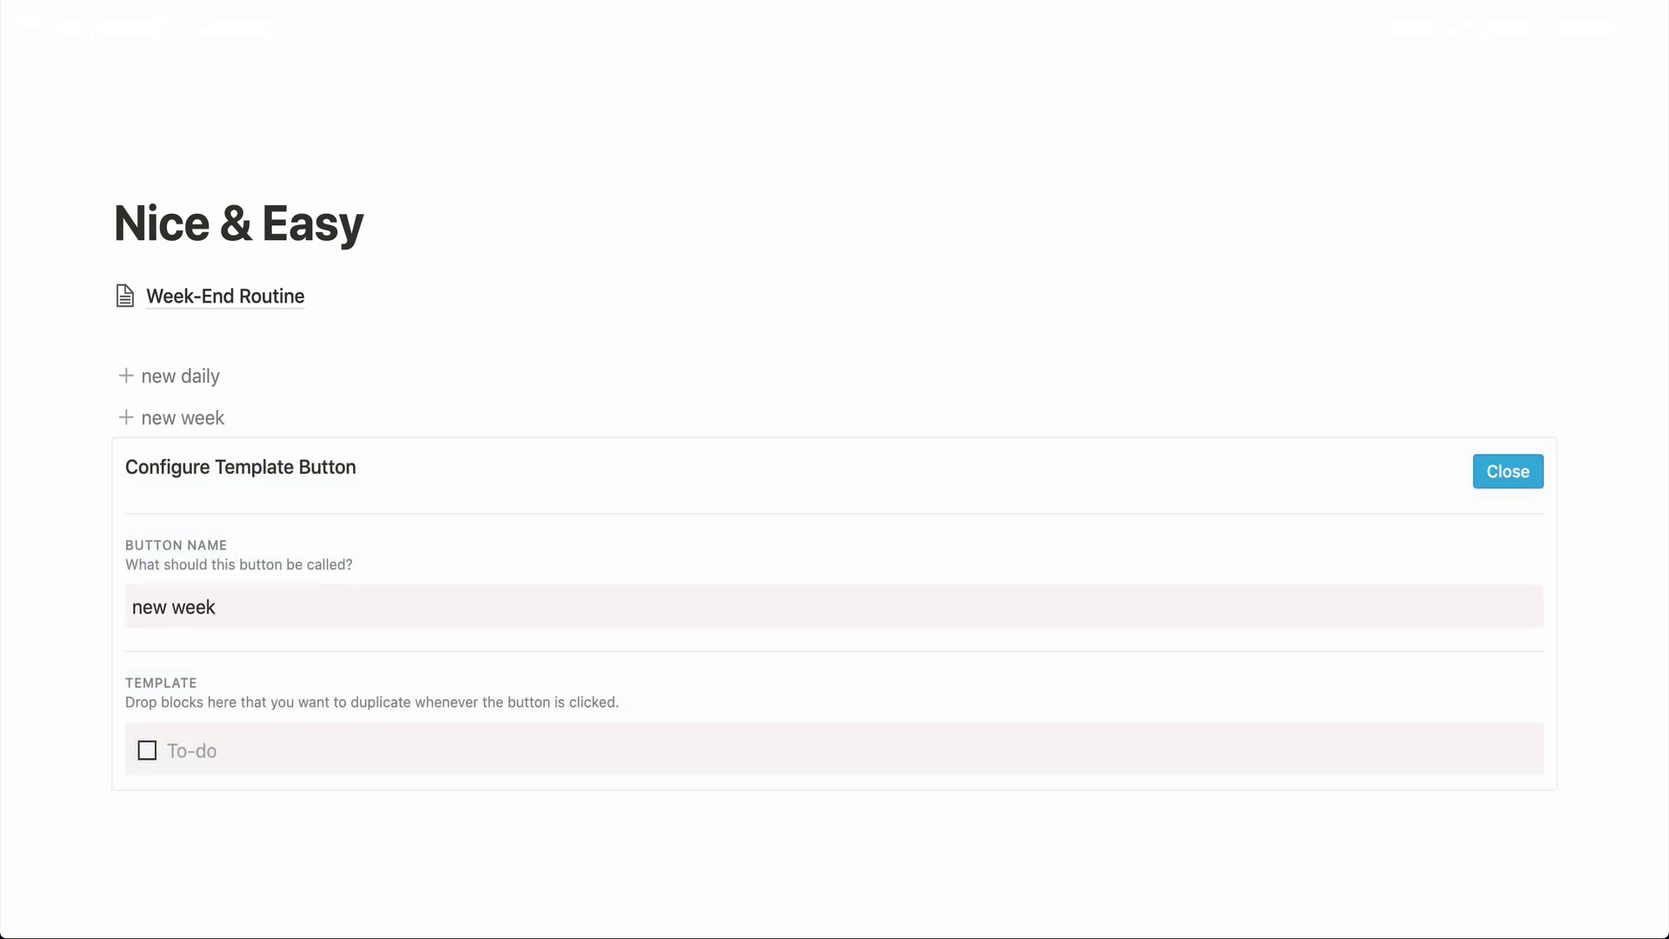
type("end")
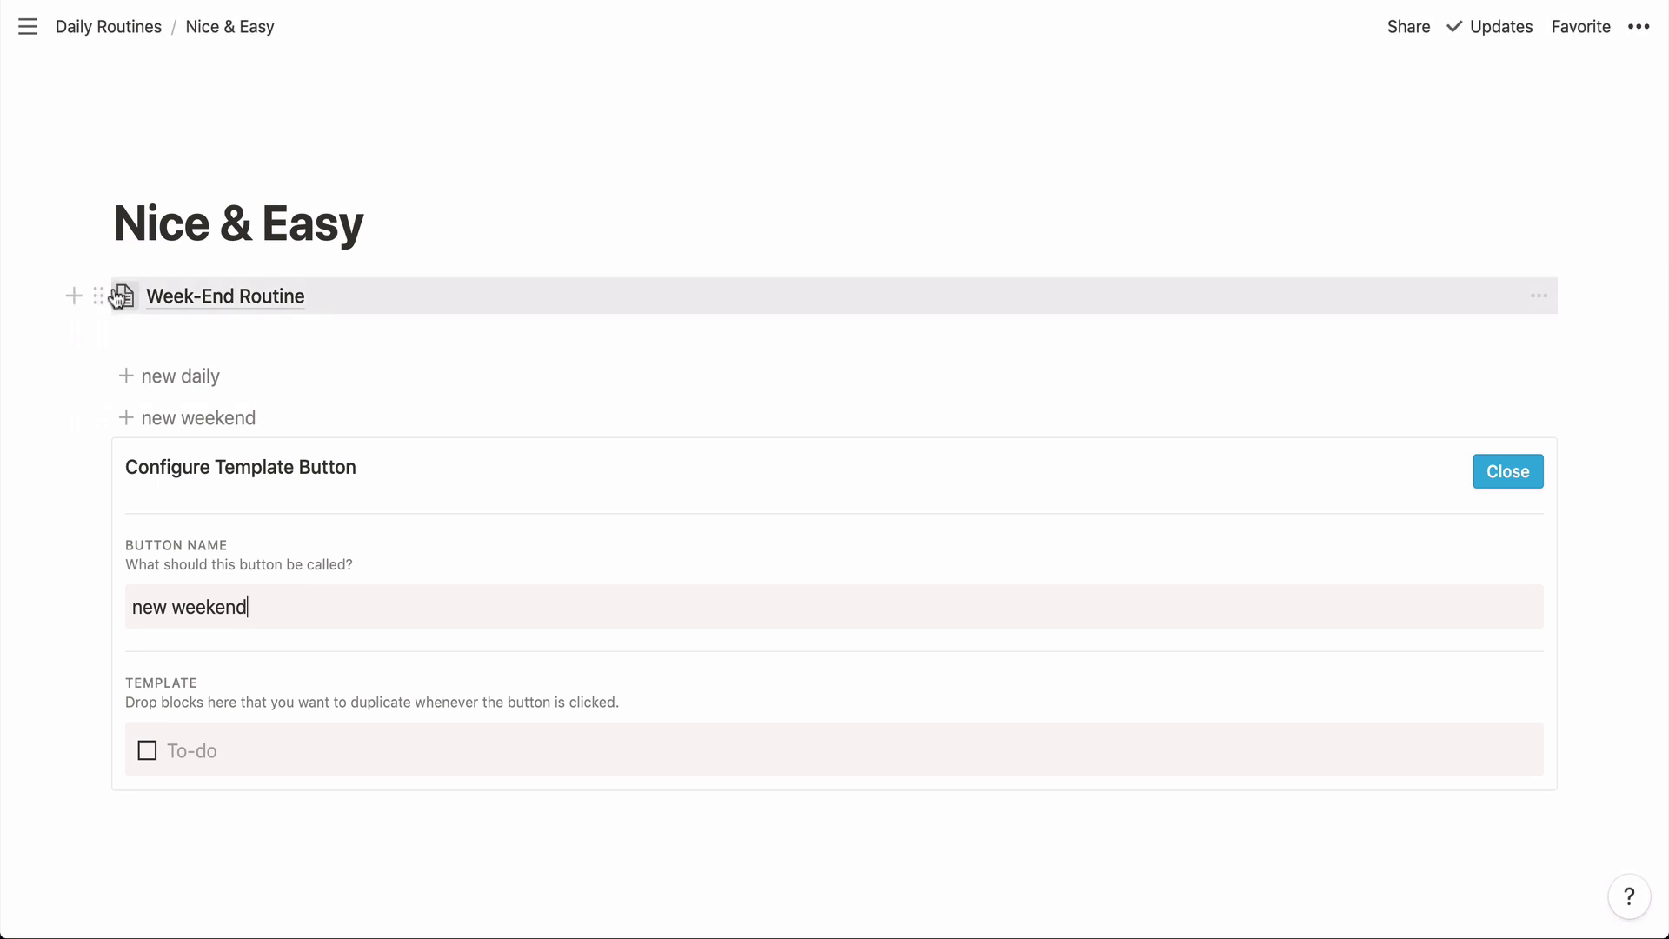
- Move the Week-End Routine page into the new weekend button's template, delete the default to-do block and close the configuration
left_click_drag(103, 295, 207, 702)
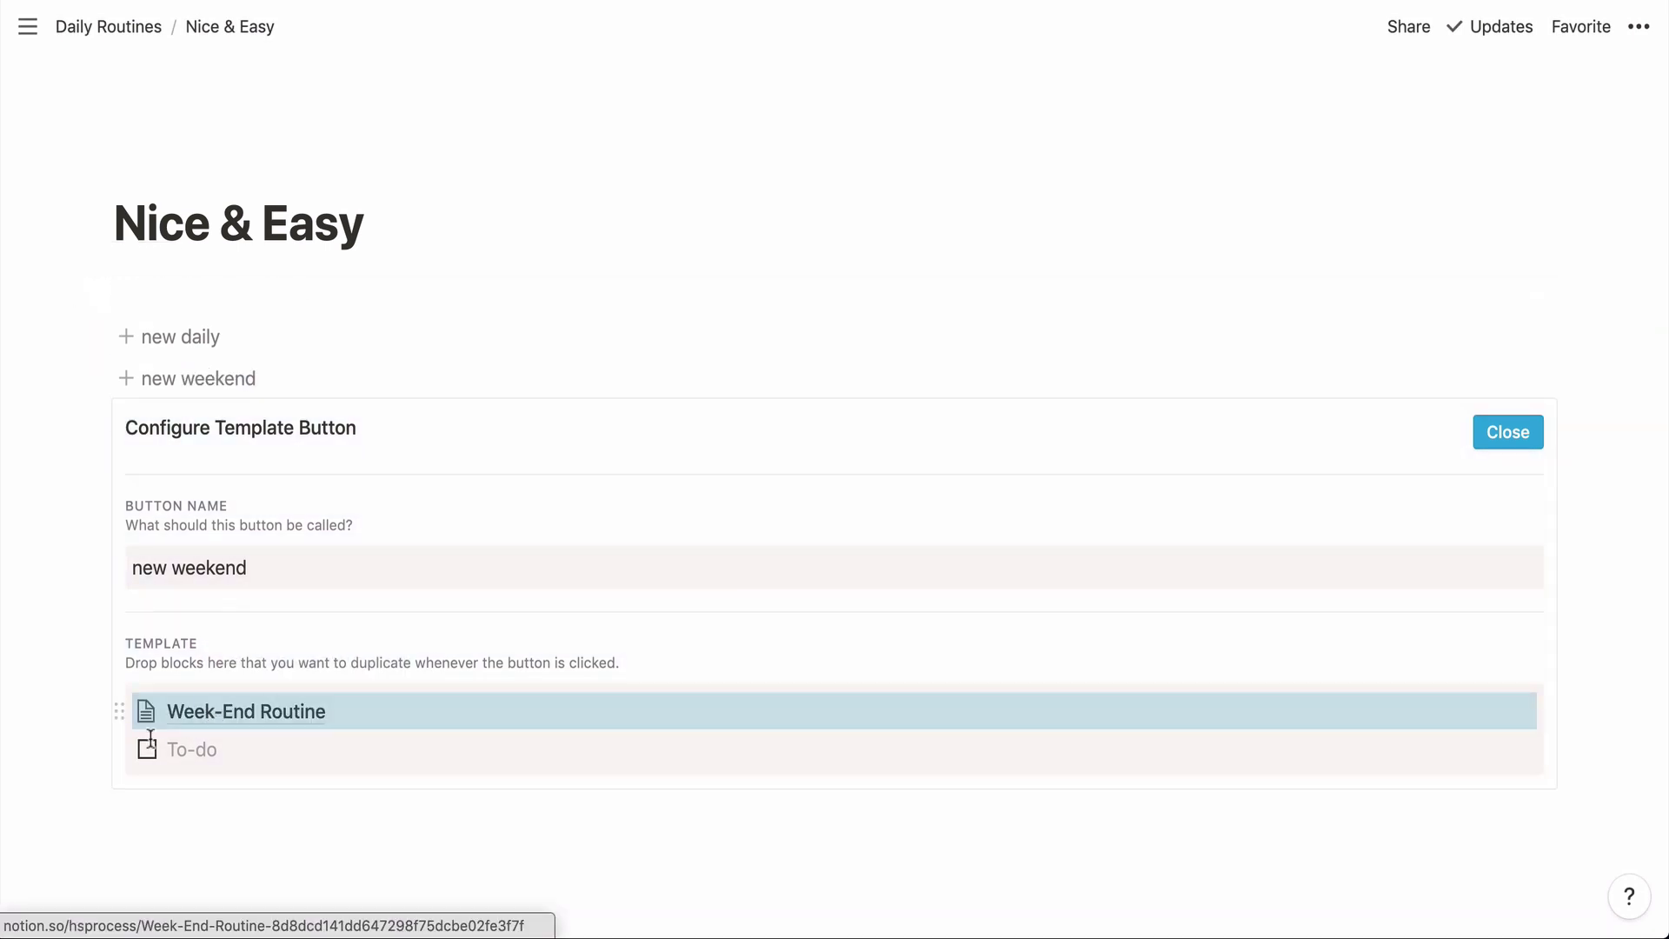
left_click(124, 744)
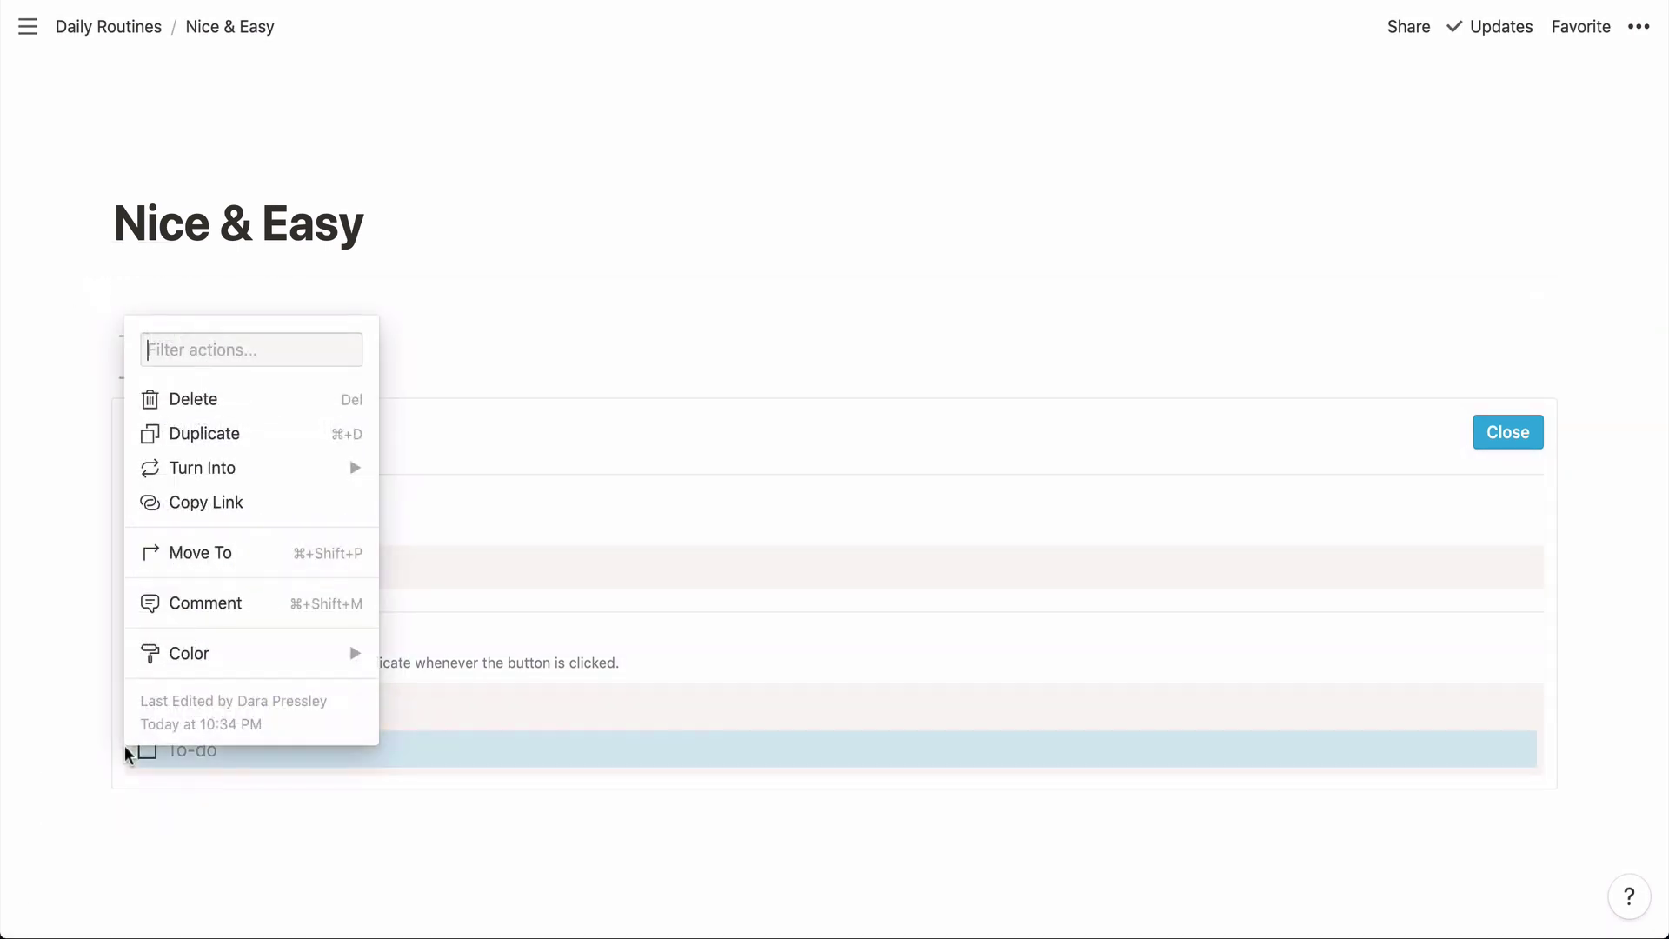
left_click(153, 403)
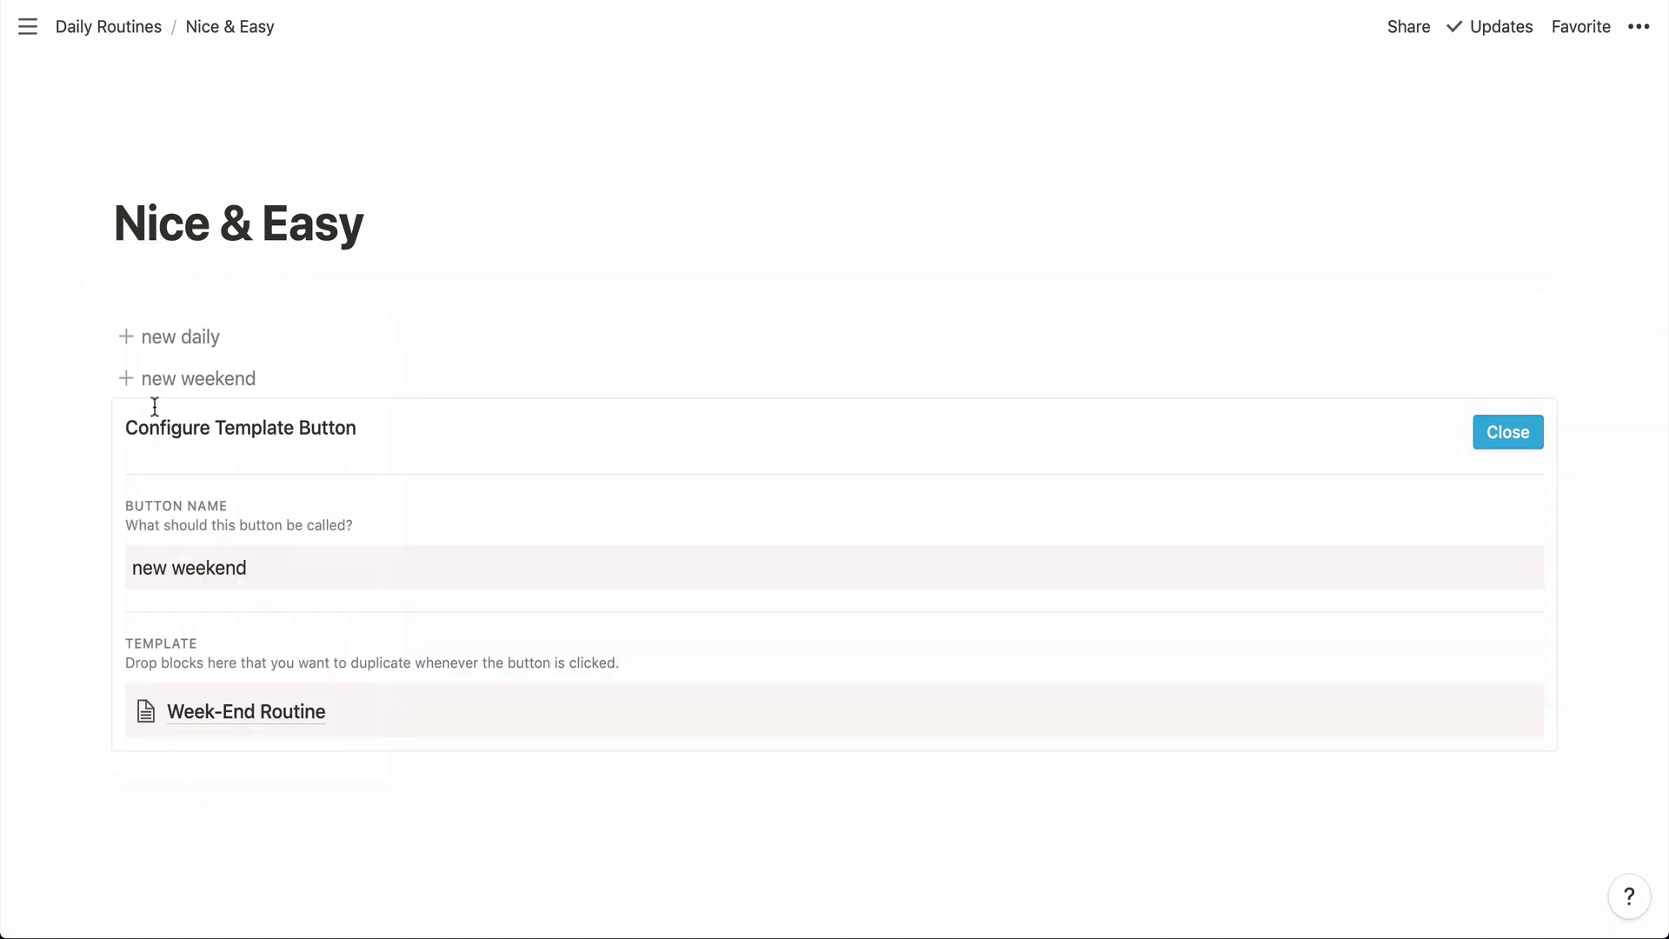
left_click(1521, 443)
left_click(1097, 517)
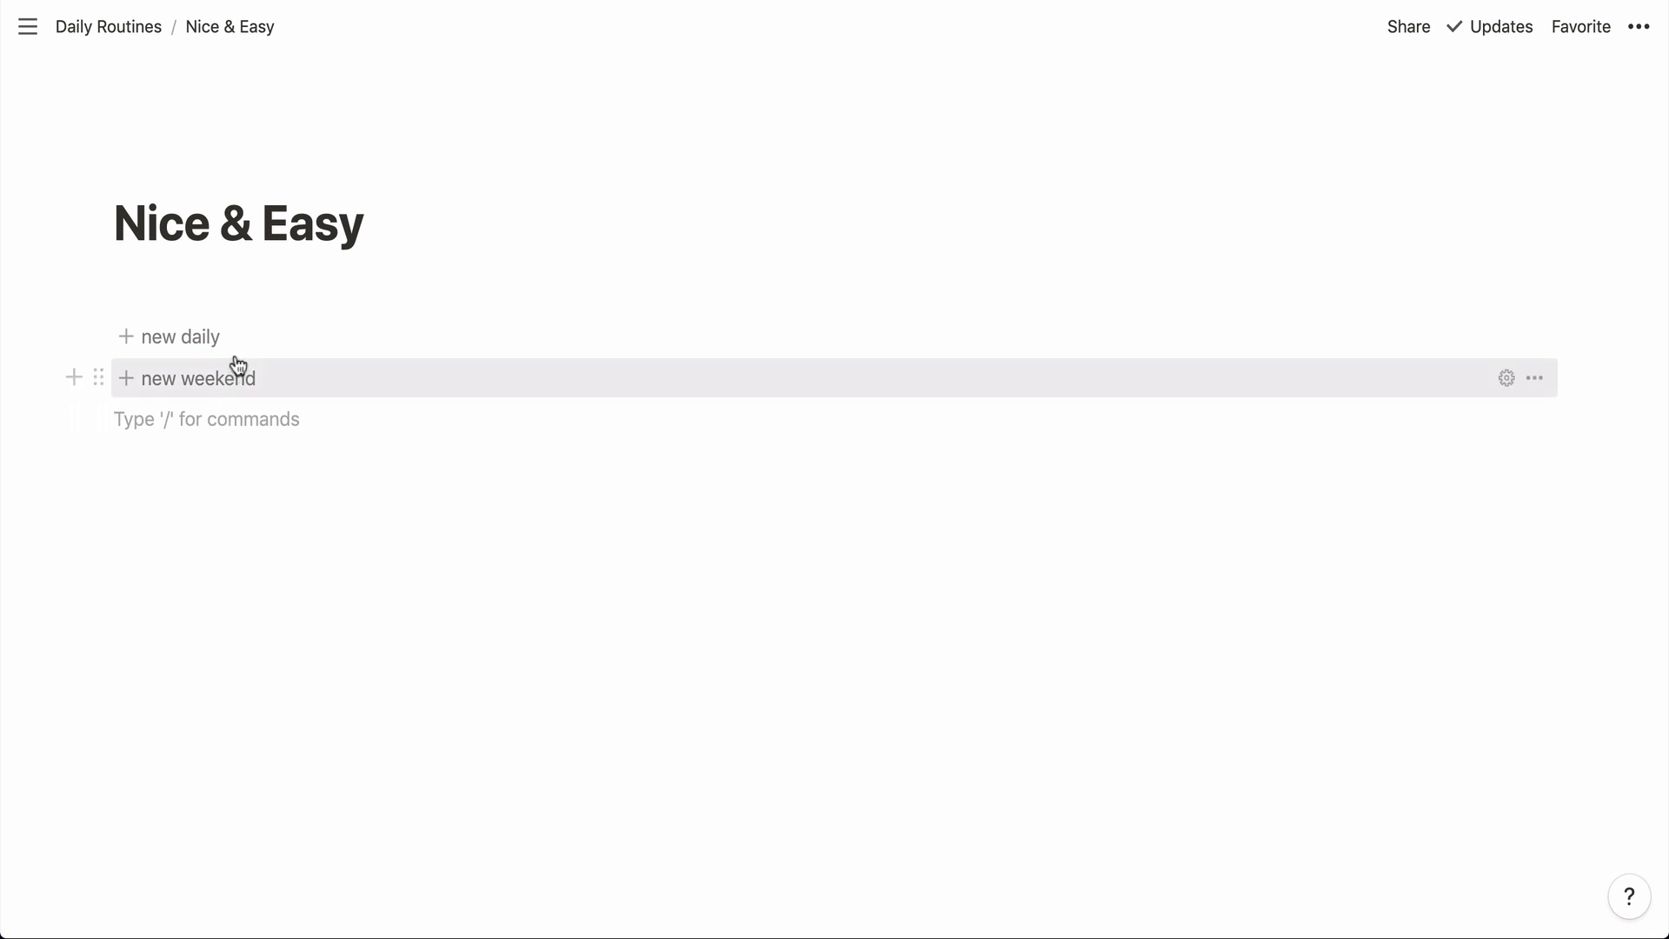
left_click(179, 344)
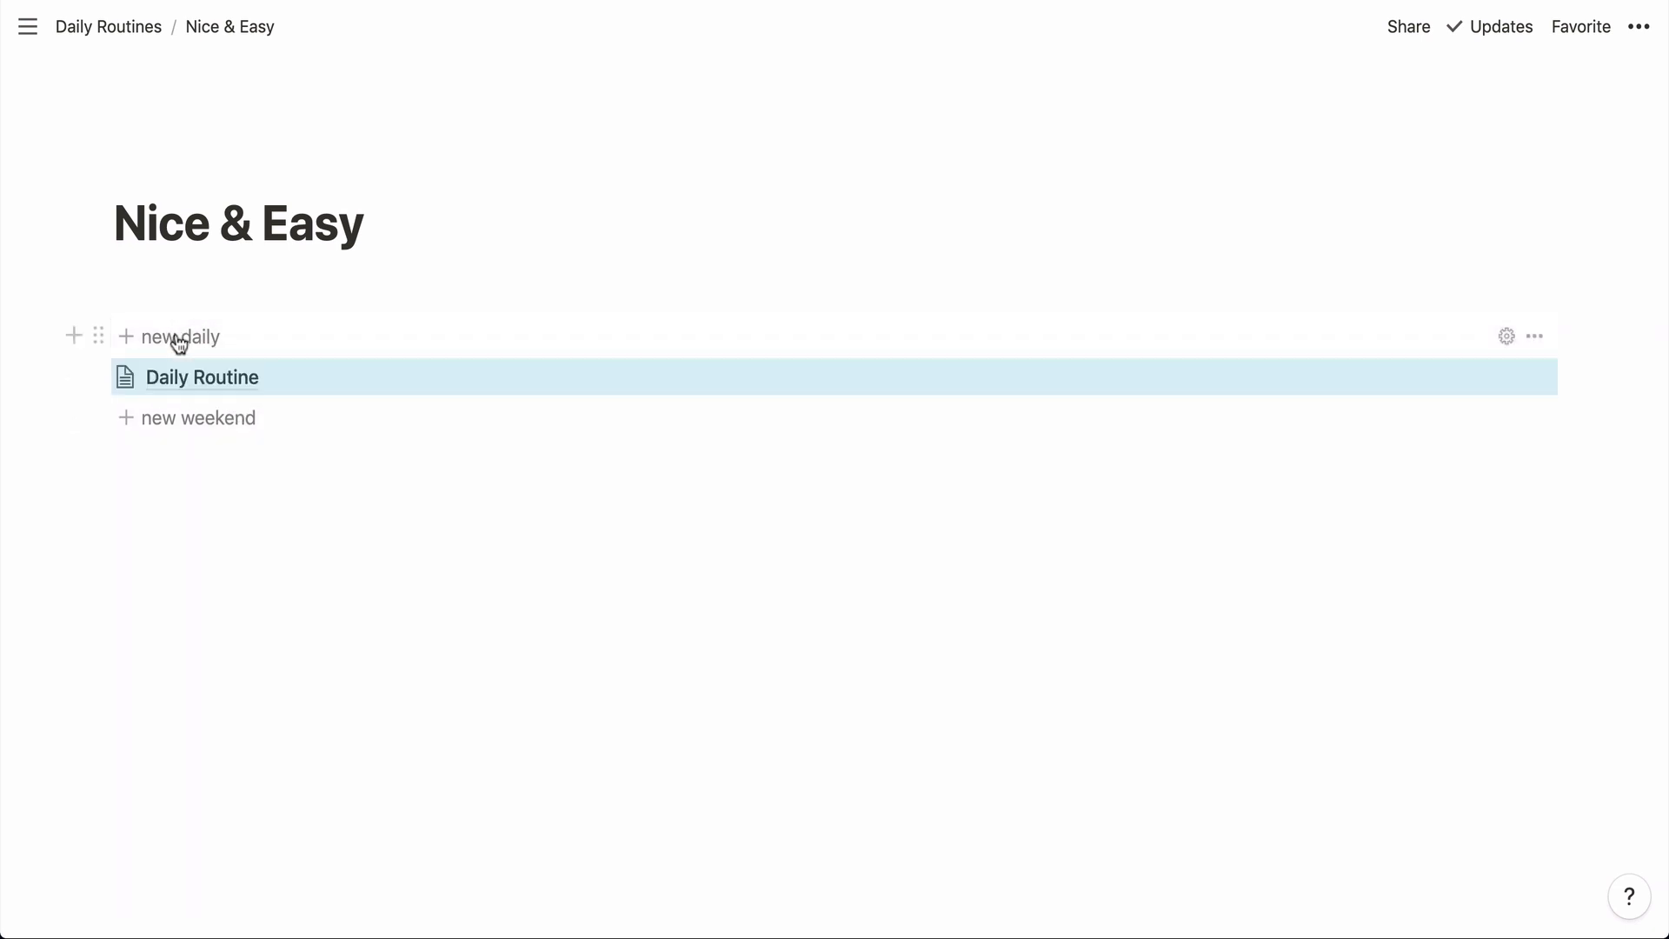
left_click(249, 389)
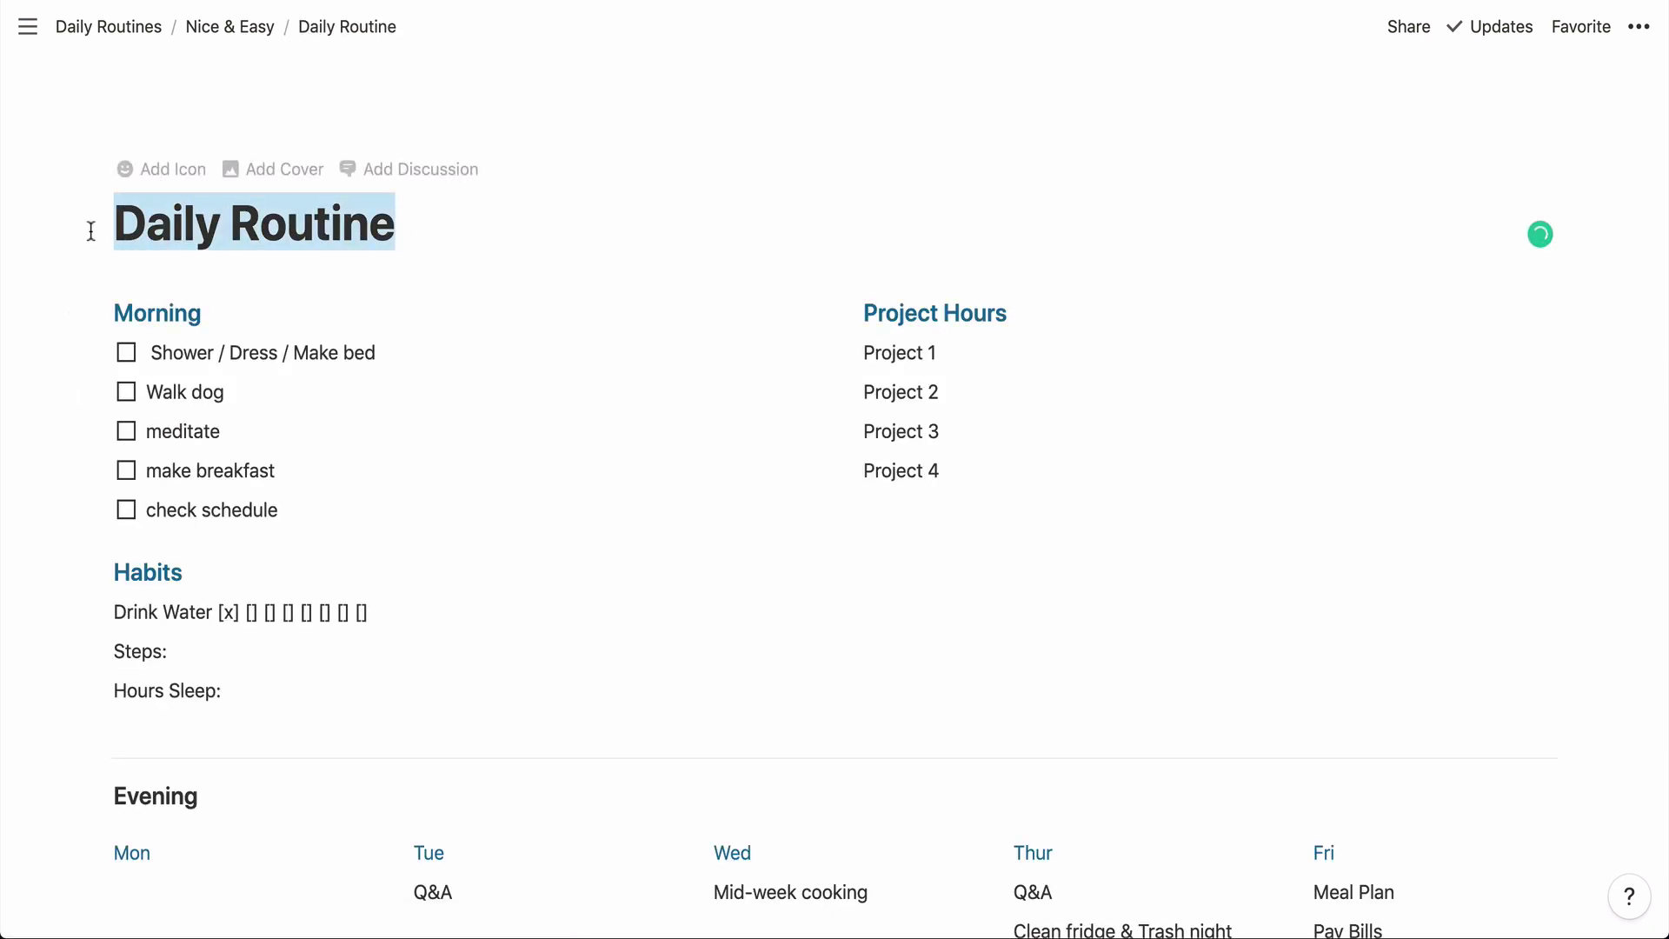
type("@to")
key("Return")
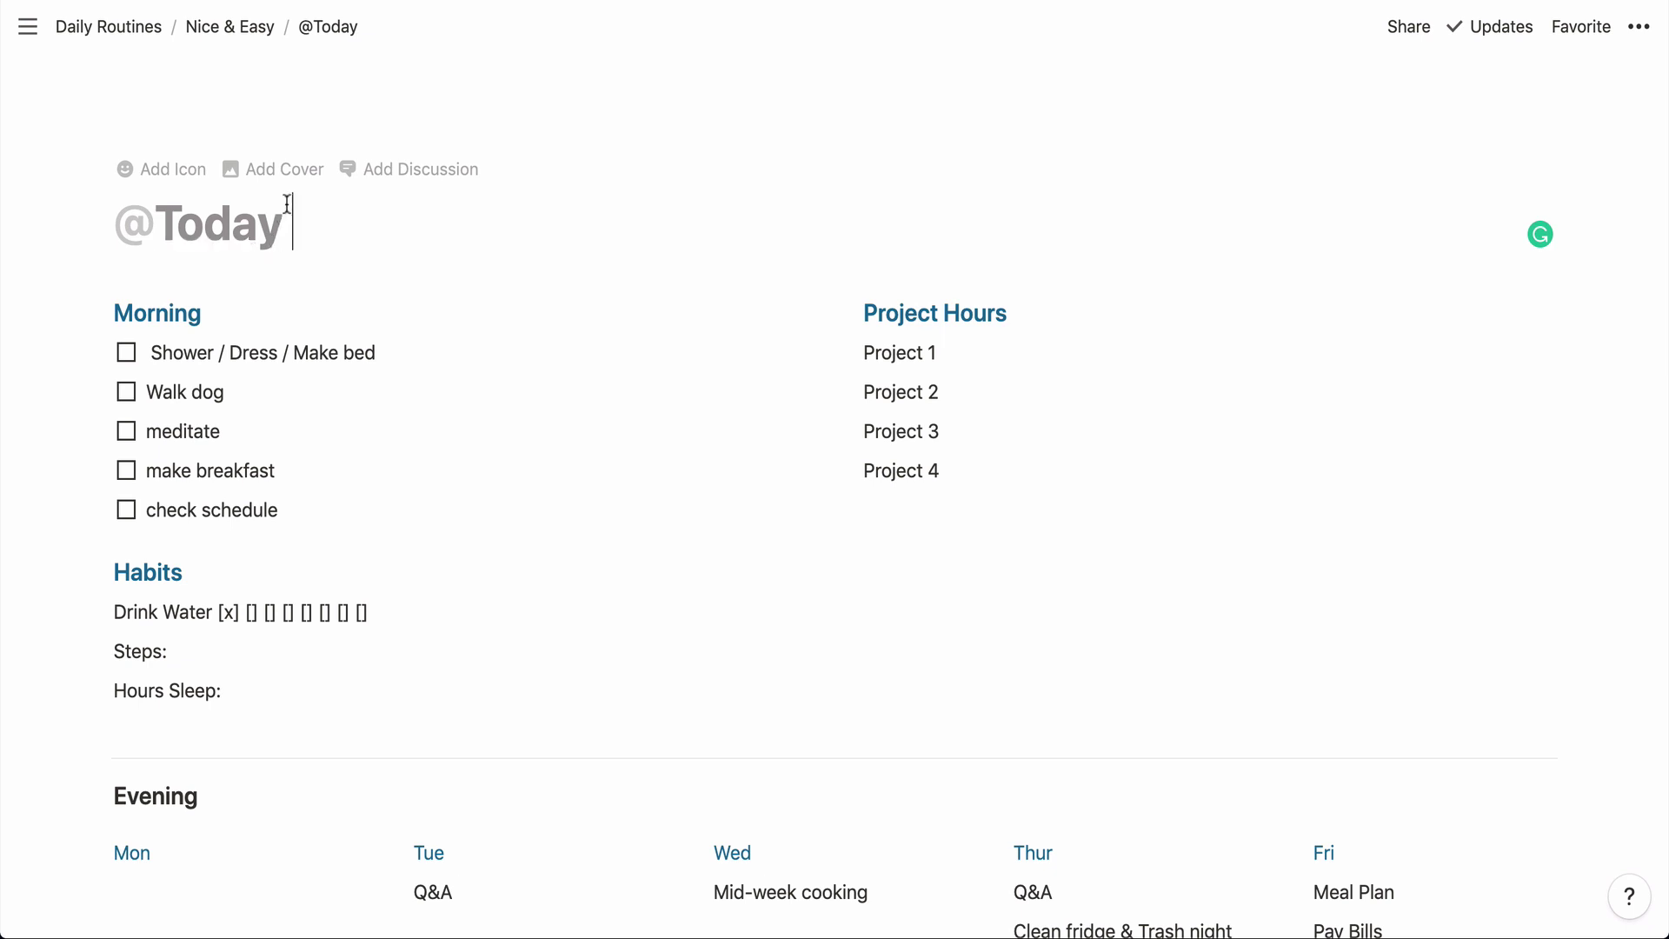
left_click(232, 30)
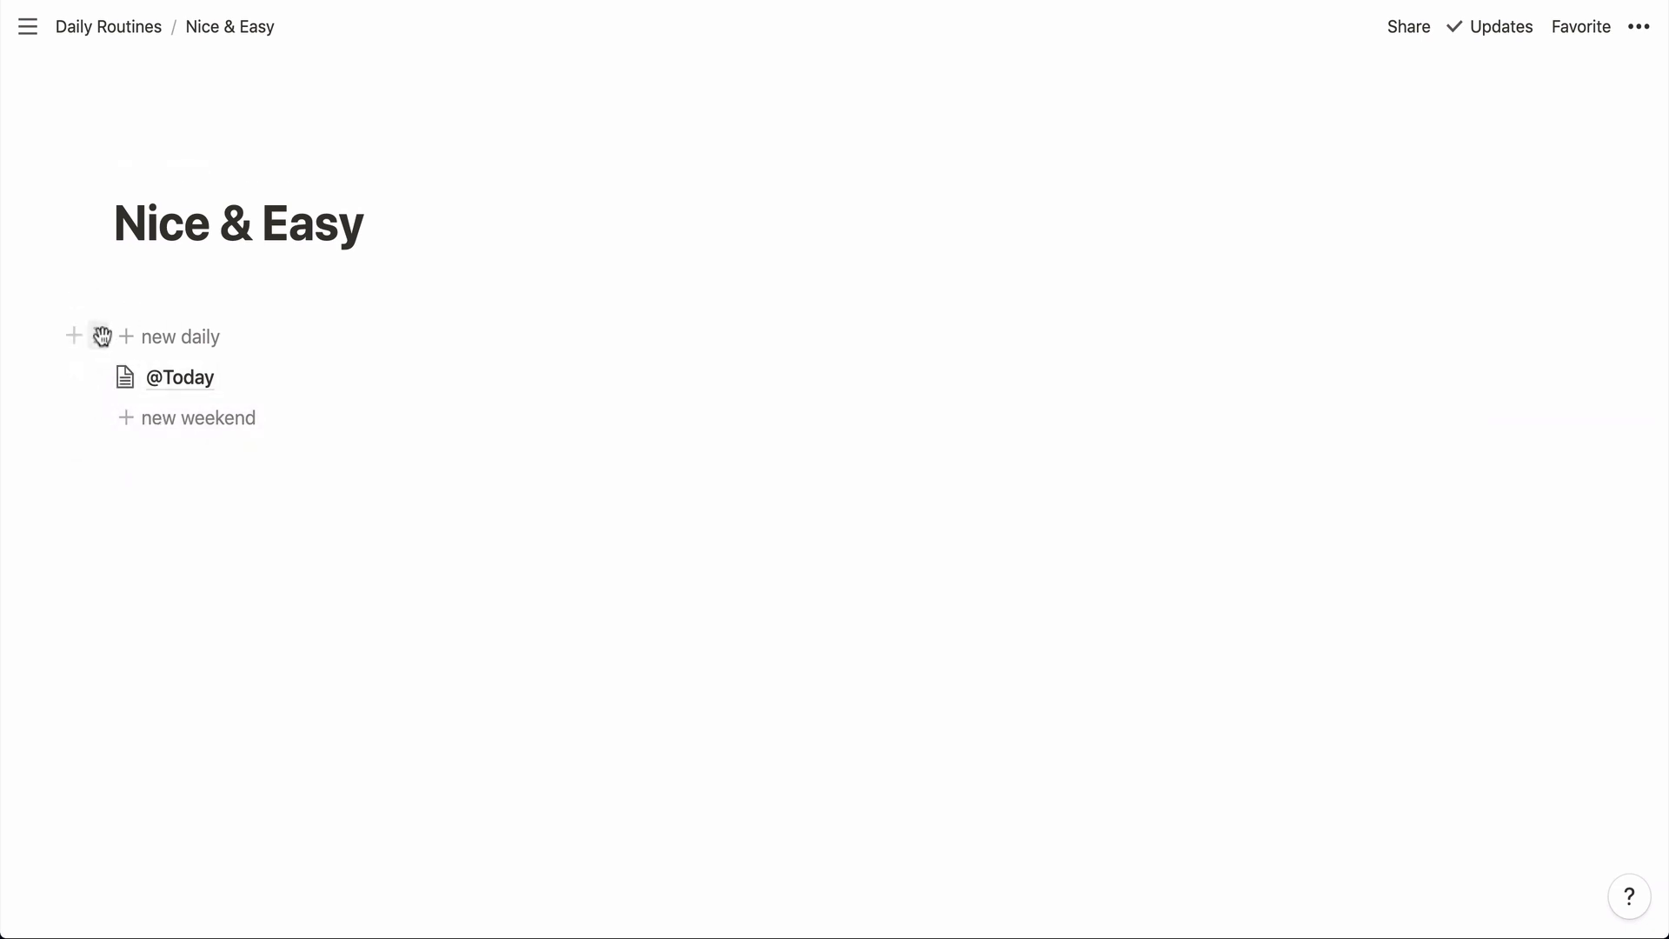
left_click_drag(101, 337, 365, 372)
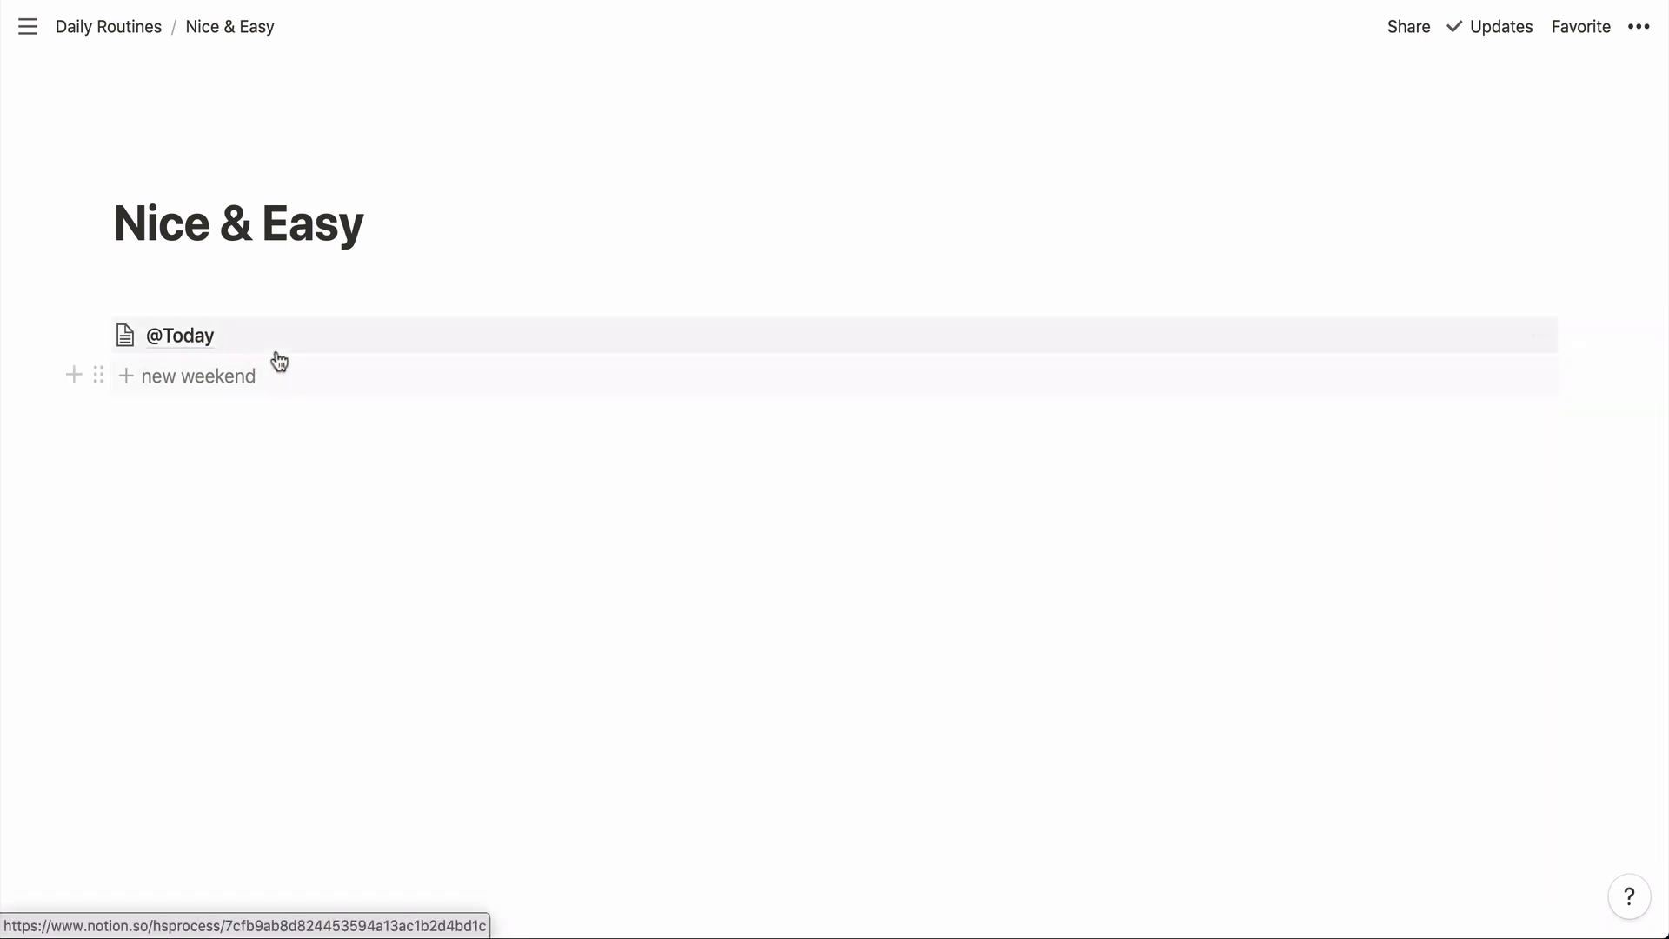
key("ctrl+z")
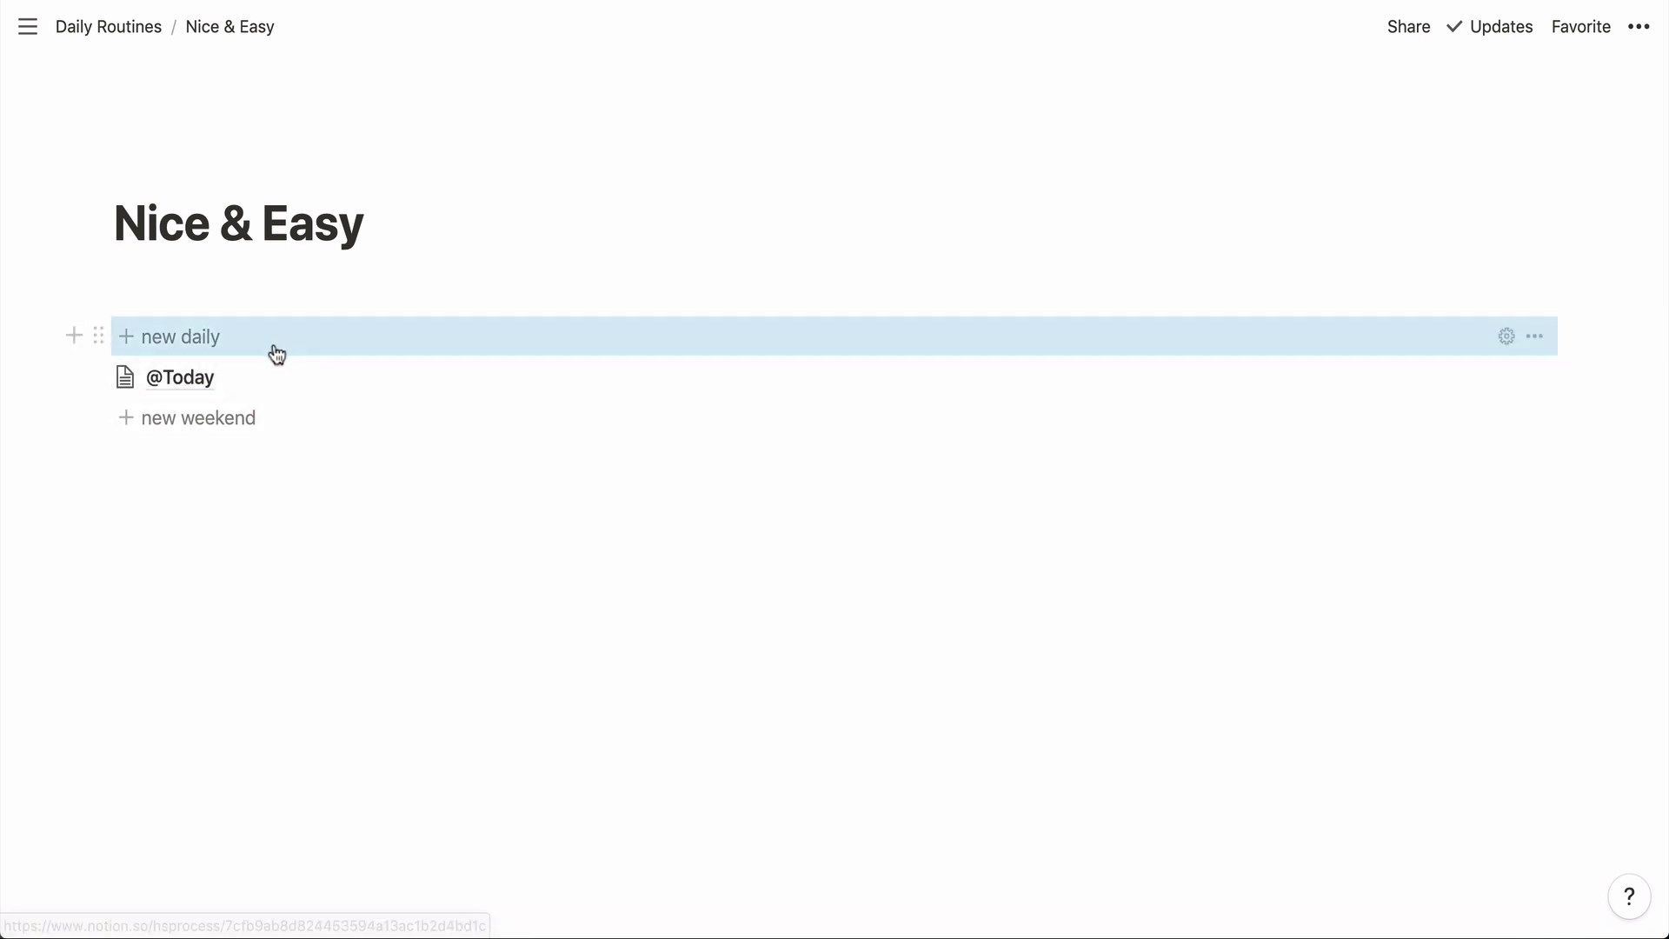
left_click_drag(100, 376, 93, 332)
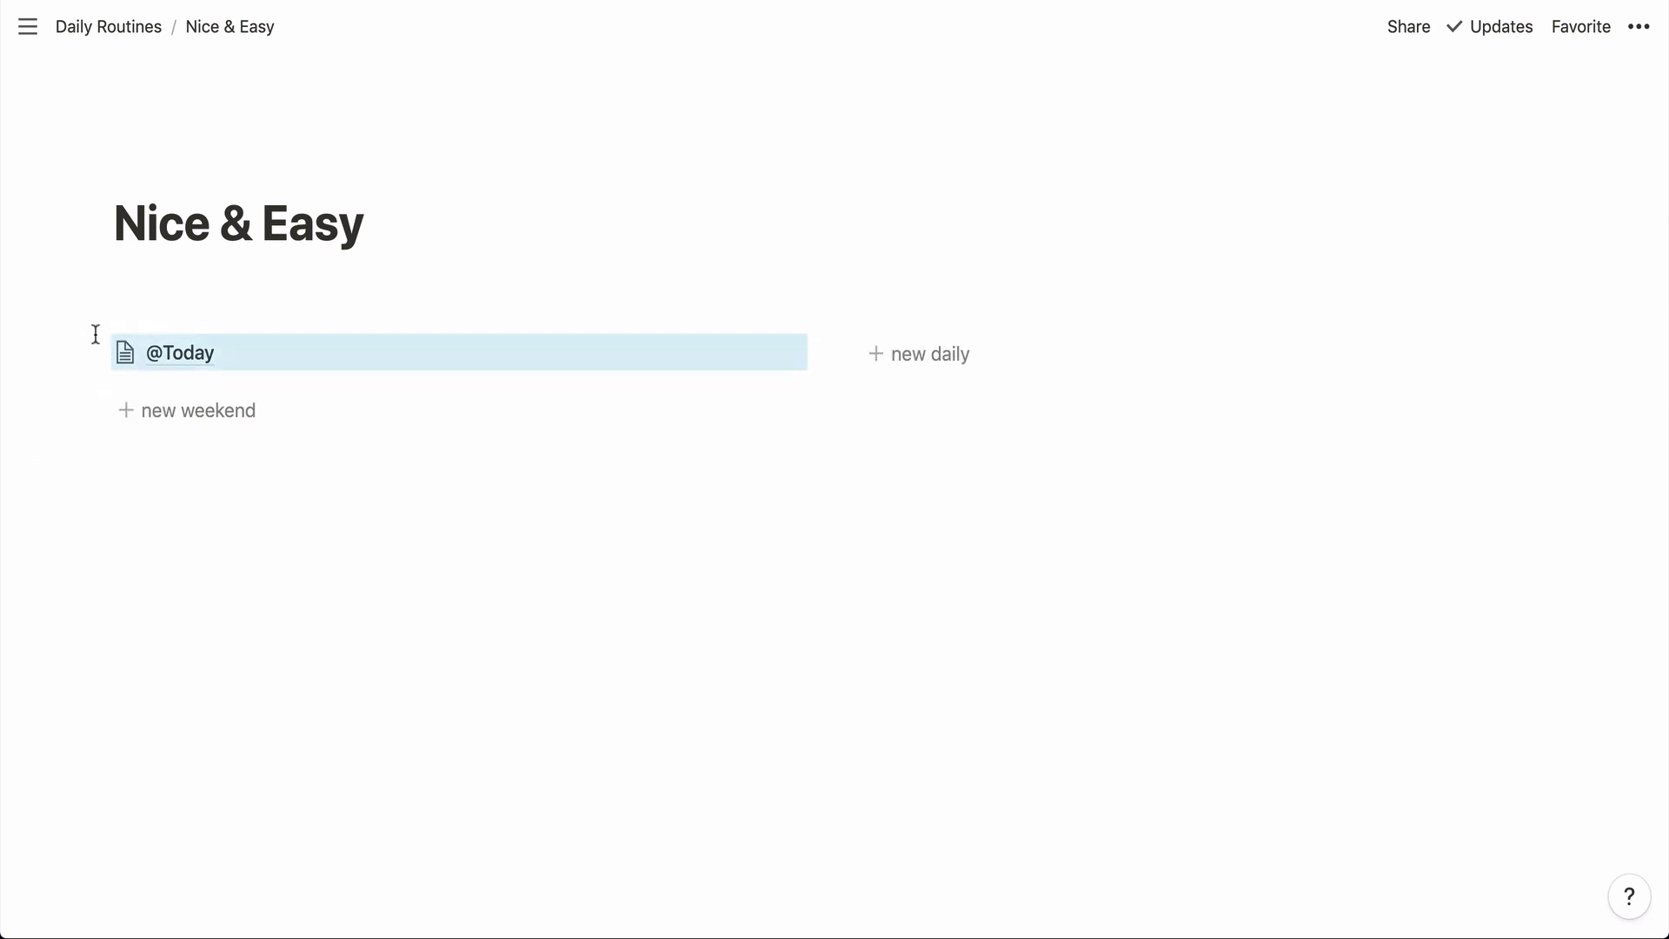
left_click_drag(101, 406, 931, 375)
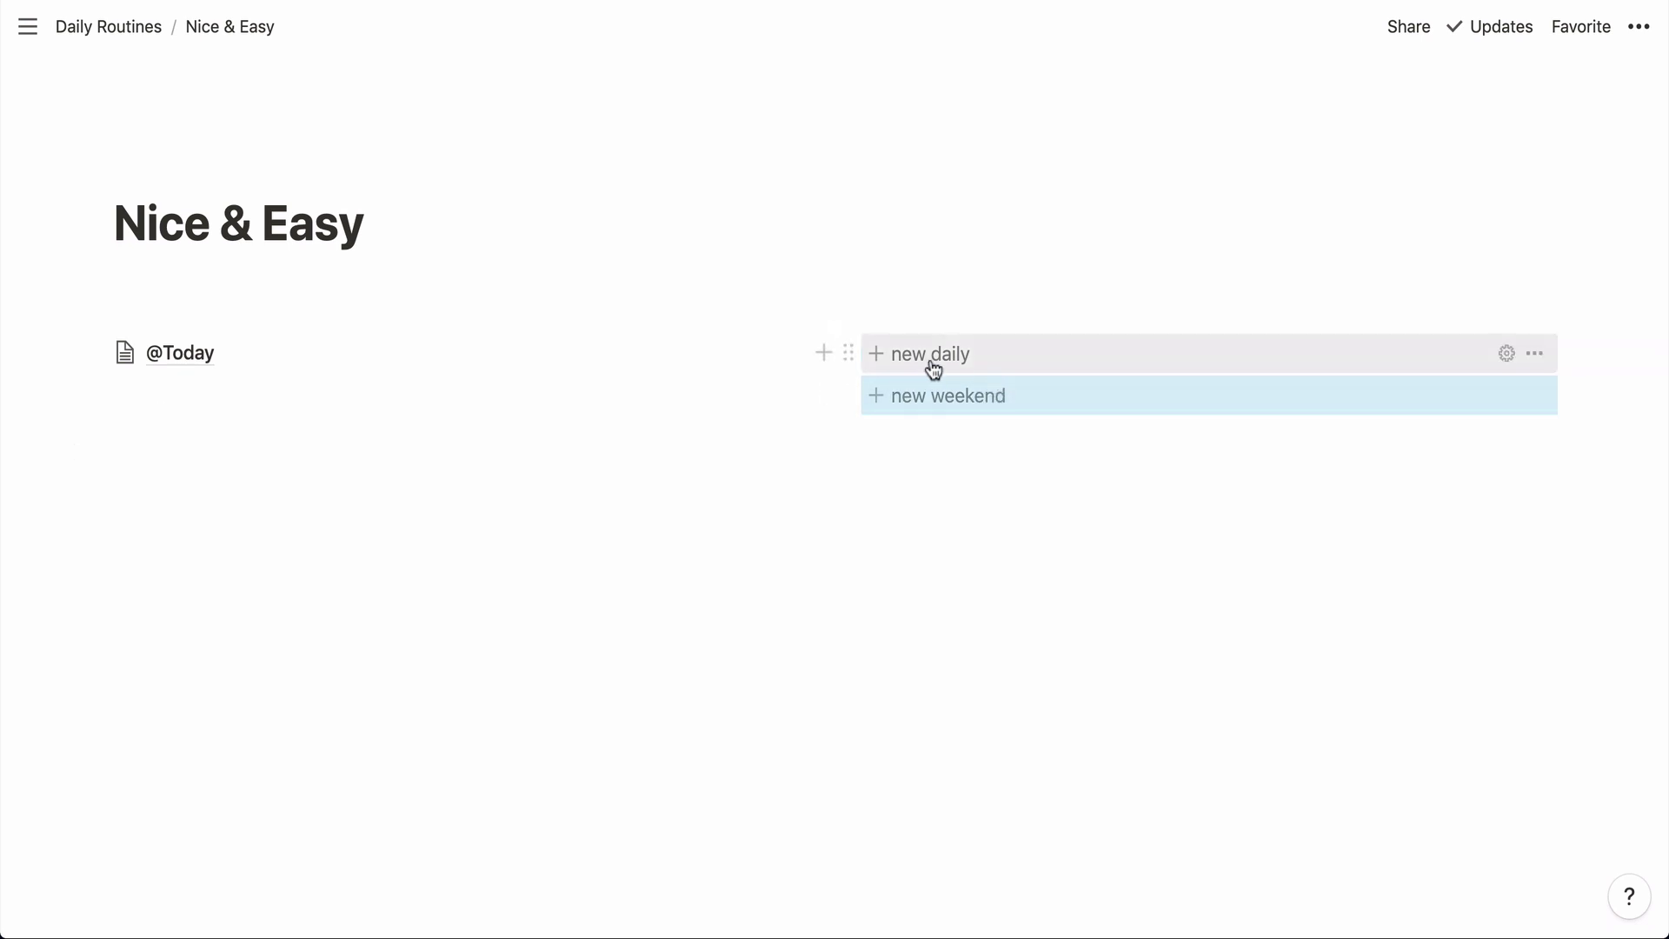
left_click(935, 404)
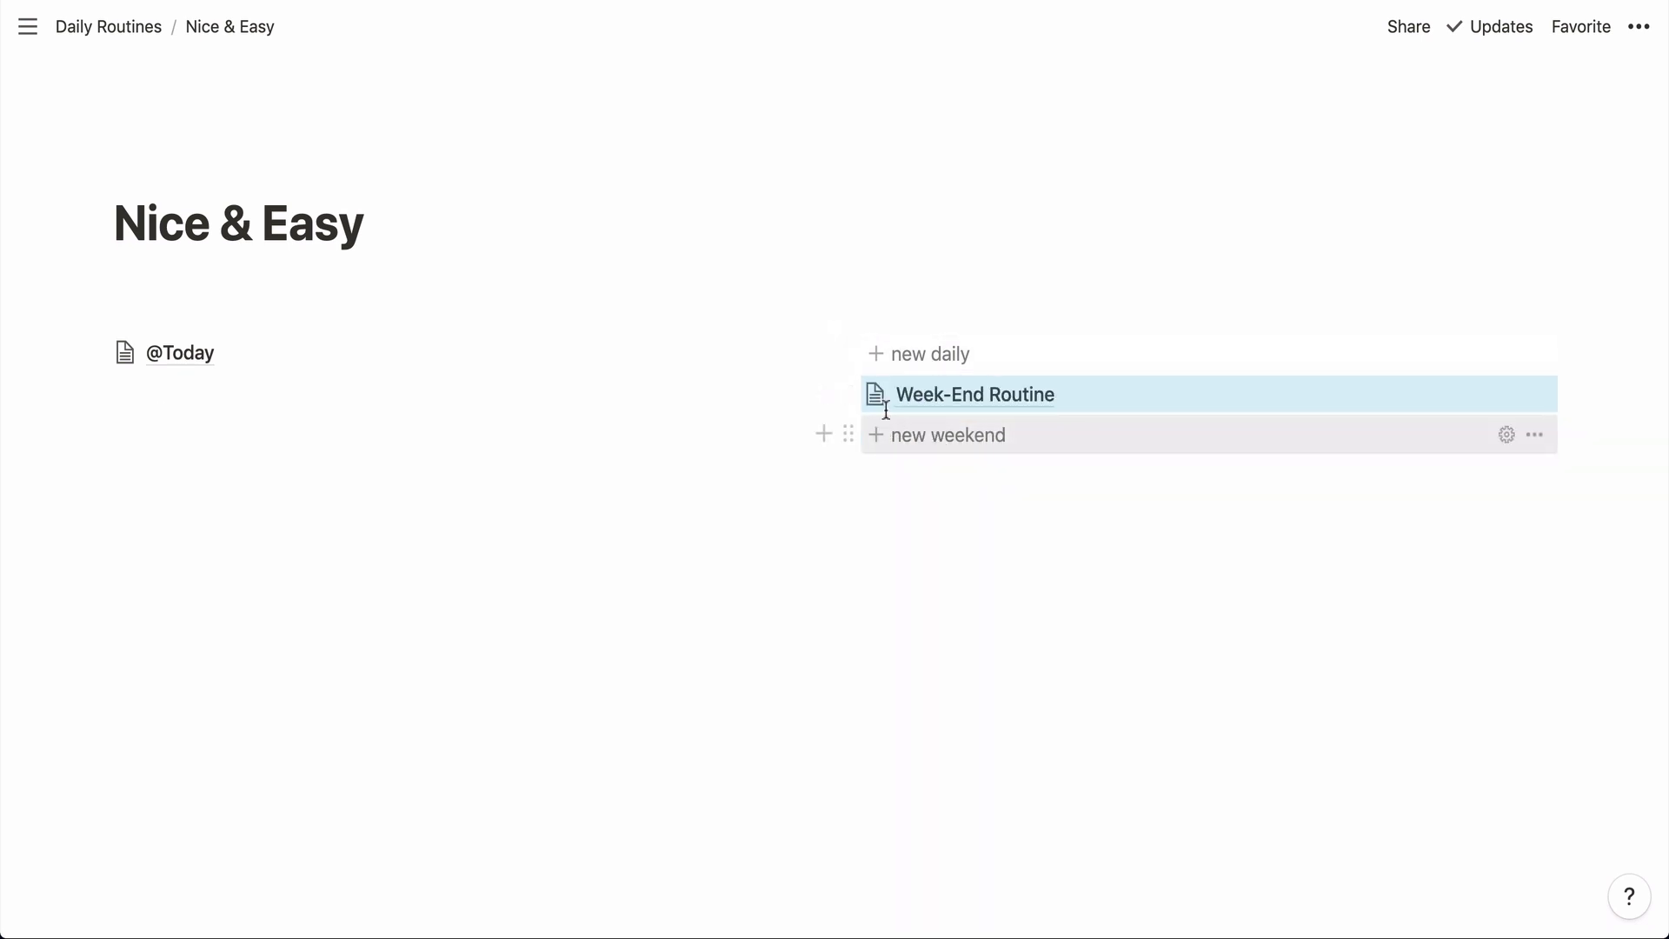
left_click_drag(878, 399, 285, 400)
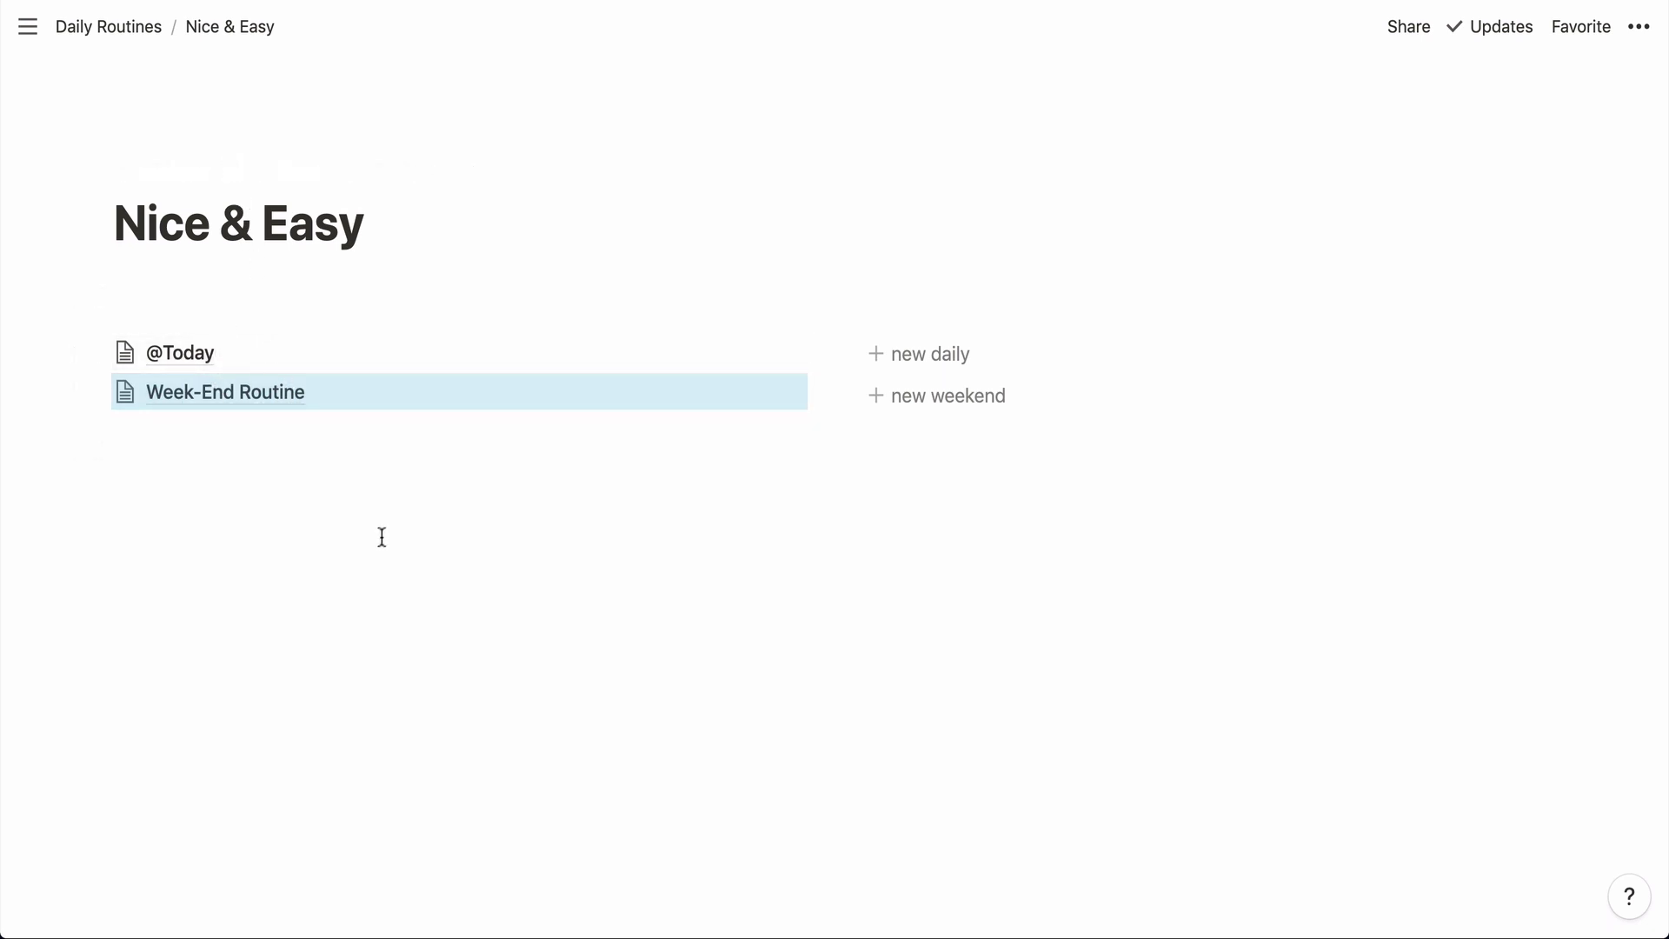
- Add a "Week of 9/10" line below the columns and turn it into a page
left_click(413, 485)
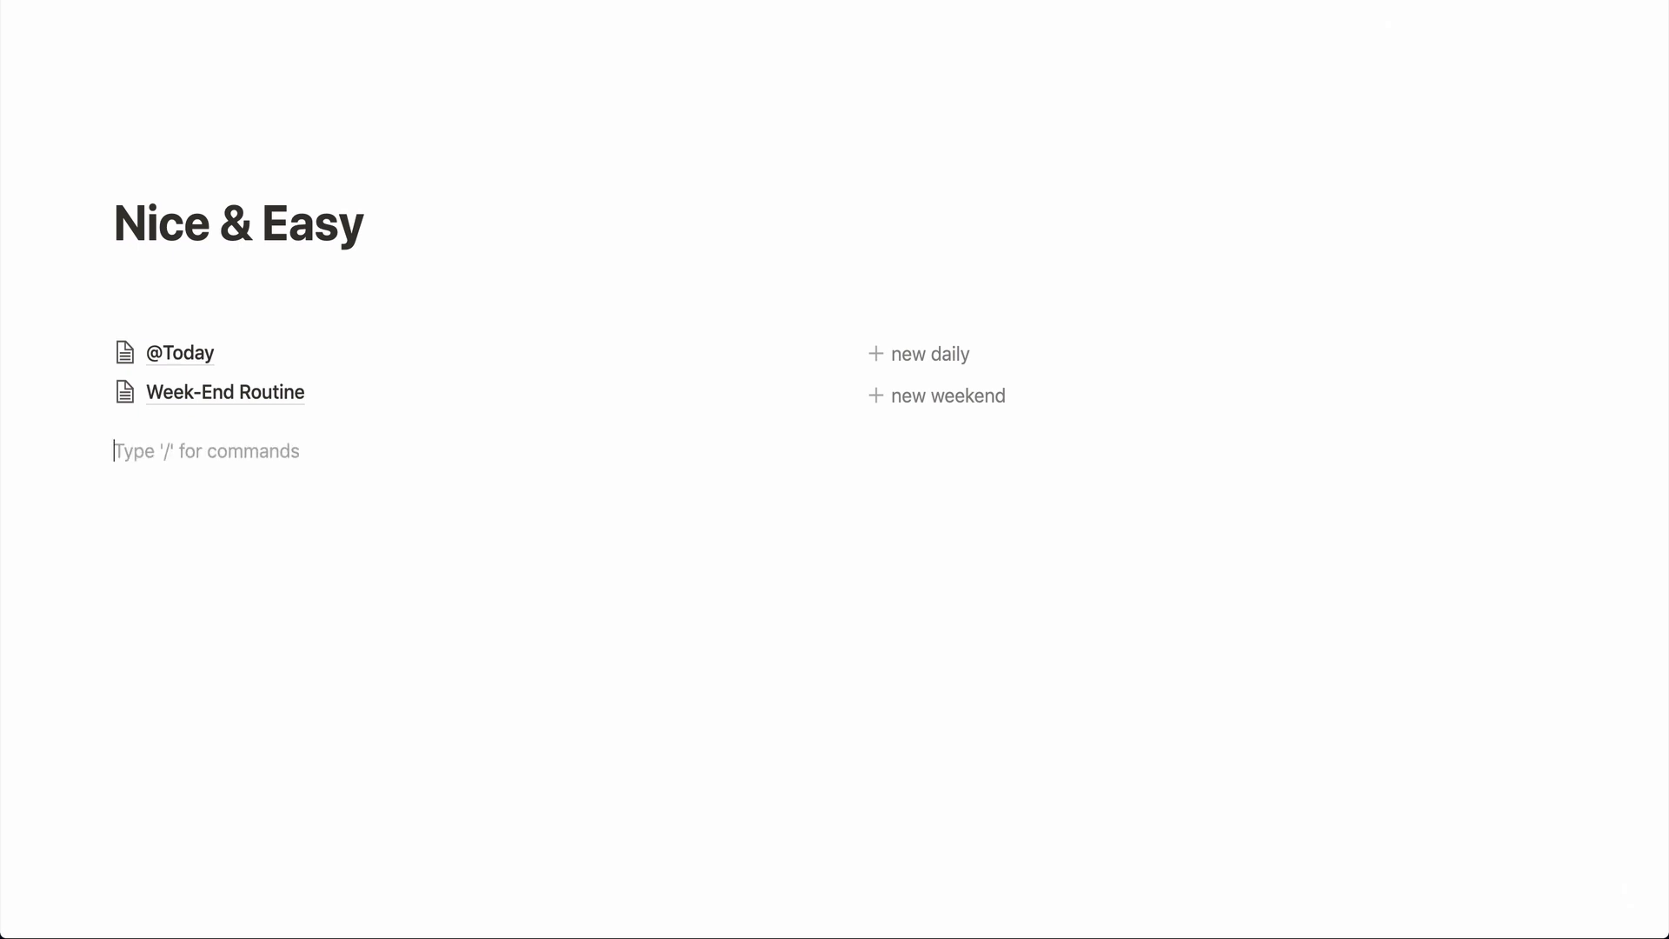
type("W")
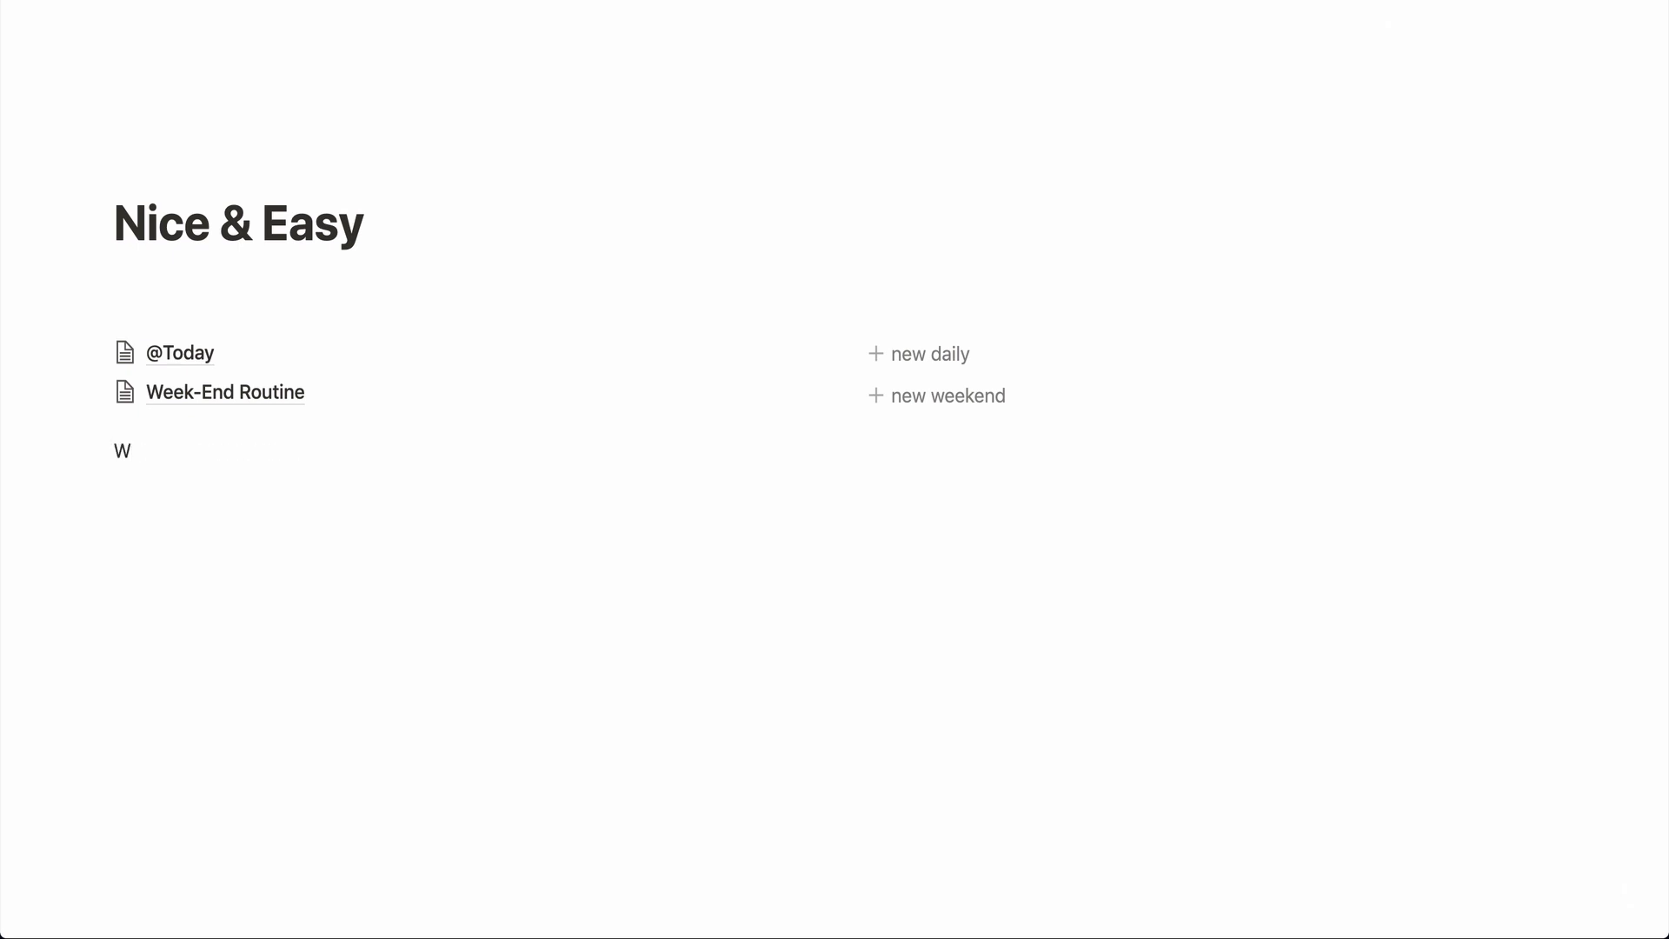
key("BackSpace")
type("Week of 9/10")
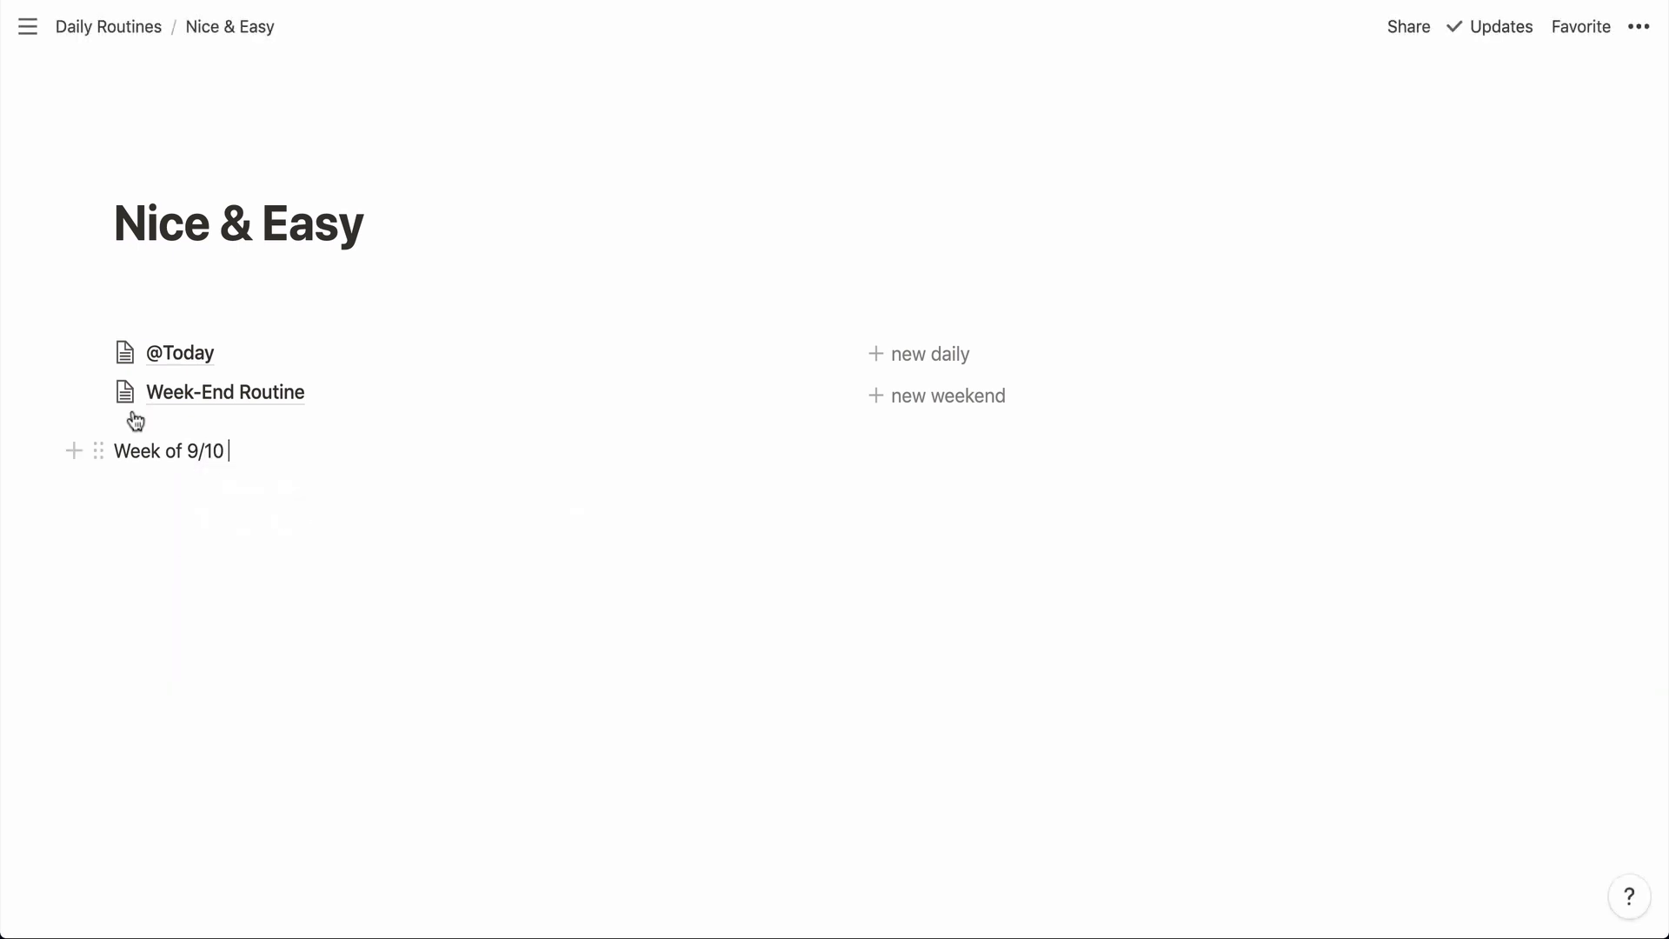
left_click(98, 451)
mouse_move(294, 391)
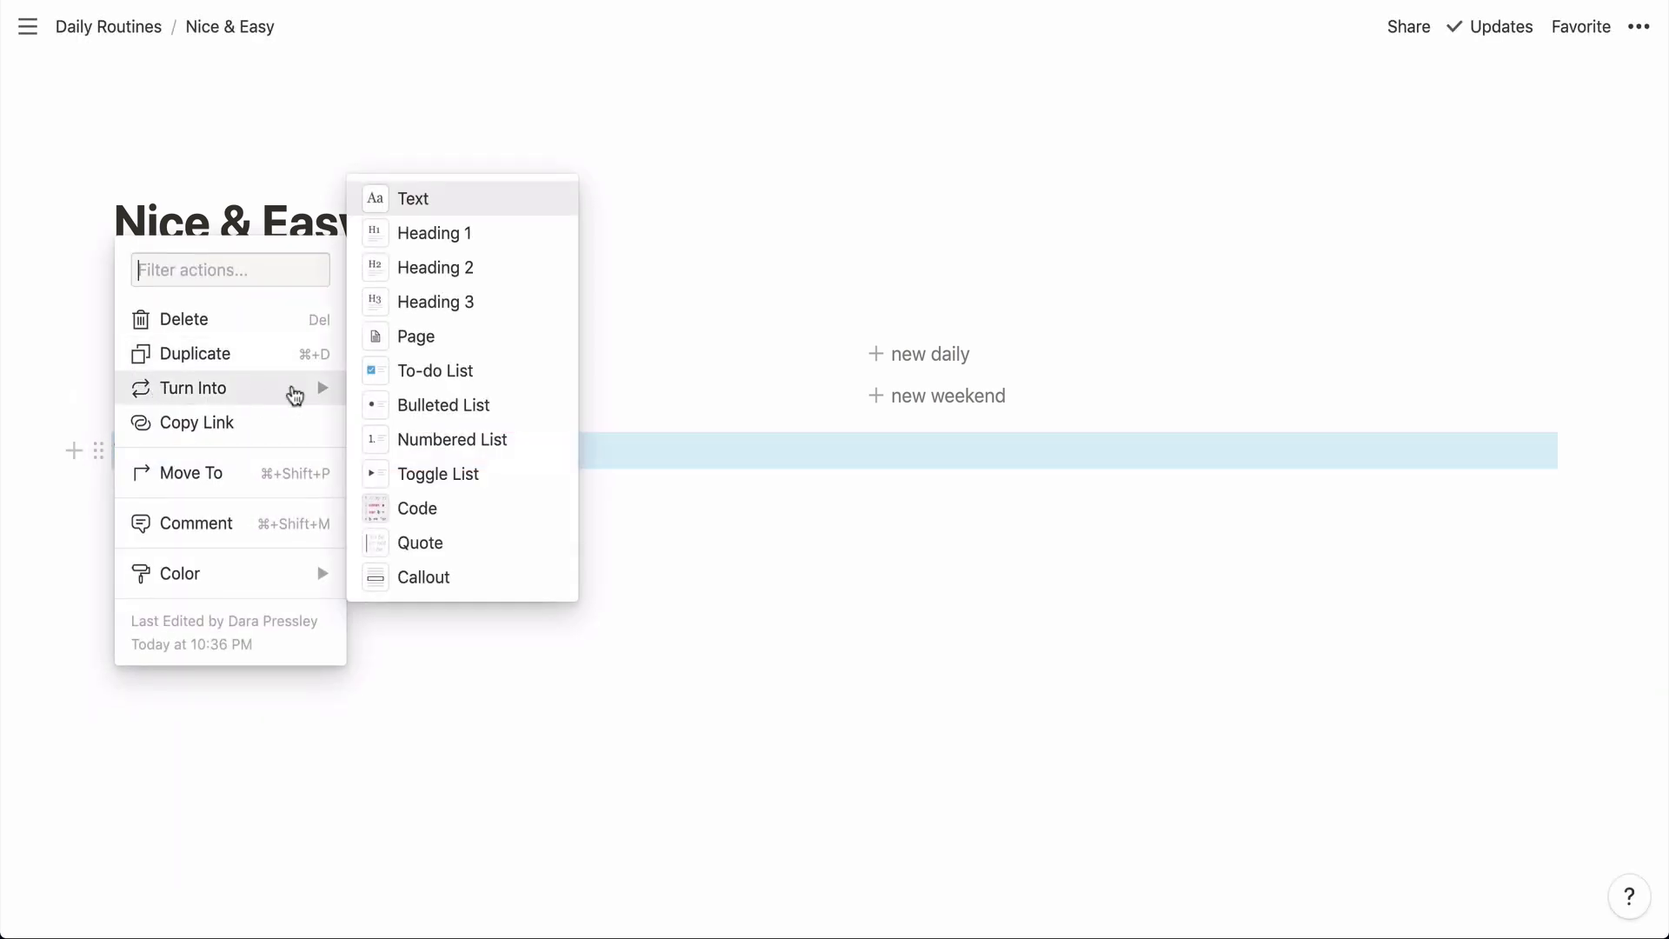
left_click(435, 339)
left_click(284, 488)
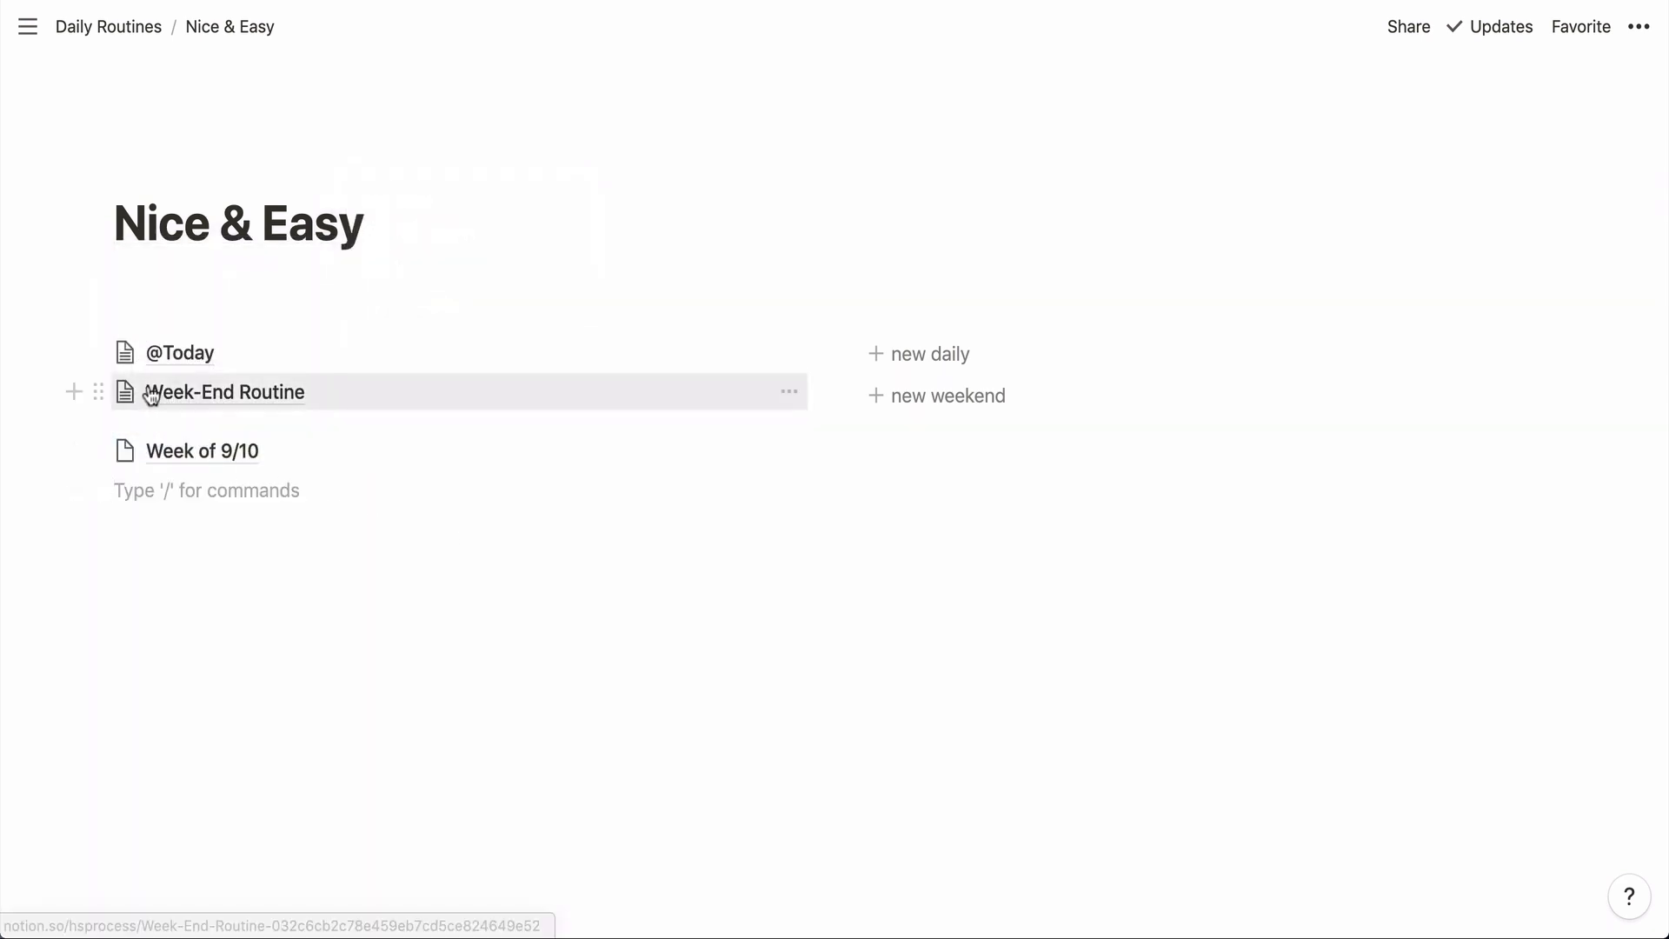
left_click_drag(98, 392, 183, 454)
left_click_drag(92, 352, 165, 444)
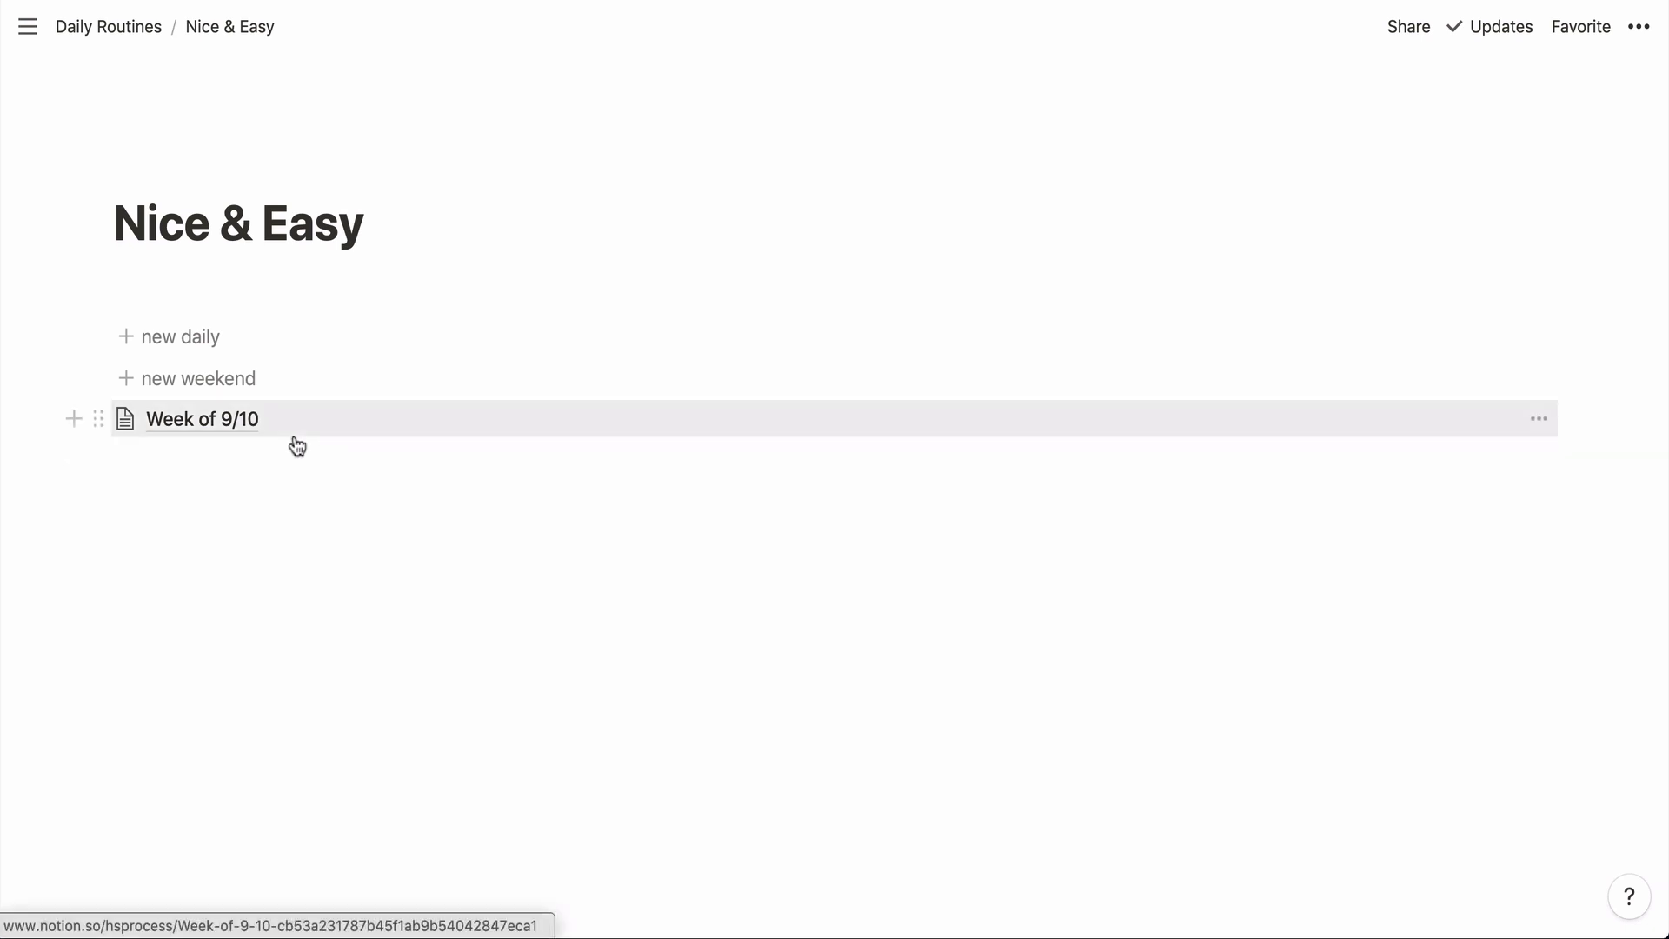
- Open the Nice & Rough page from Daily Routines and look over its d-tasks board and d-notebook list
left_click(113, 38)
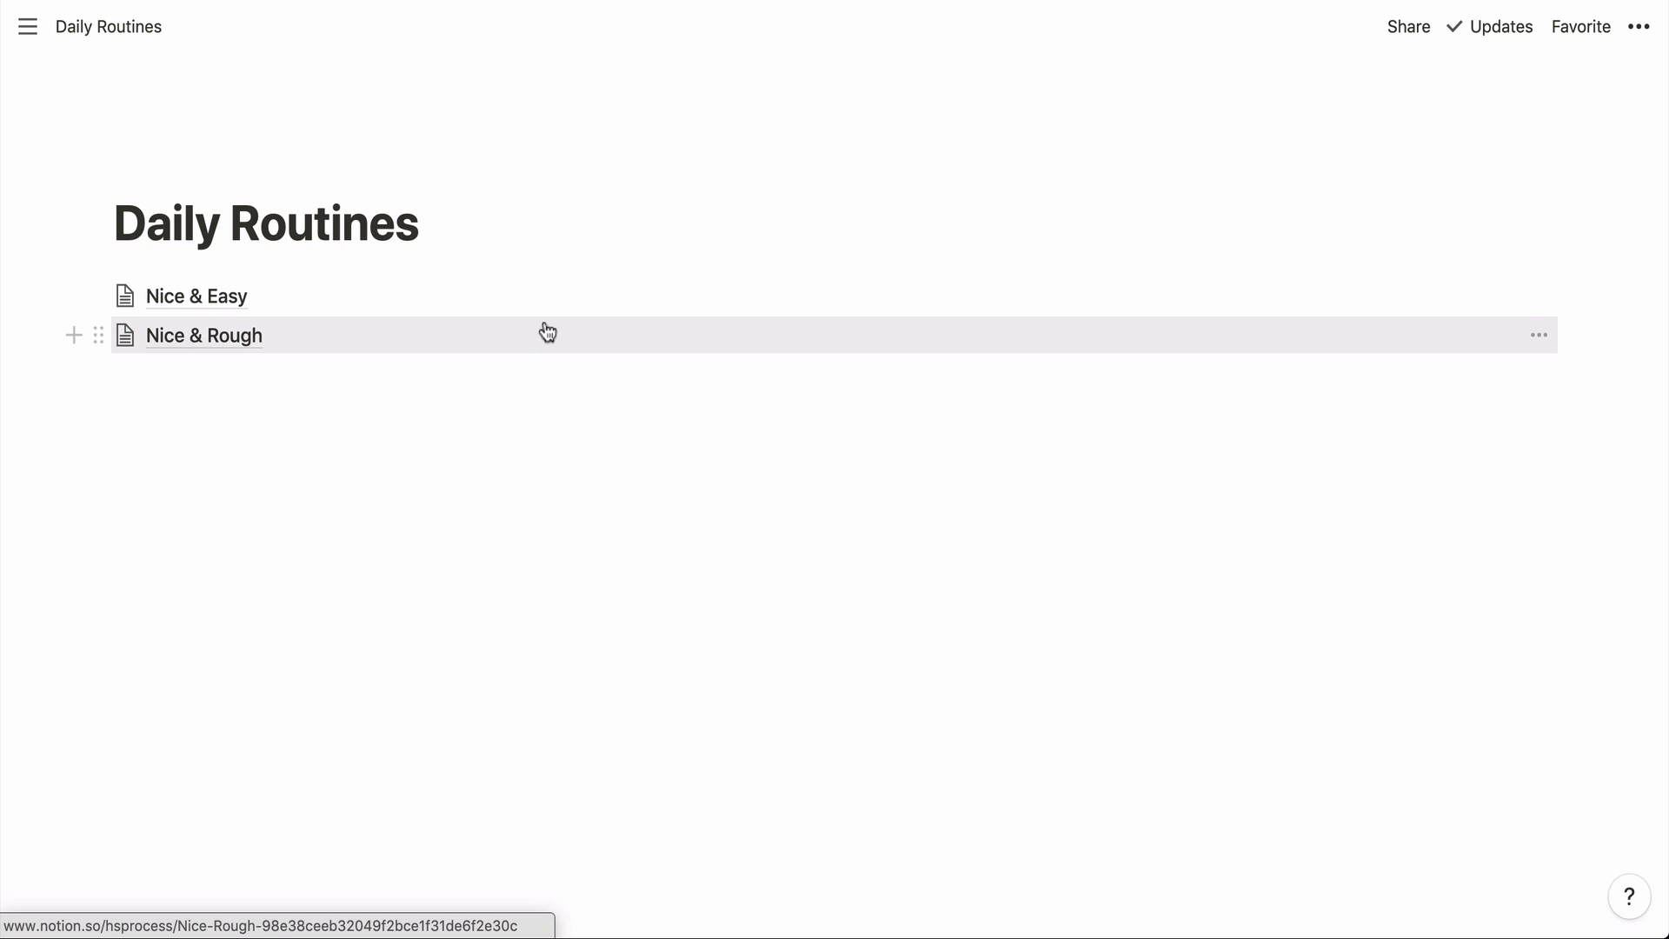
left_click(243, 339)
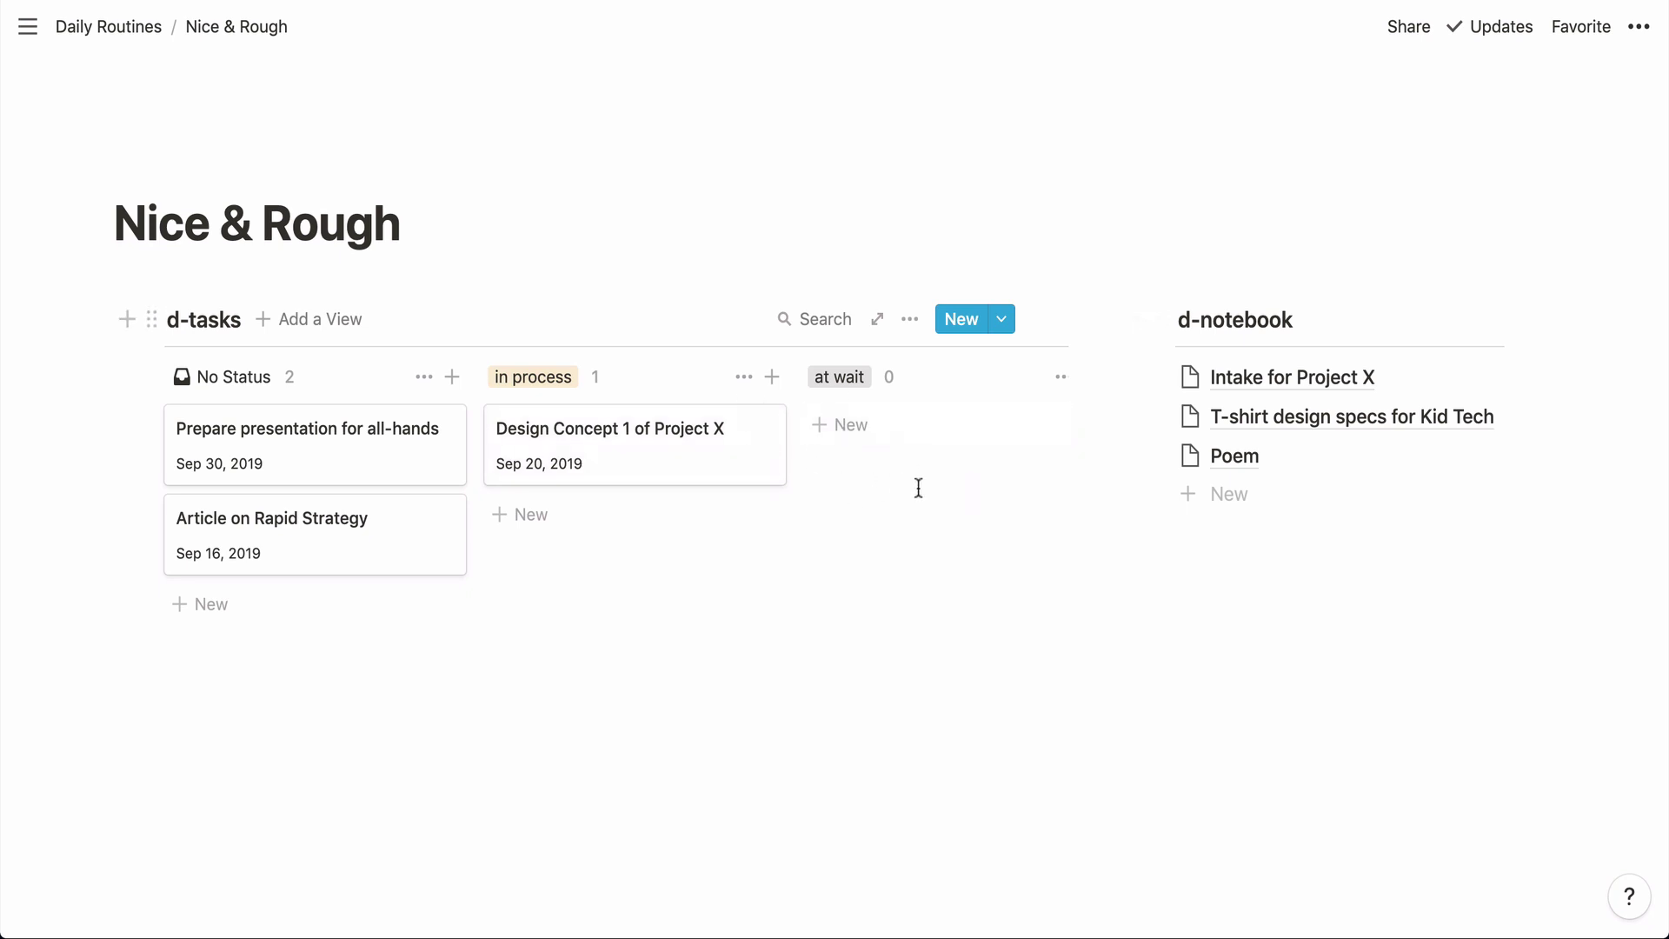
scroll(916, 483, "right", 1)
scroll(916, 483, "left", 1)
scroll(656, 570, "right", 1)
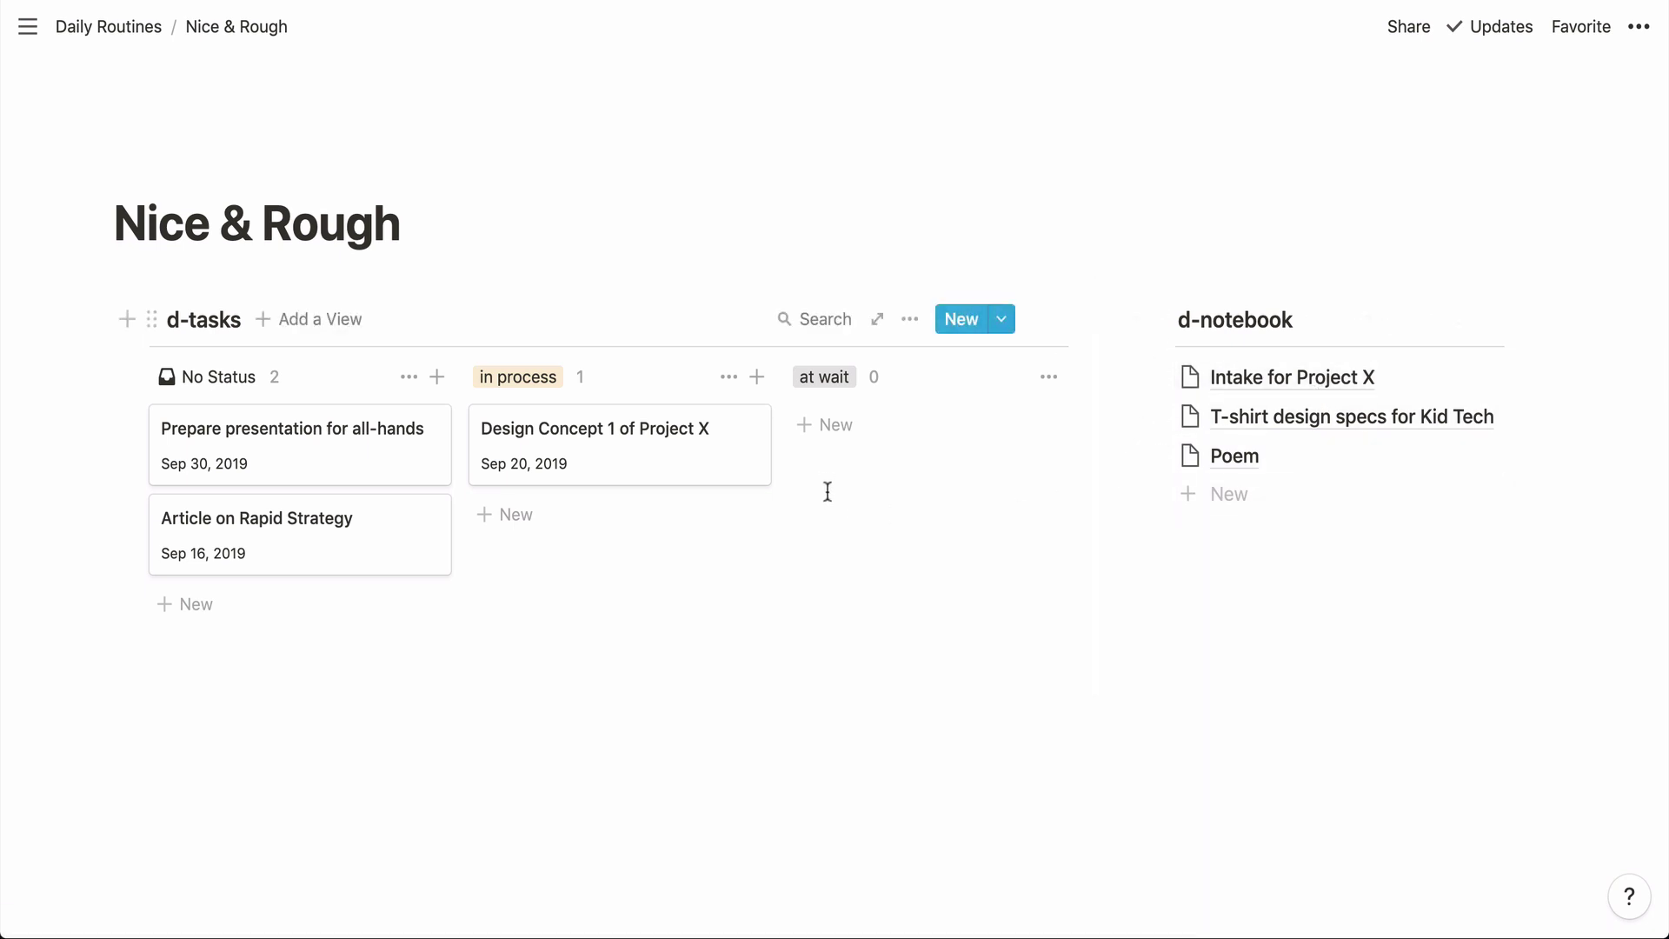
- Insert an inline table directly below the Nice & Rough title, above the d-tasks board
left_click(325, 665)
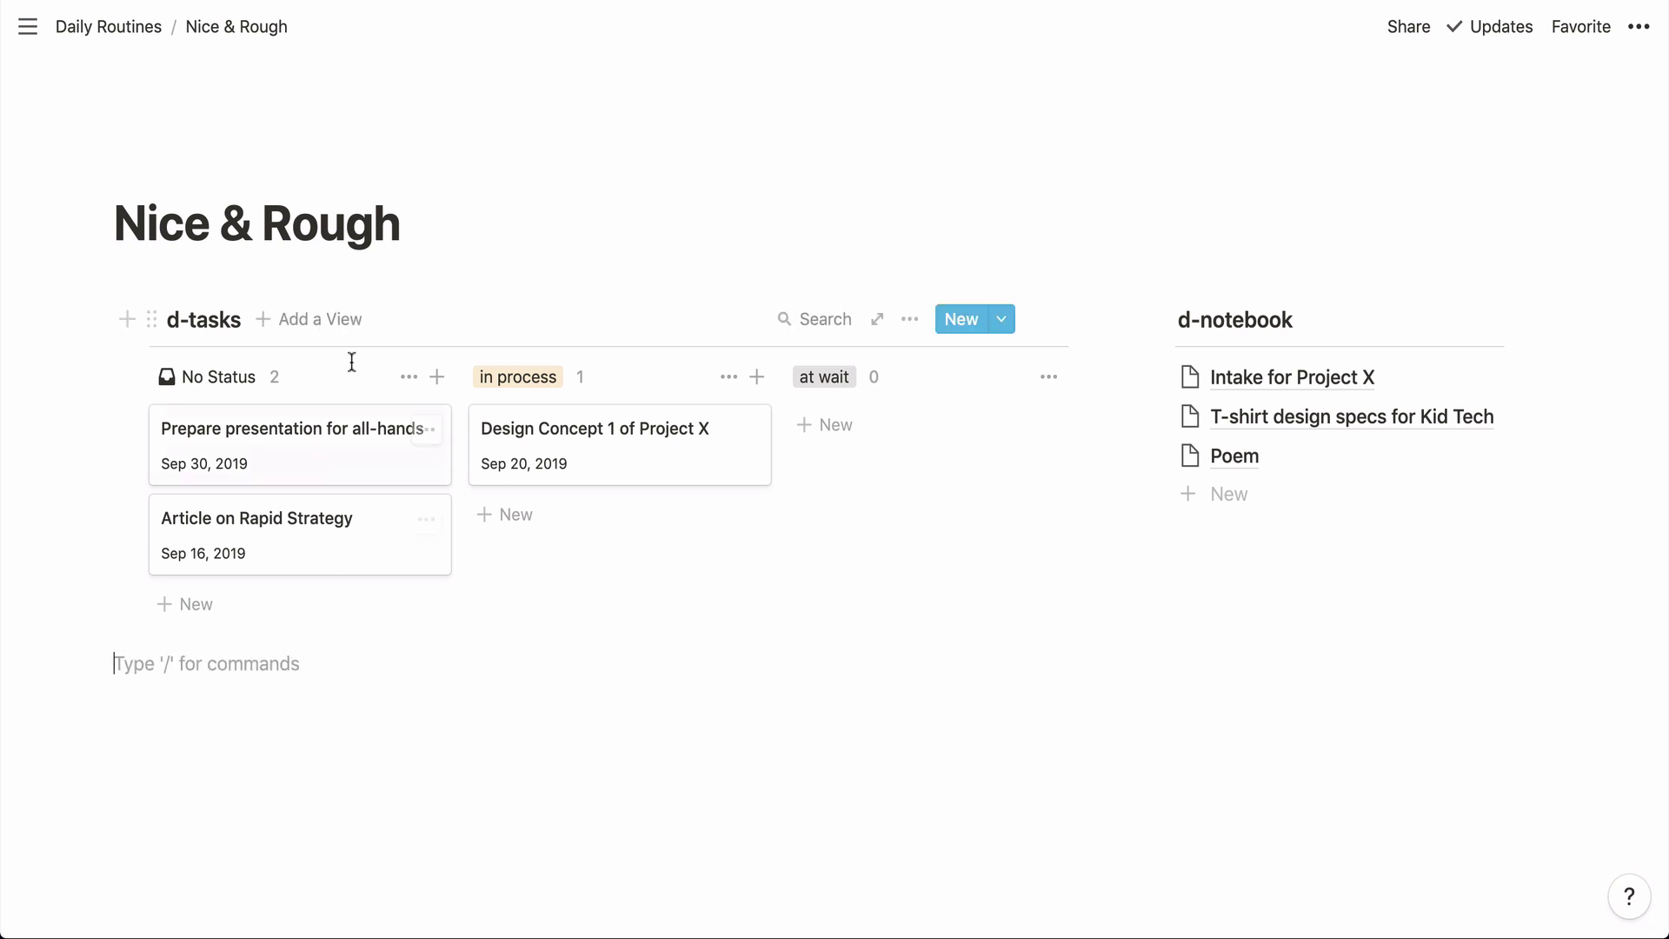
left_click(432, 231)
key("Return")
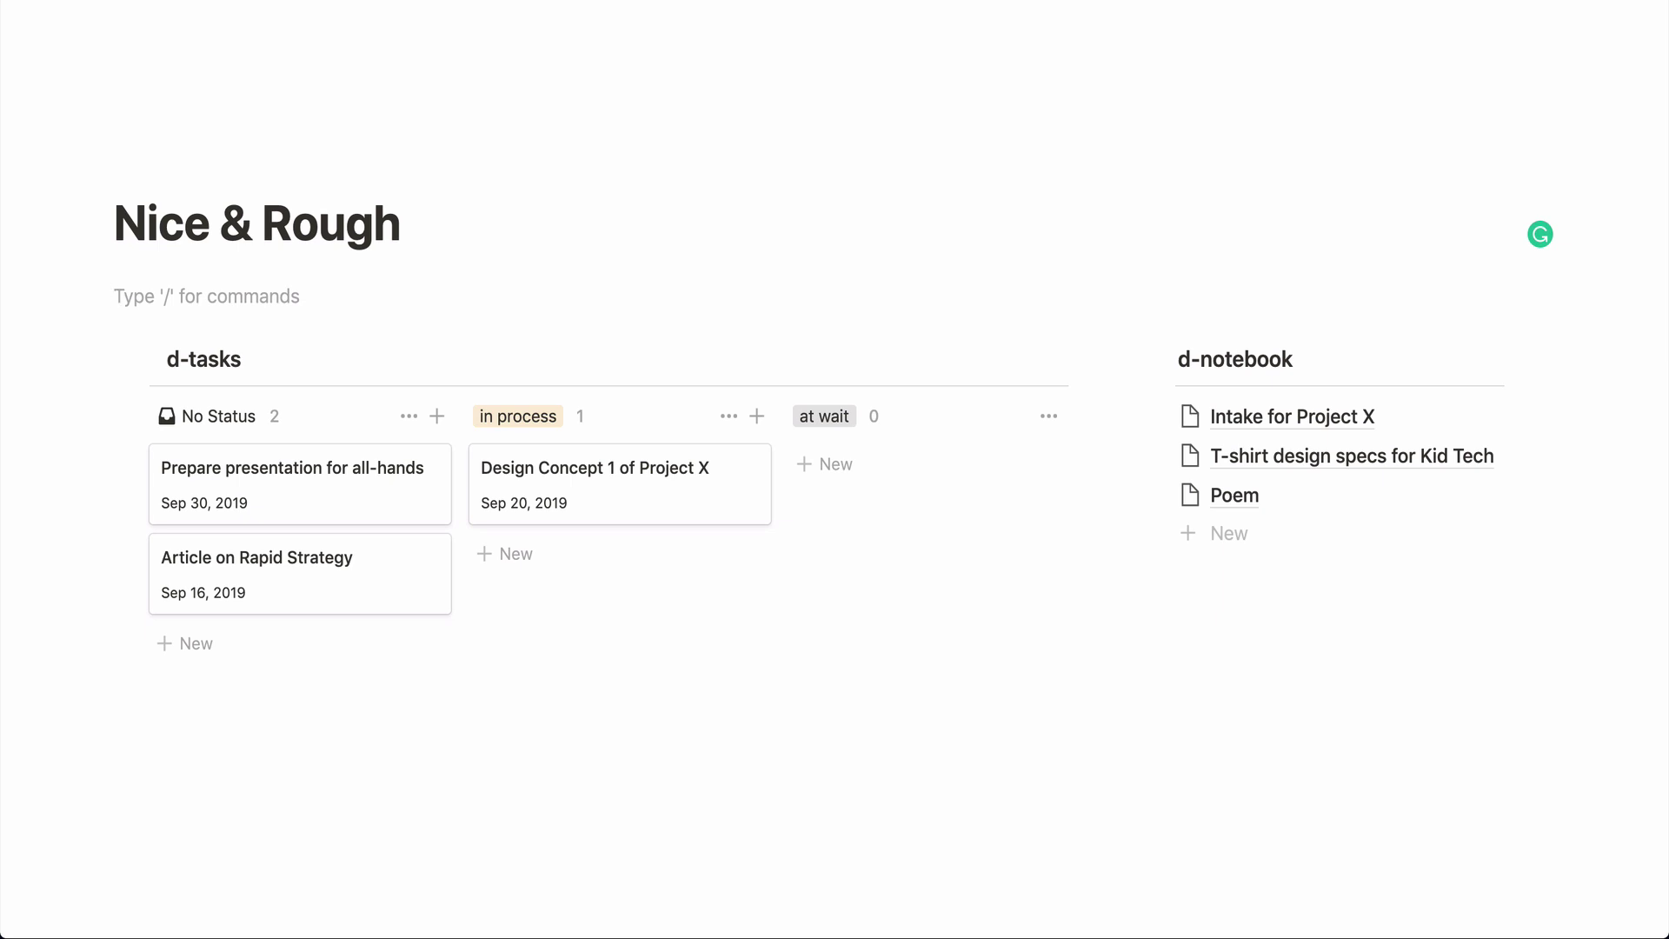
type("/t")
type("a")
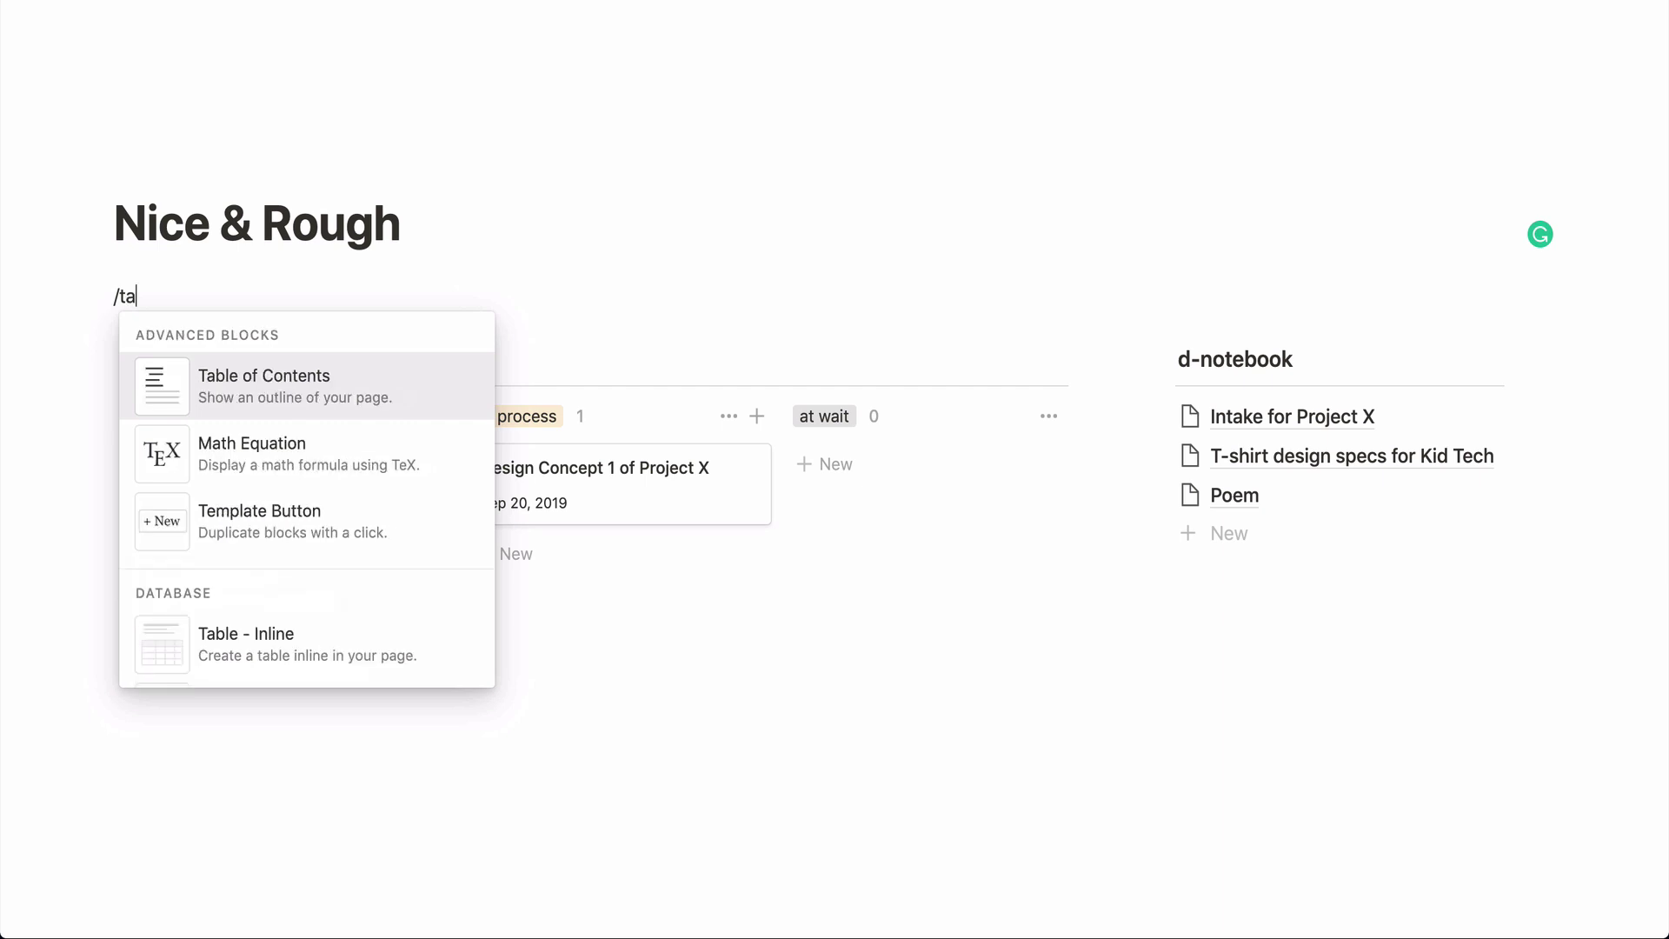
key("Down")
key("Down")
key("Down")
key("Down")
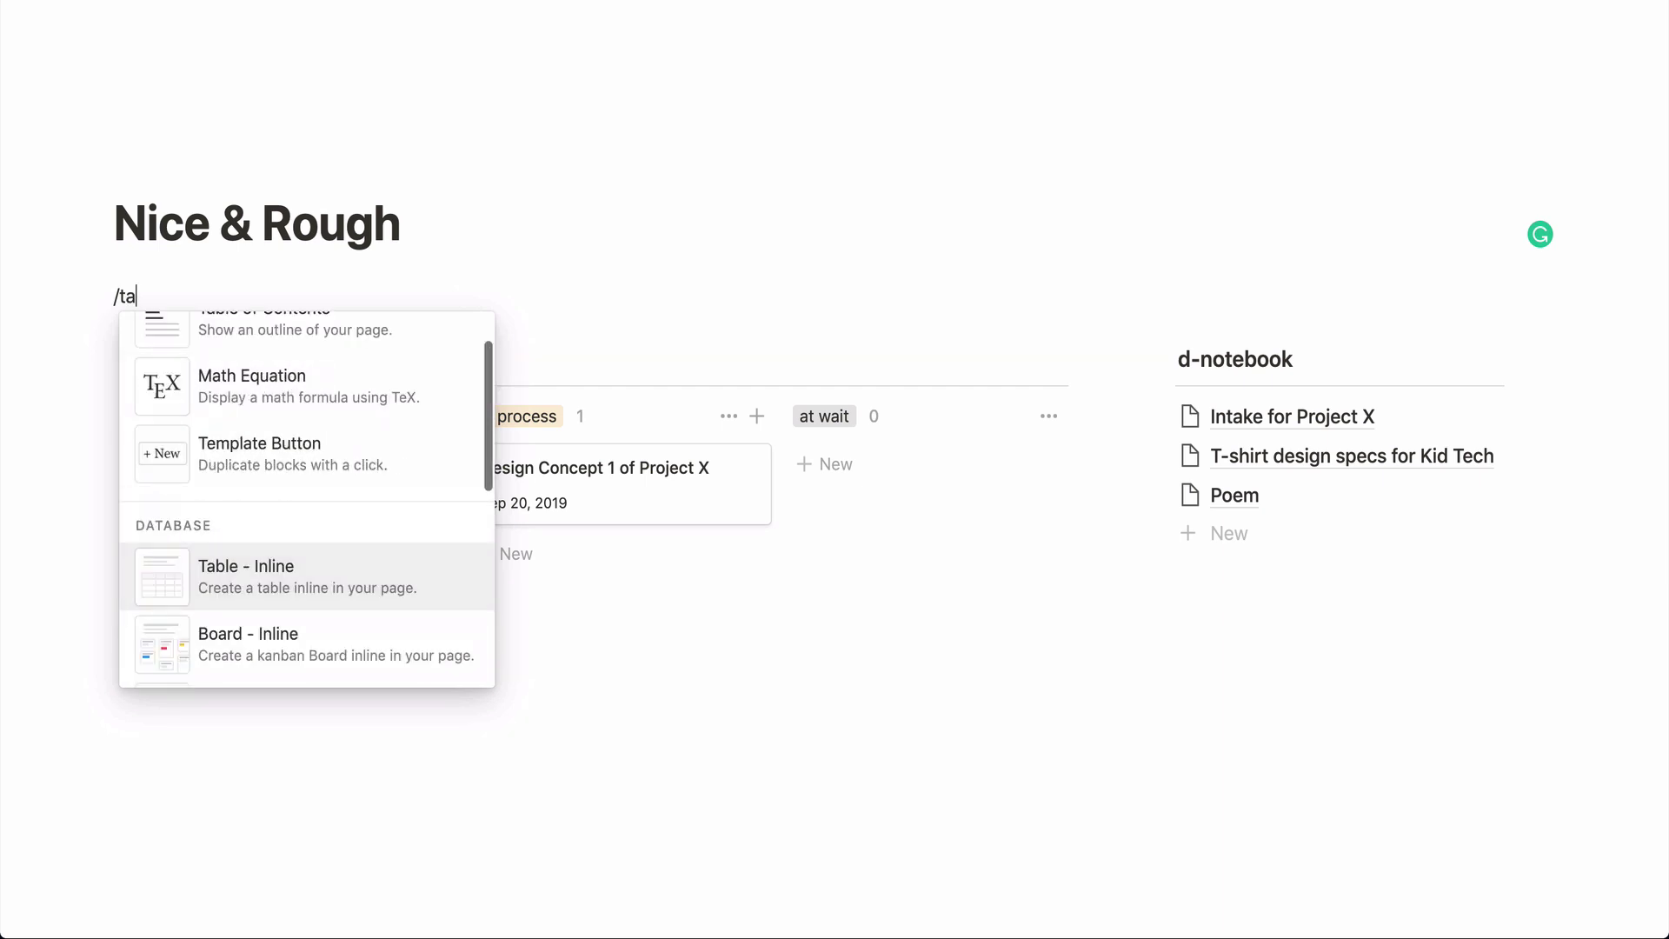
key("Up")
key("Return")
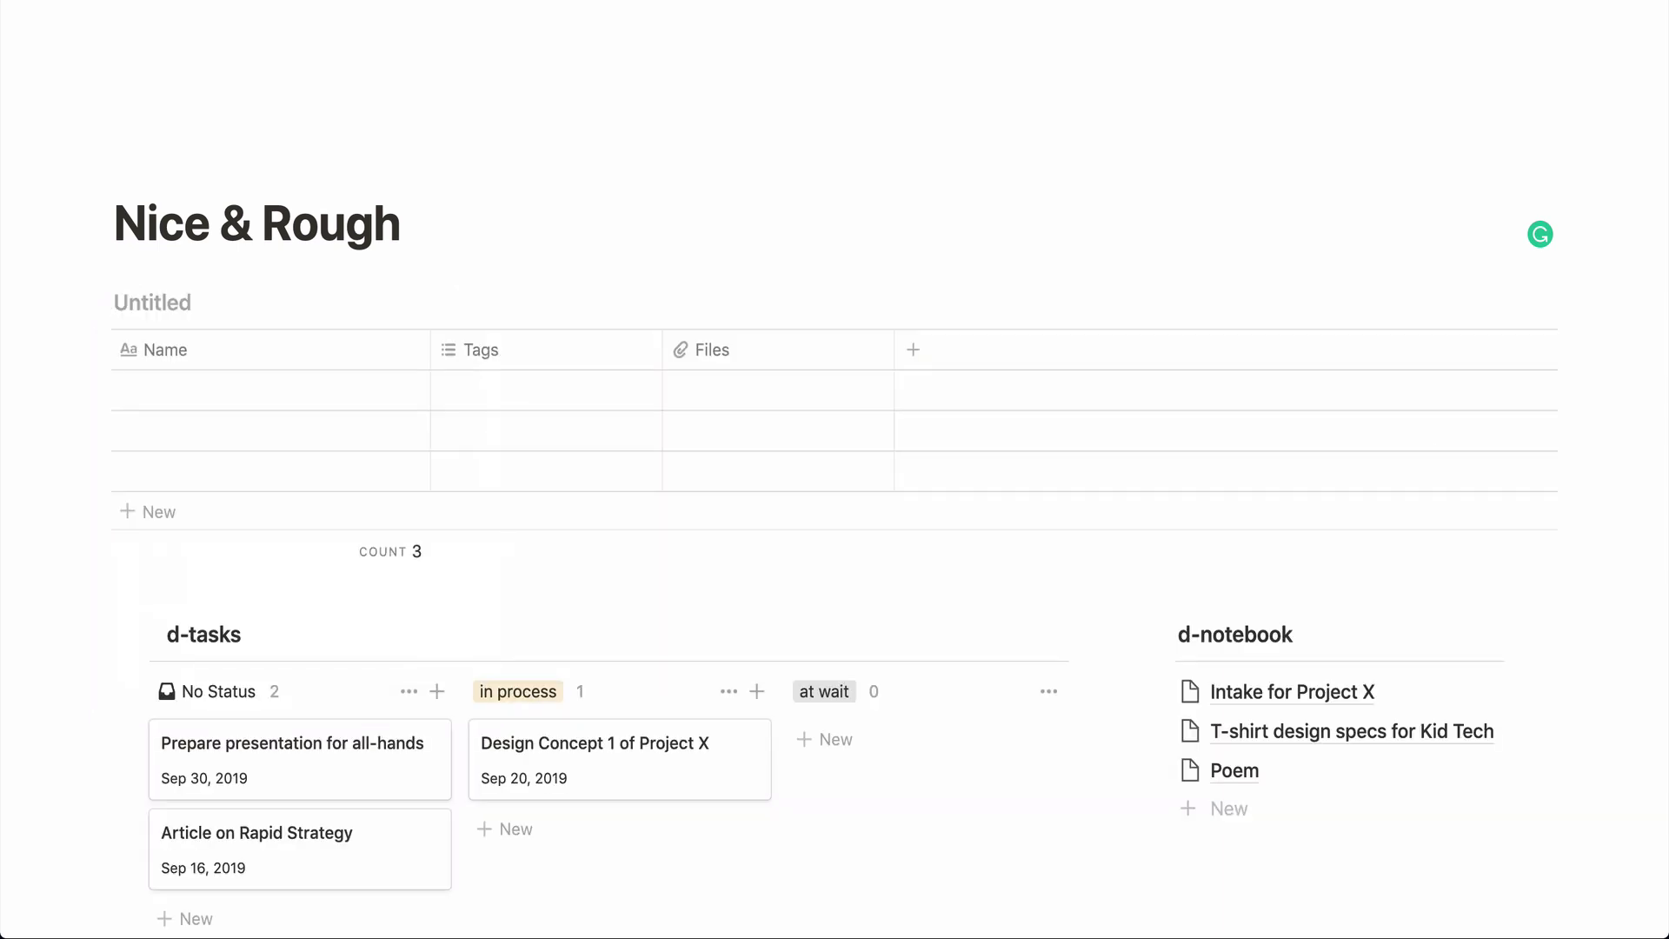
- Title the new table d-journal and change its Tags column into a Date property named Date
type("d-journal")
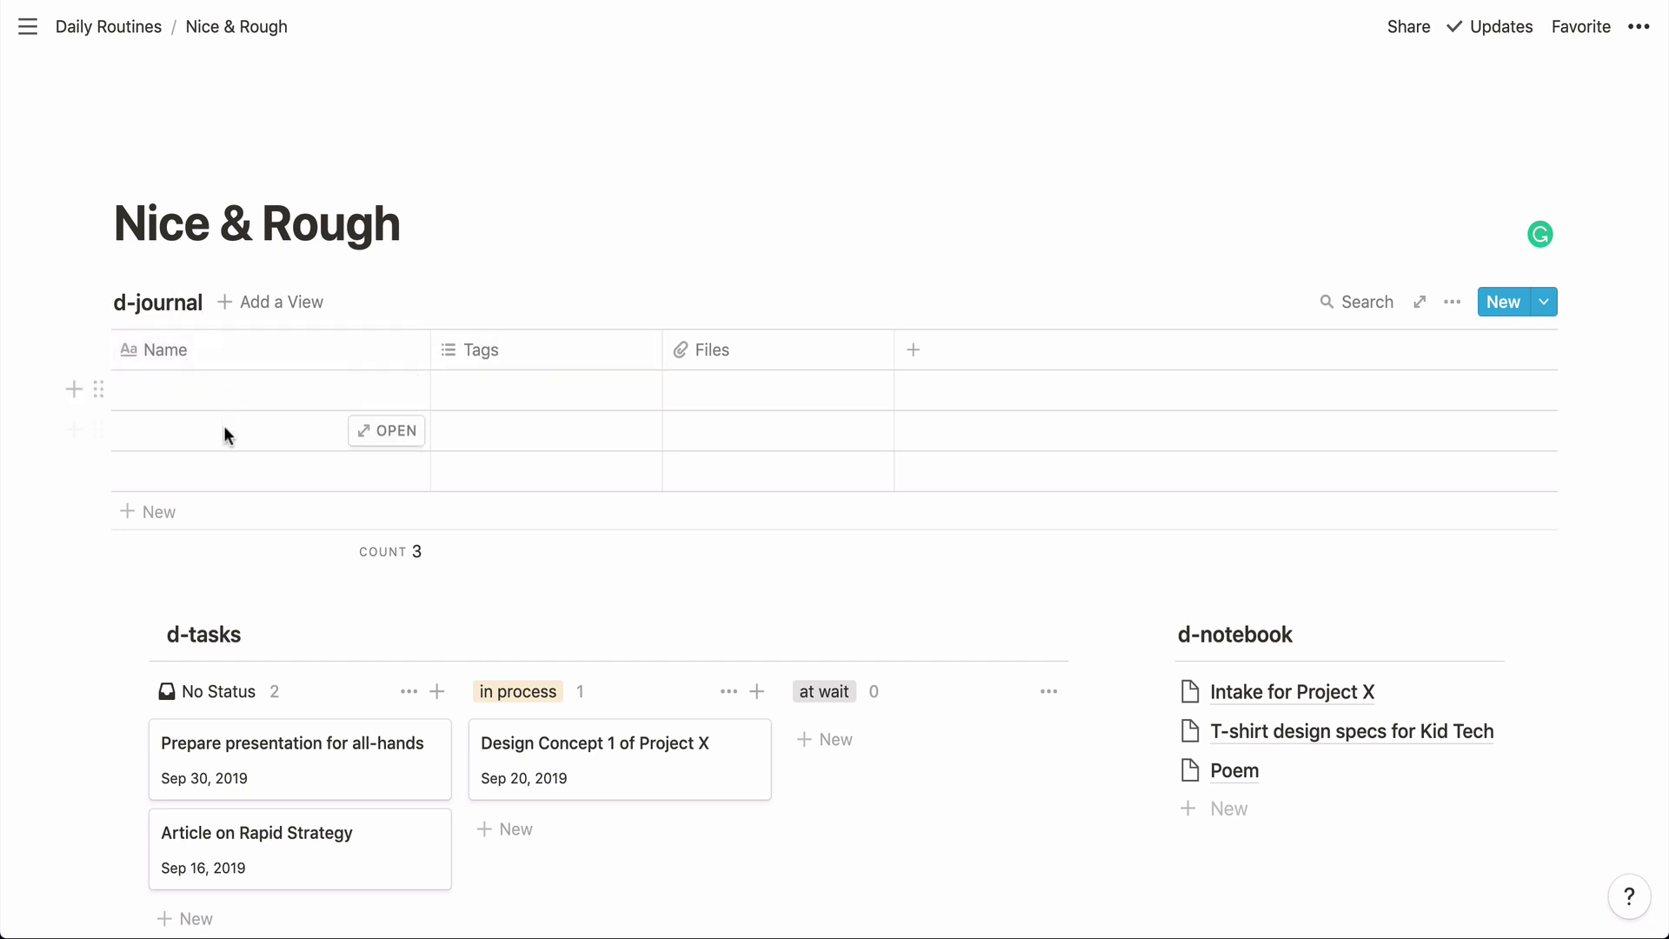
left_click(184, 351)
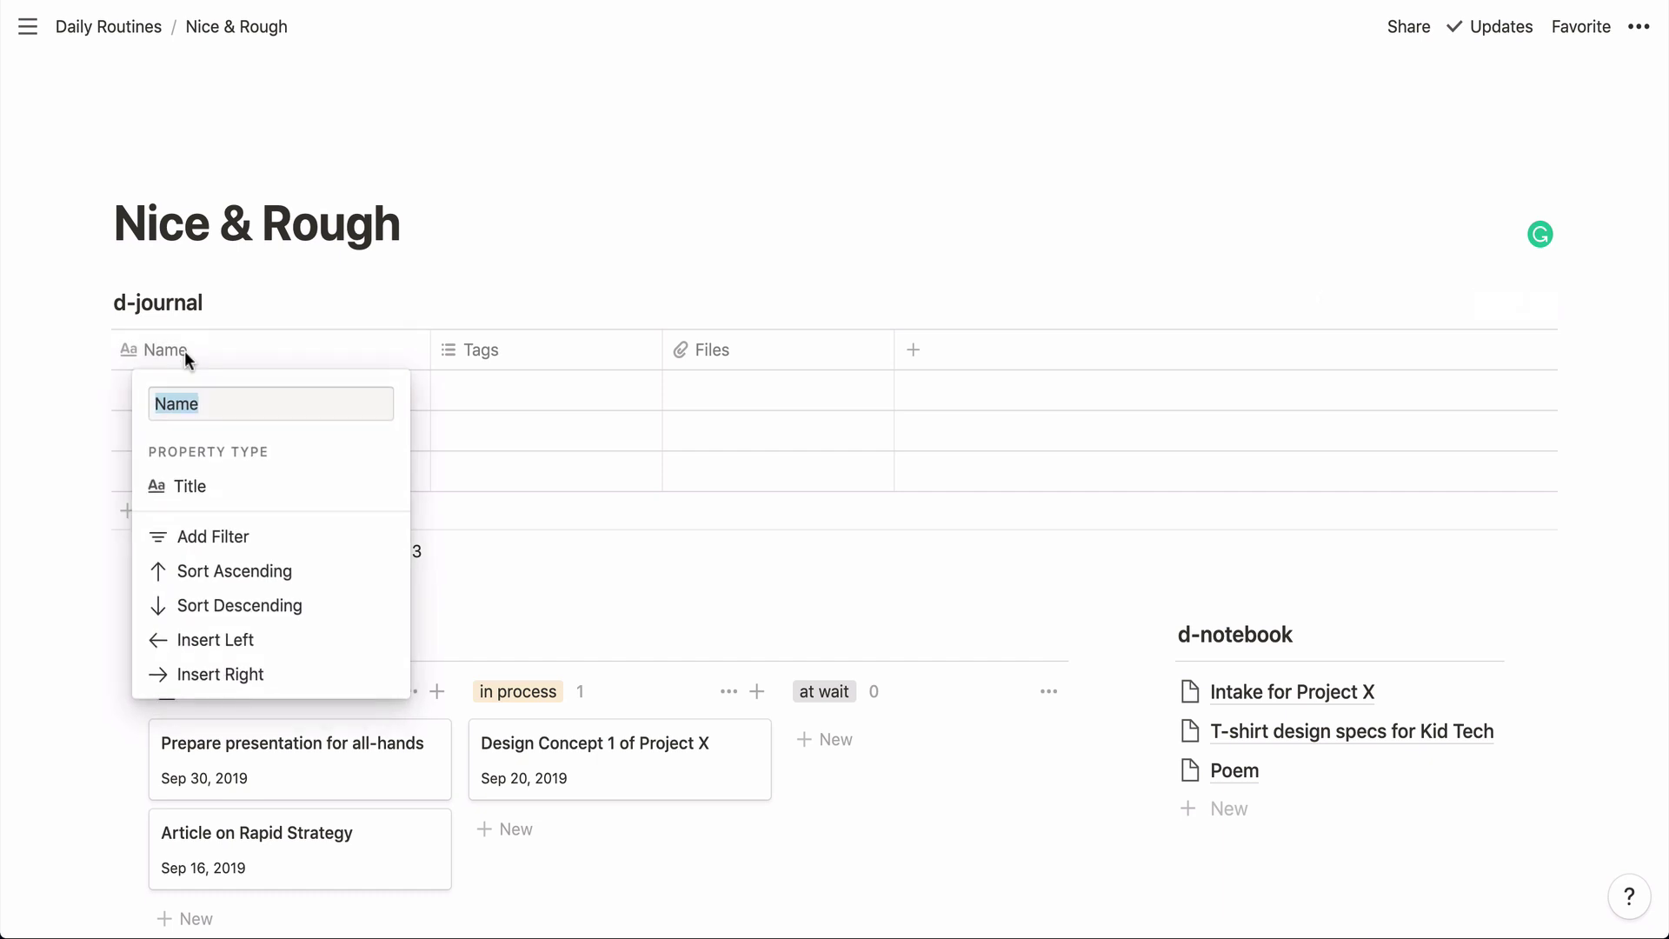
left_click(508, 352)
left_click(504, 349)
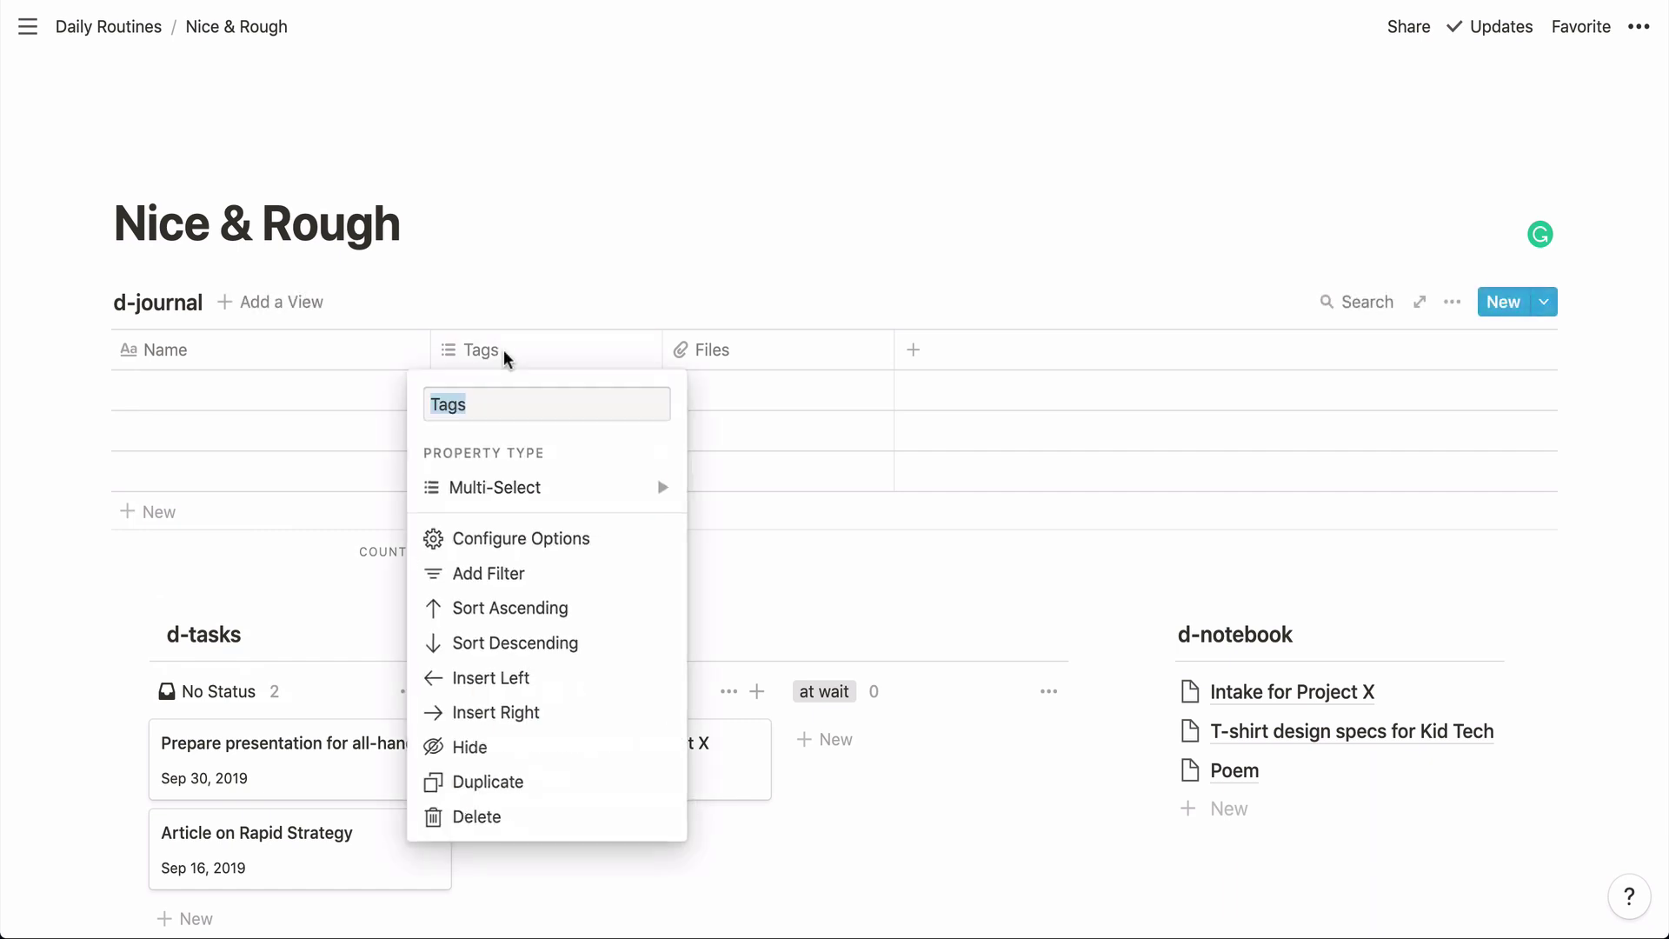
type("Date")
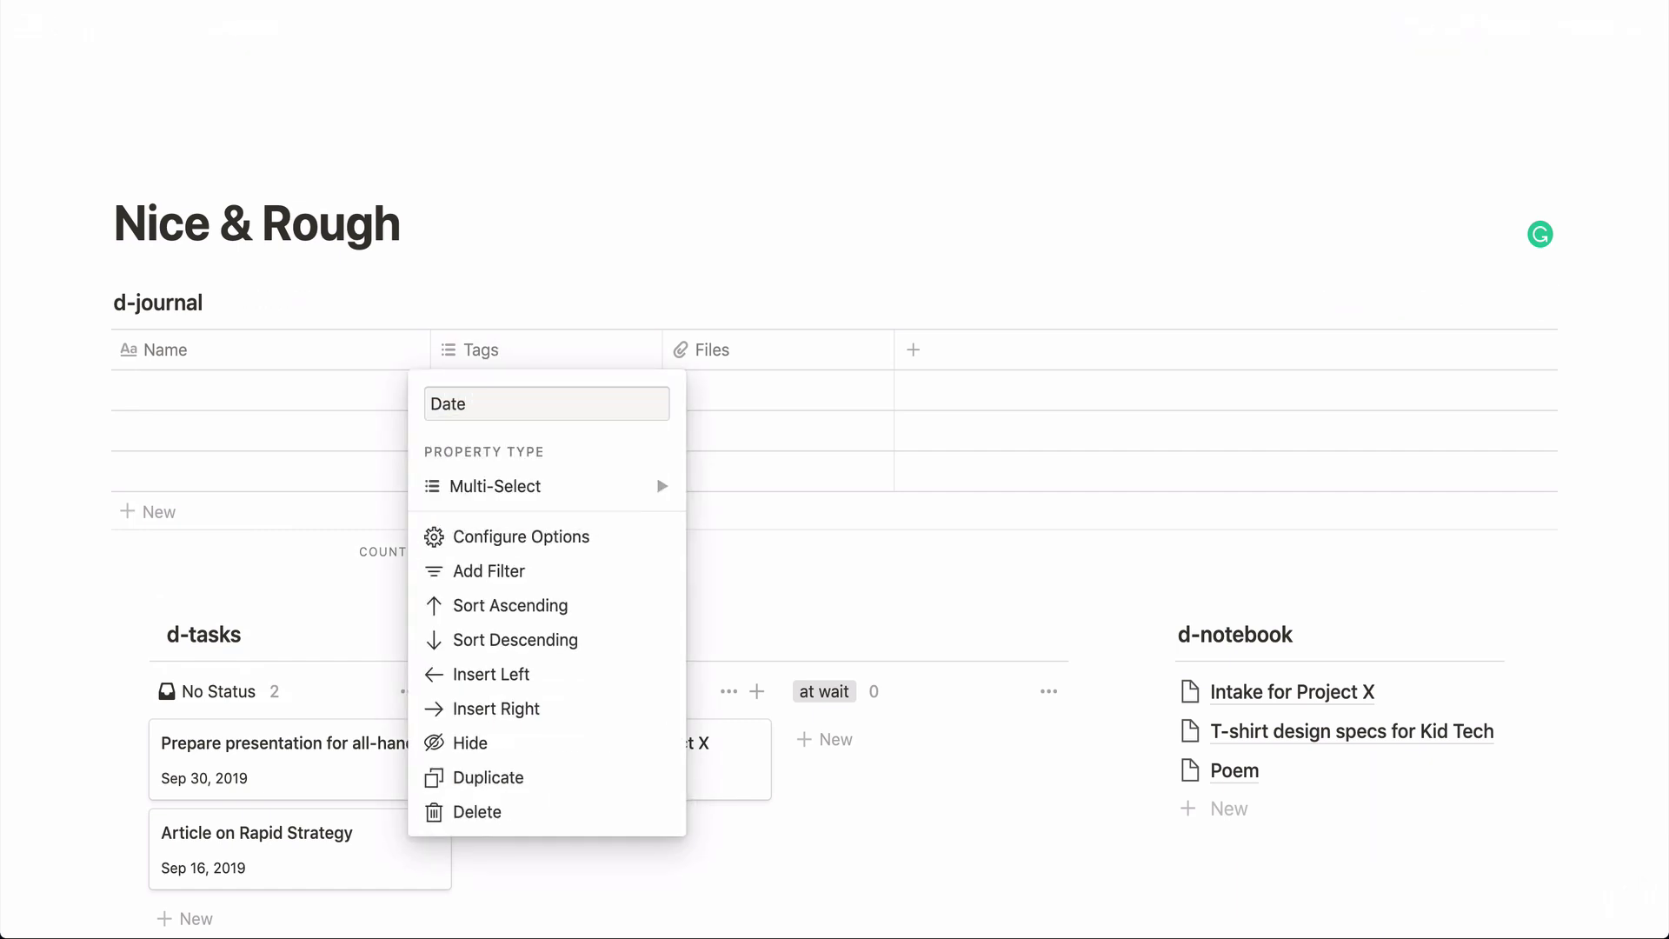
left_click(577, 488)
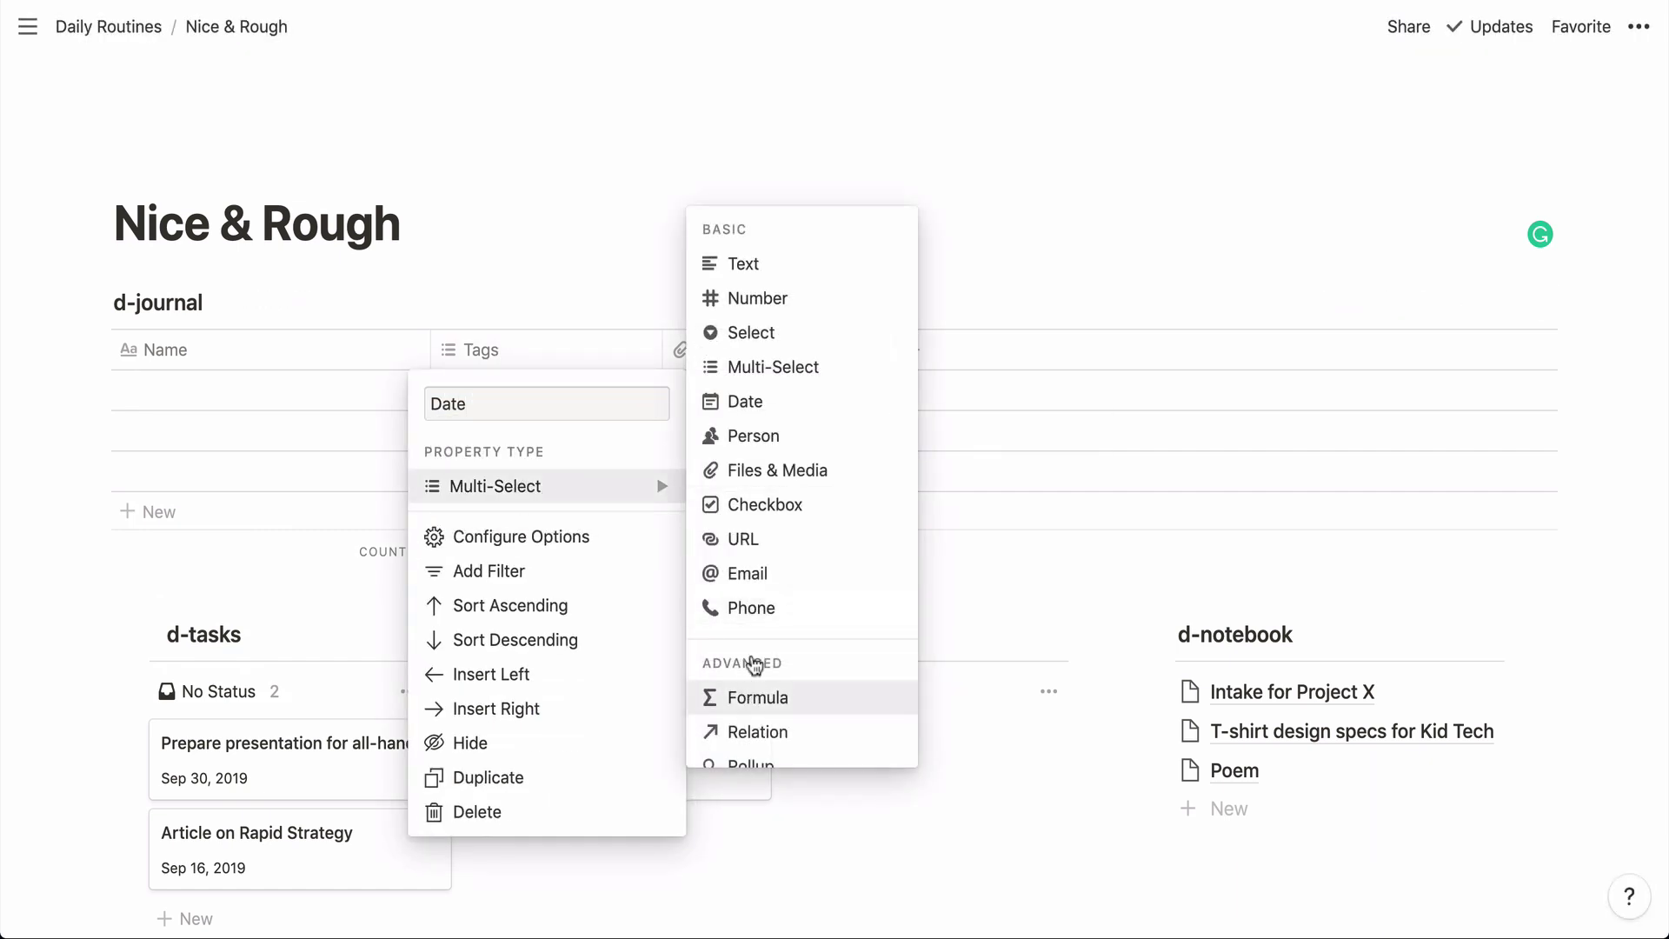
left_click(754, 400)
- Rename the Files column of d-journal to Tasks and make it a relation to the d-tasks database
left_click(727, 353)
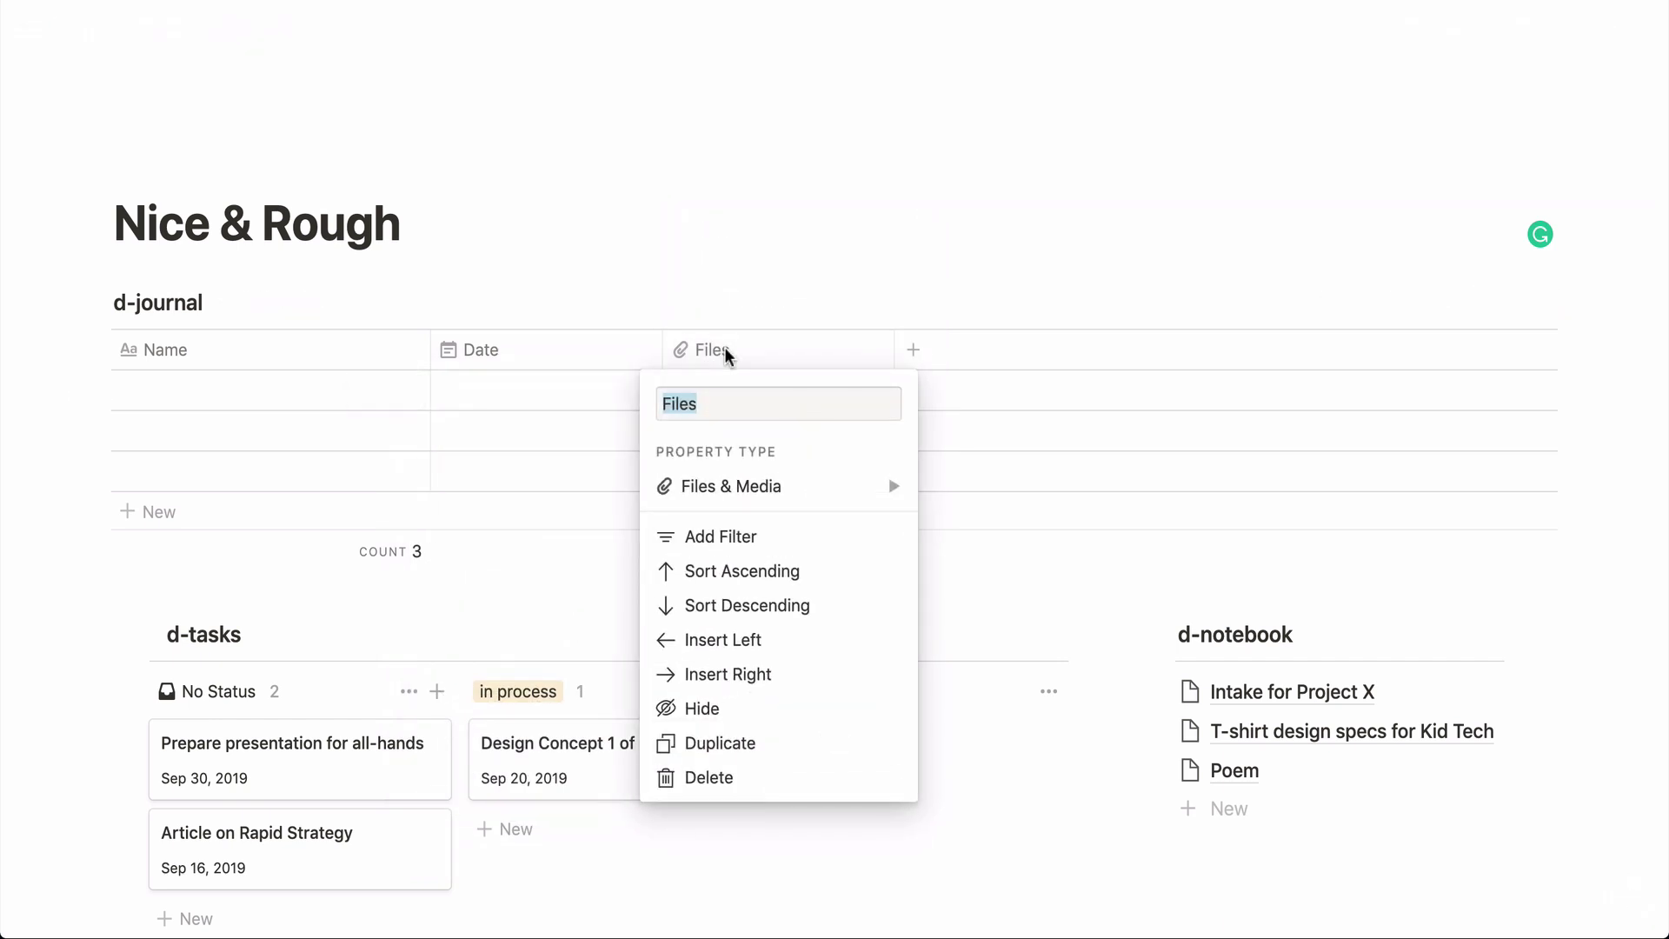
type("Tasks")
mouse_move(828, 502)
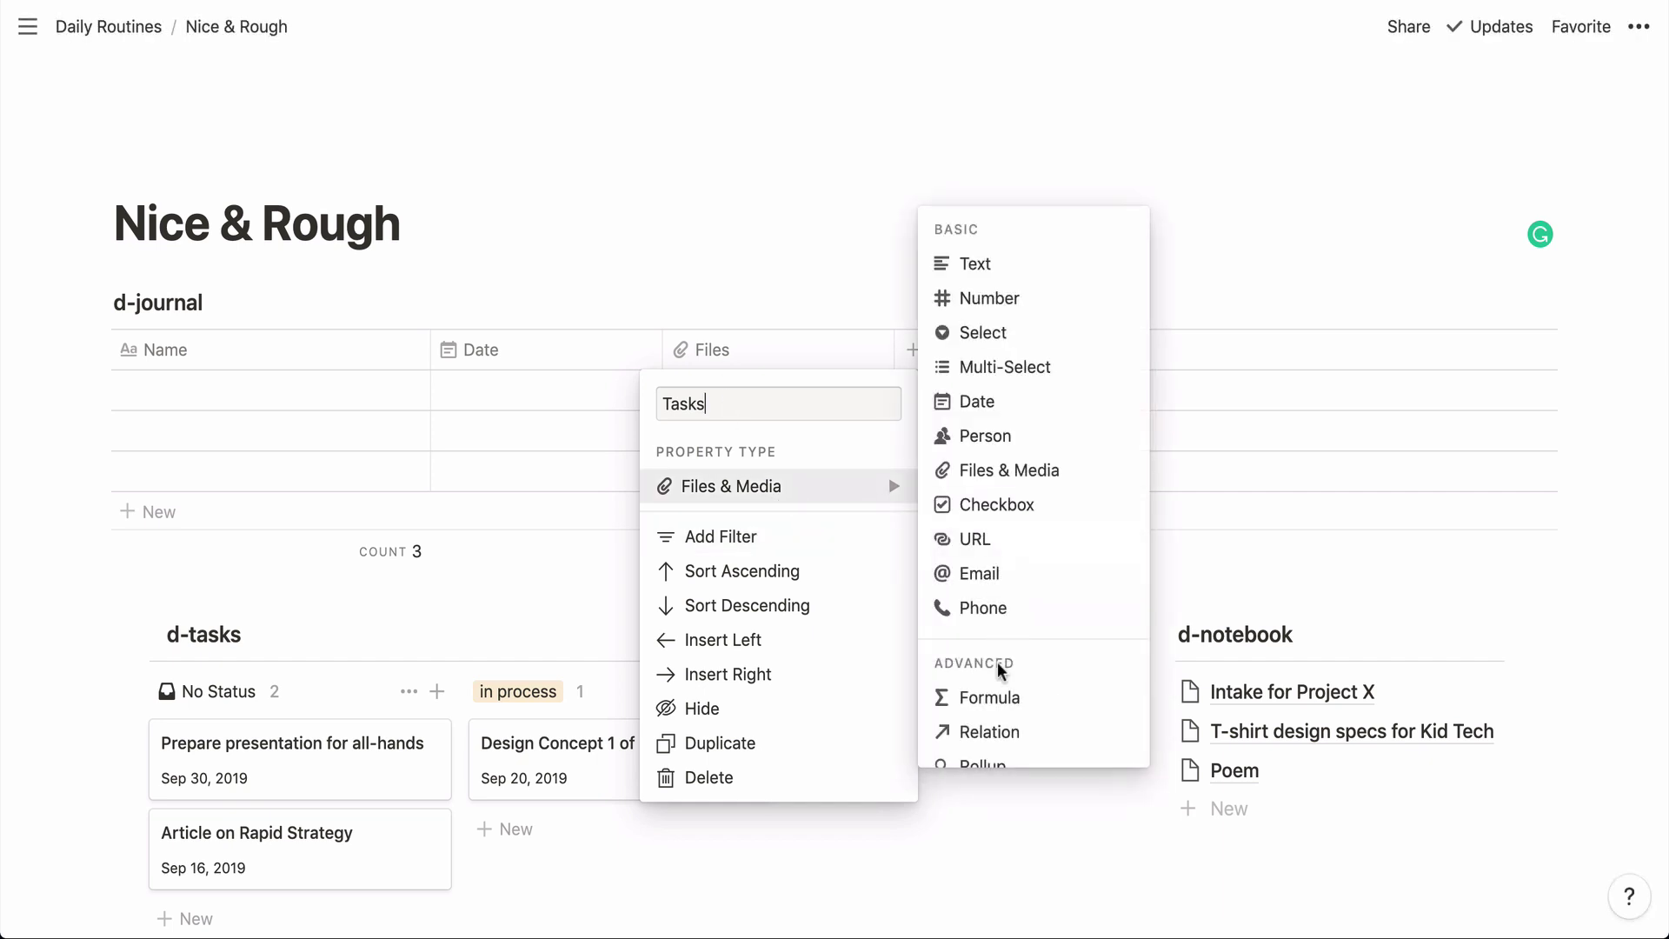
left_click(989, 732)
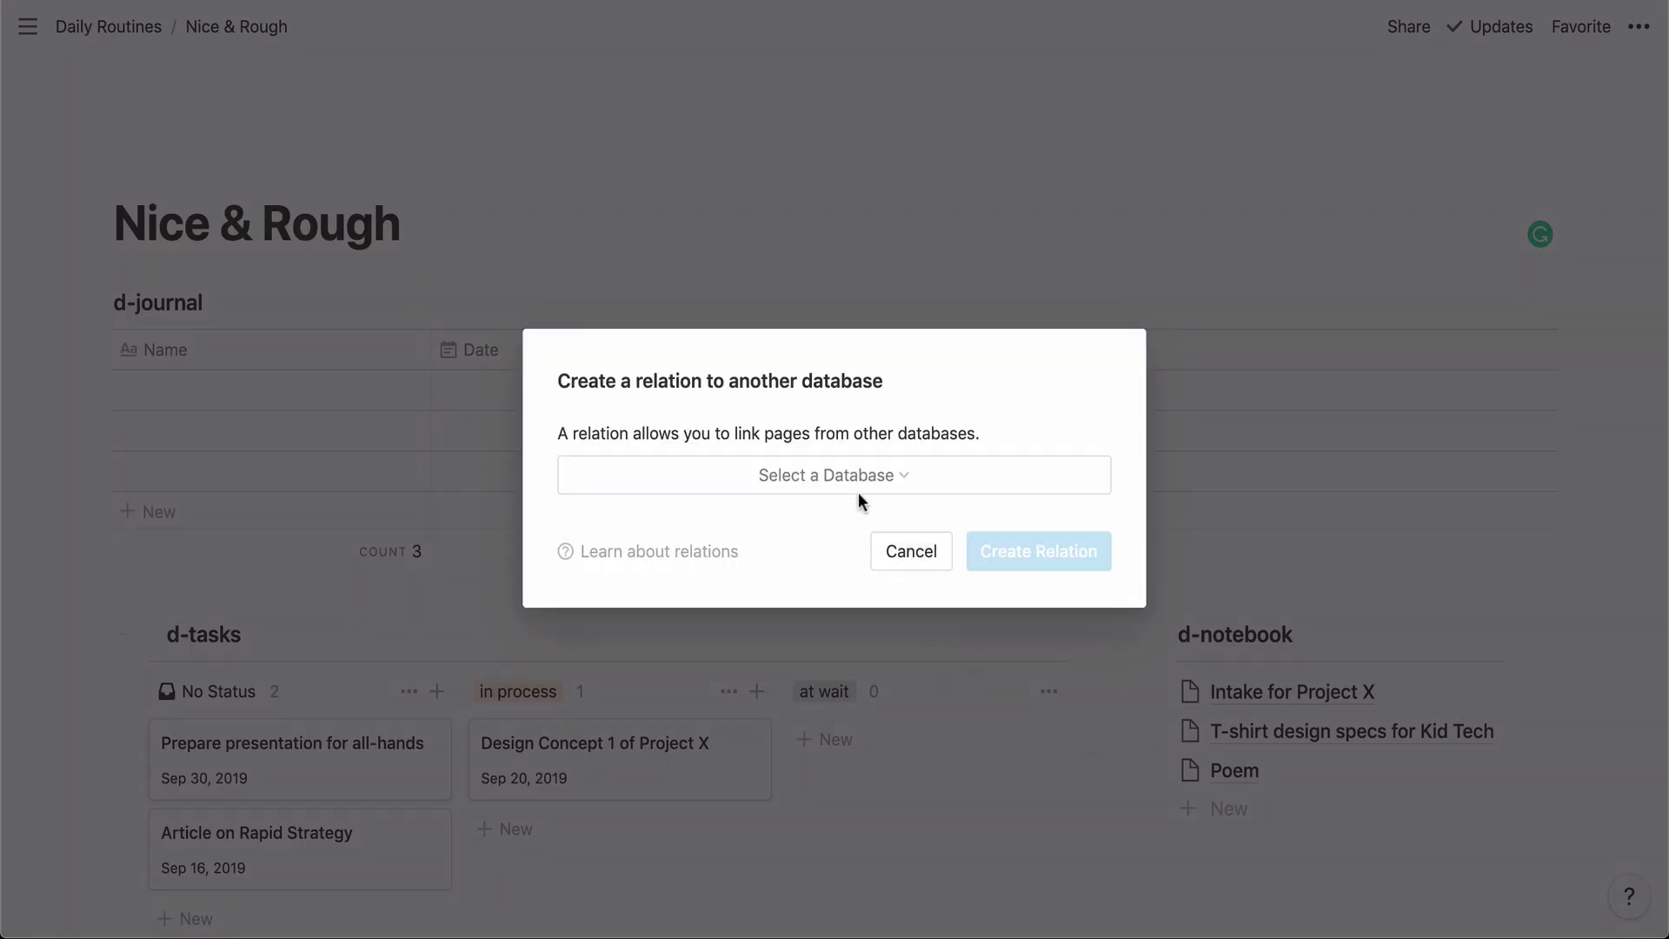
left_click(858, 492)
type("d-ta")
left_click(683, 614)
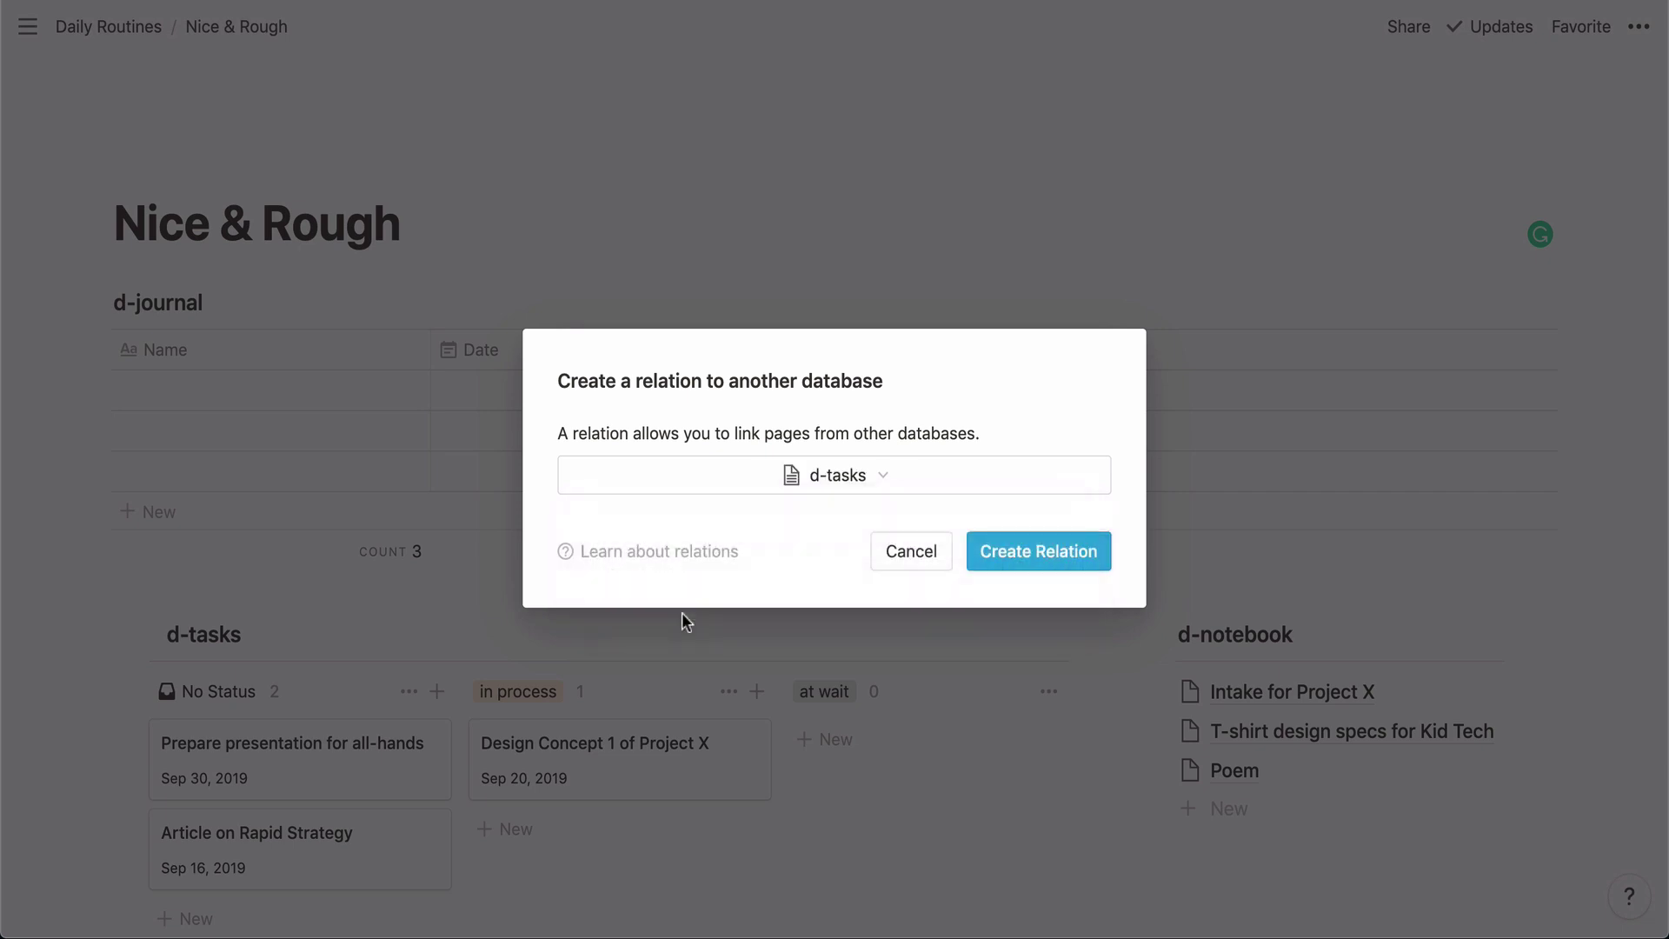
left_click(1014, 555)
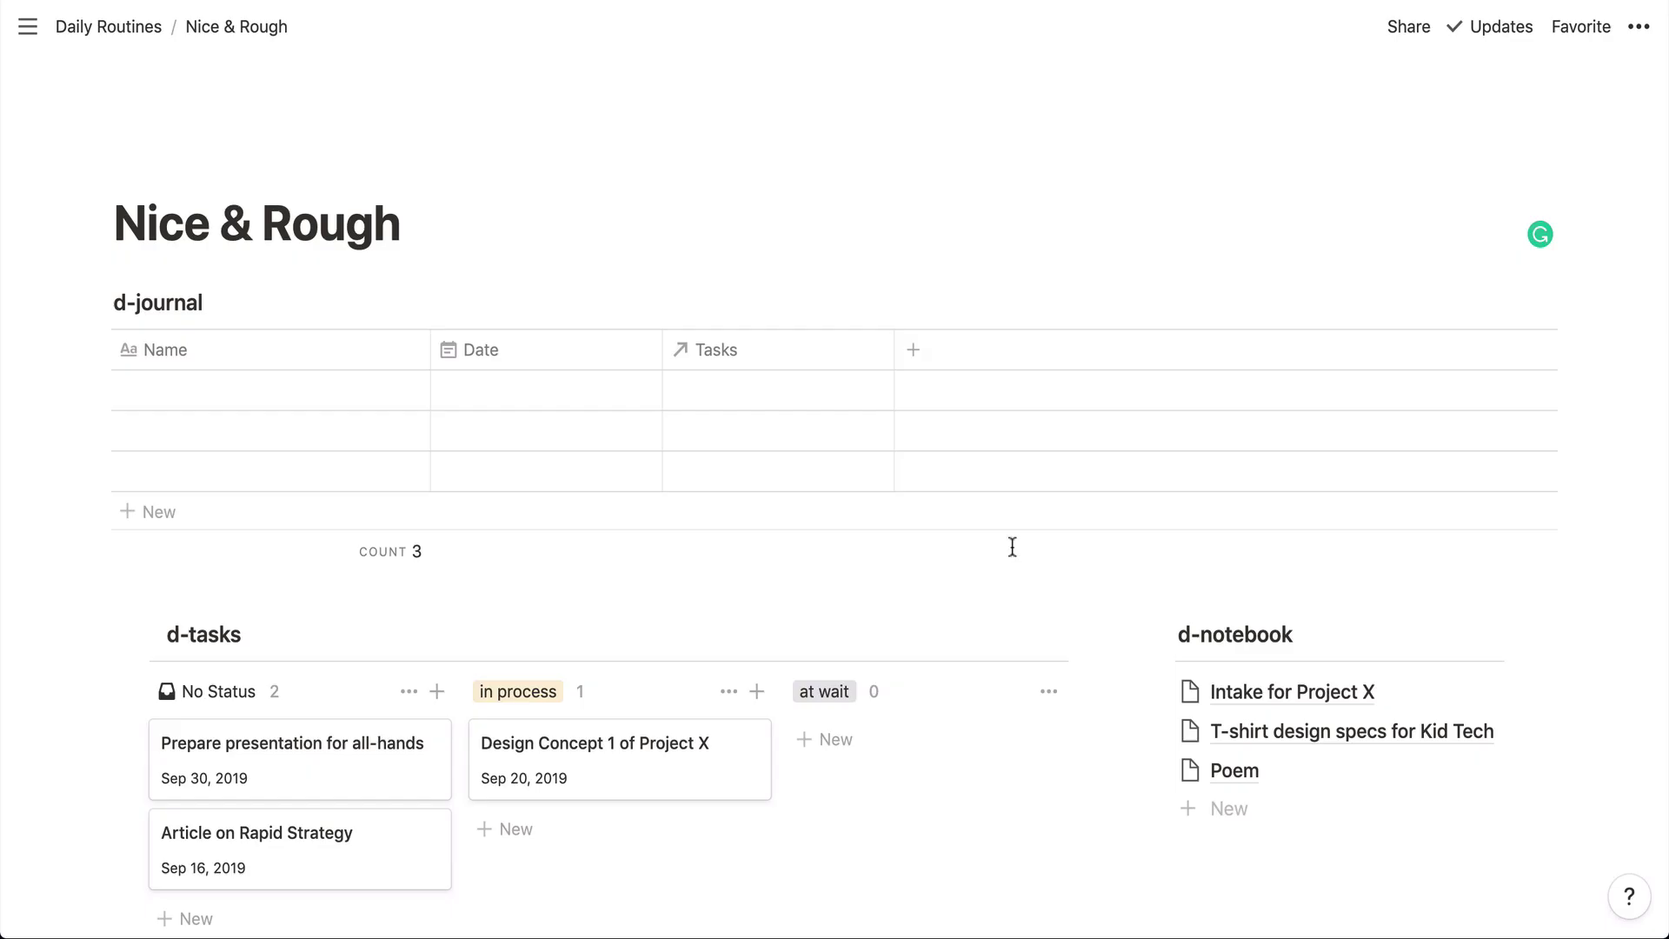
- Add a Notes column to d-journal as a relation to the d-notebook database
left_click(940, 358)
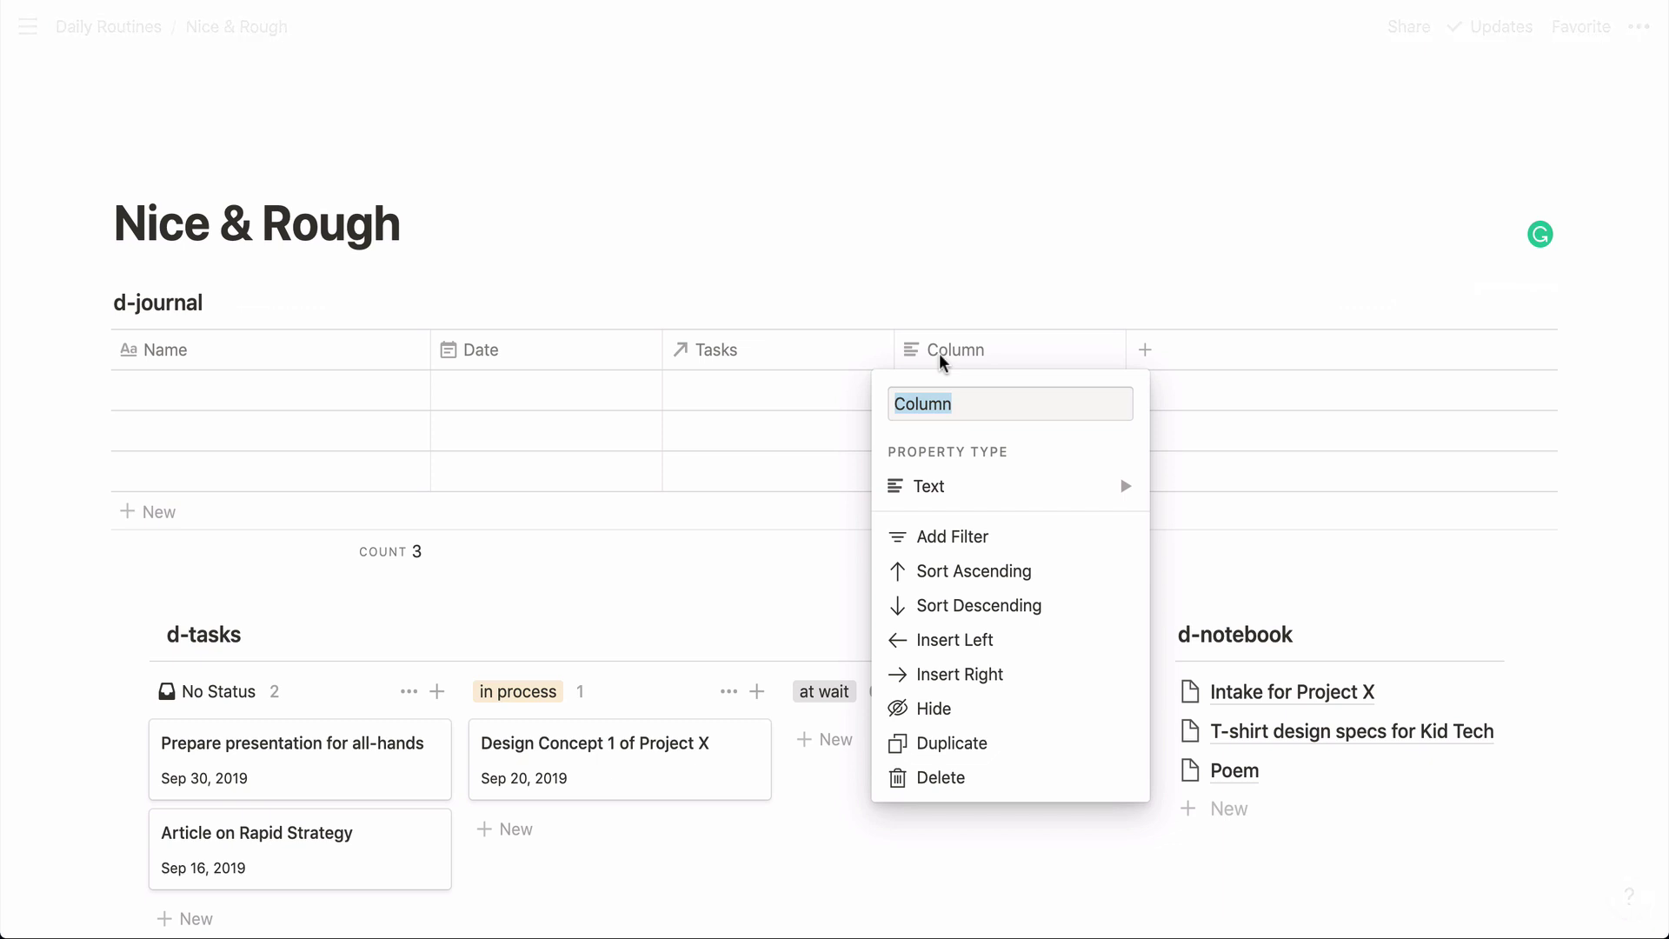
type("Notes")
mouse_move(961, 484)
left_click(1221, 731)
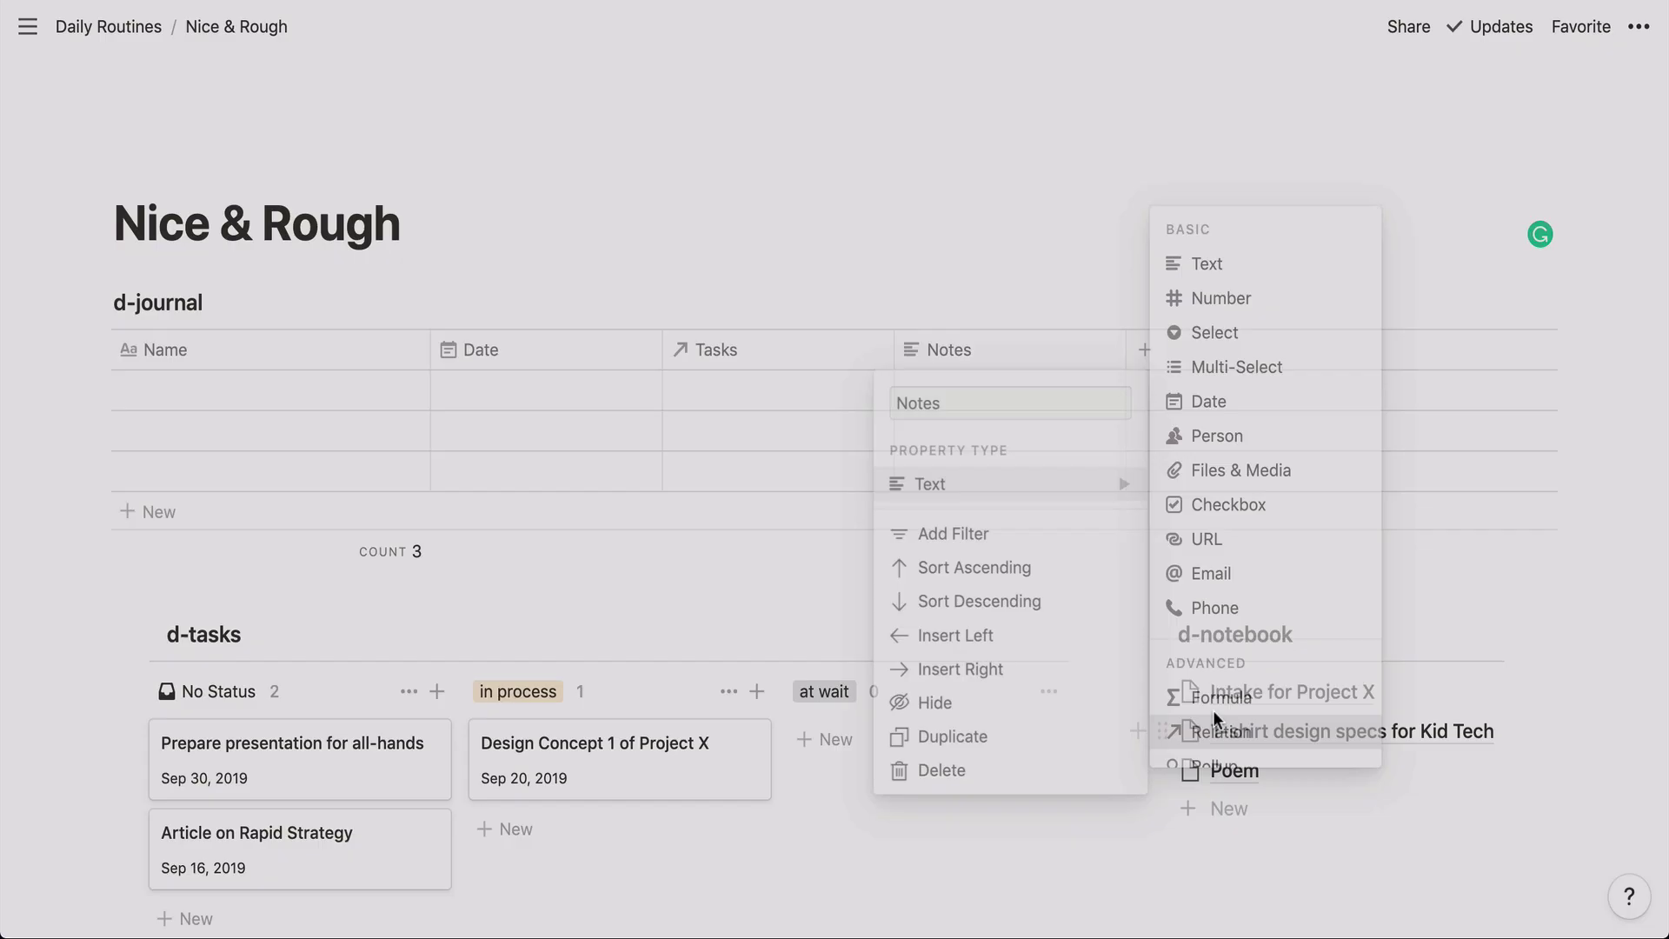
left_click(888, 480)
type("d-n")
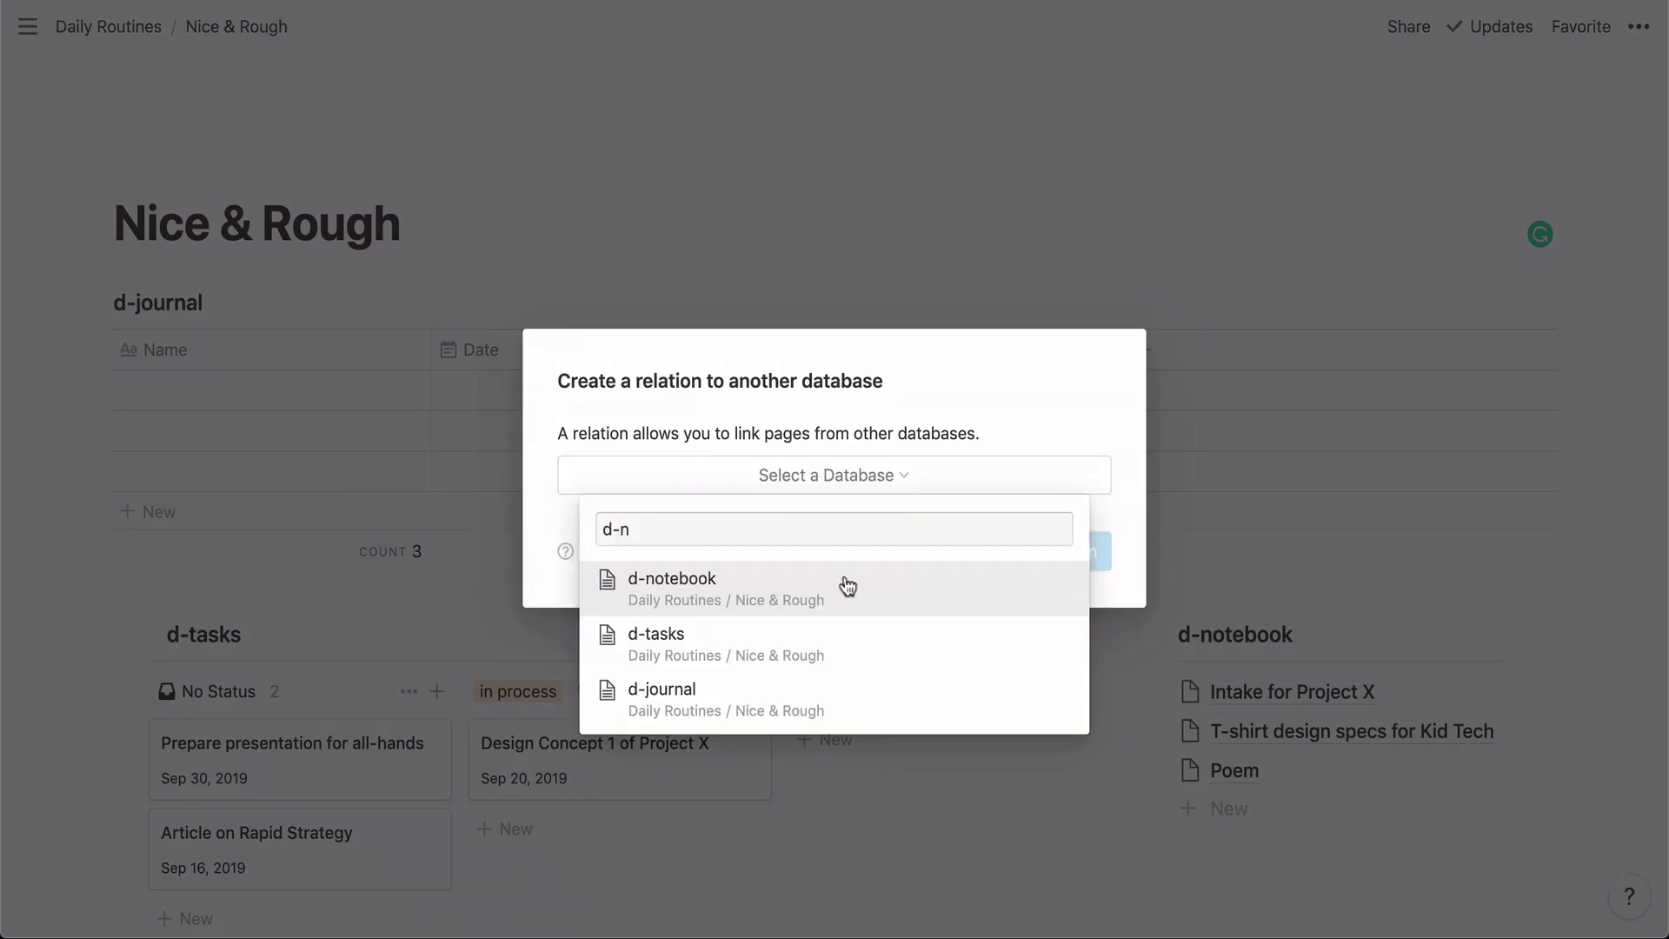
left_click(846, 584)
left_click(971, 555)
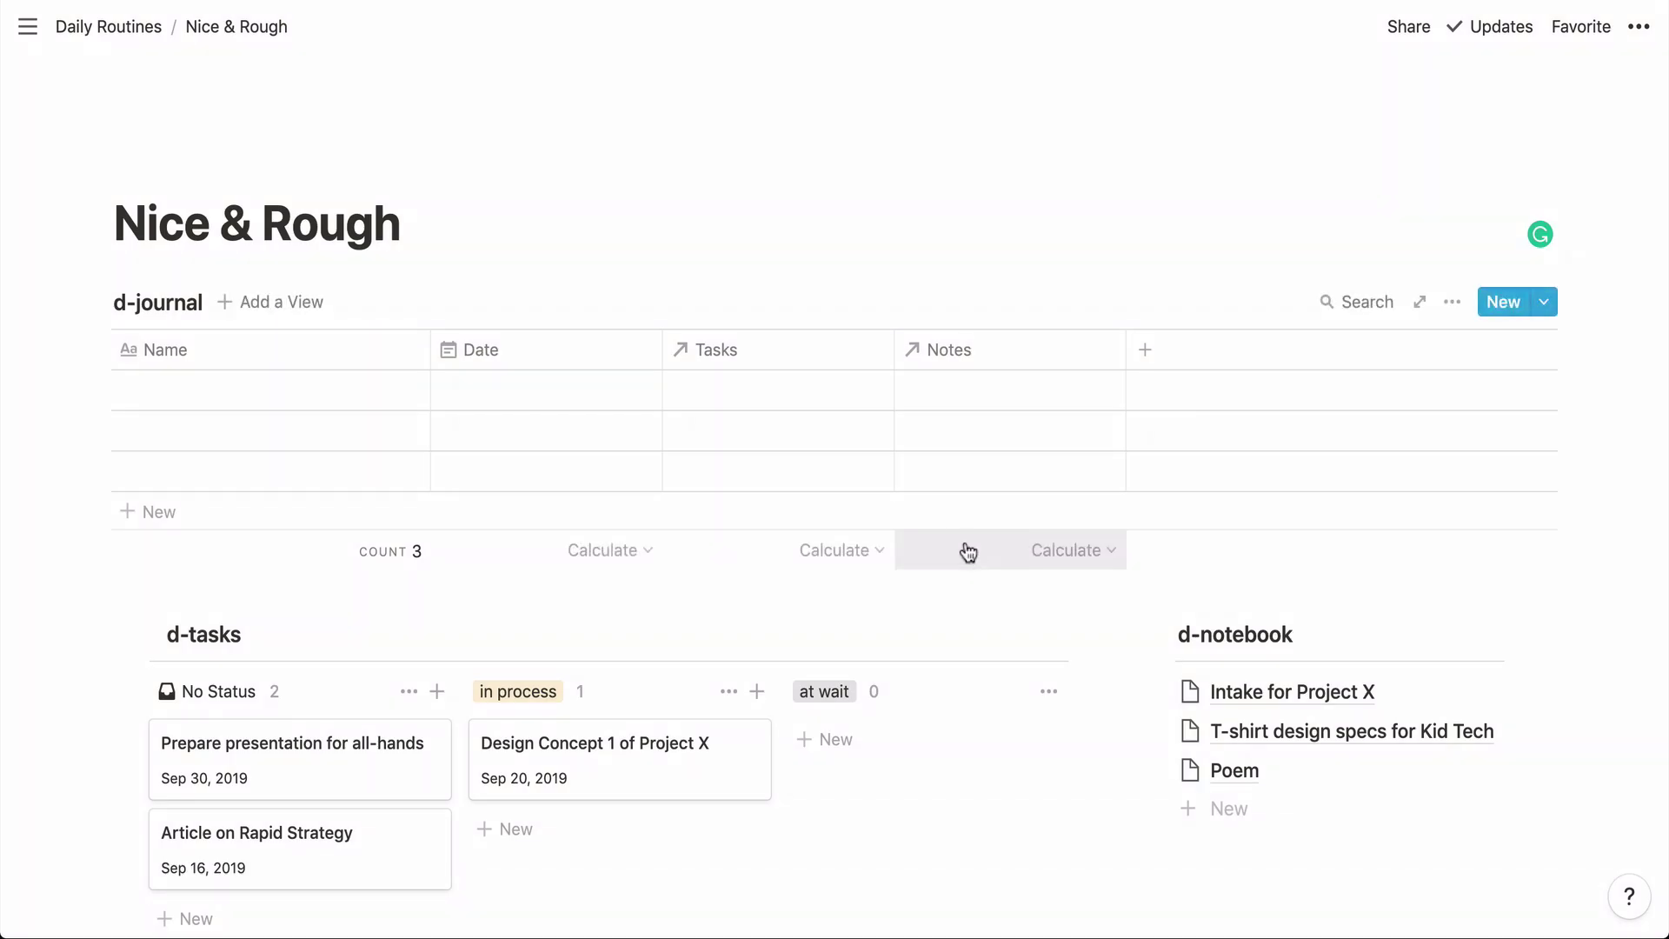
- Rename the d-journal relation property in d-tasks to Journal, using the Prepare presentation for all-hands card
left_click(305, 764)
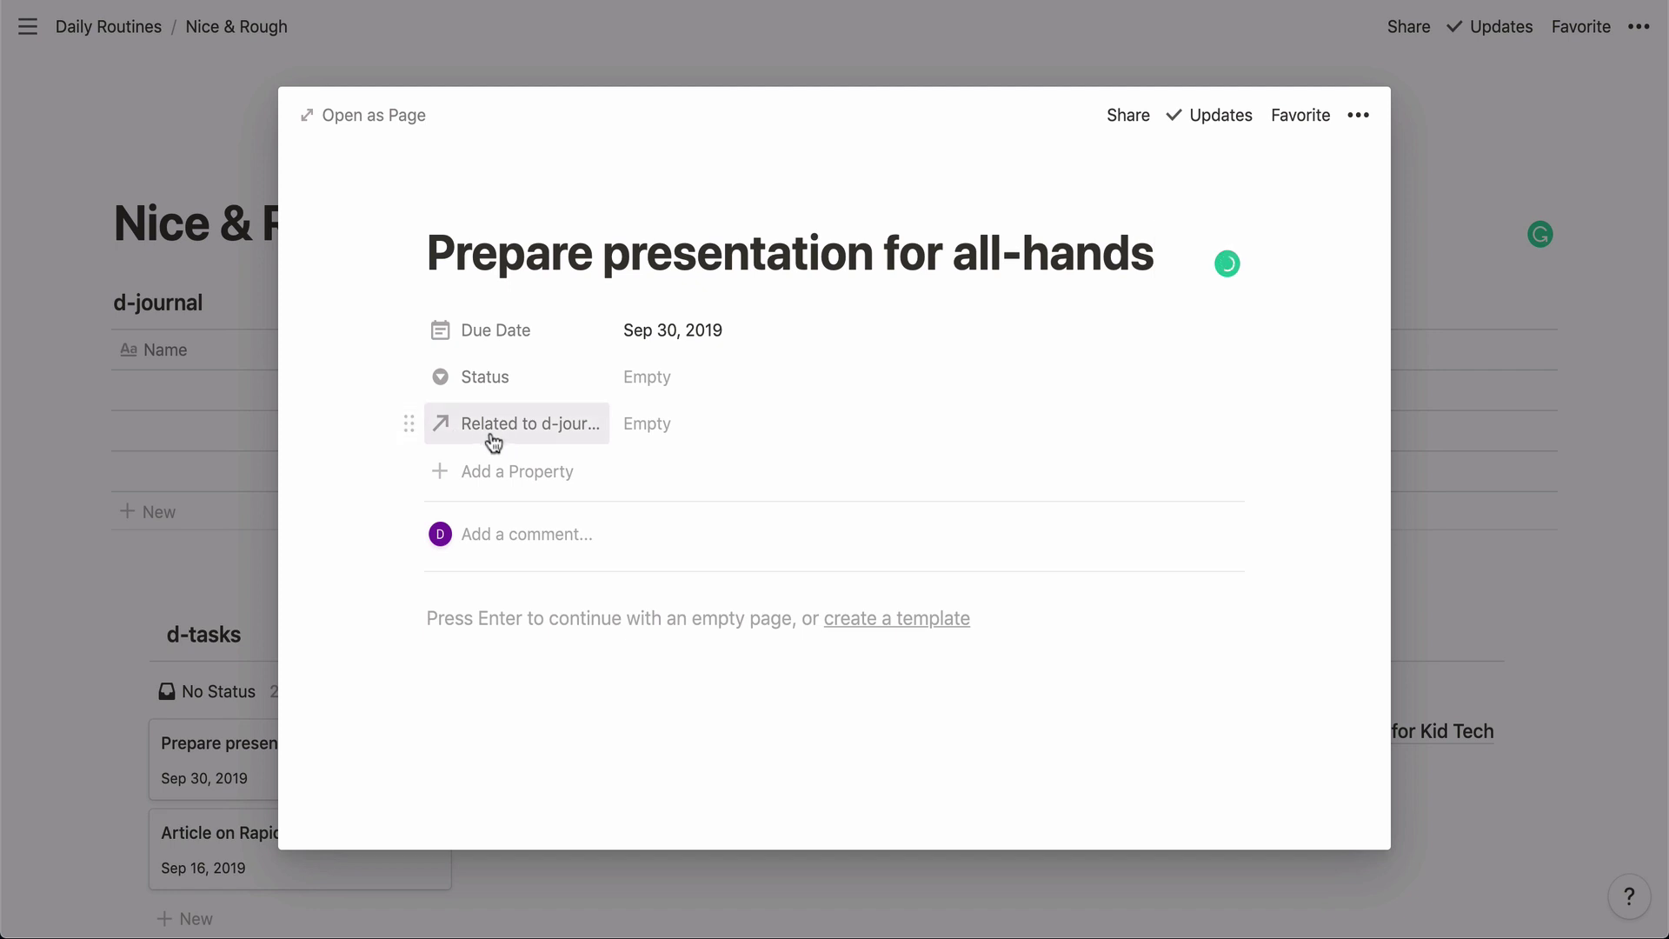
left_click(584, 437)
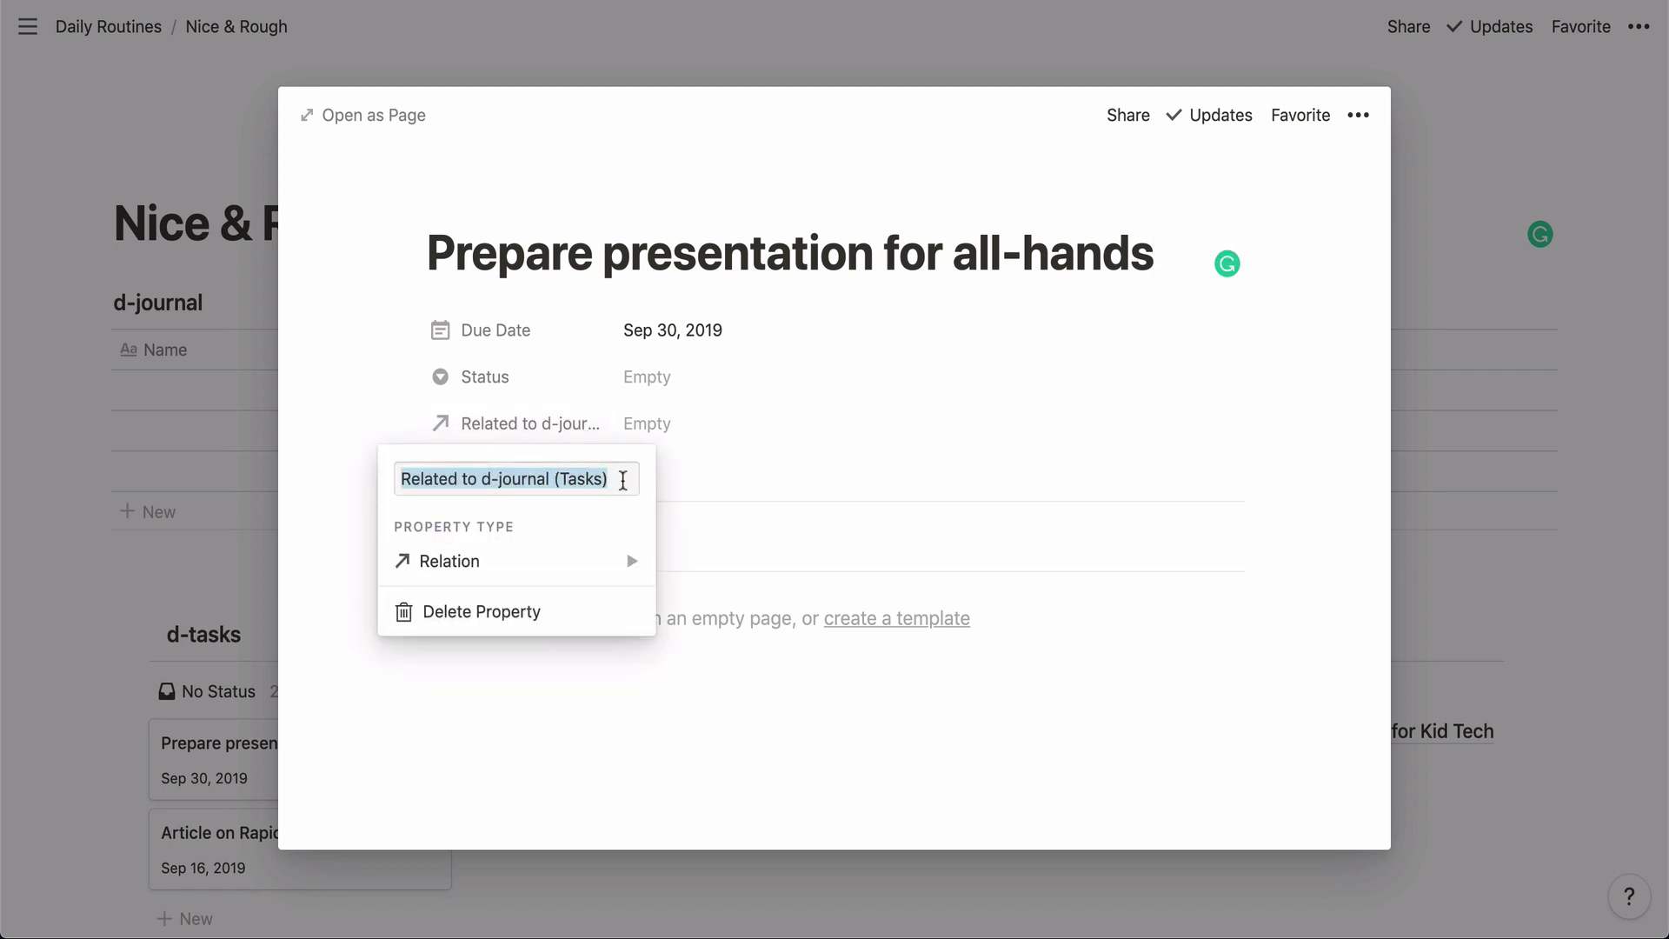
type("Journal")
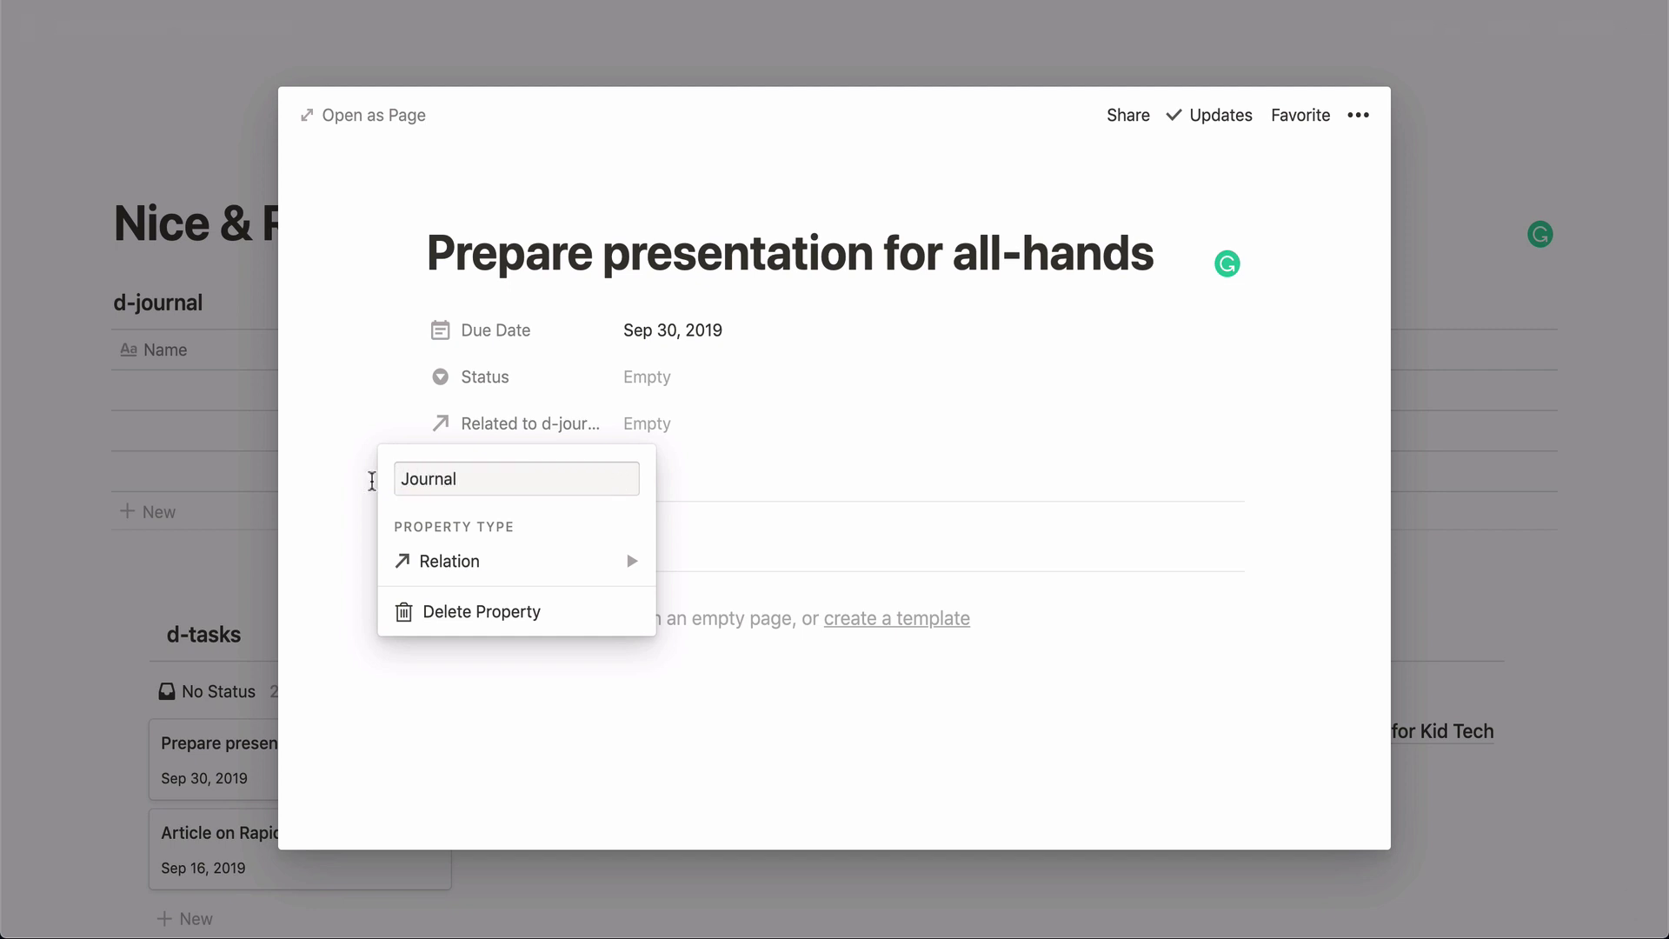
left_click(319, 468)
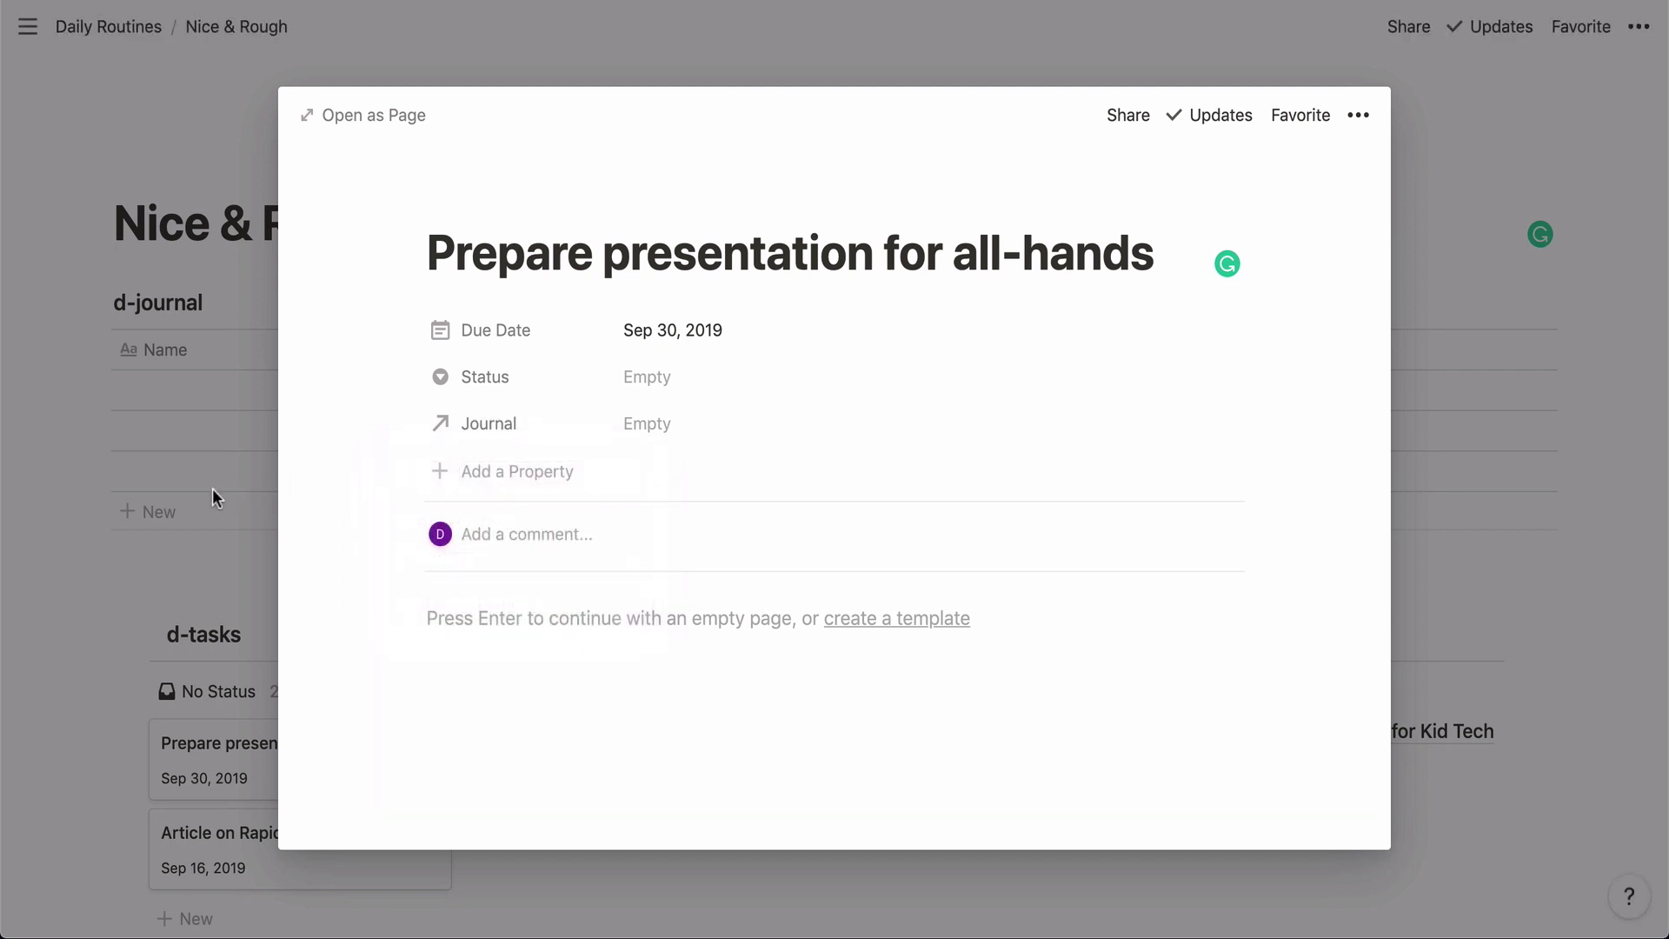
left_click(212, 488)
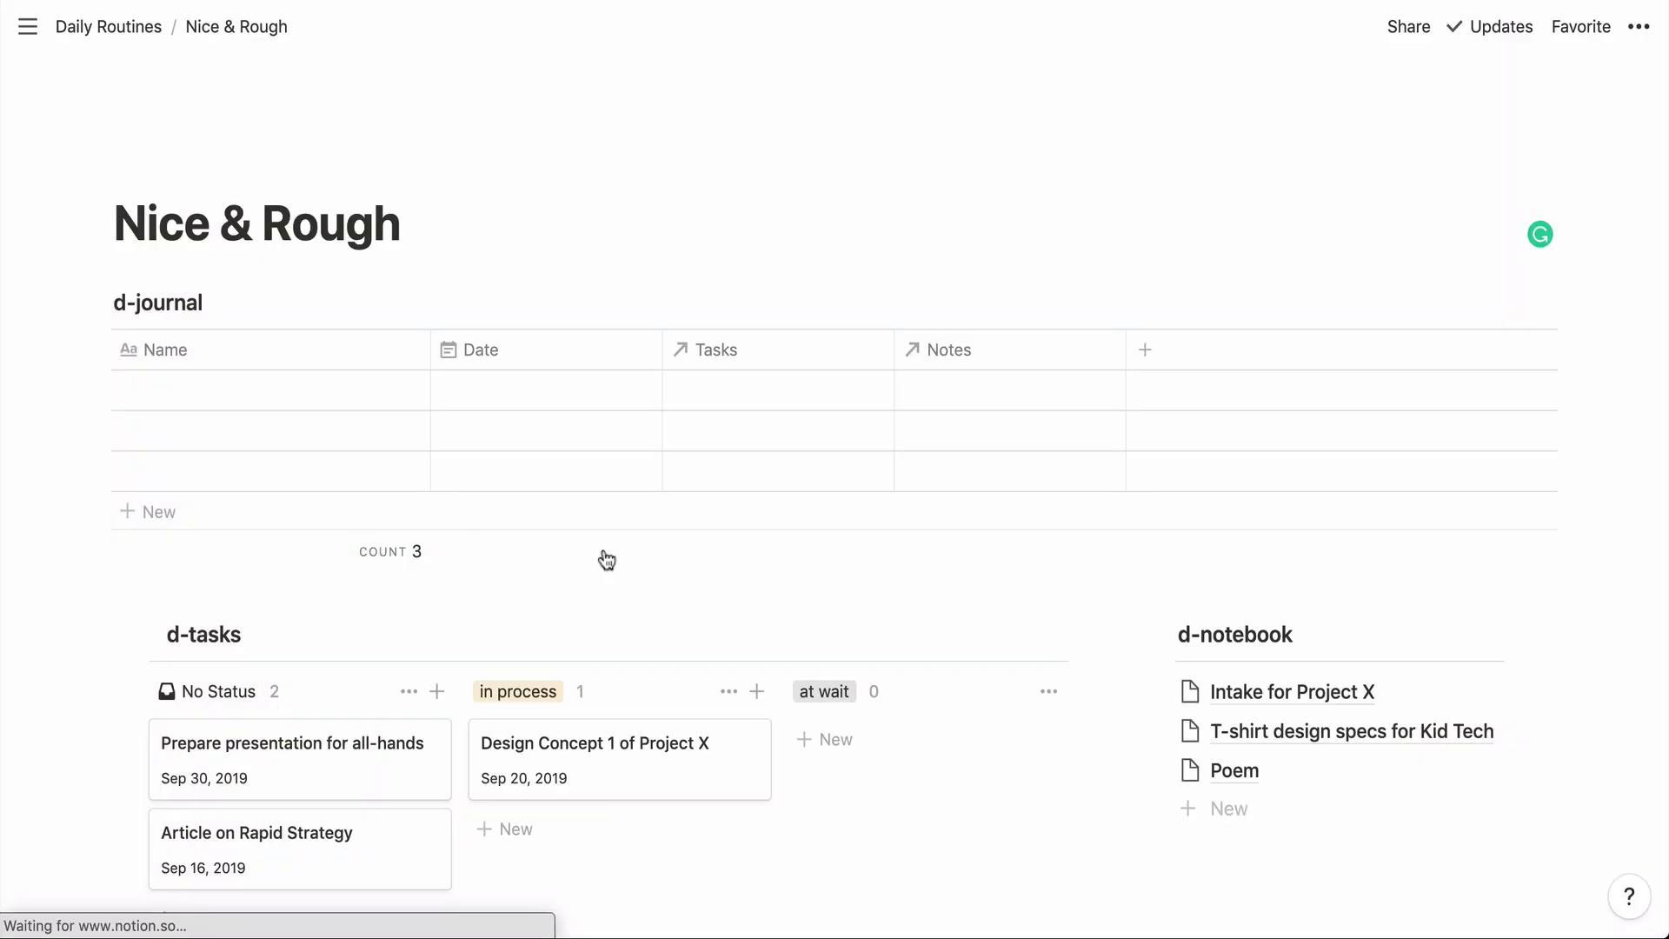
- Rename the d-journal relation property in d-notebook to Journal, using the Intake for Project X page
left_click(1277, 694)
left_click(536, 379)
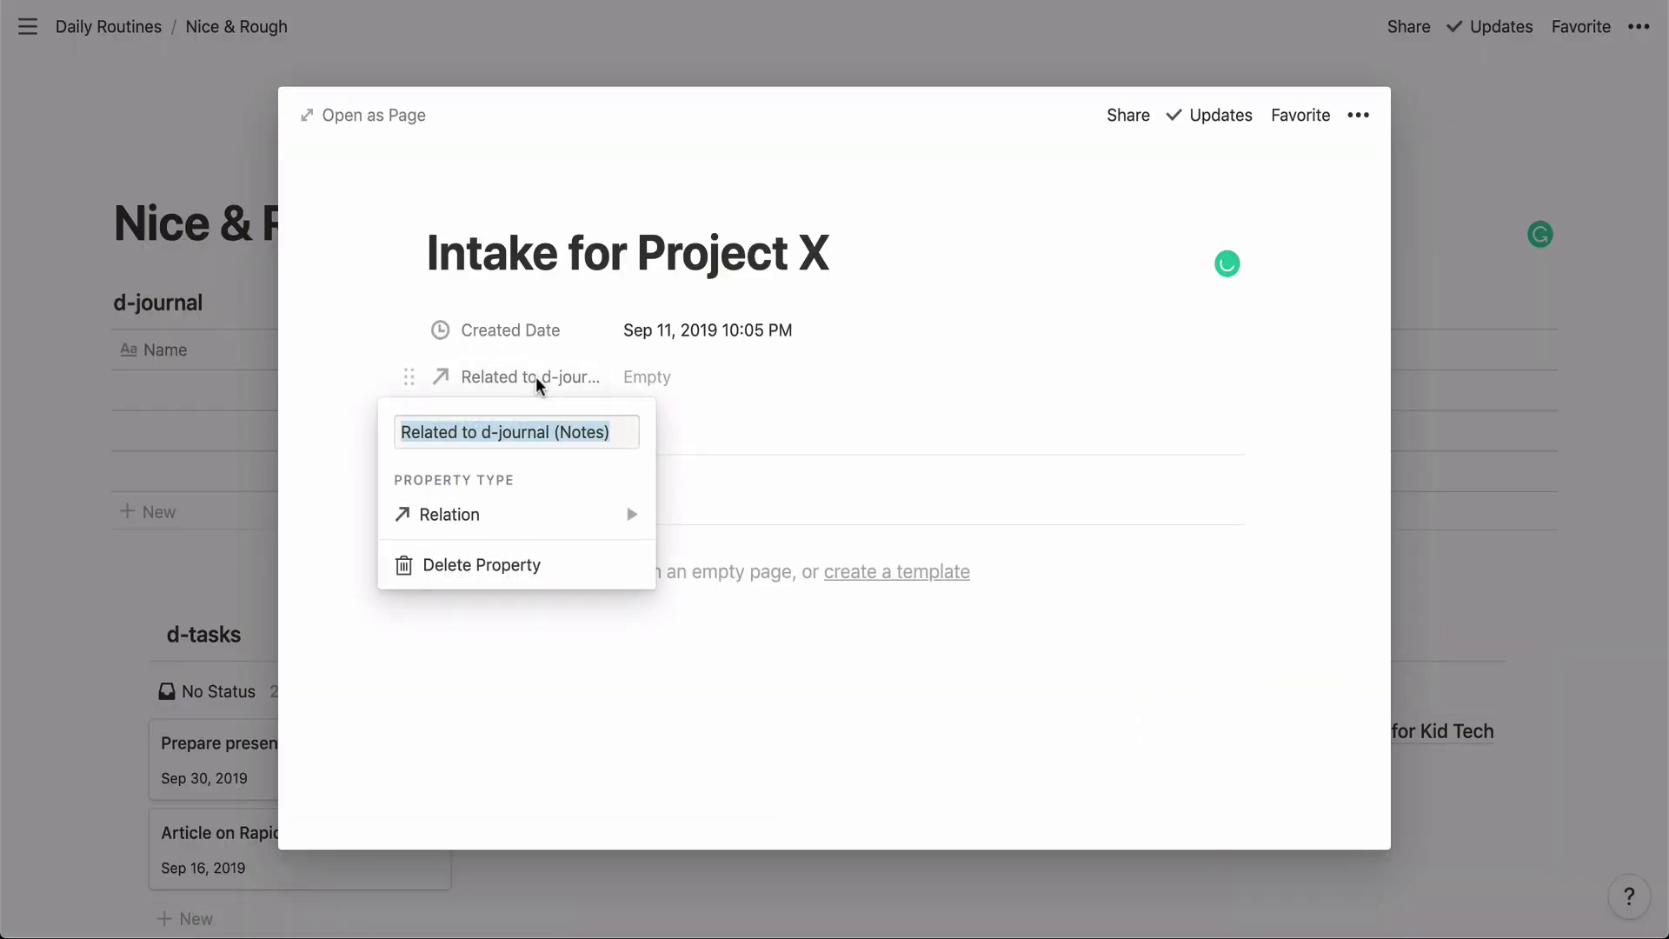
type("Journal")
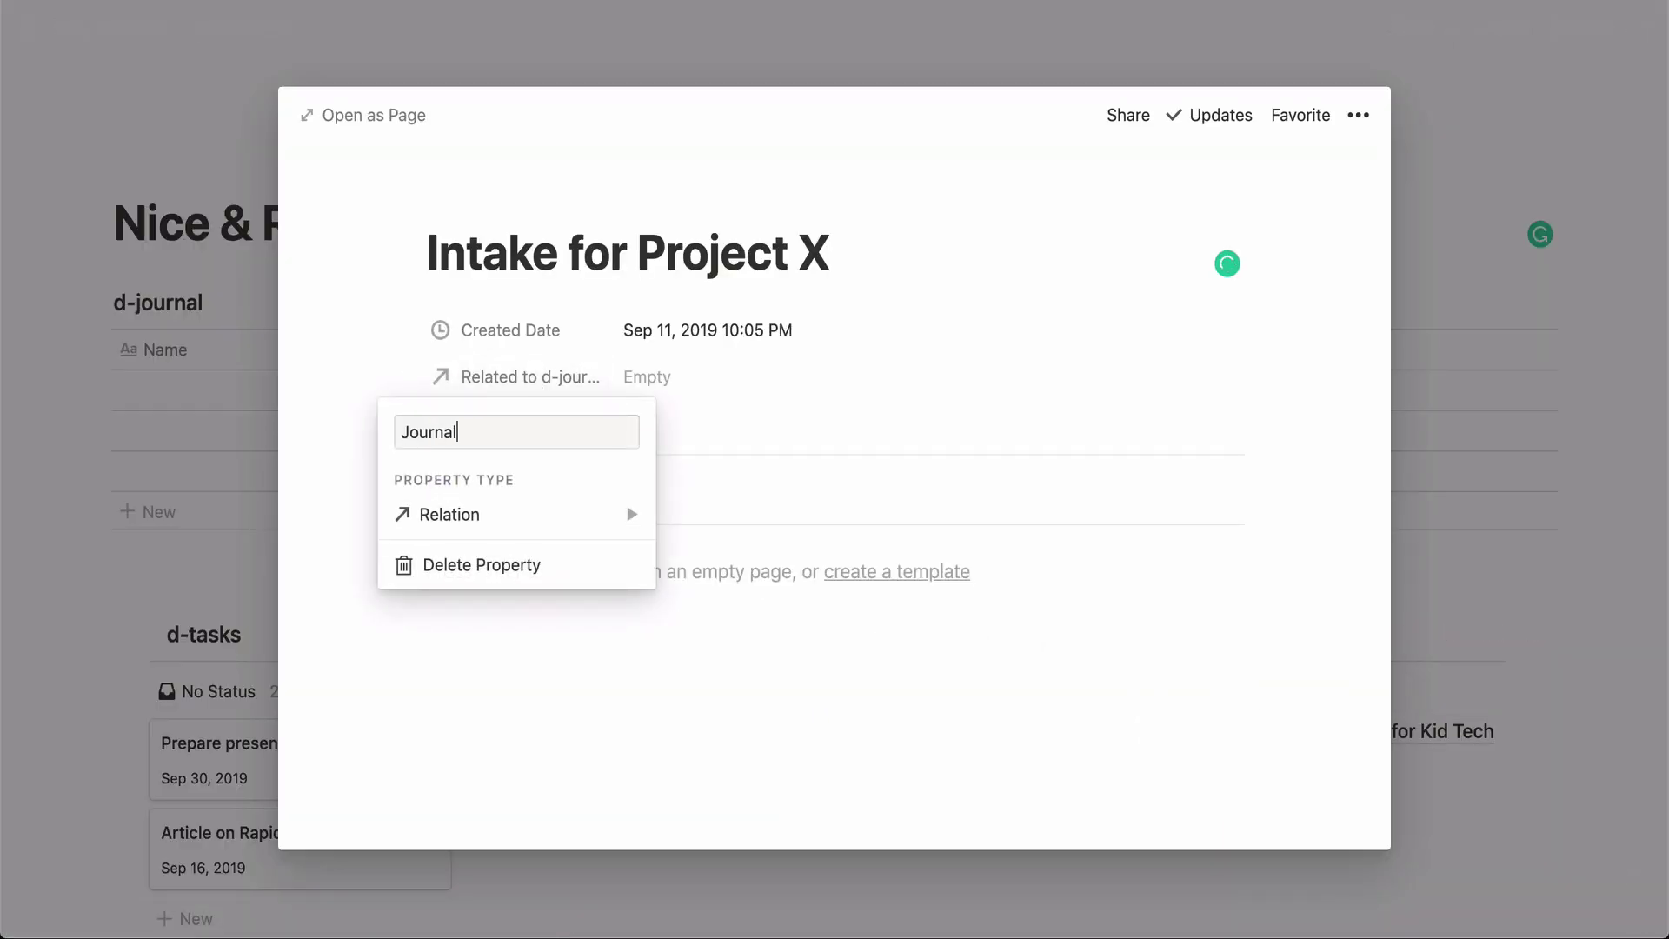
left_click(268, 388)
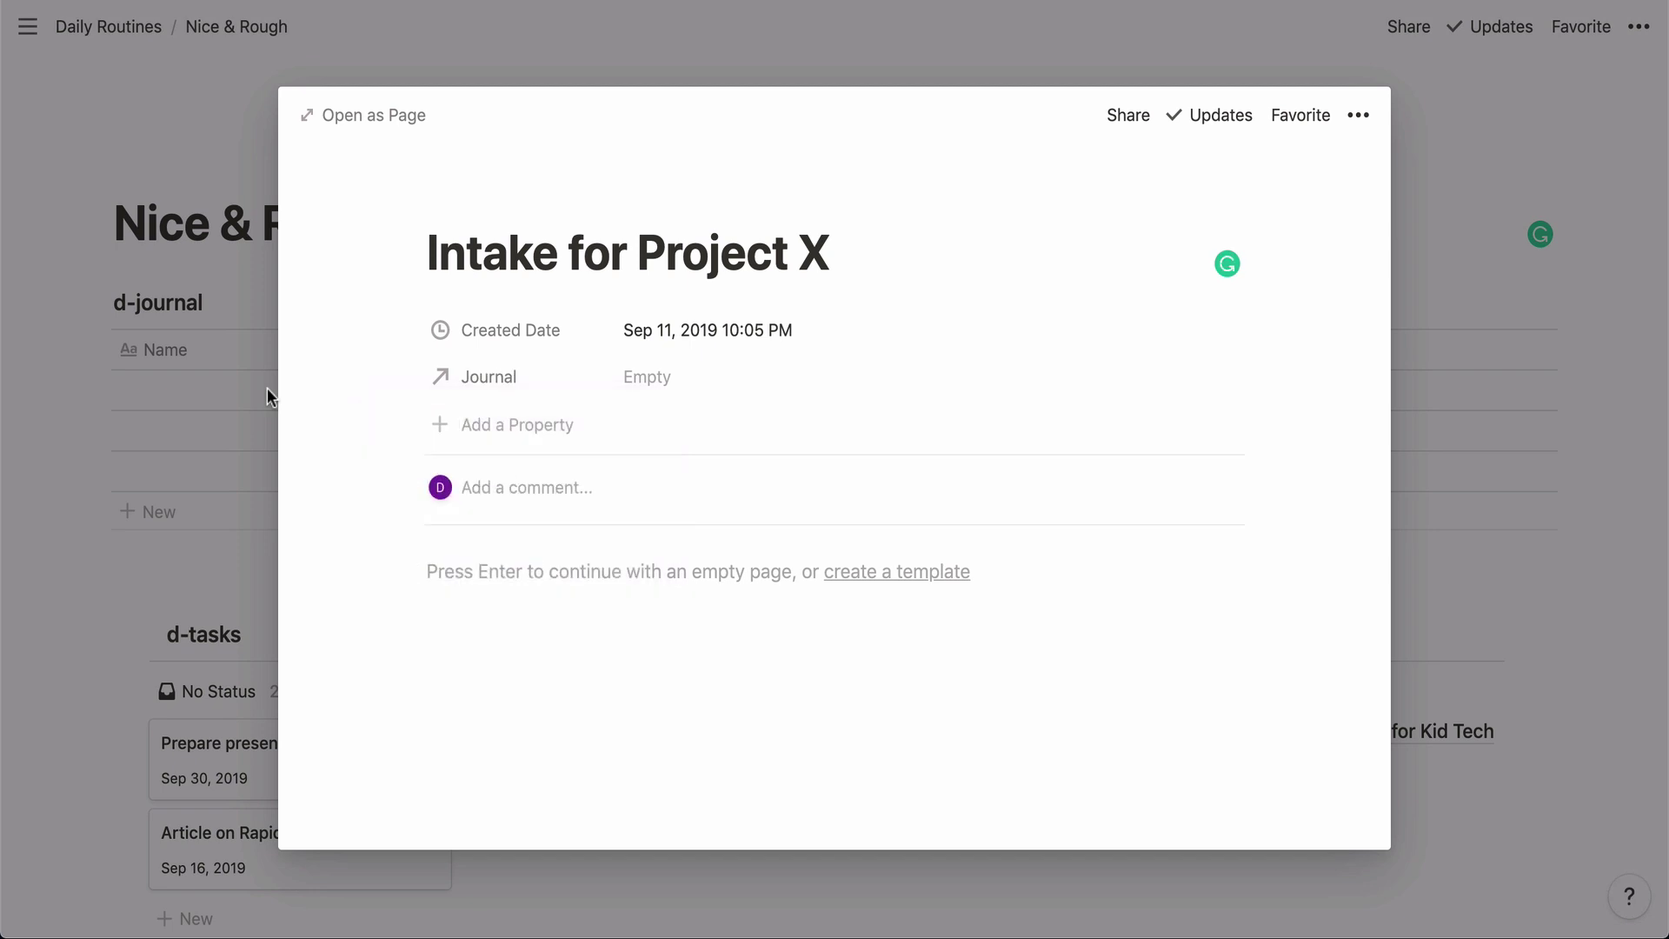
left_click(223, 443)
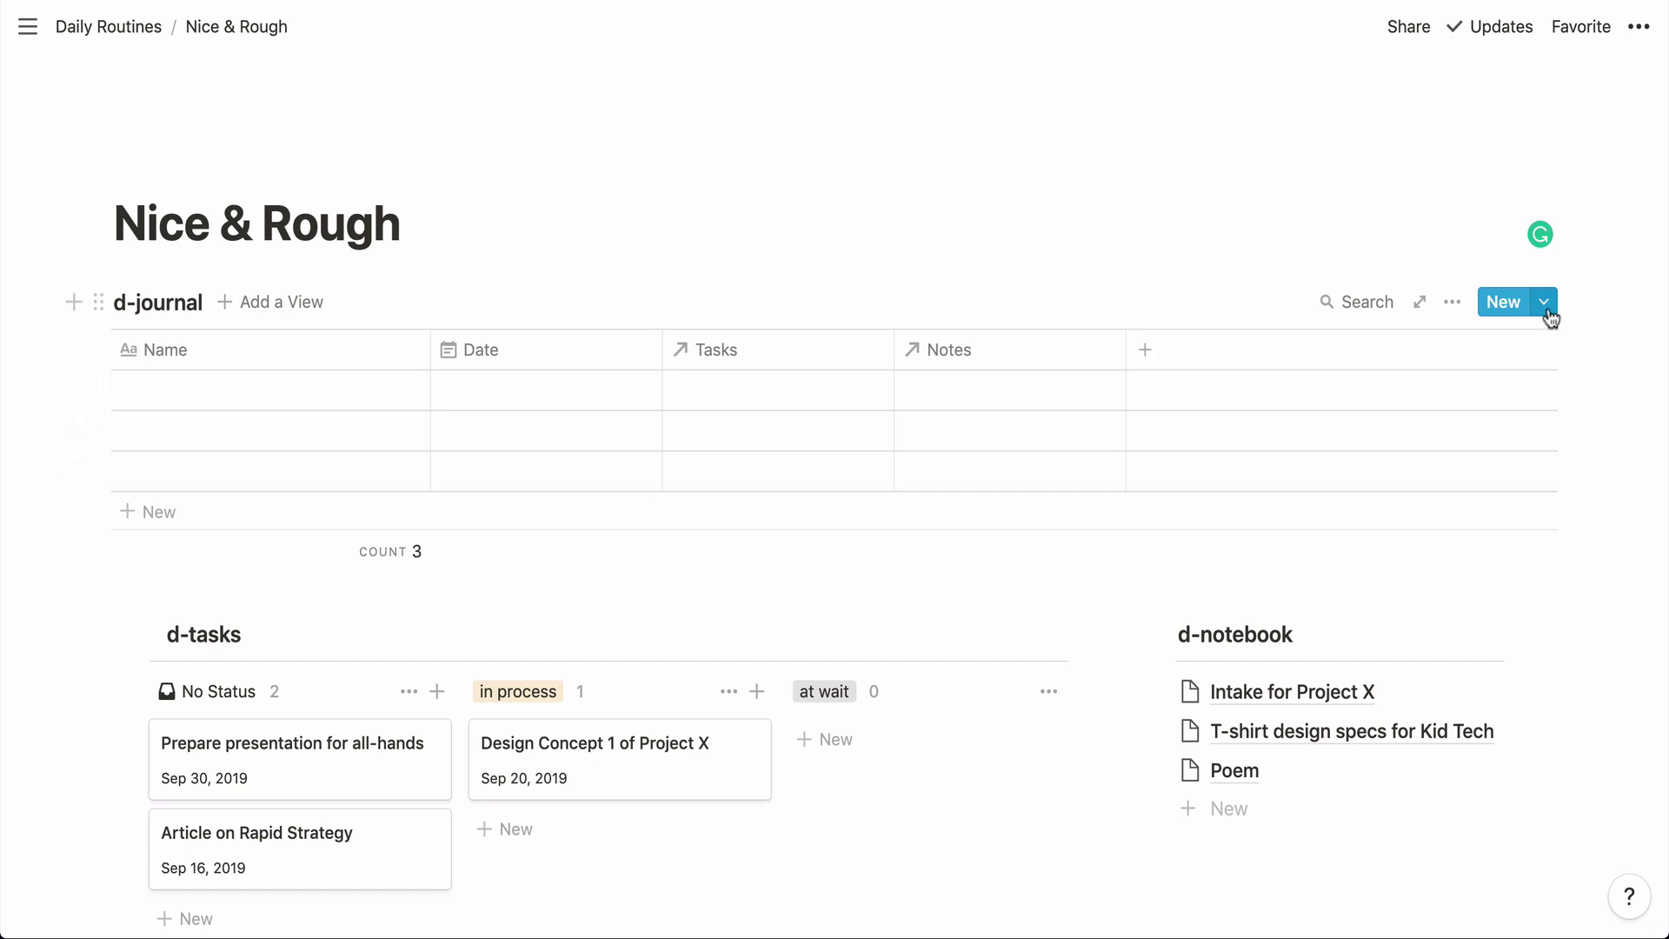
- Check the d-journal template options and look over the properties of its first blank entry
left_click(1545, 303)
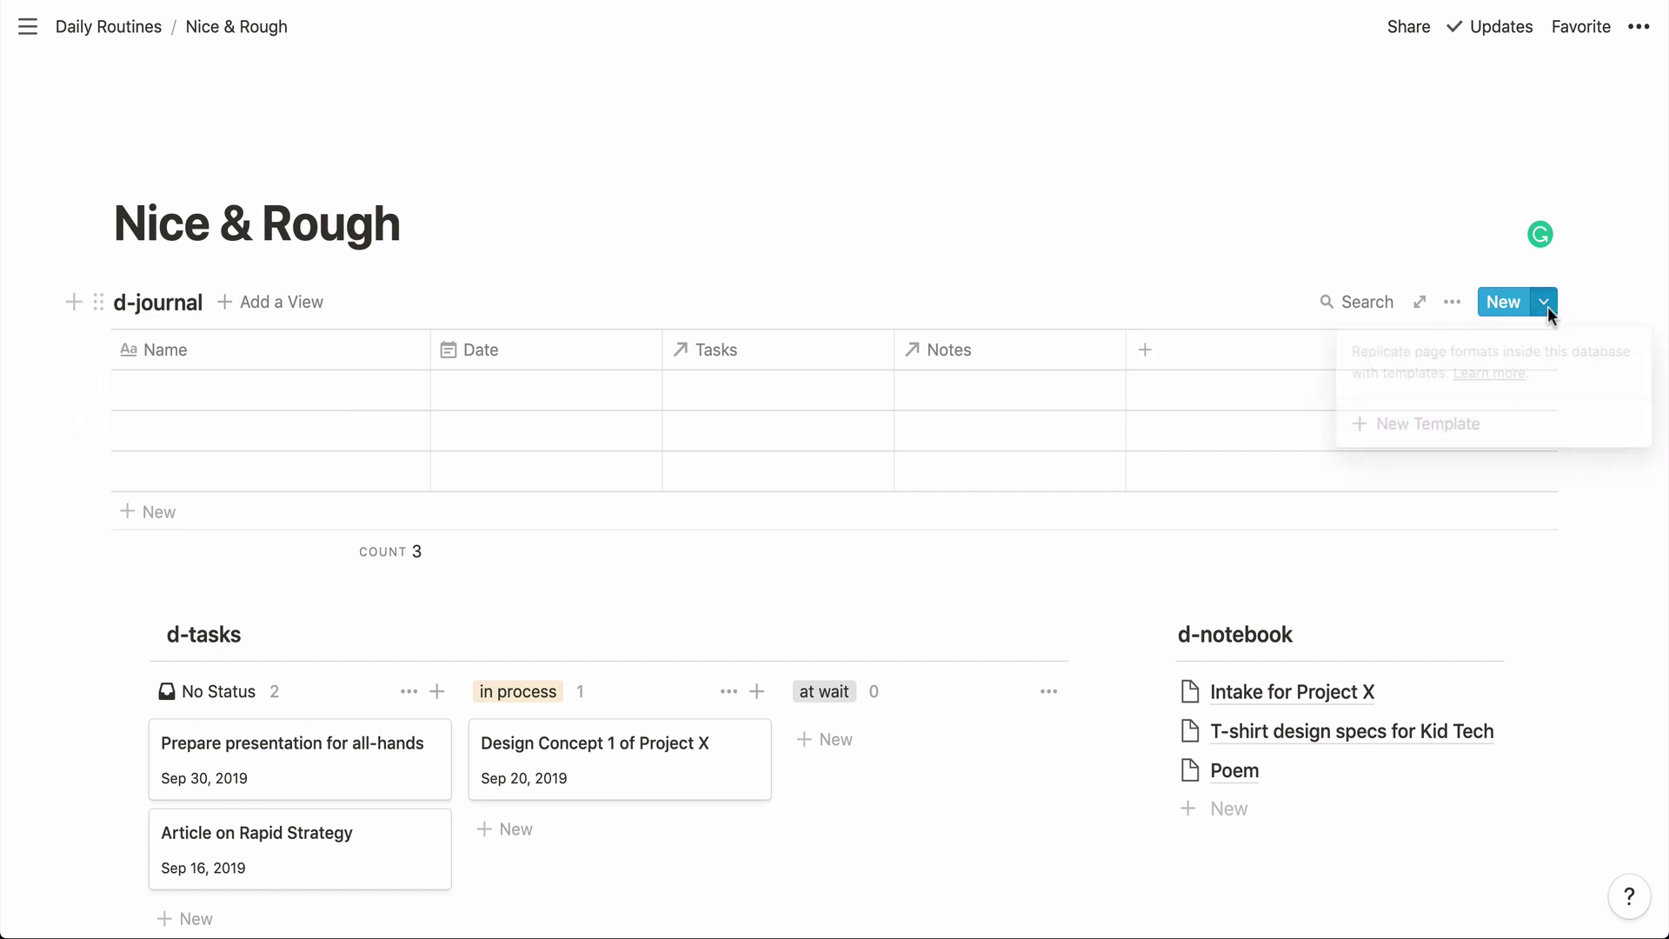
left_click(1248, 265)
left_click(337, 398)
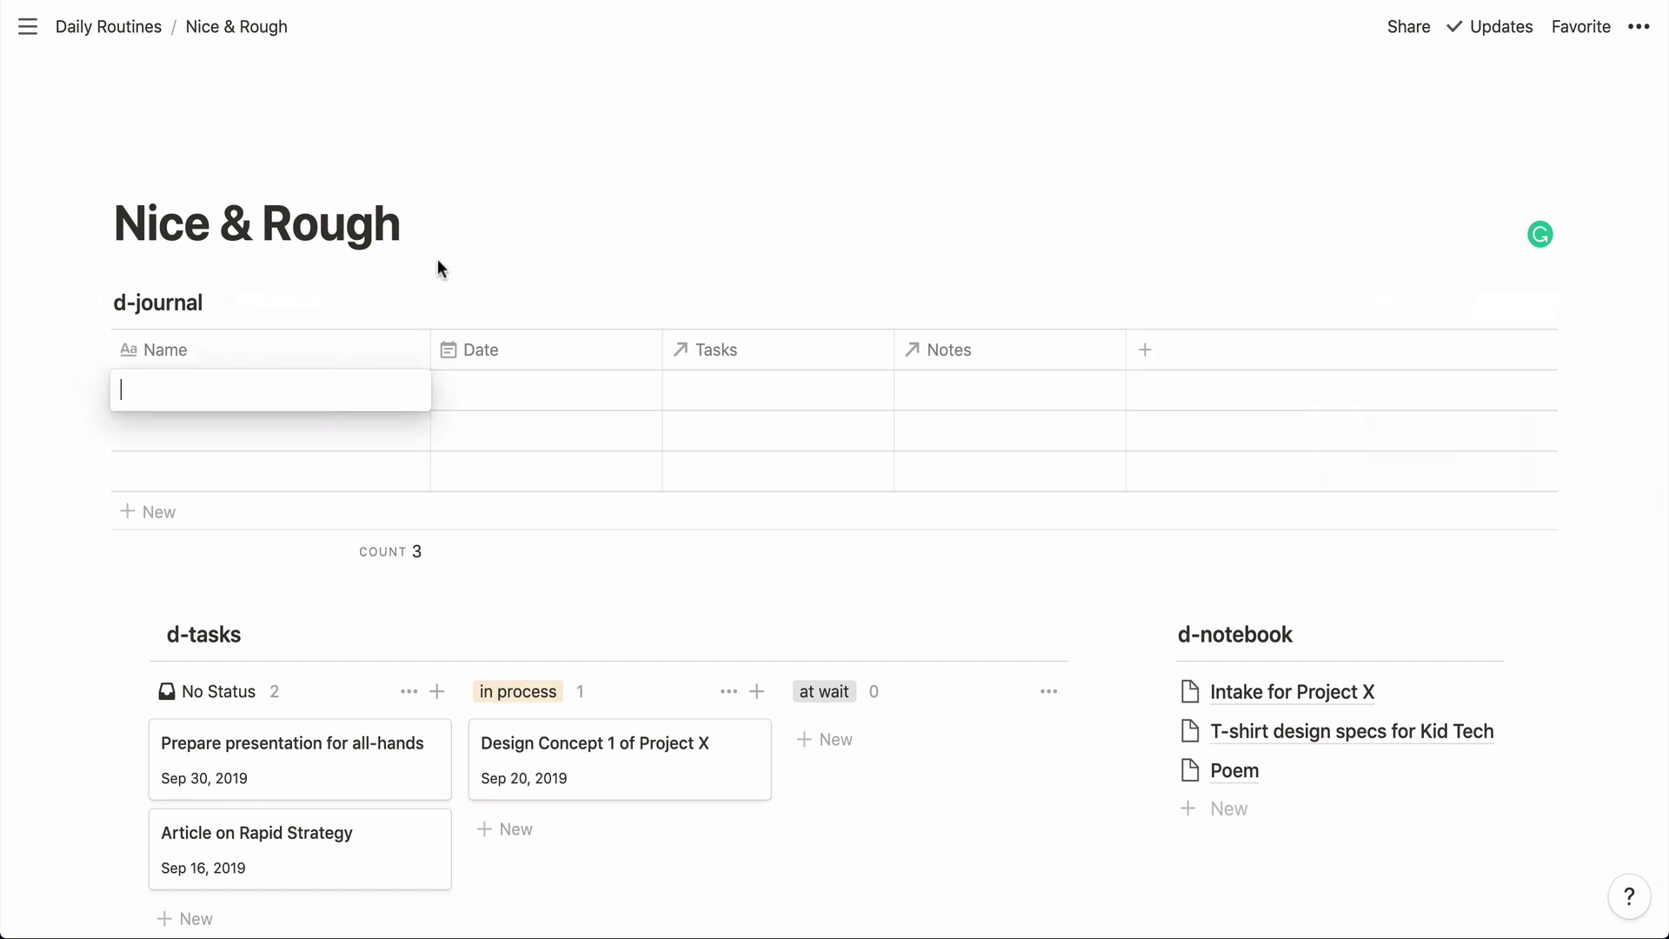
key("Escape")
left_click(392, 393)
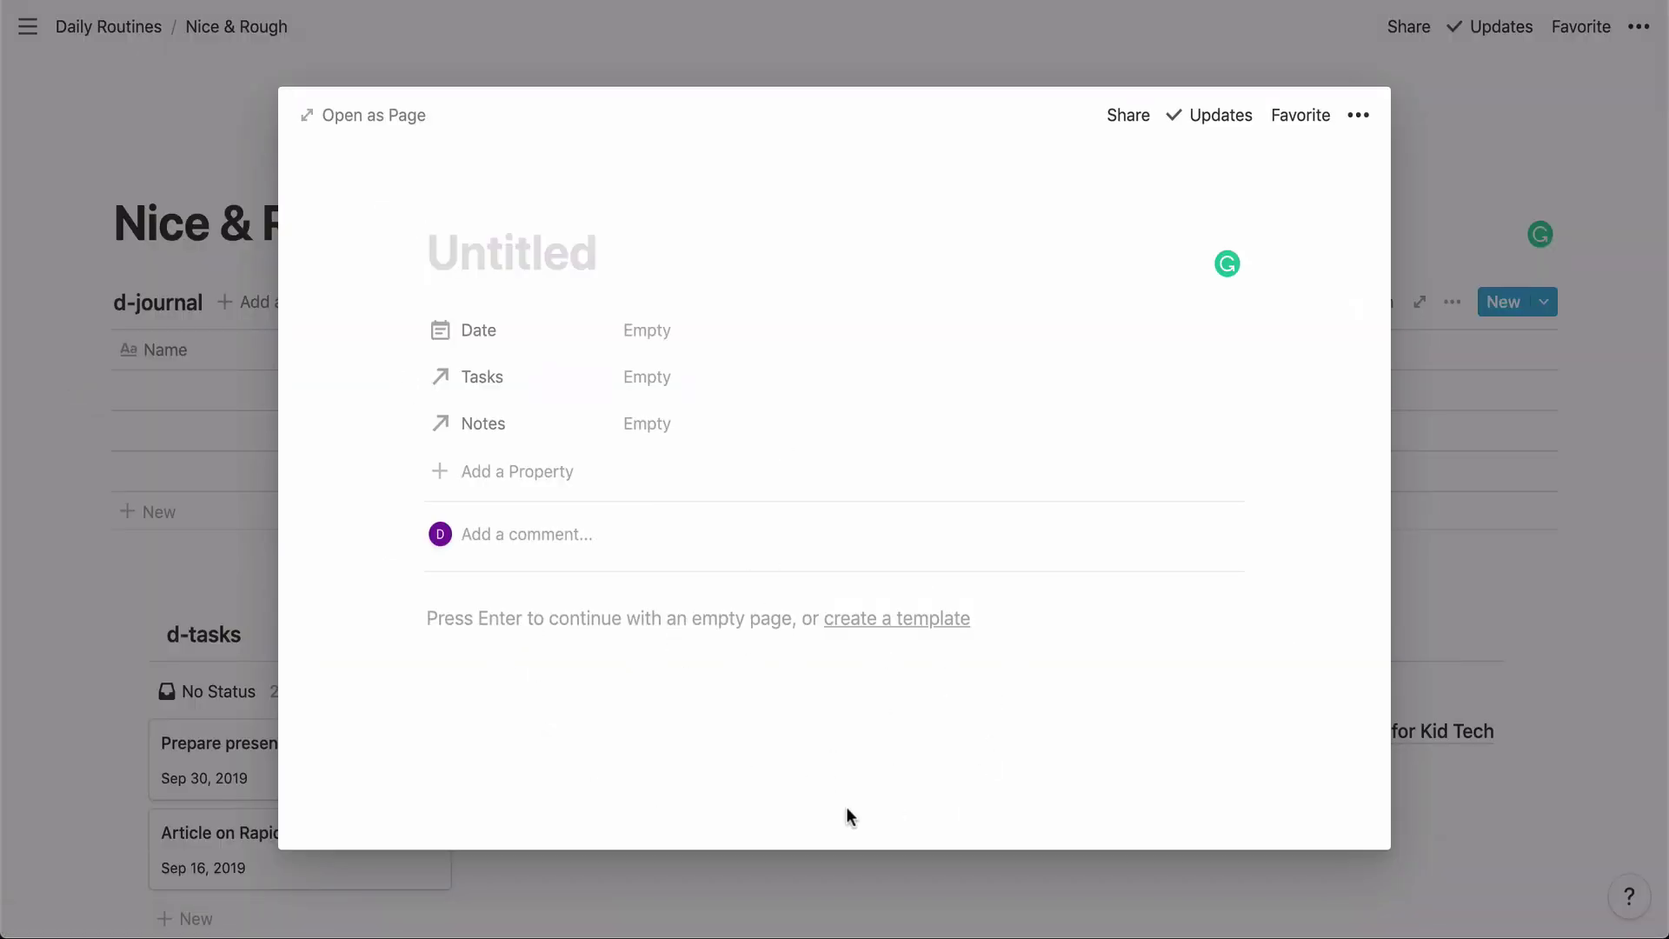
left_click(1453, 224)
- Create a new template in d-journal and title it Daily
left_click(1545, 304)
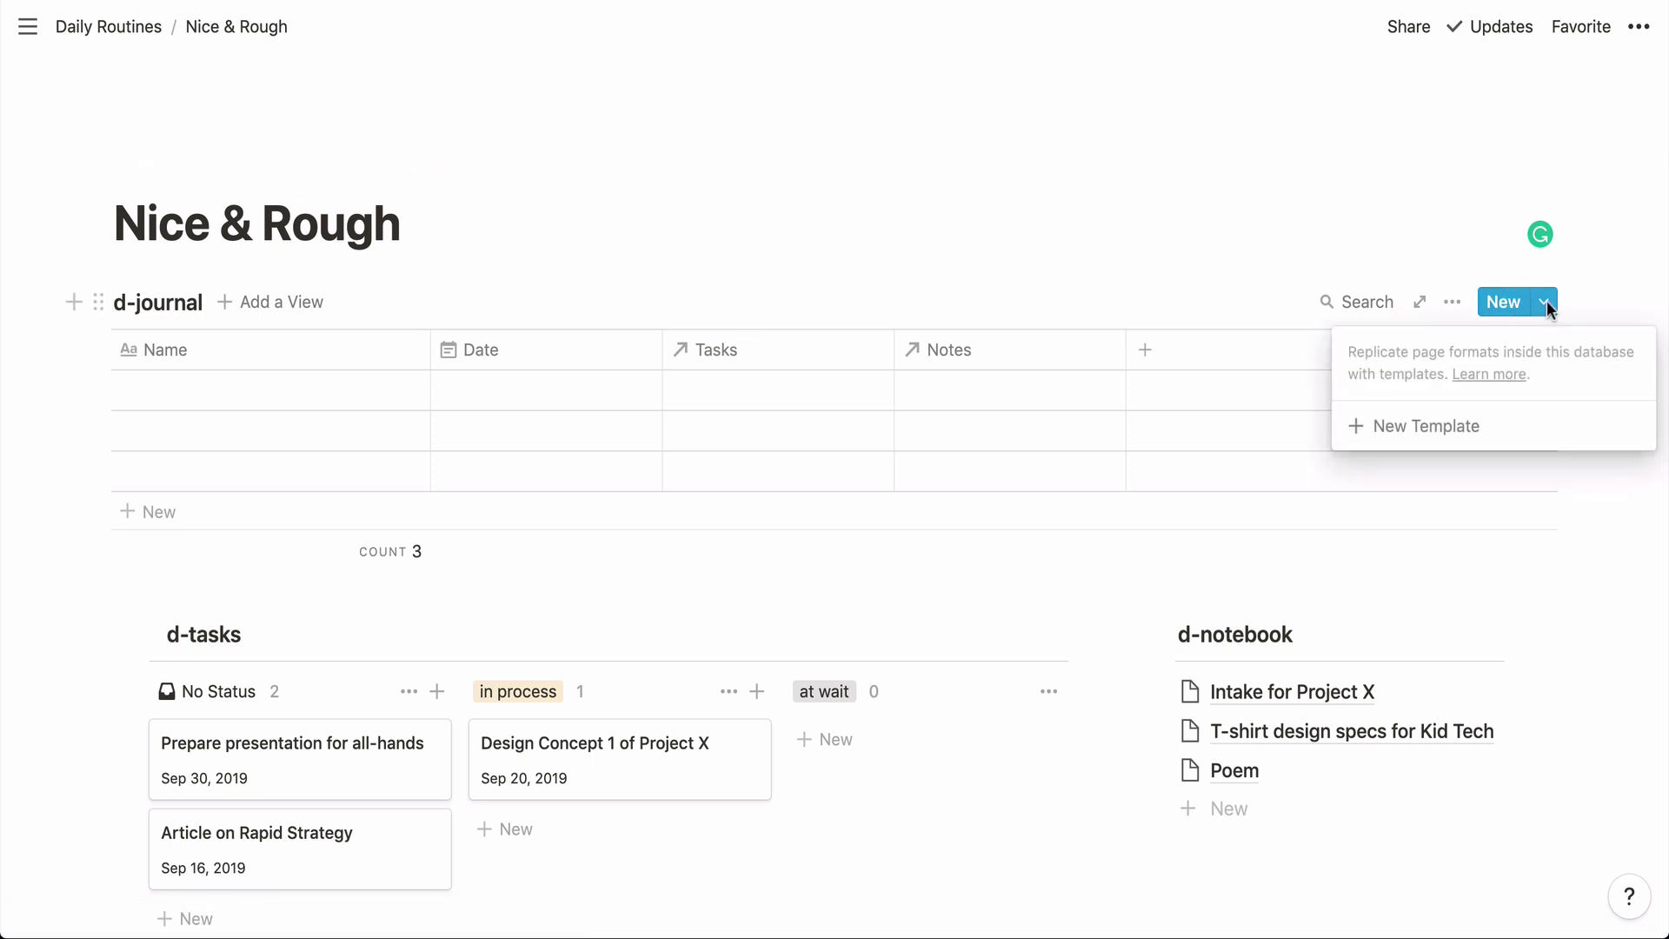
left_click(1425, 427)
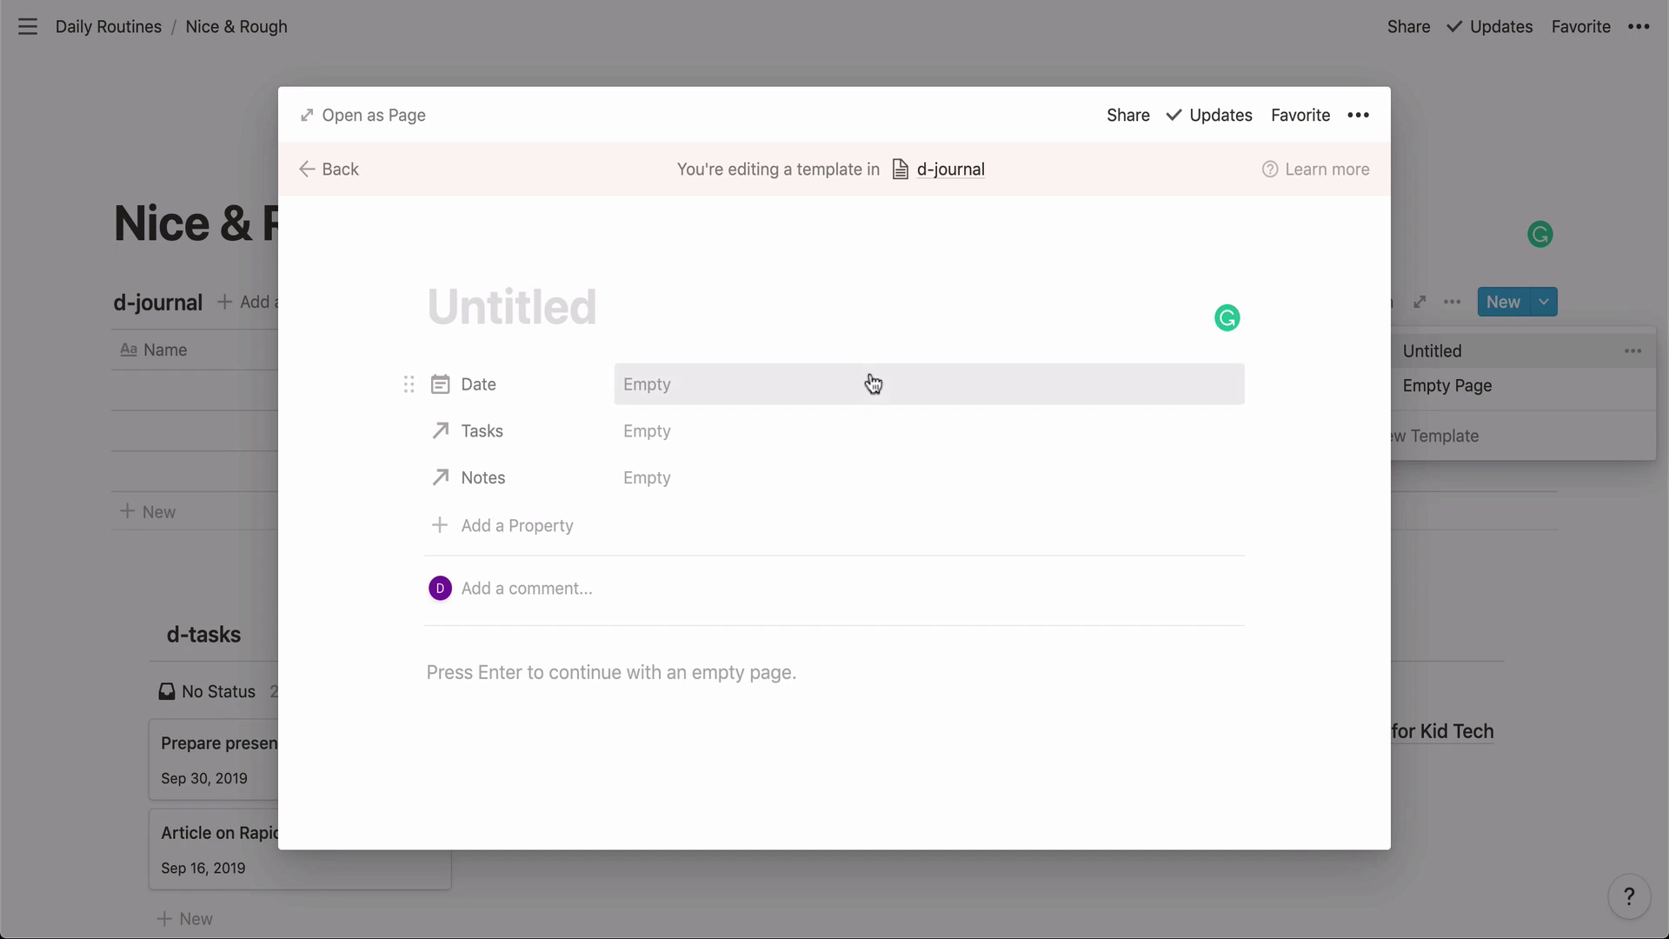
left_click(546, 330)
type("Daily")
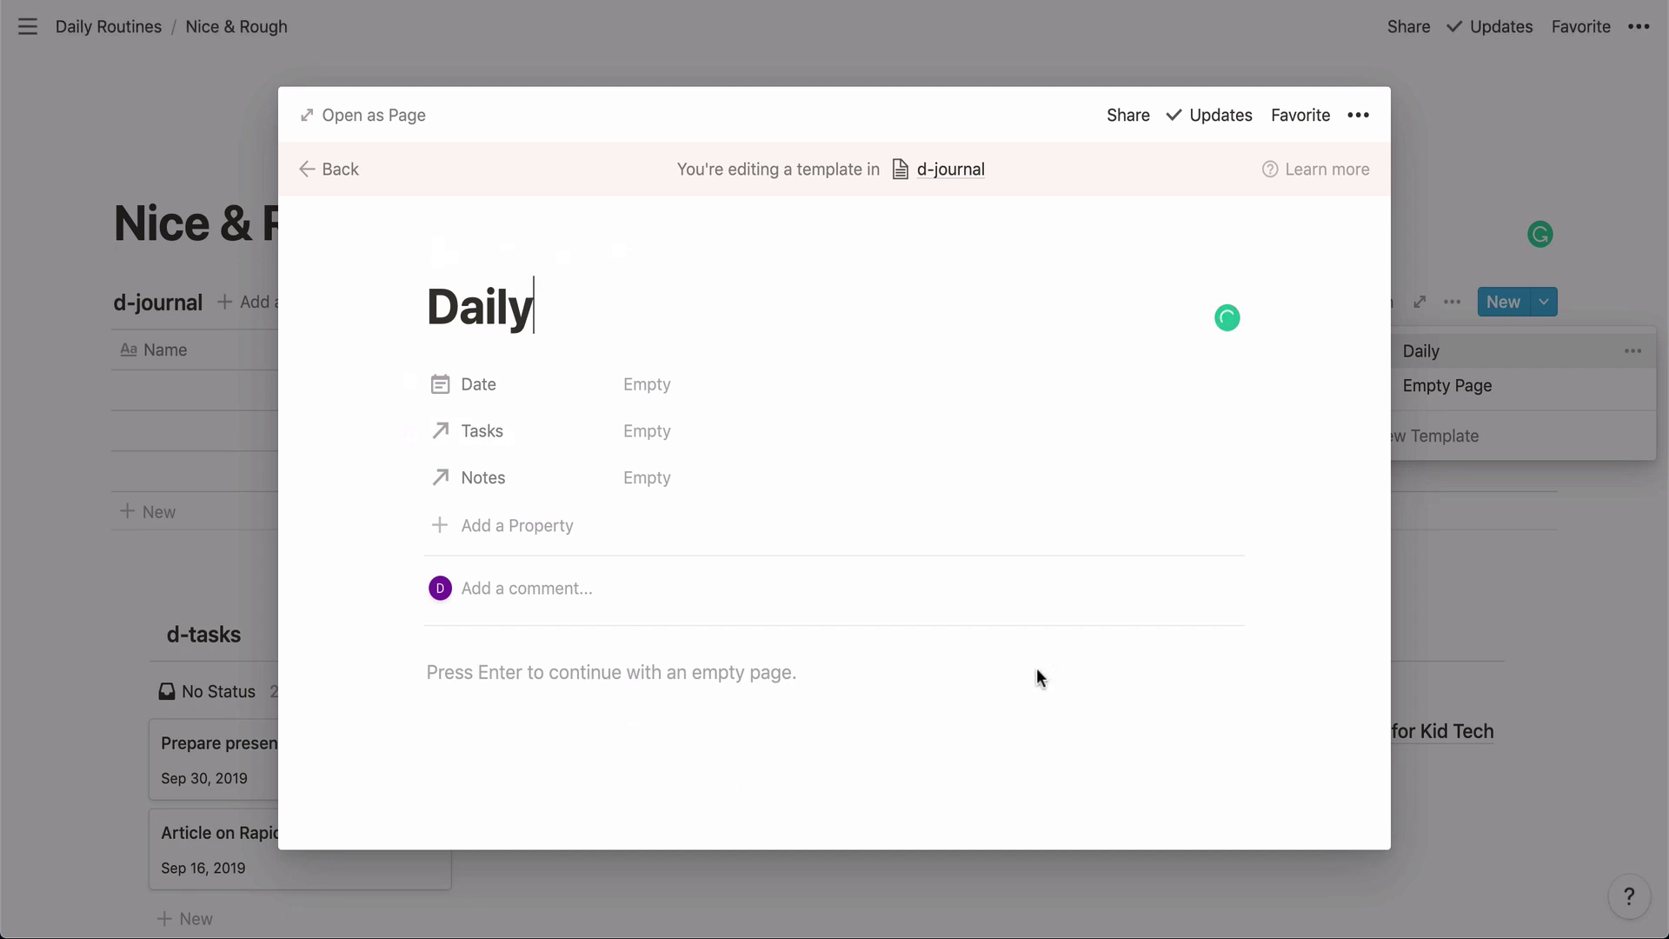
- Expand the Daily template to a full-width page and add the lines Morning, Projects, Habits and Evening
left_click(387, 120)
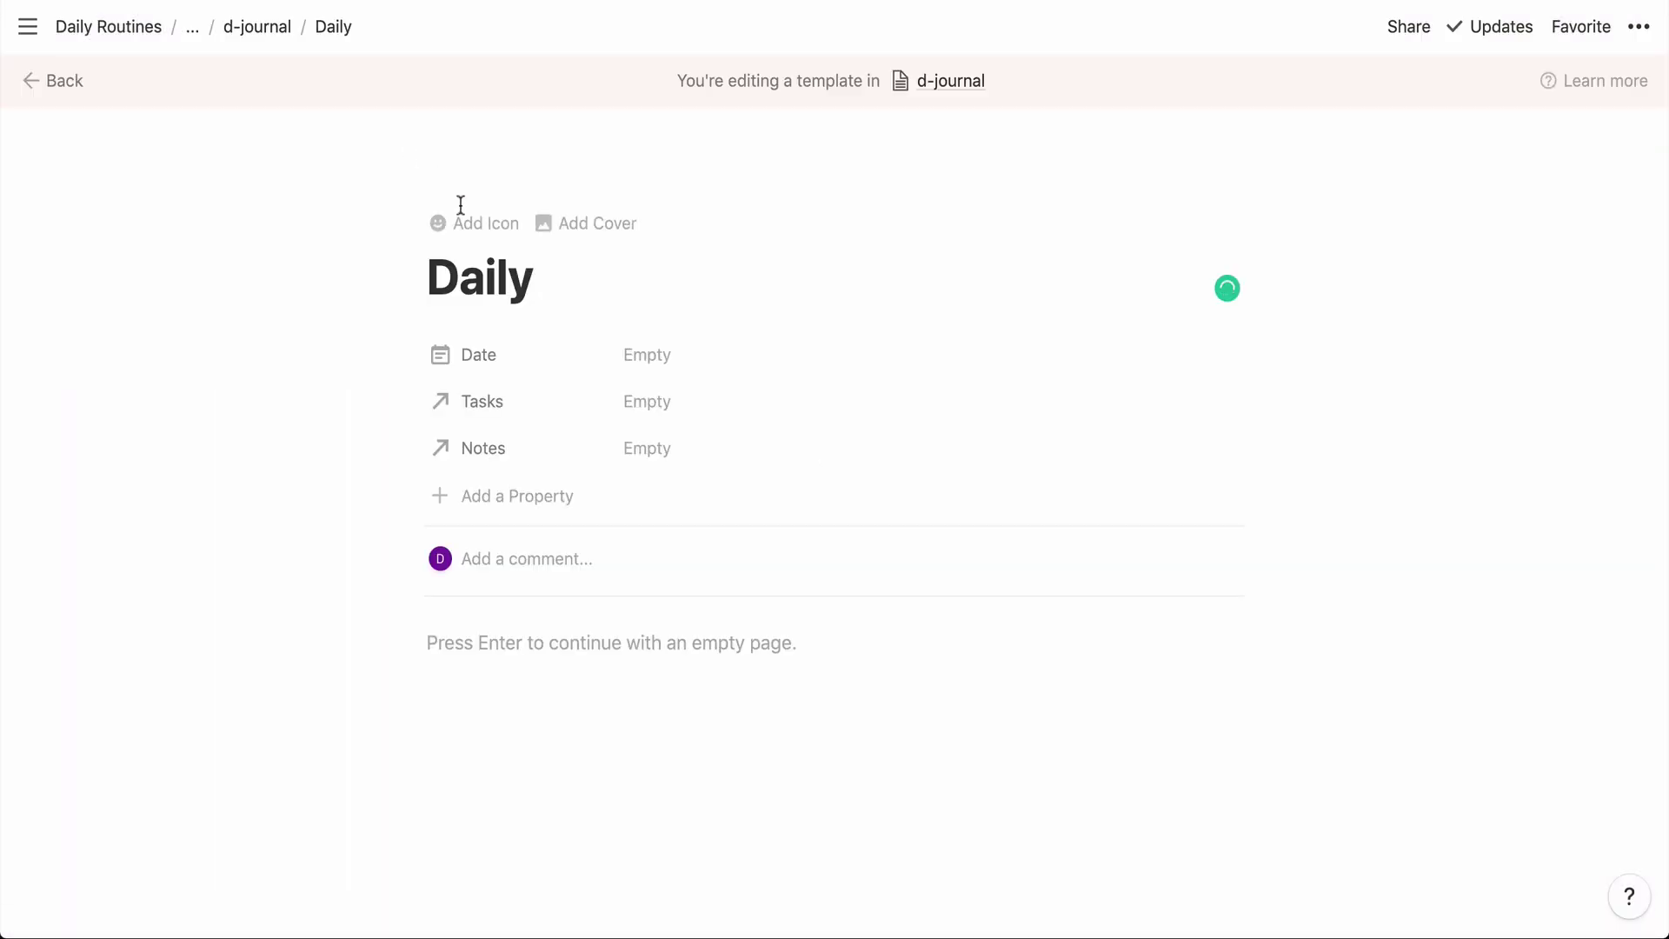
left_click(1638, 32)
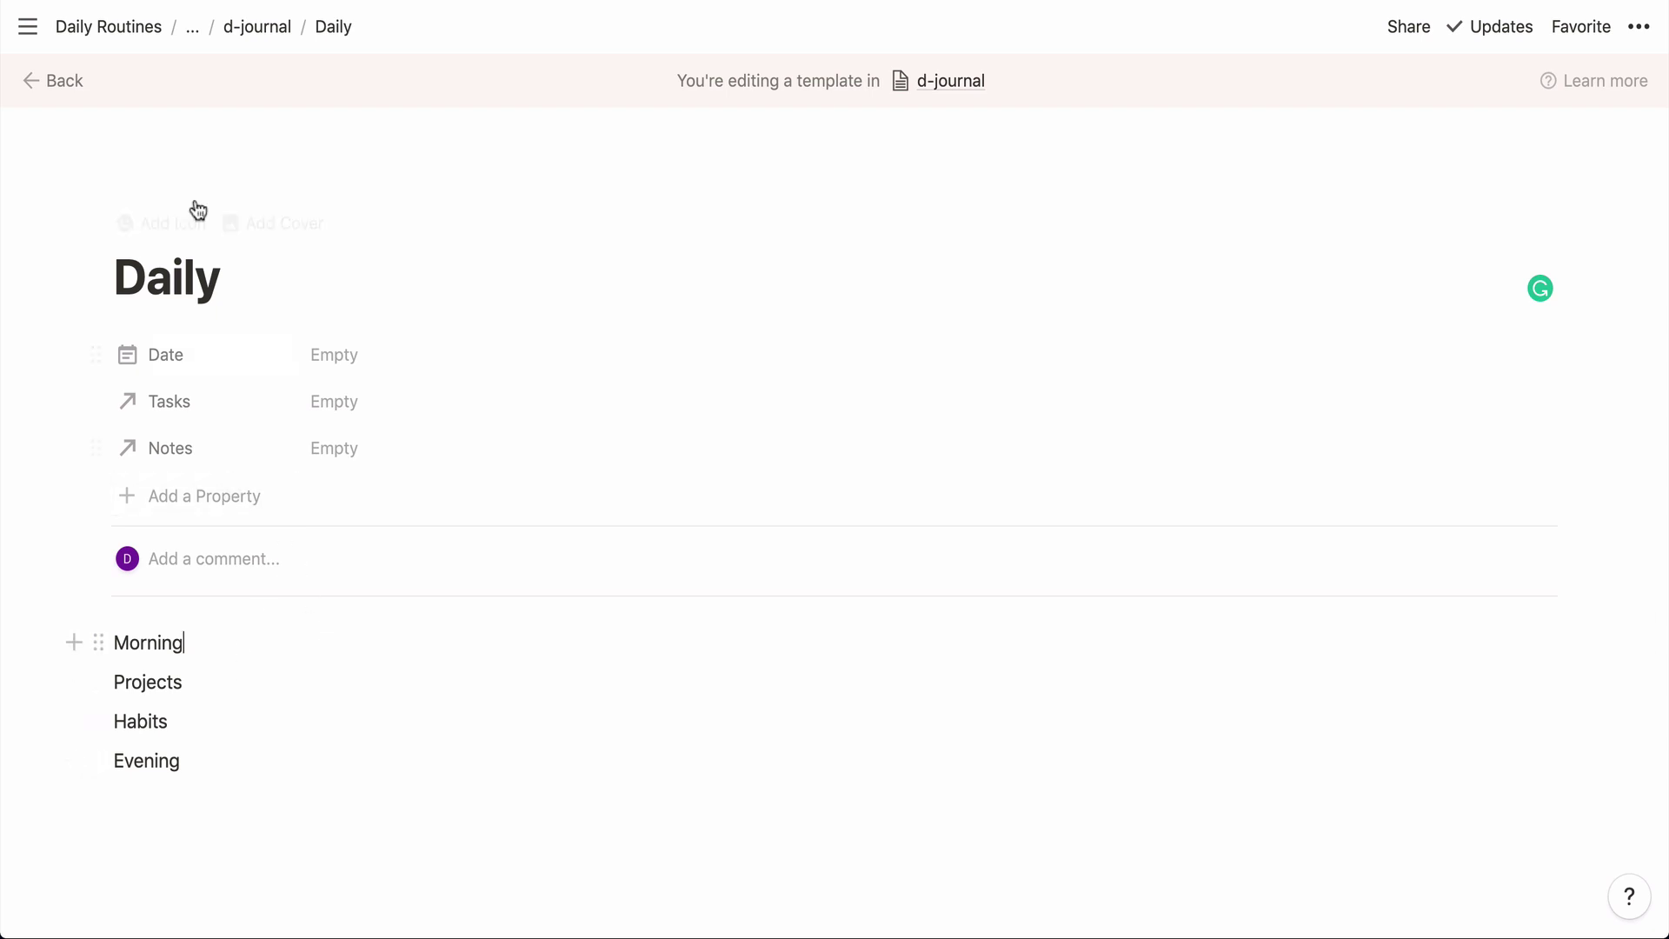
- Duplicate the Daily template in d-journal and title the copy Weekend
left_click(252, 29)
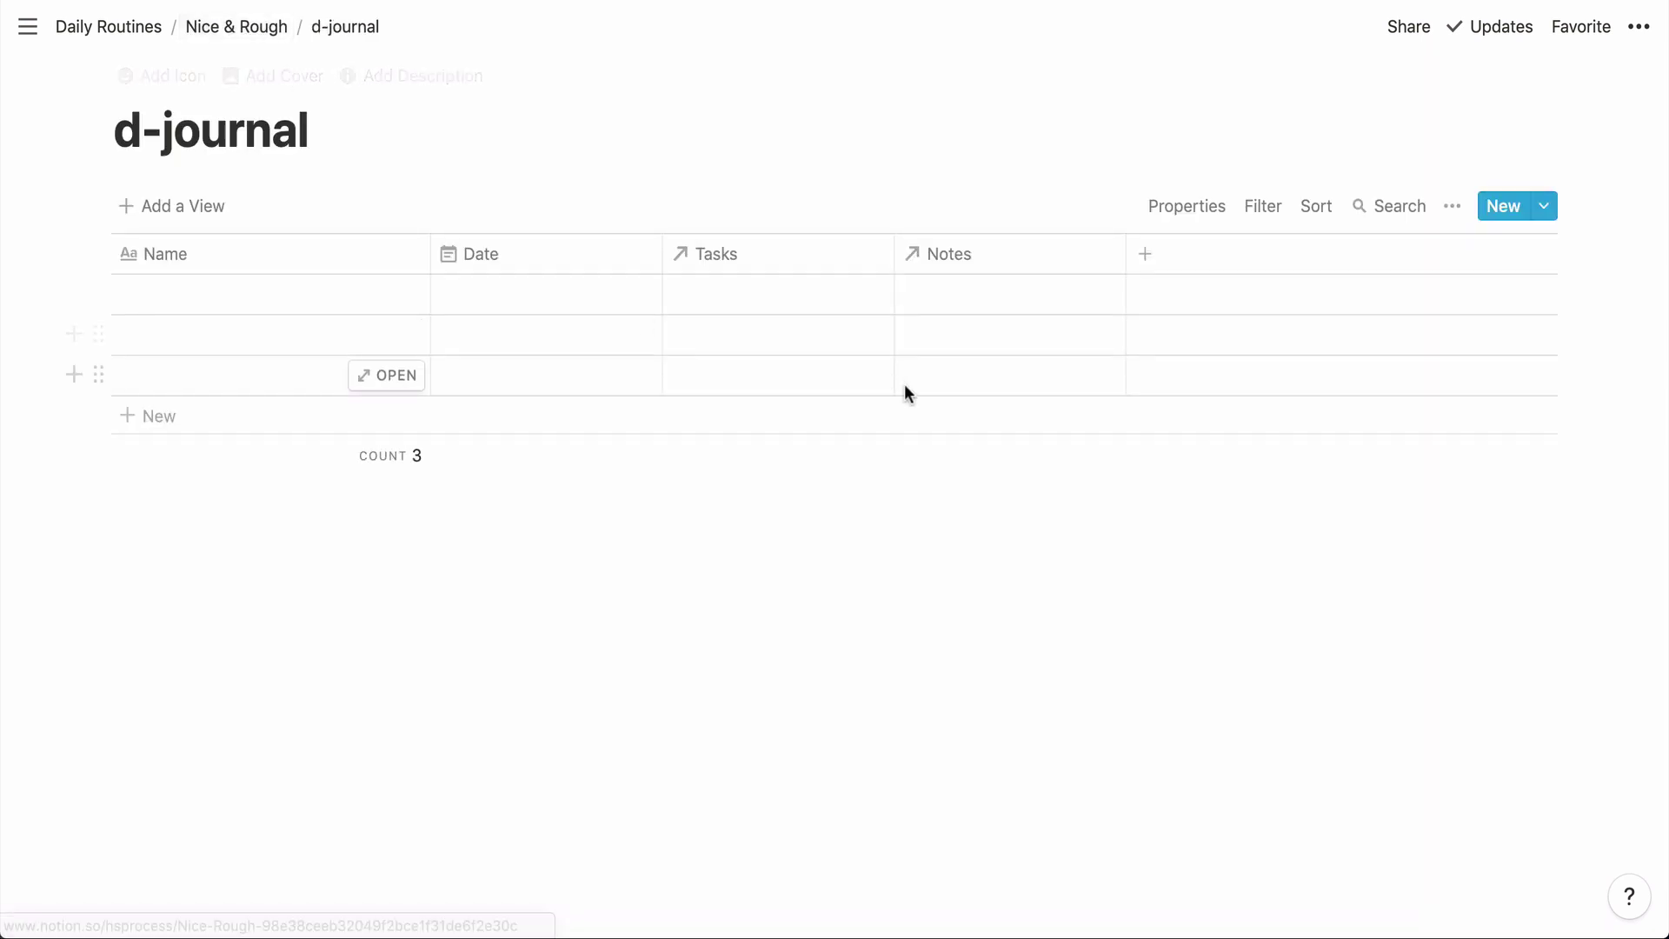
left_click(1548, 221)
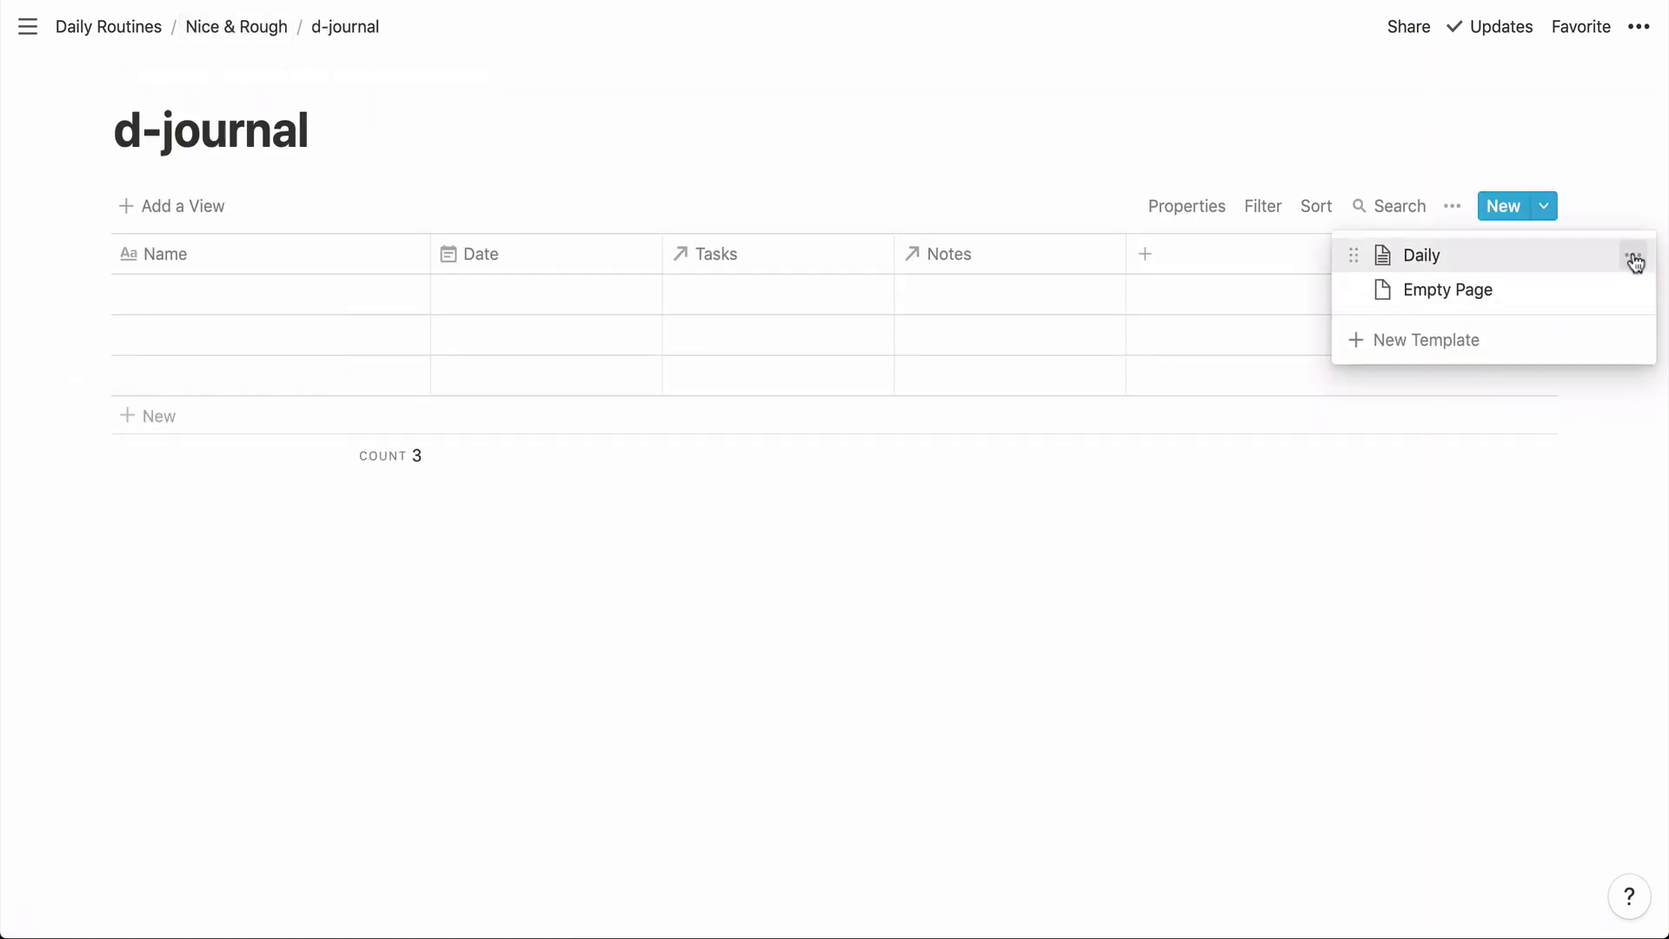
left_click(1631, 256)
left_click(1534, 255)
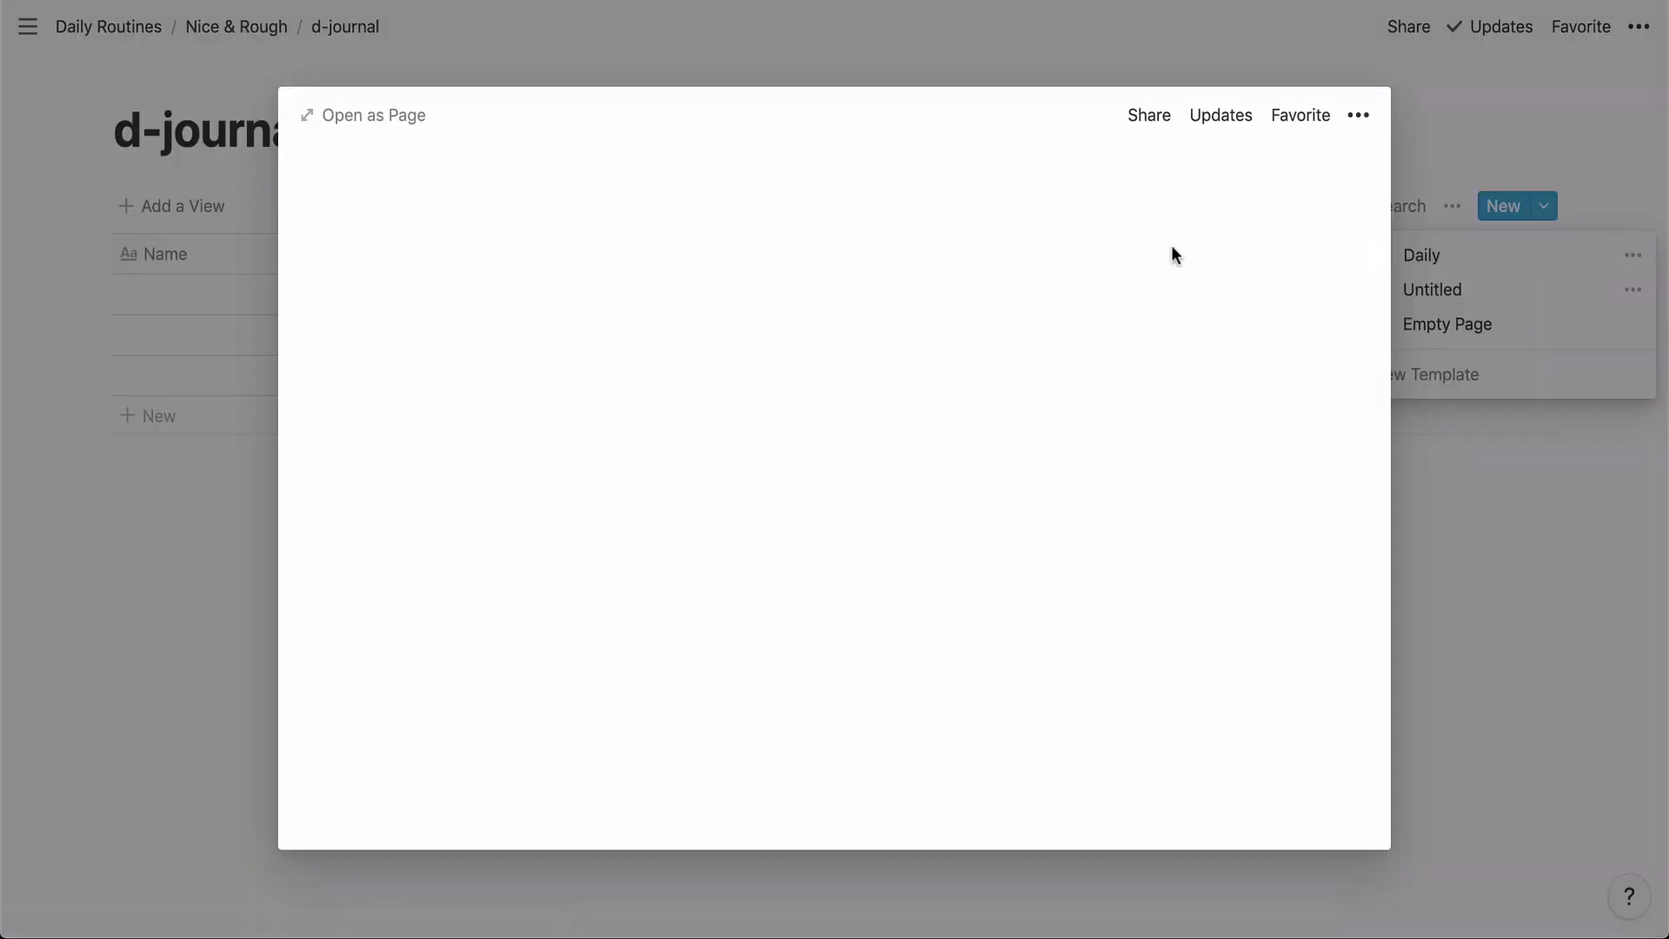
left_click_drag(709, 308, 412, 315)
type("Wek")
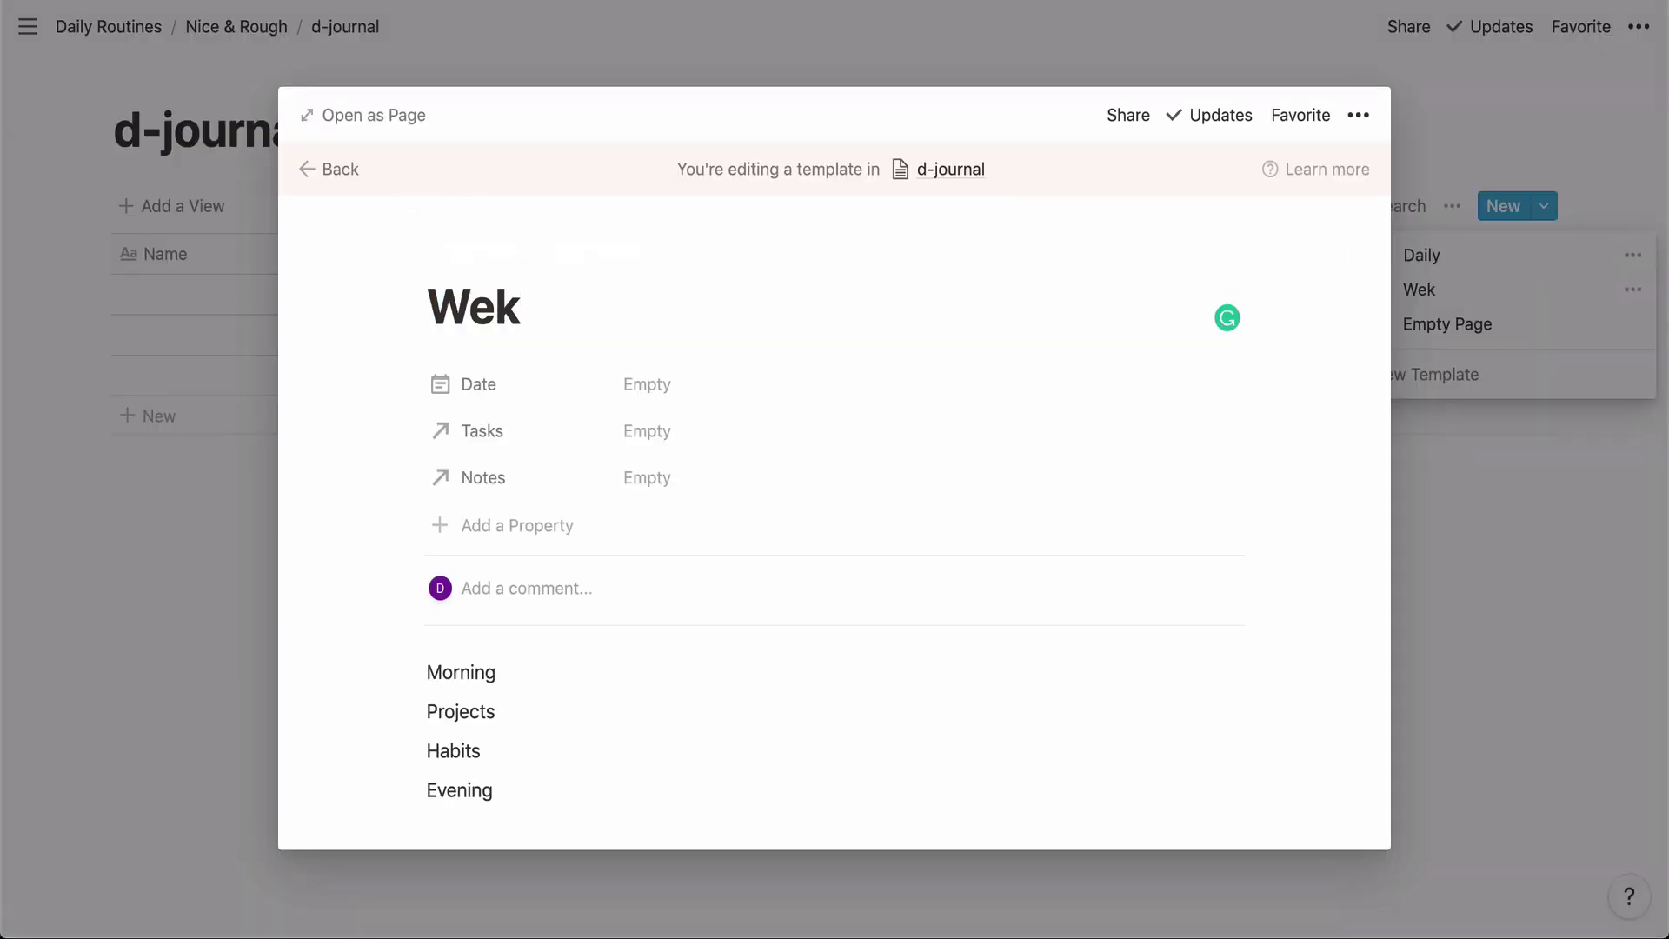
key("BackSpace")
type("ekend")
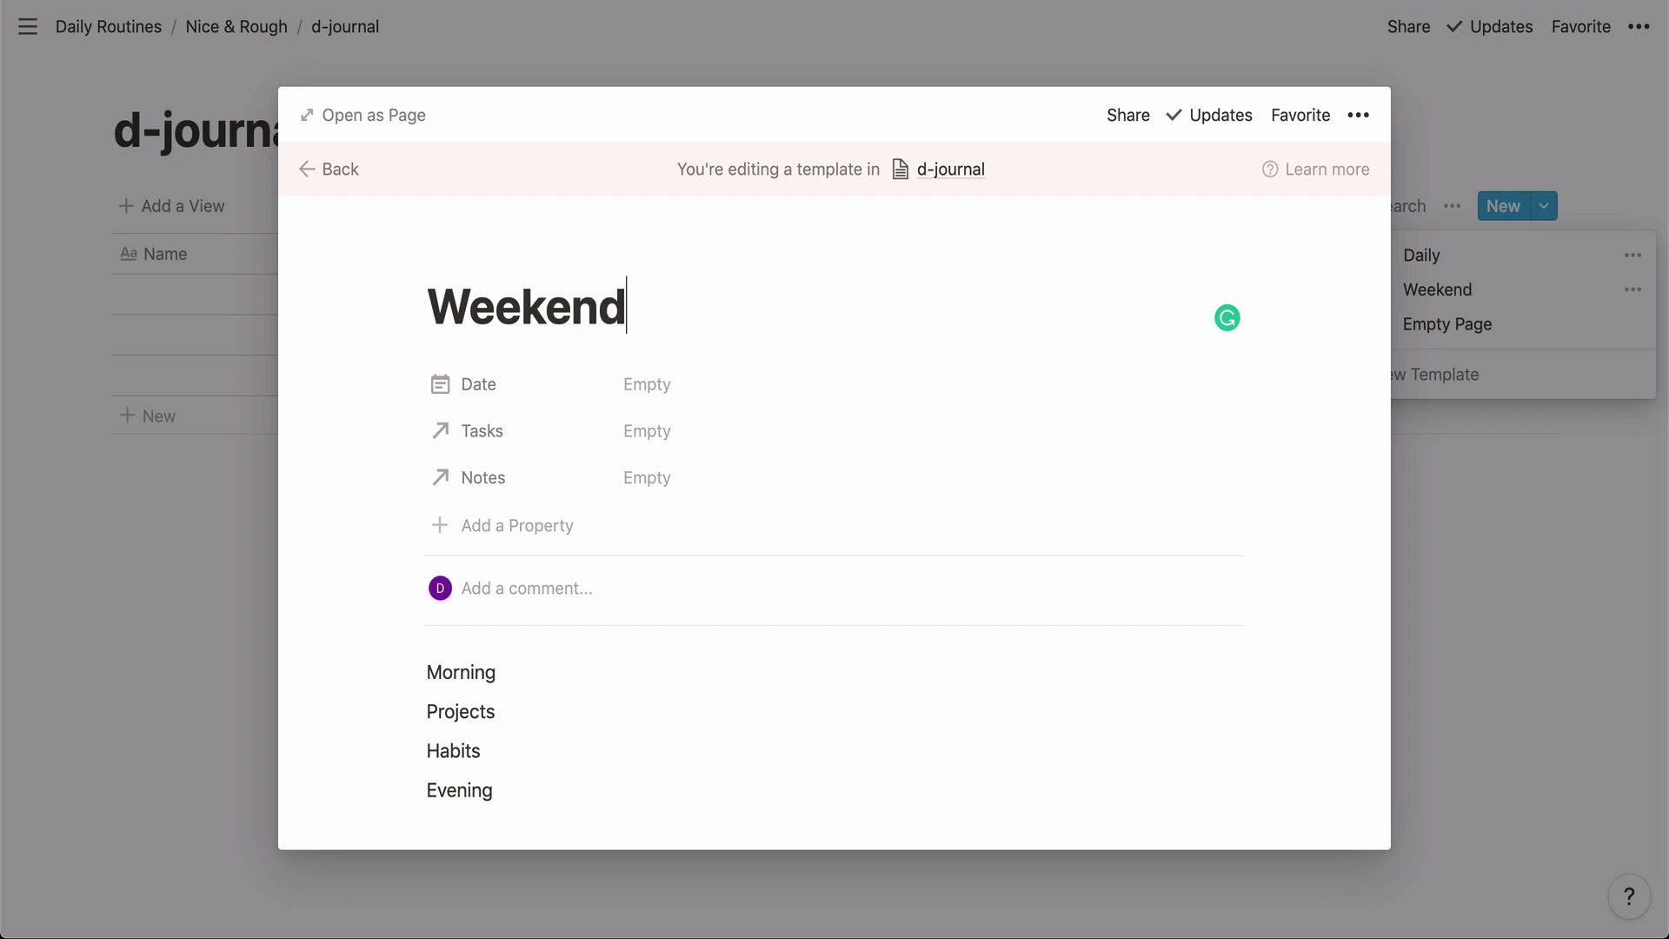
- Replace the Projects line with Afternoon in the Weekend template and close the template
double_click(459, 706)
type("Afternoon")
left_click(211, 700)
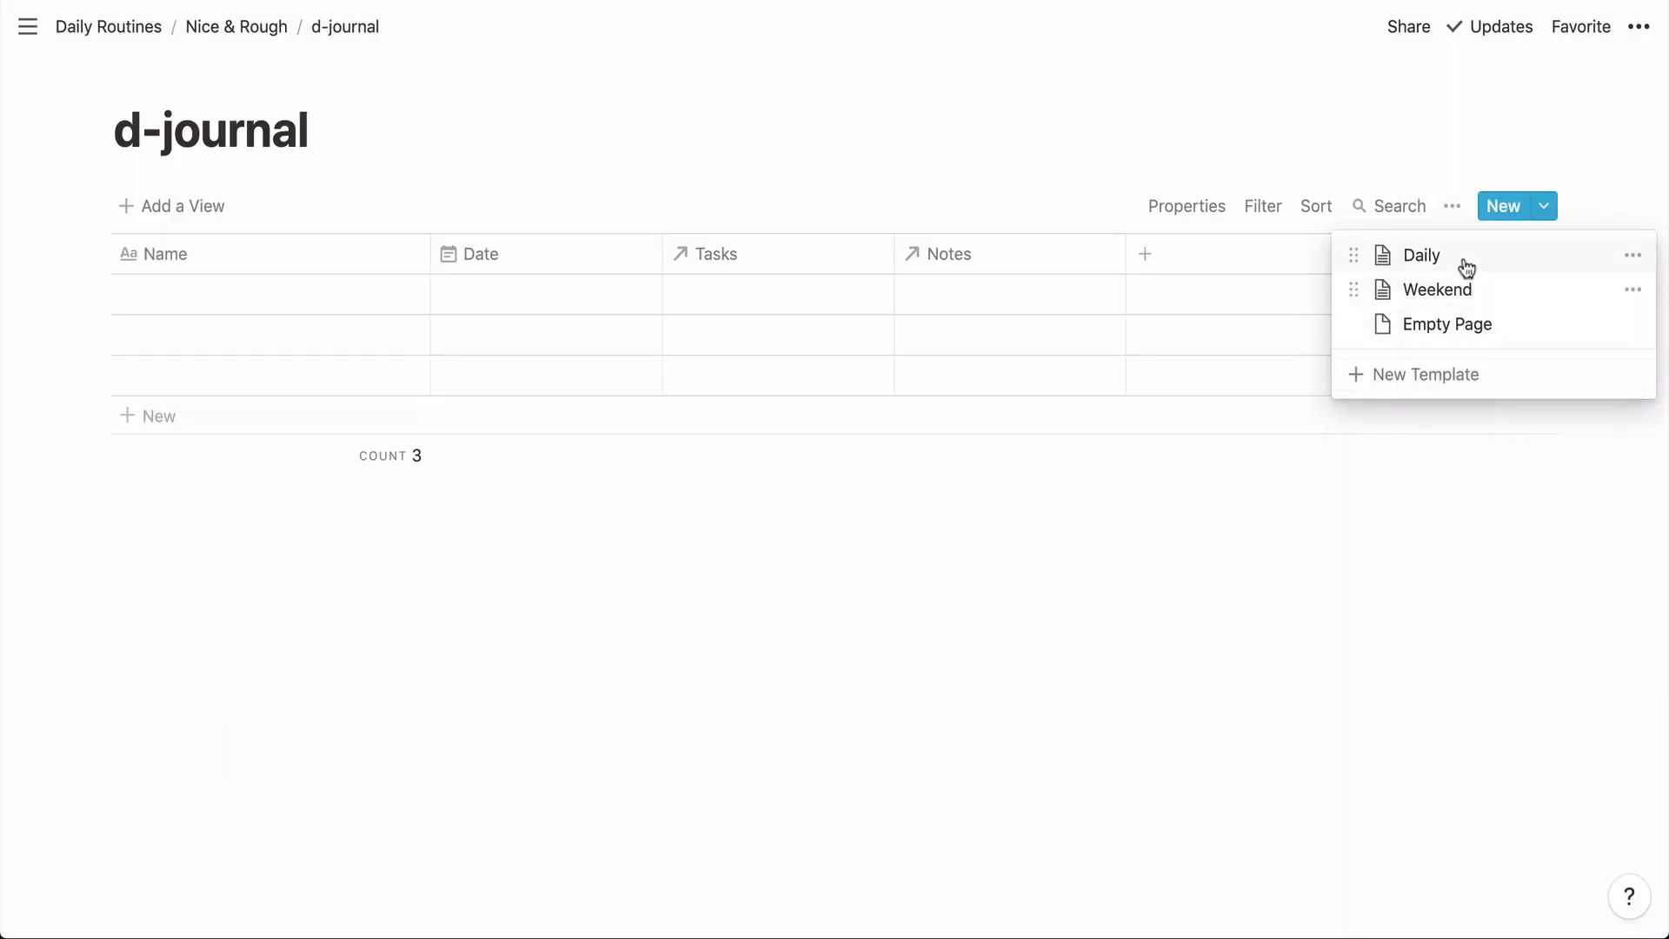
left_click(947, 191)
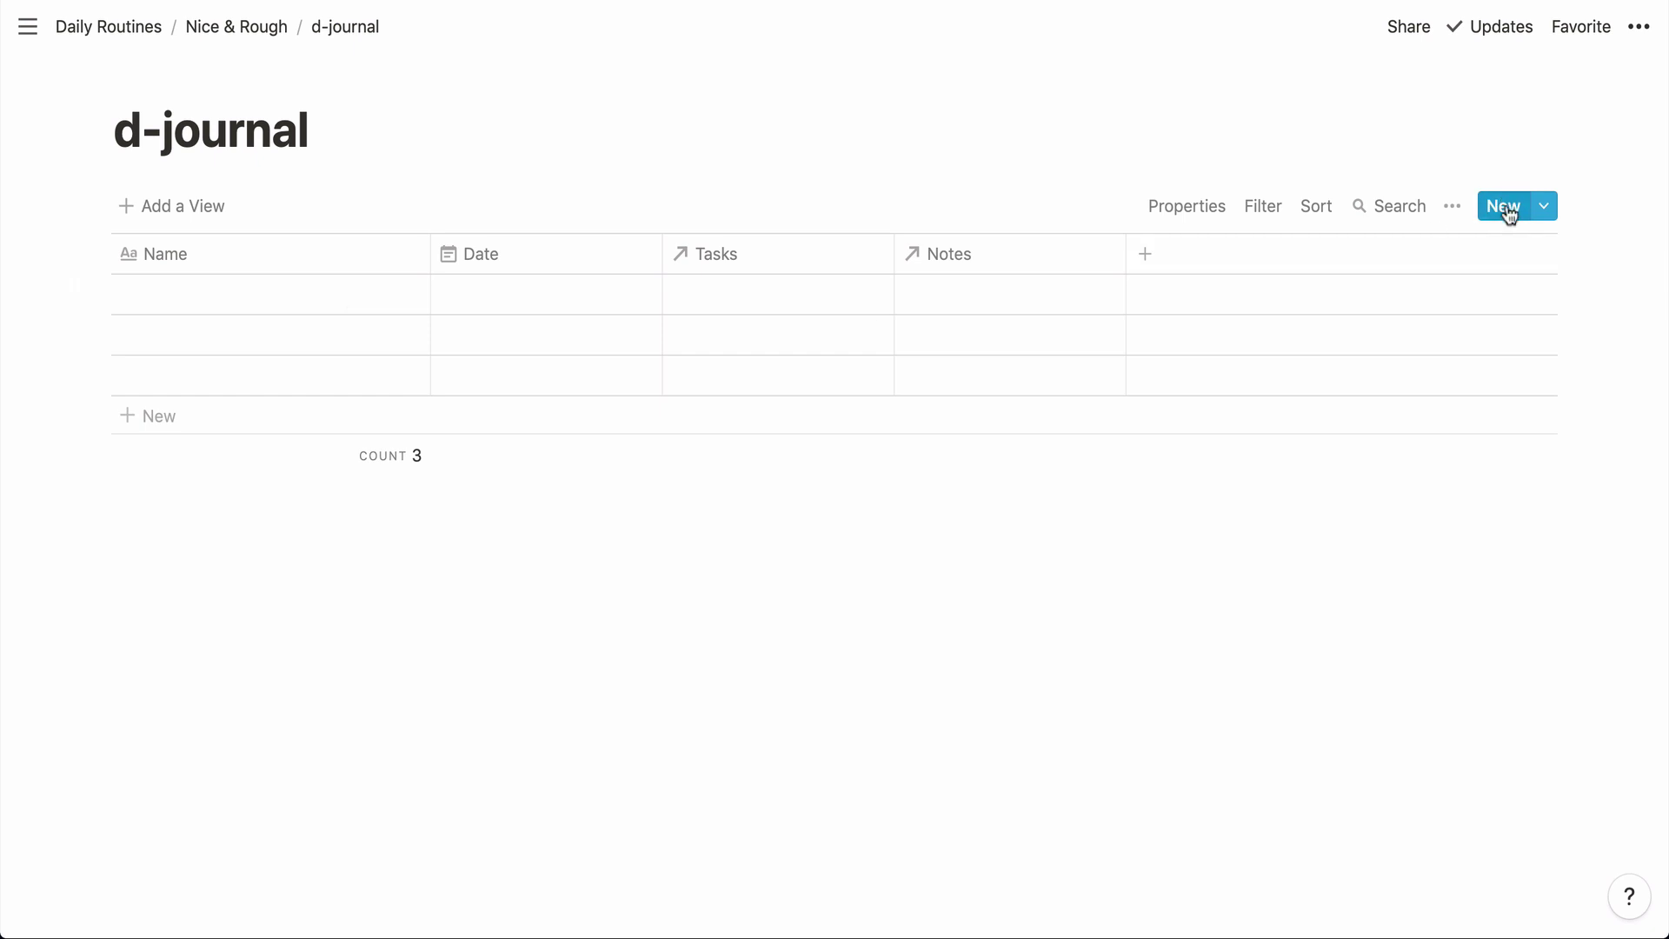
left_click(1541, 214)
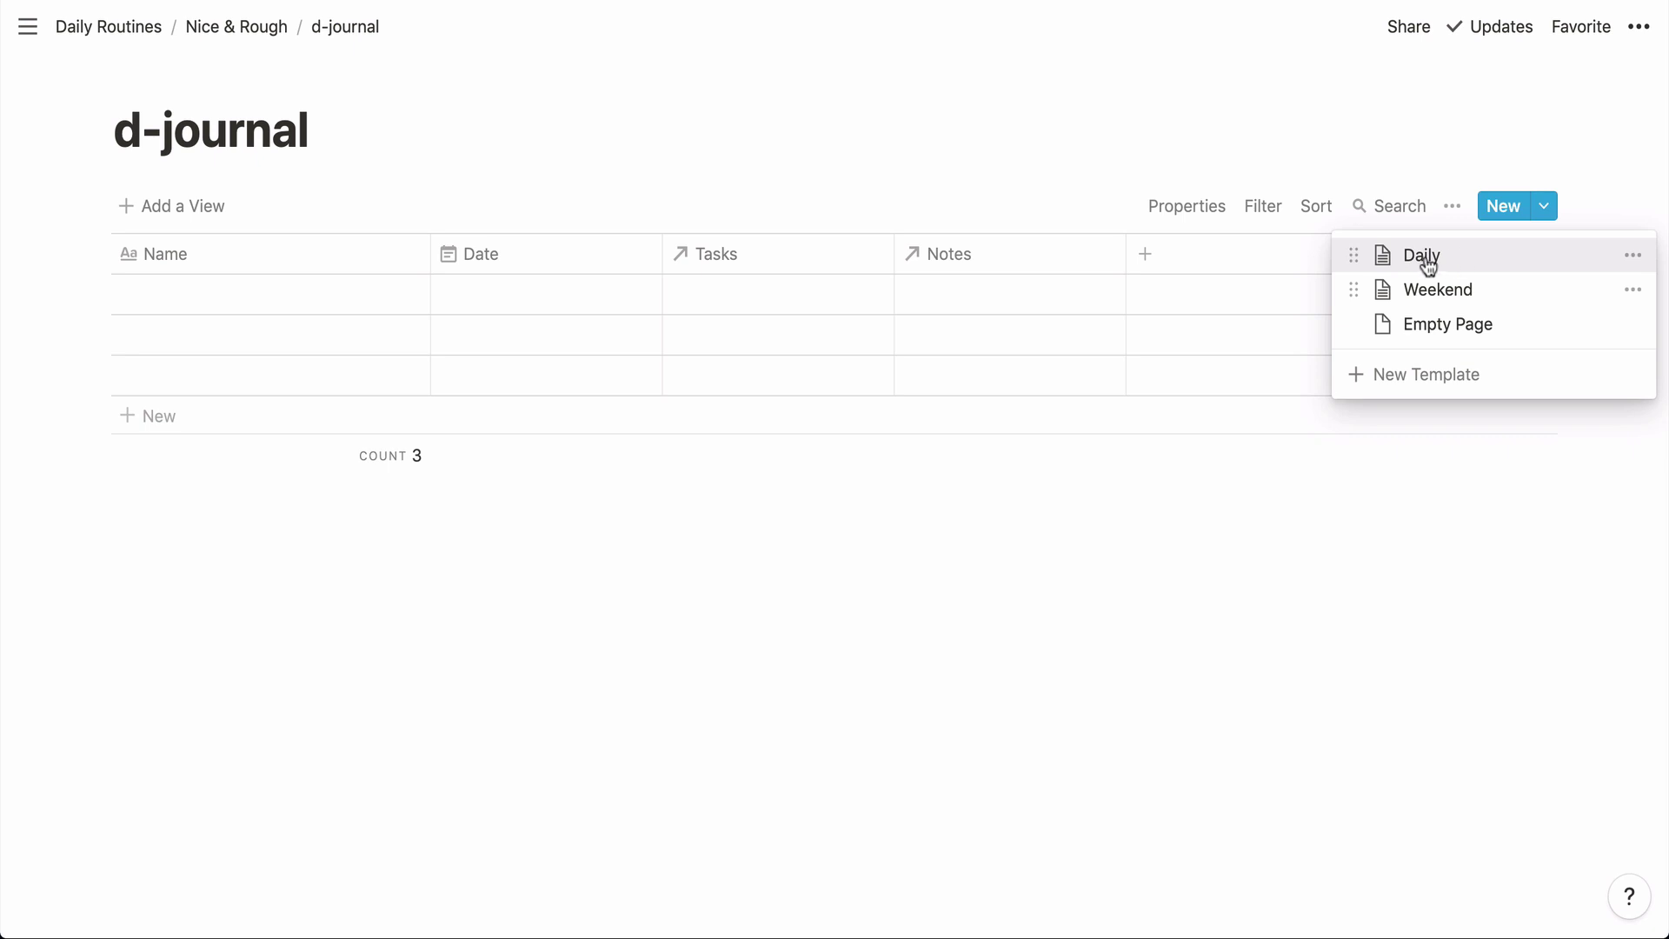
left_click(1295, 161)
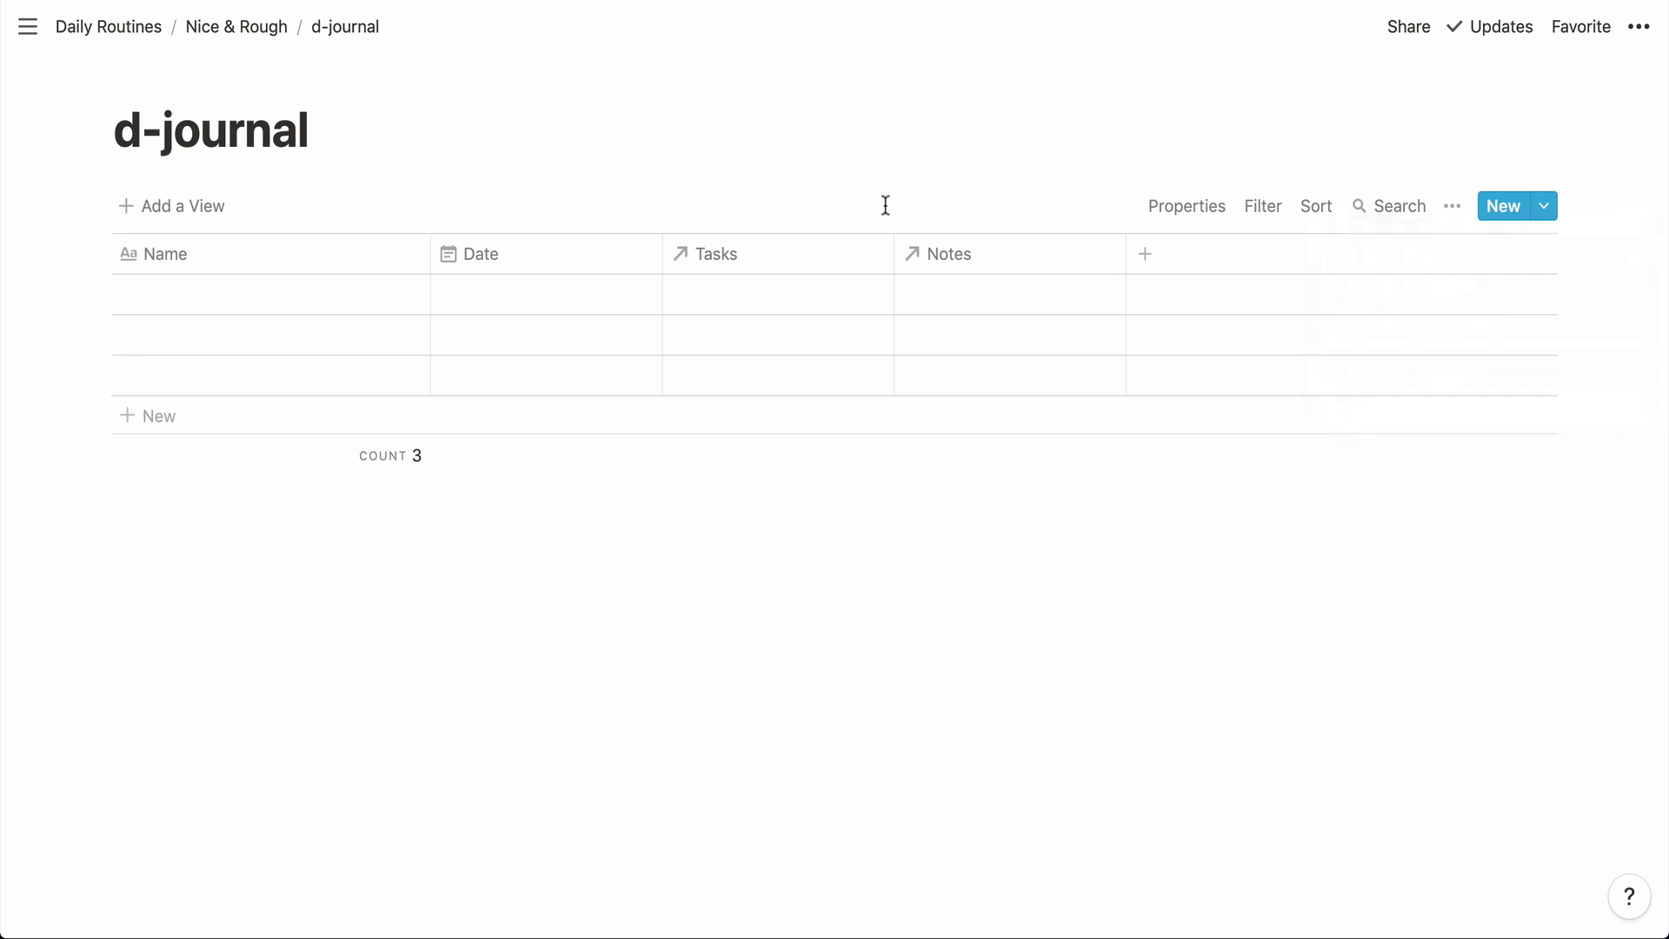
left_click(383, 292)
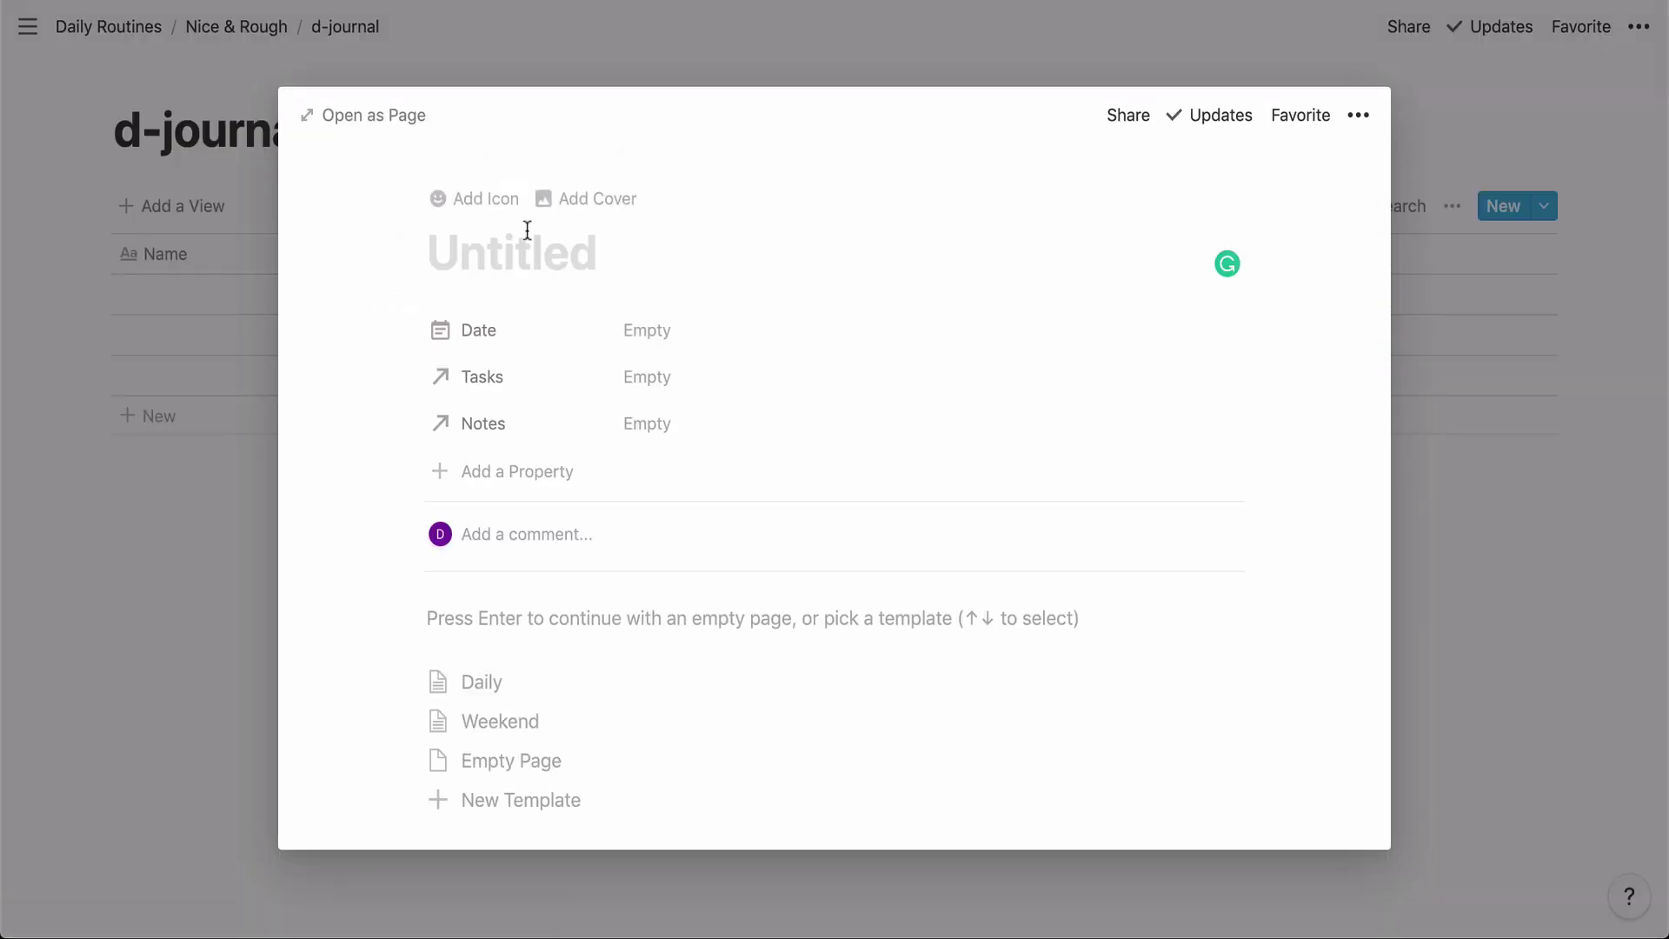
scroll(660, 522, "down", 3)
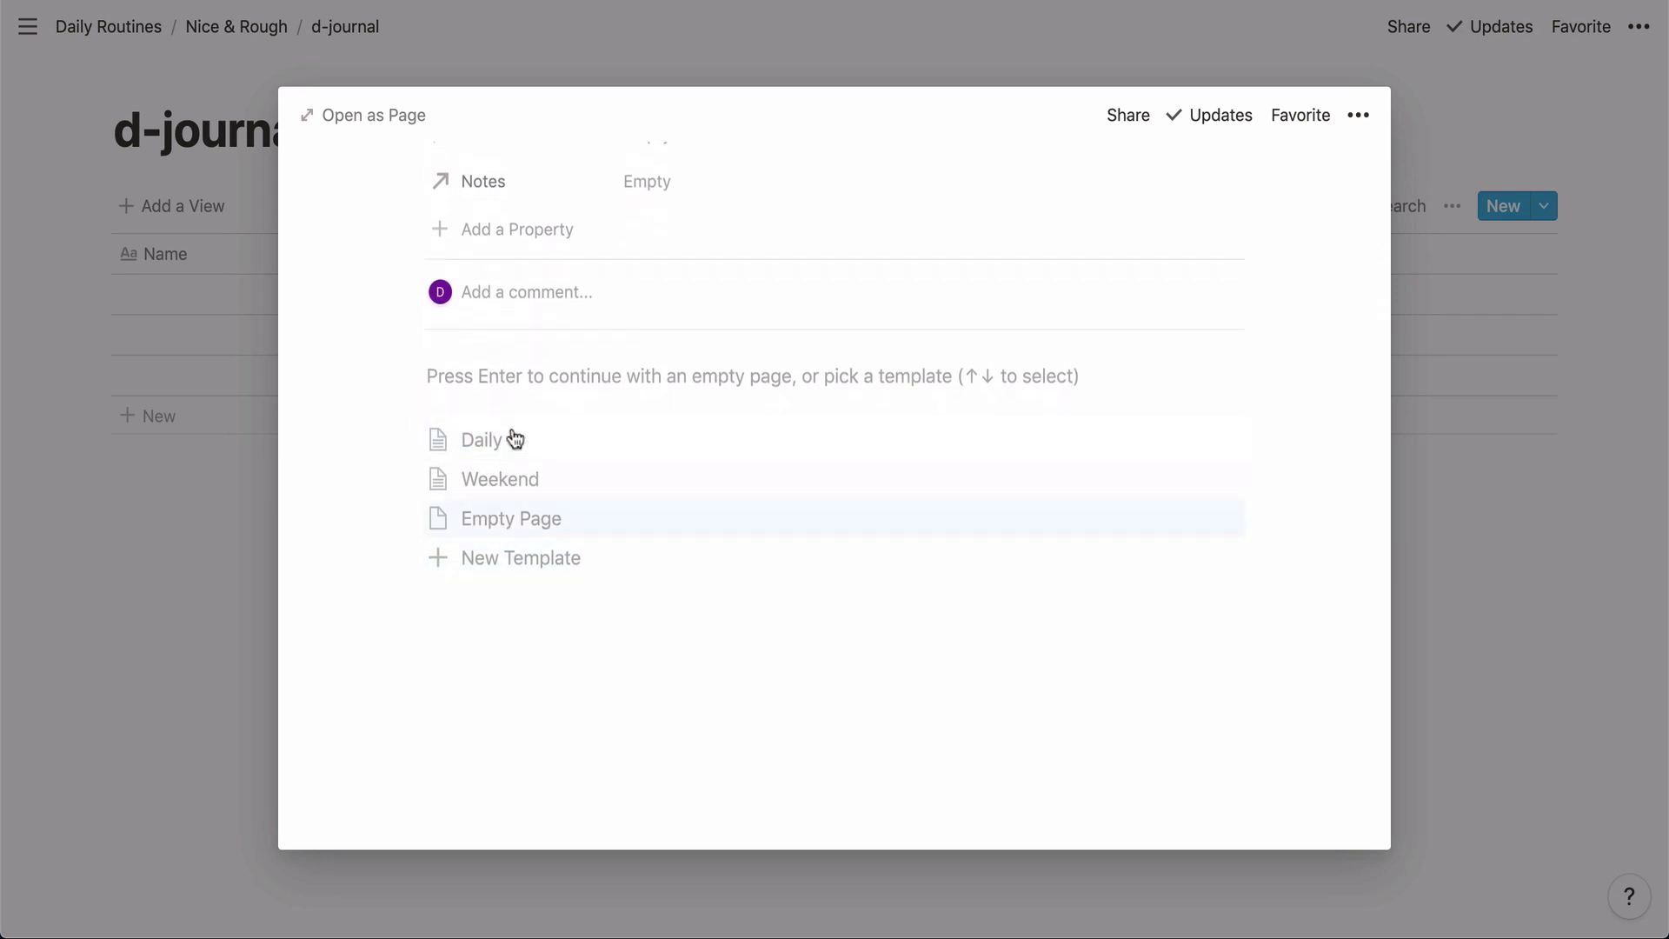
scroll(532, 461, "up", 3)
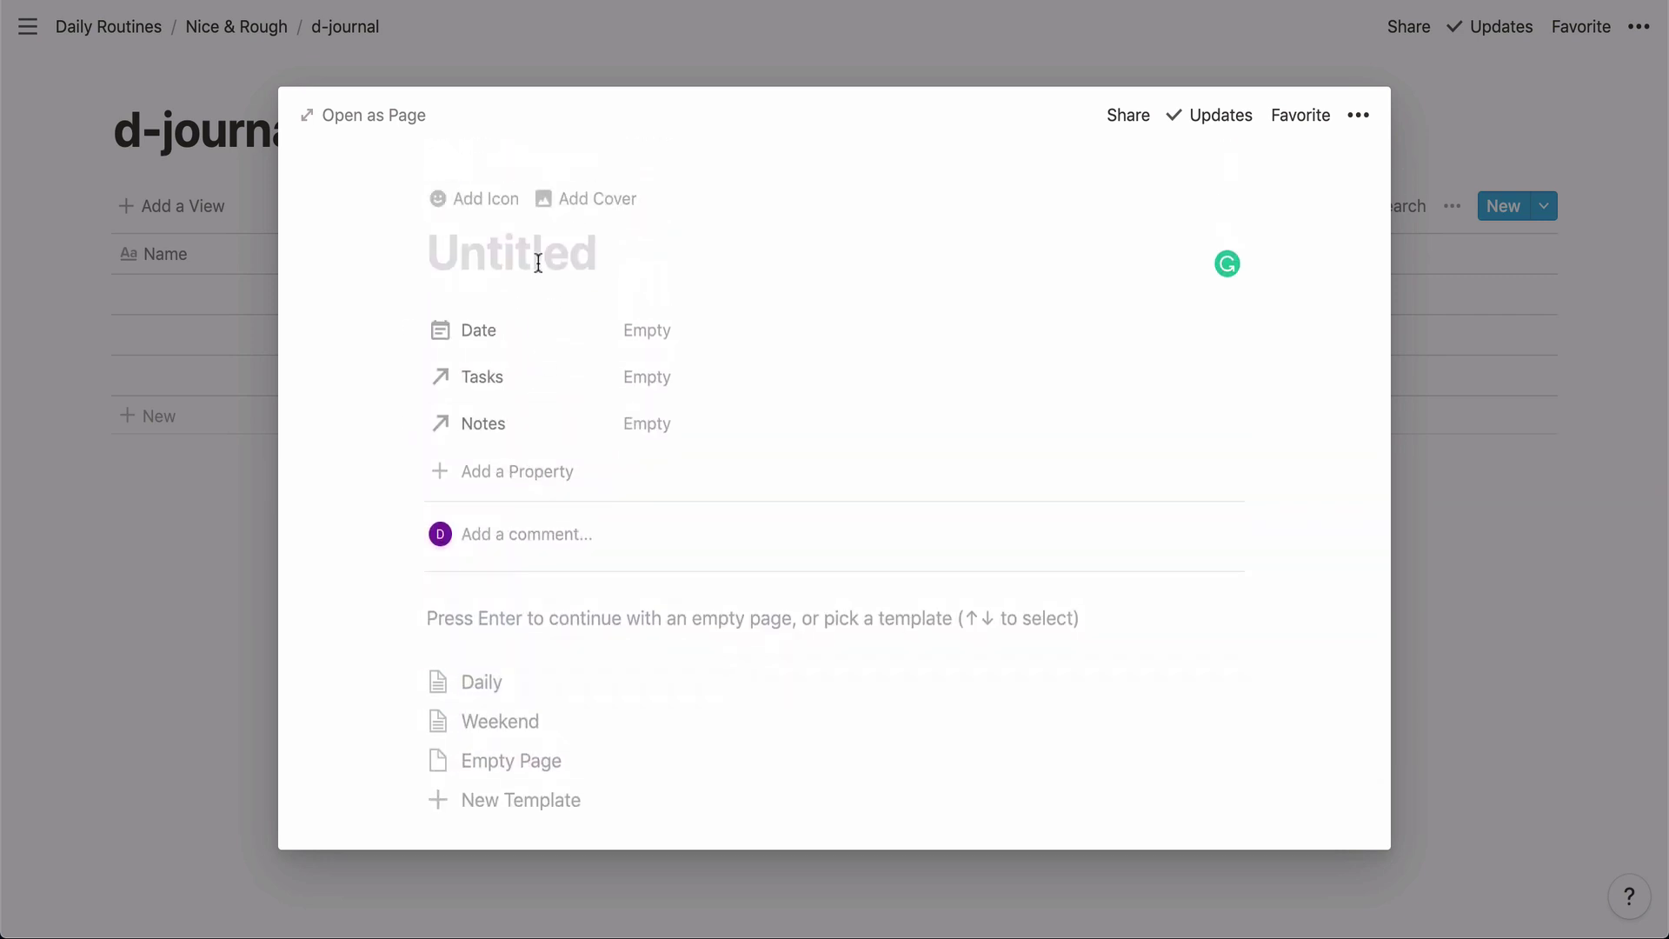
type("@To")
key("Return")
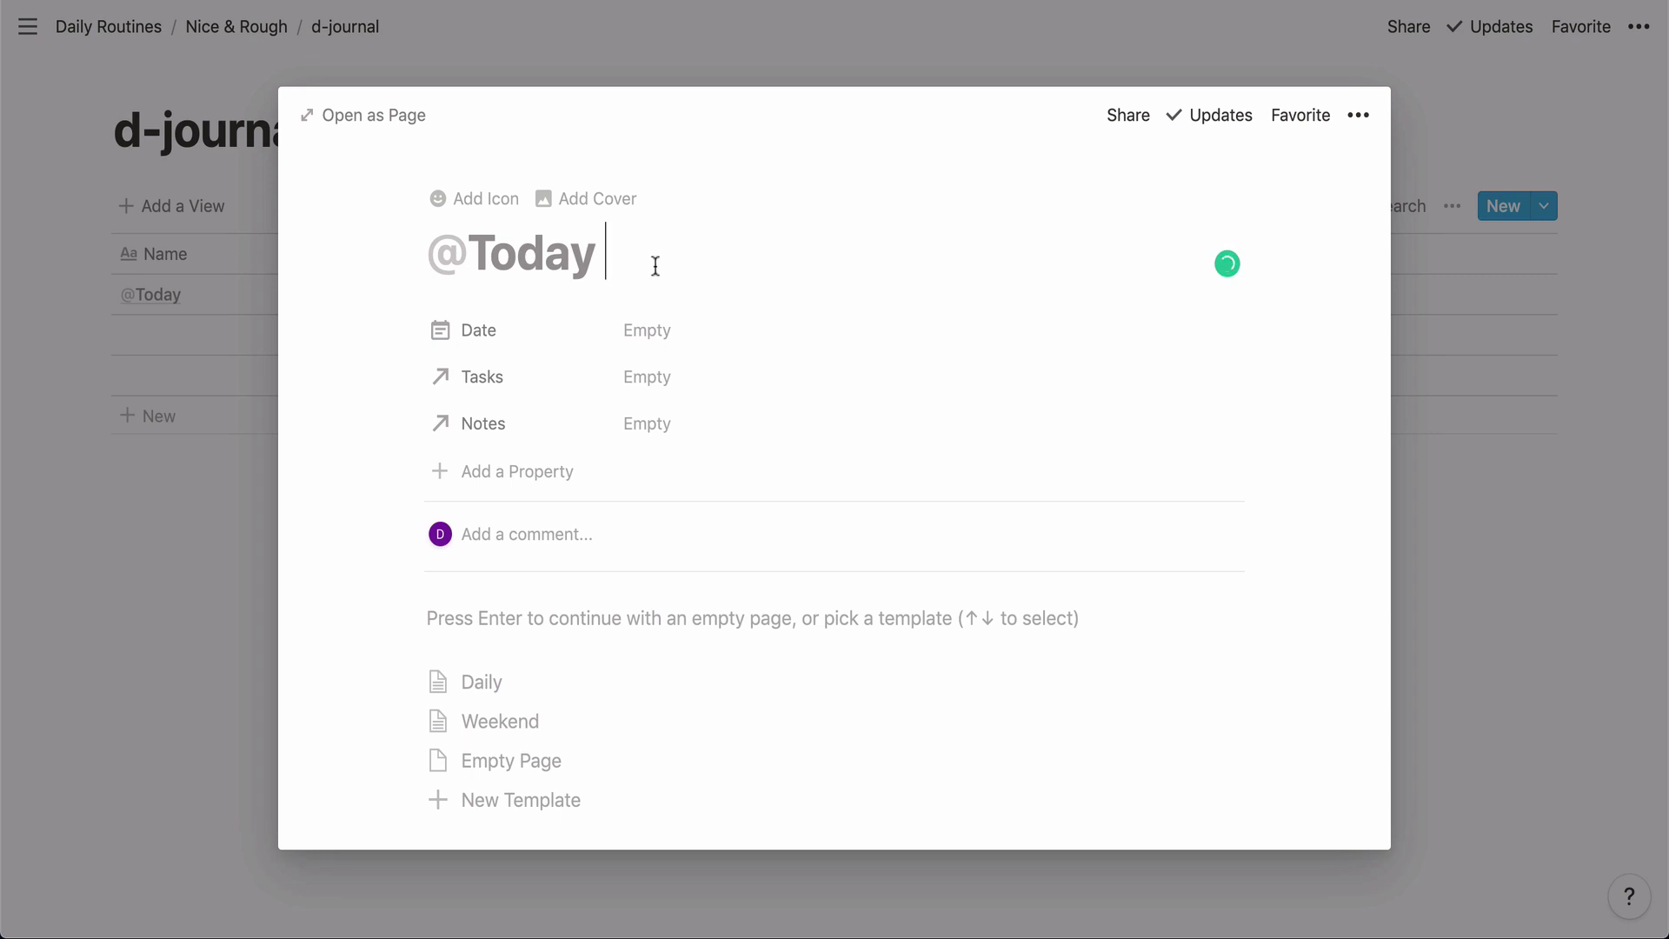
left_click(648, 335)
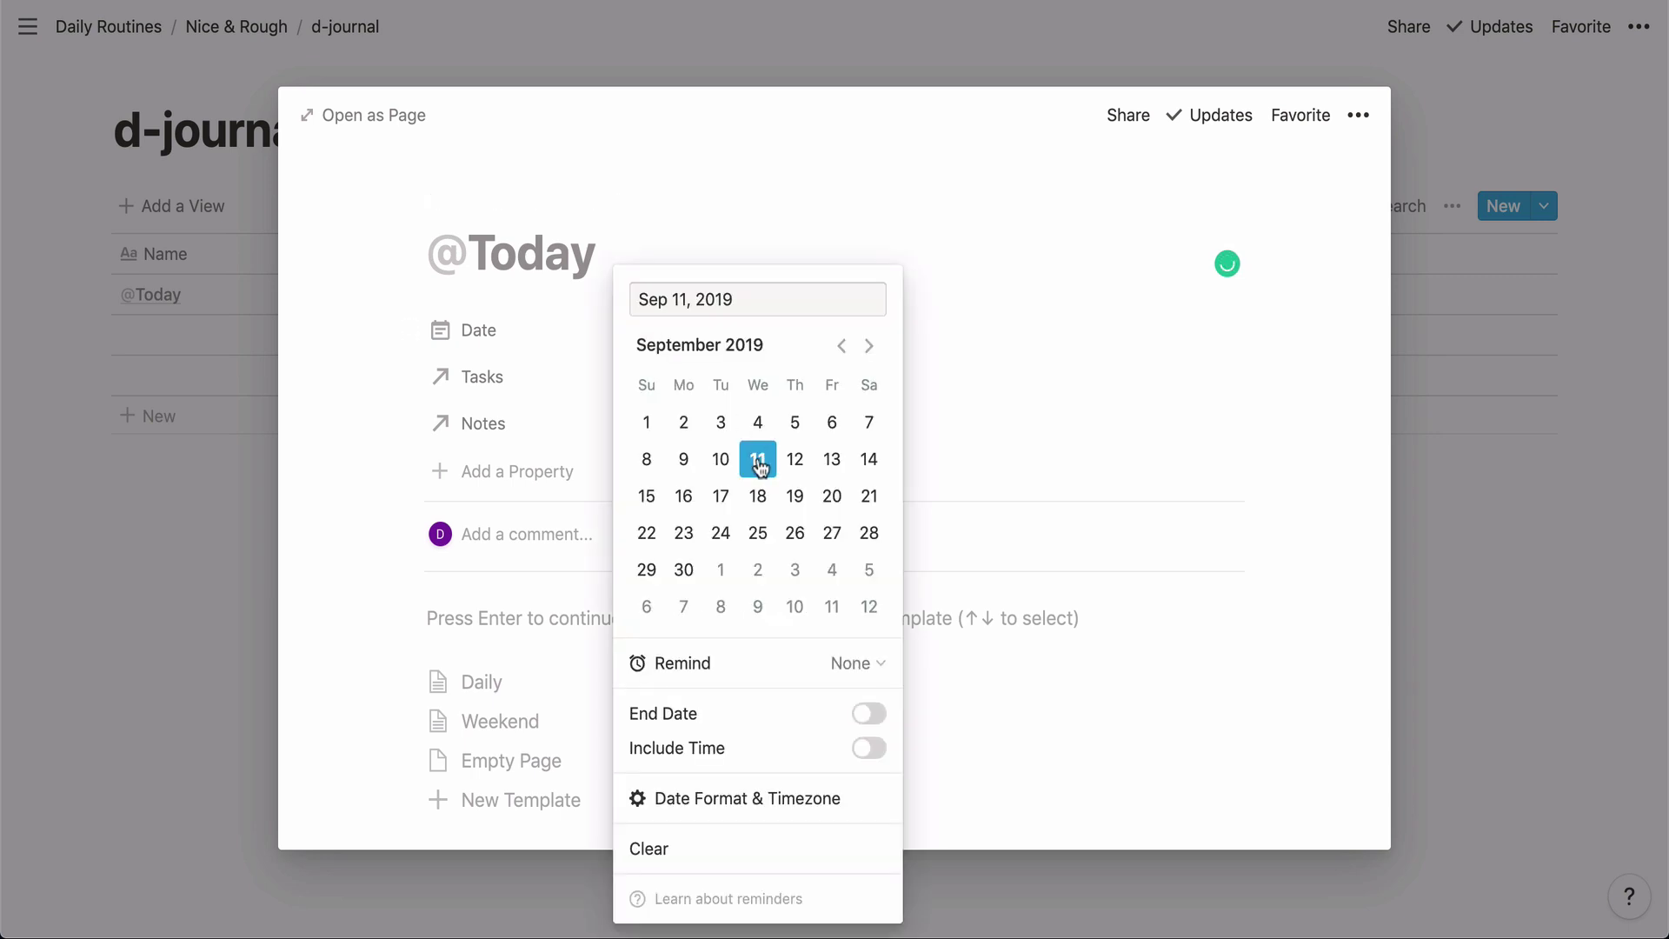
left_click(353, 399)
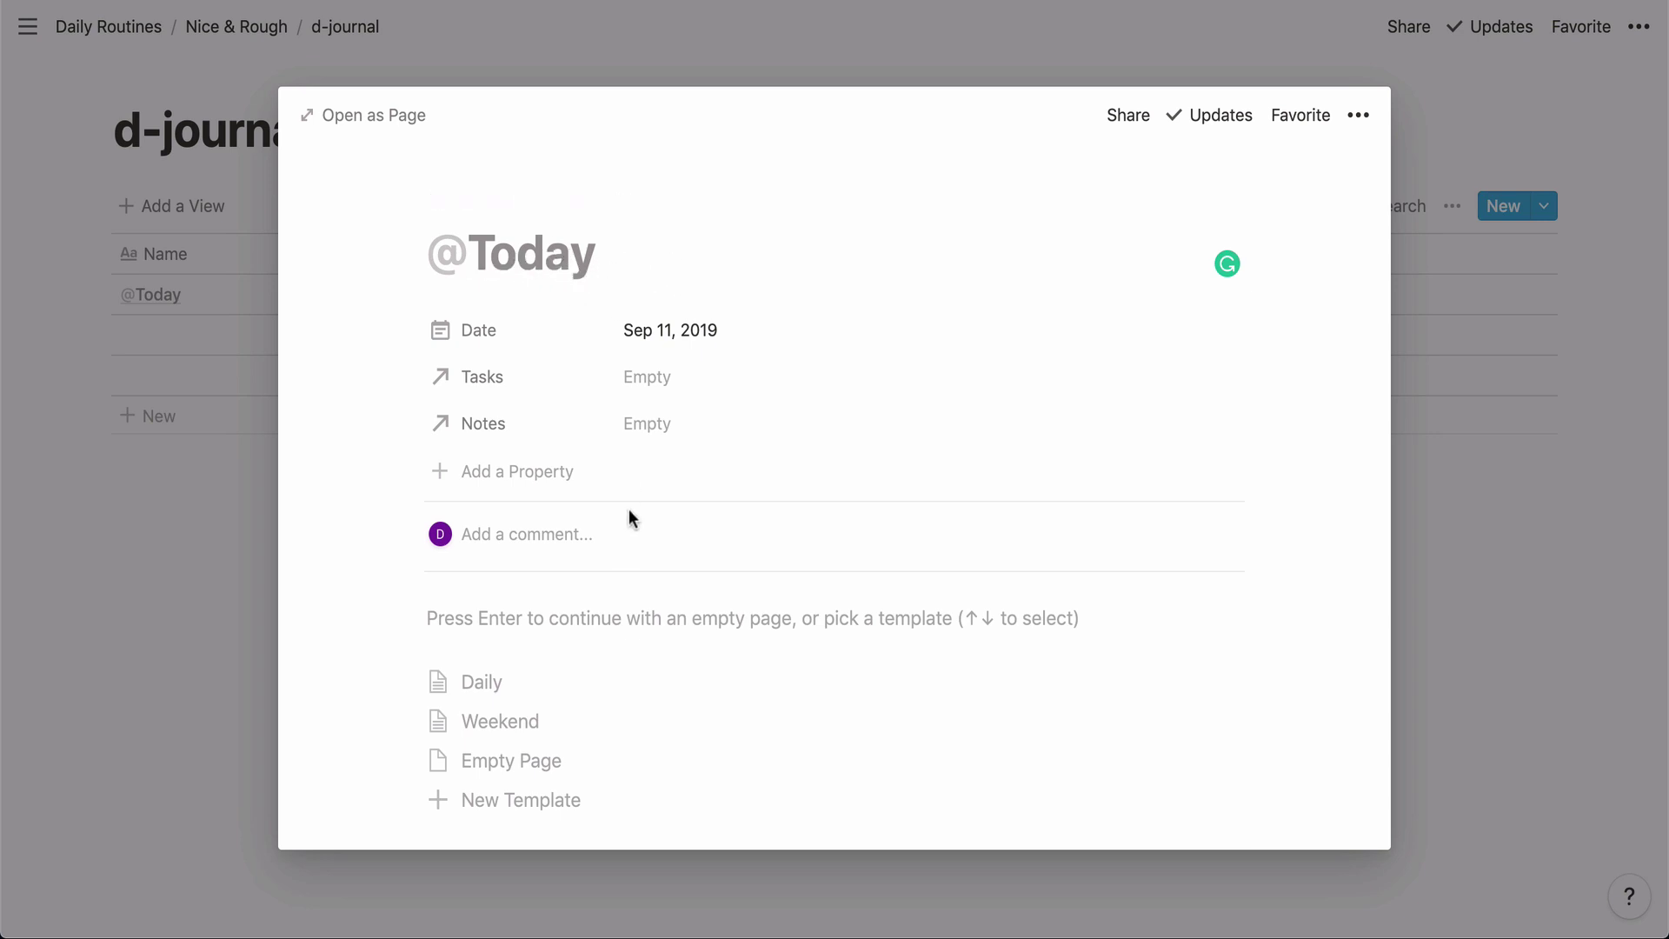
- Link today's entry to the tasks Article on Rapid Strategy and Design Concept 1 of Project X, and to the note Intake for Project X
left_click(653, 381)
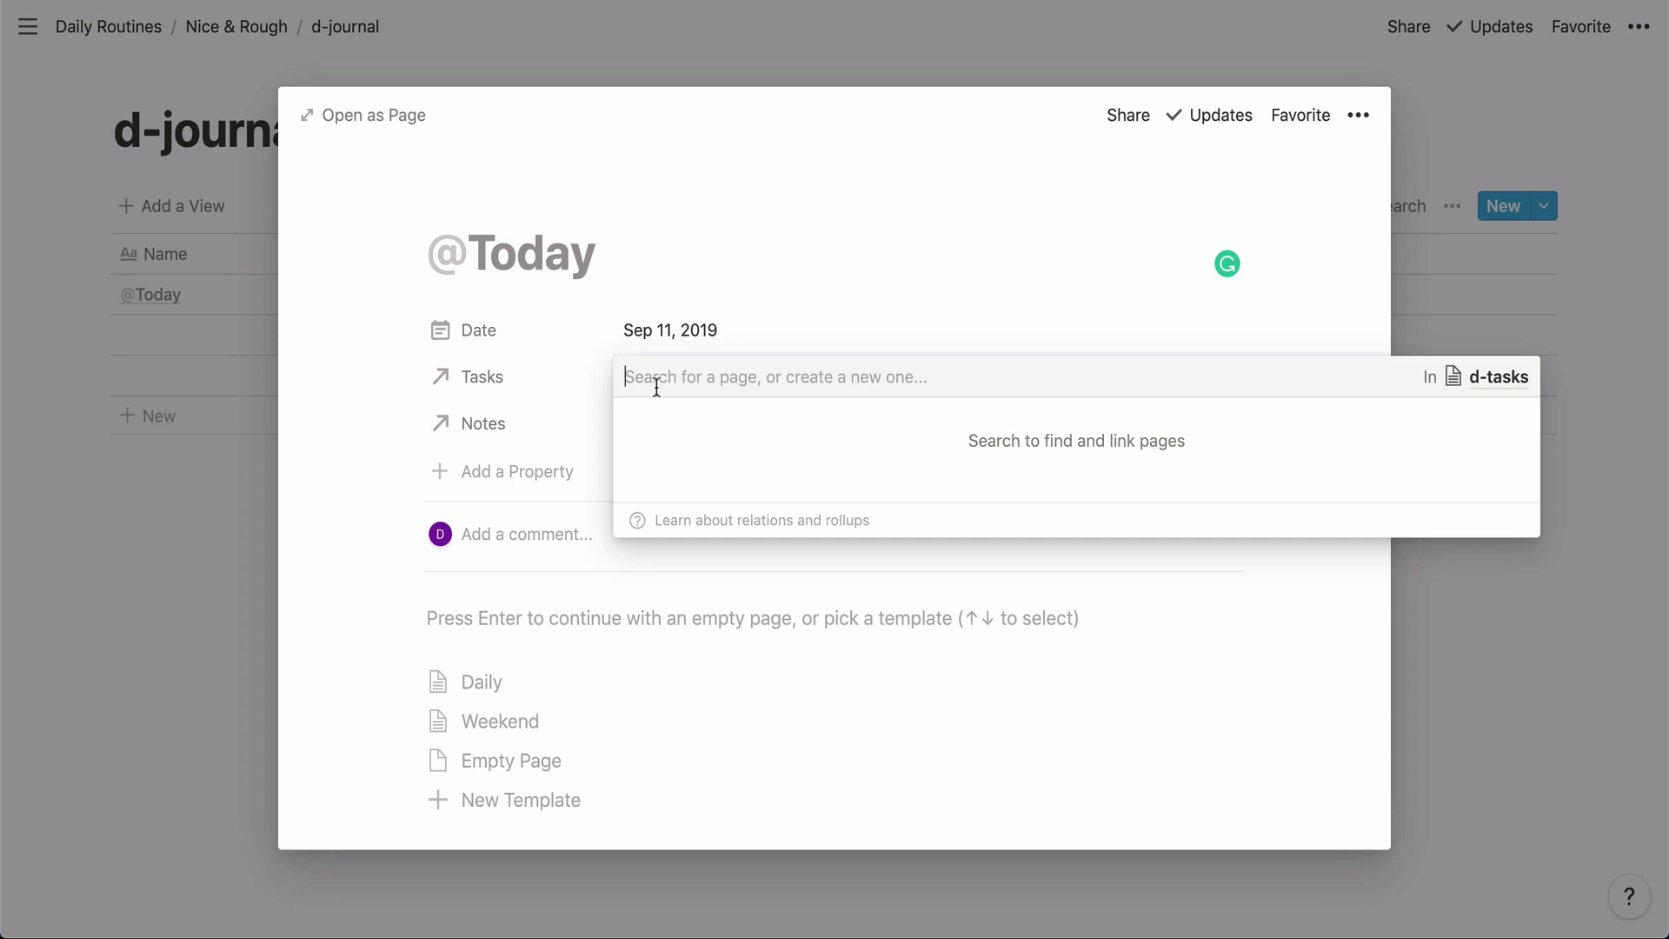
left_click(615, 460)
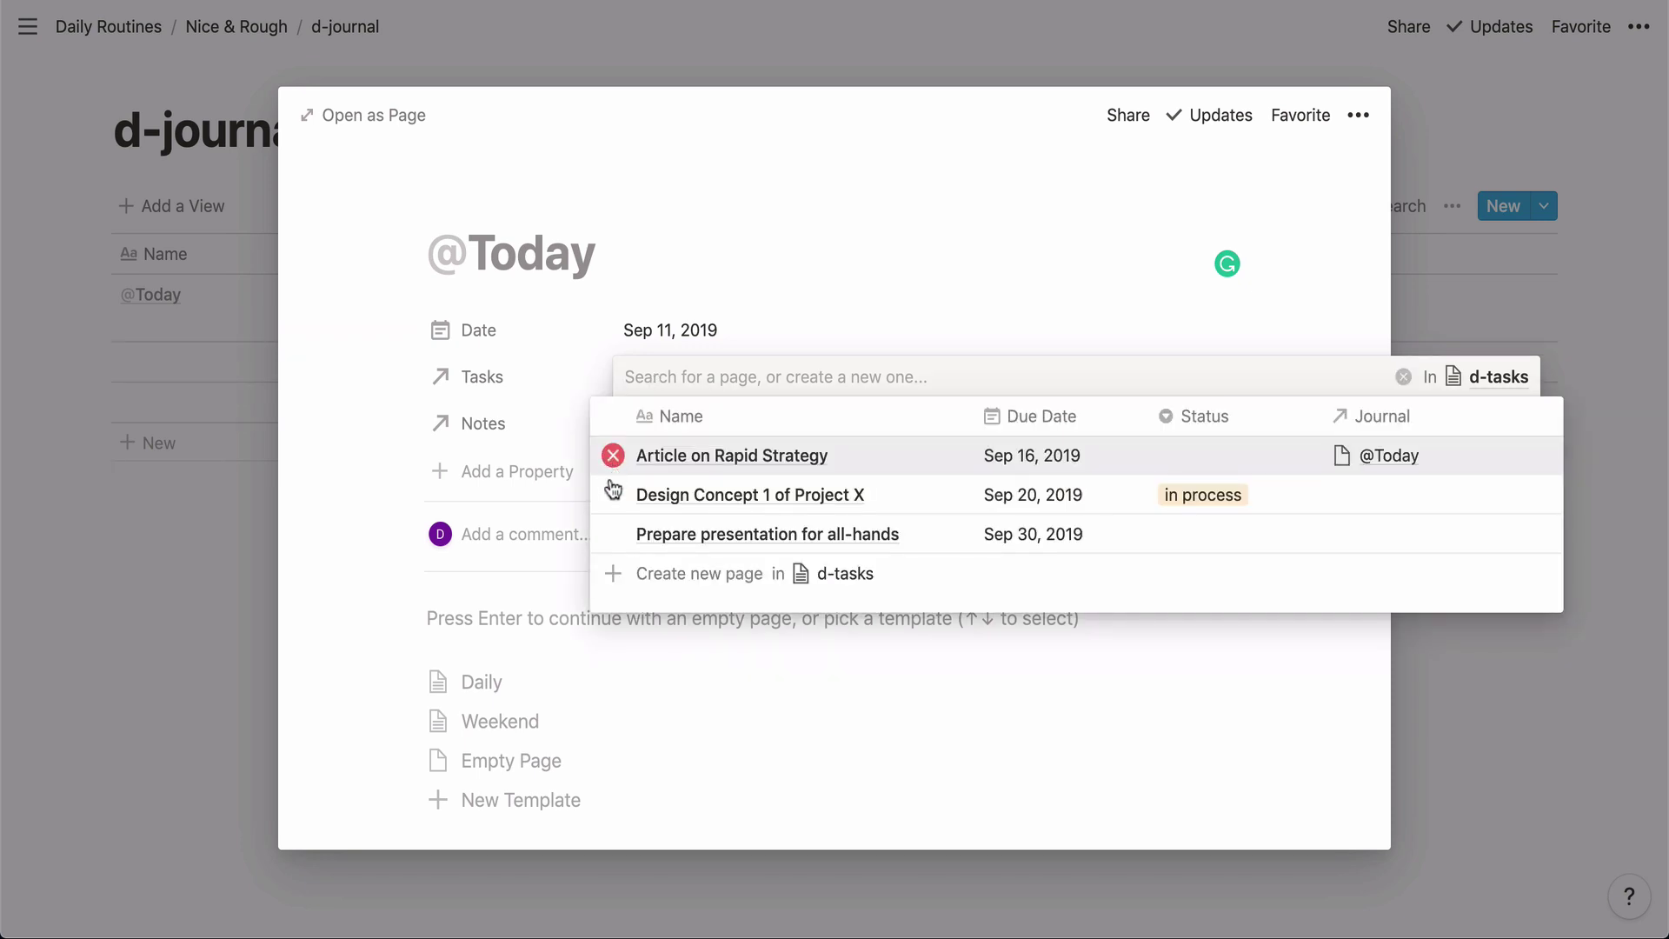
left_click(613, 492)
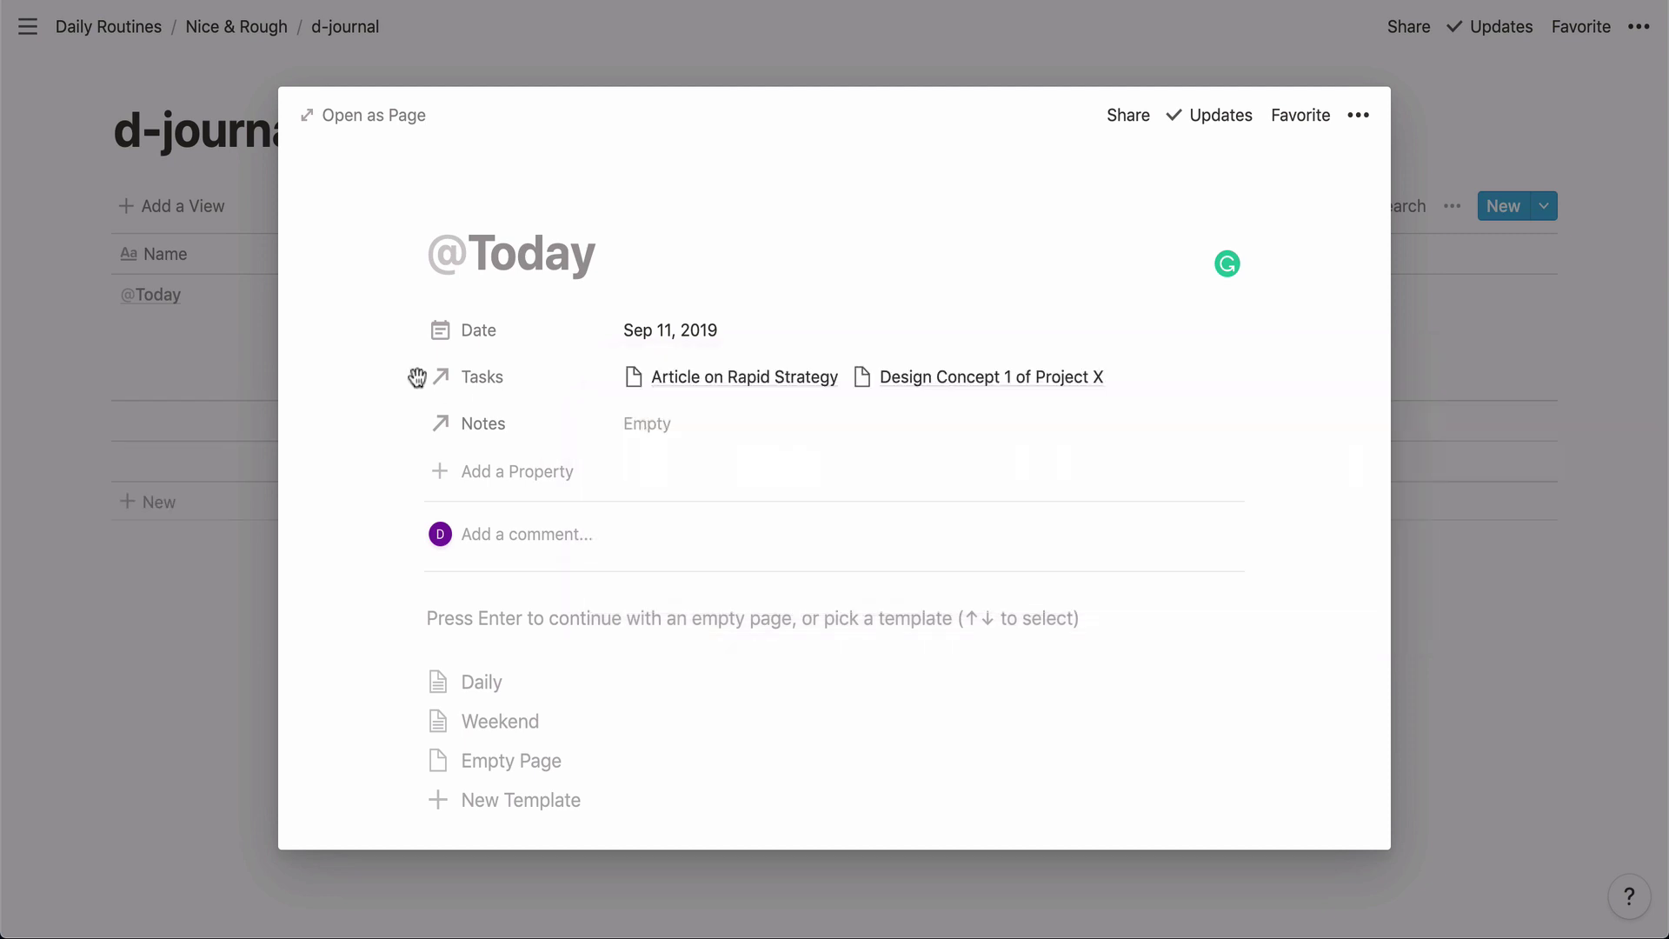
left_click(695, 443)
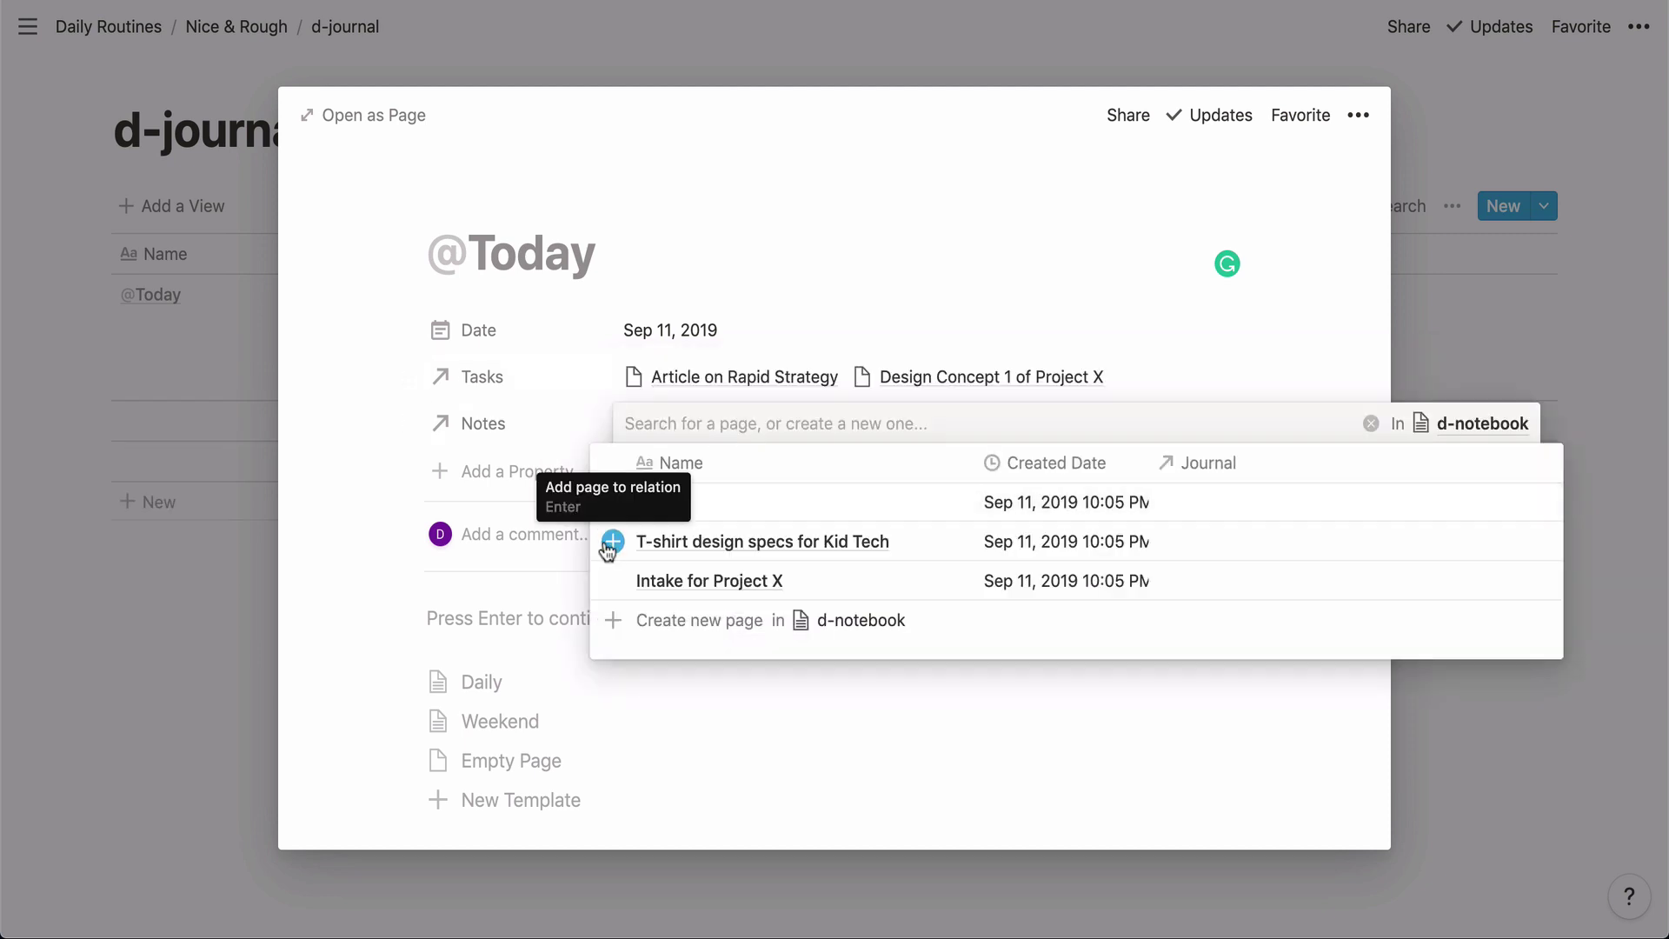
left_click(613, 581)
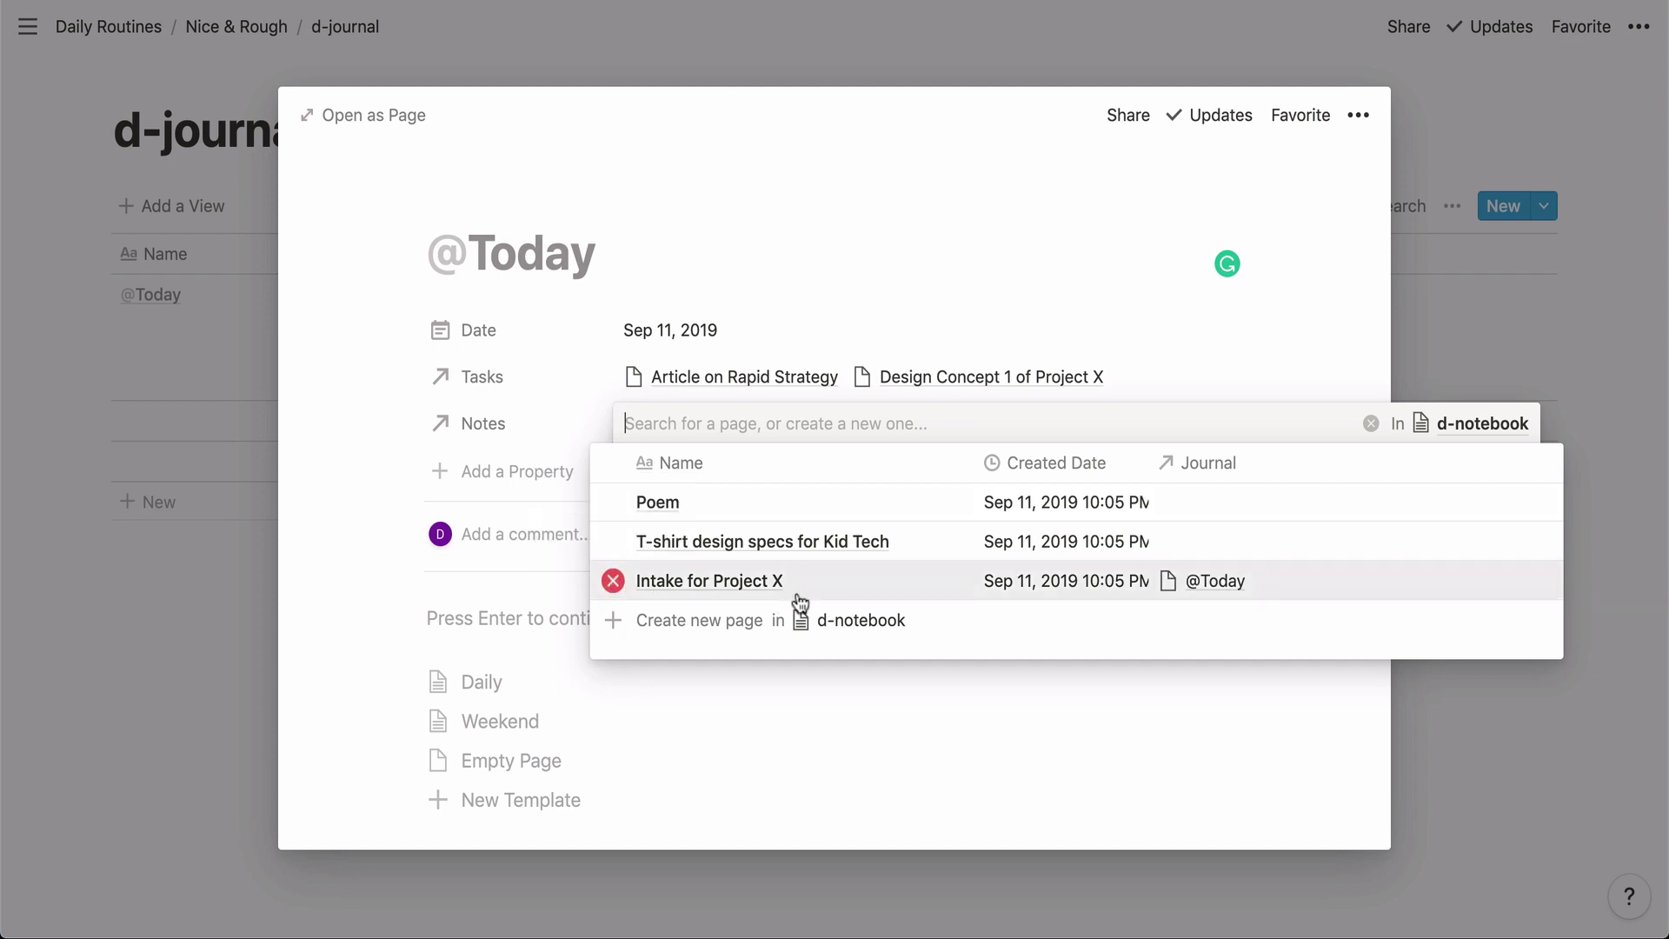
left_click(309, 406)
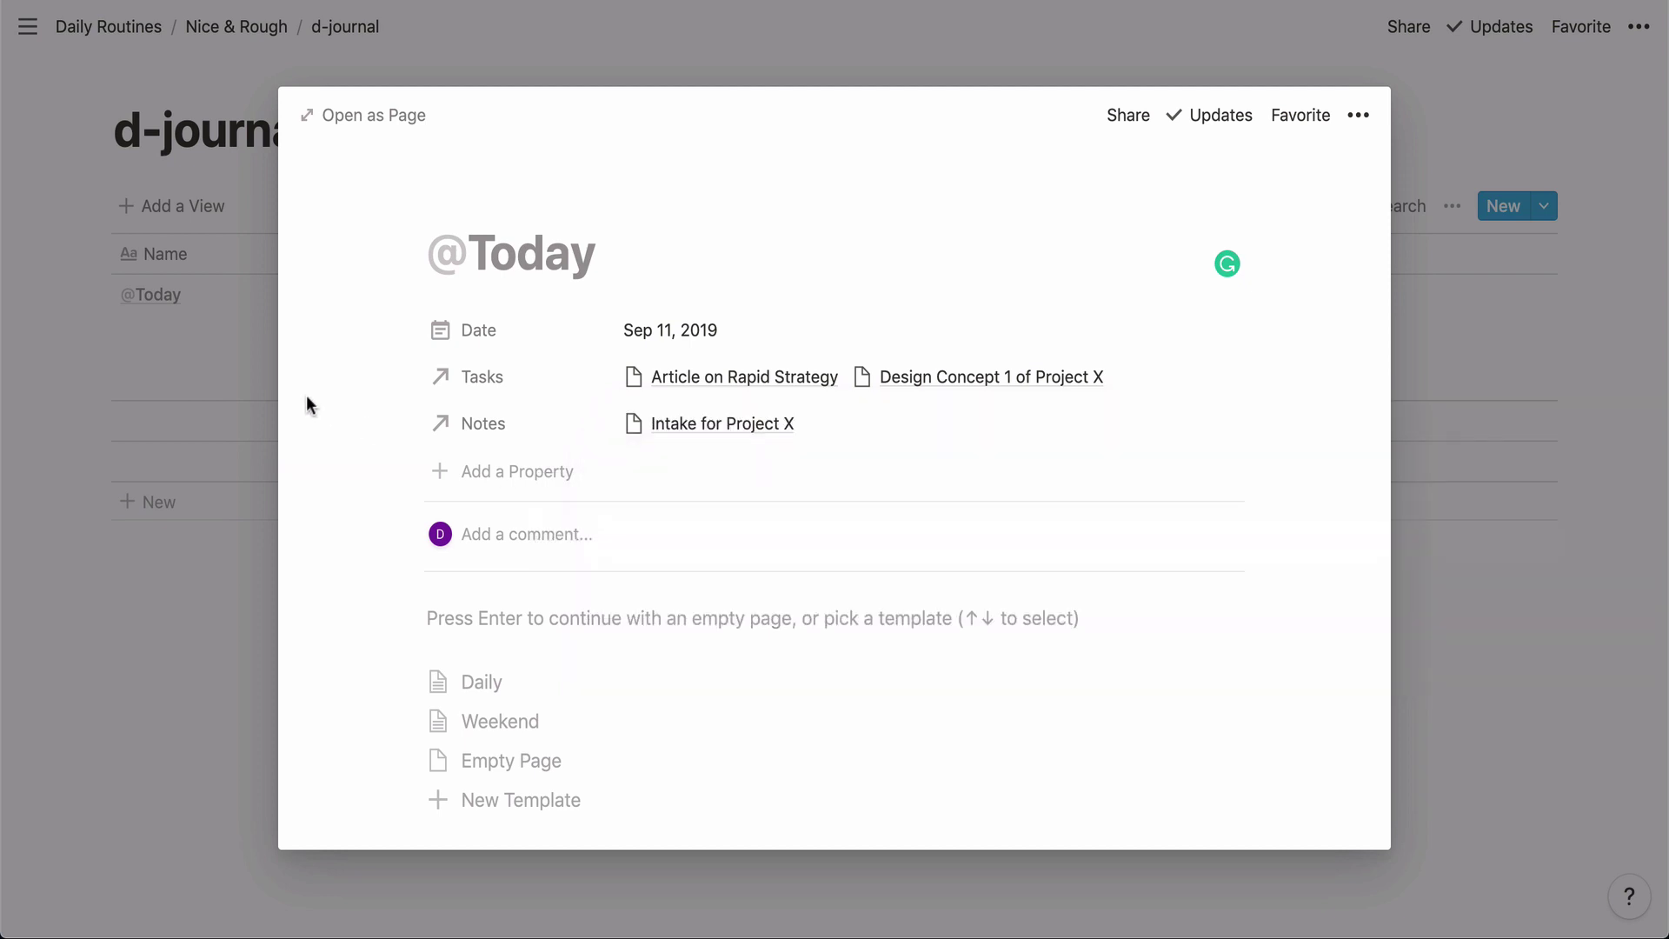
left_click(483, 685)
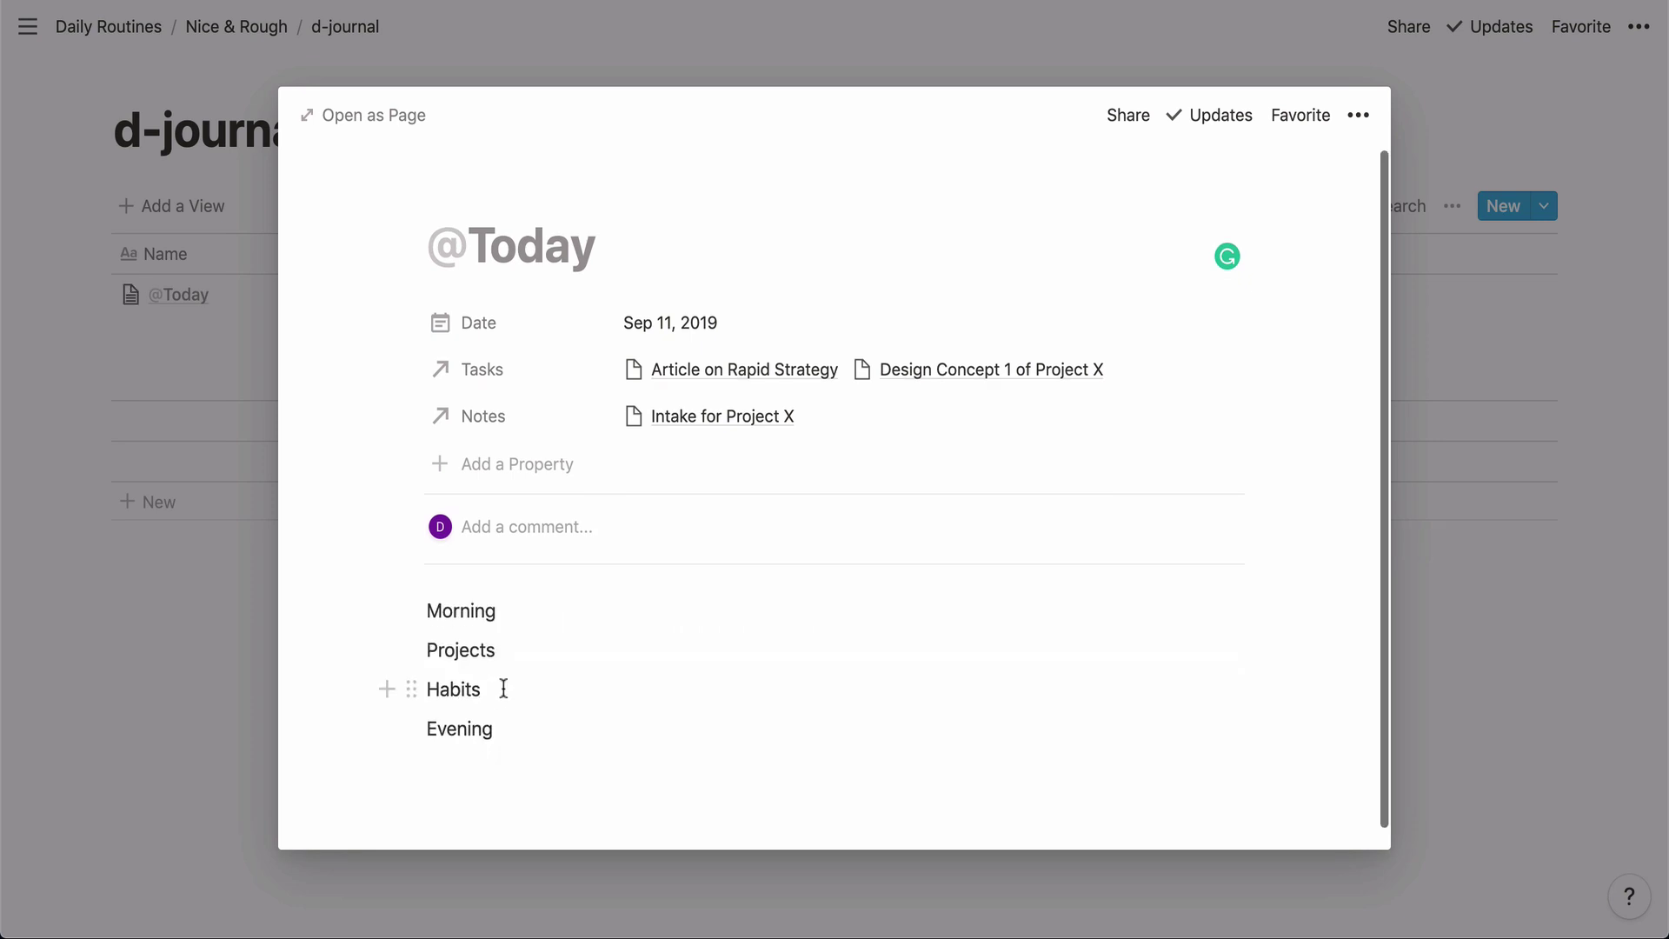
key("super+z")
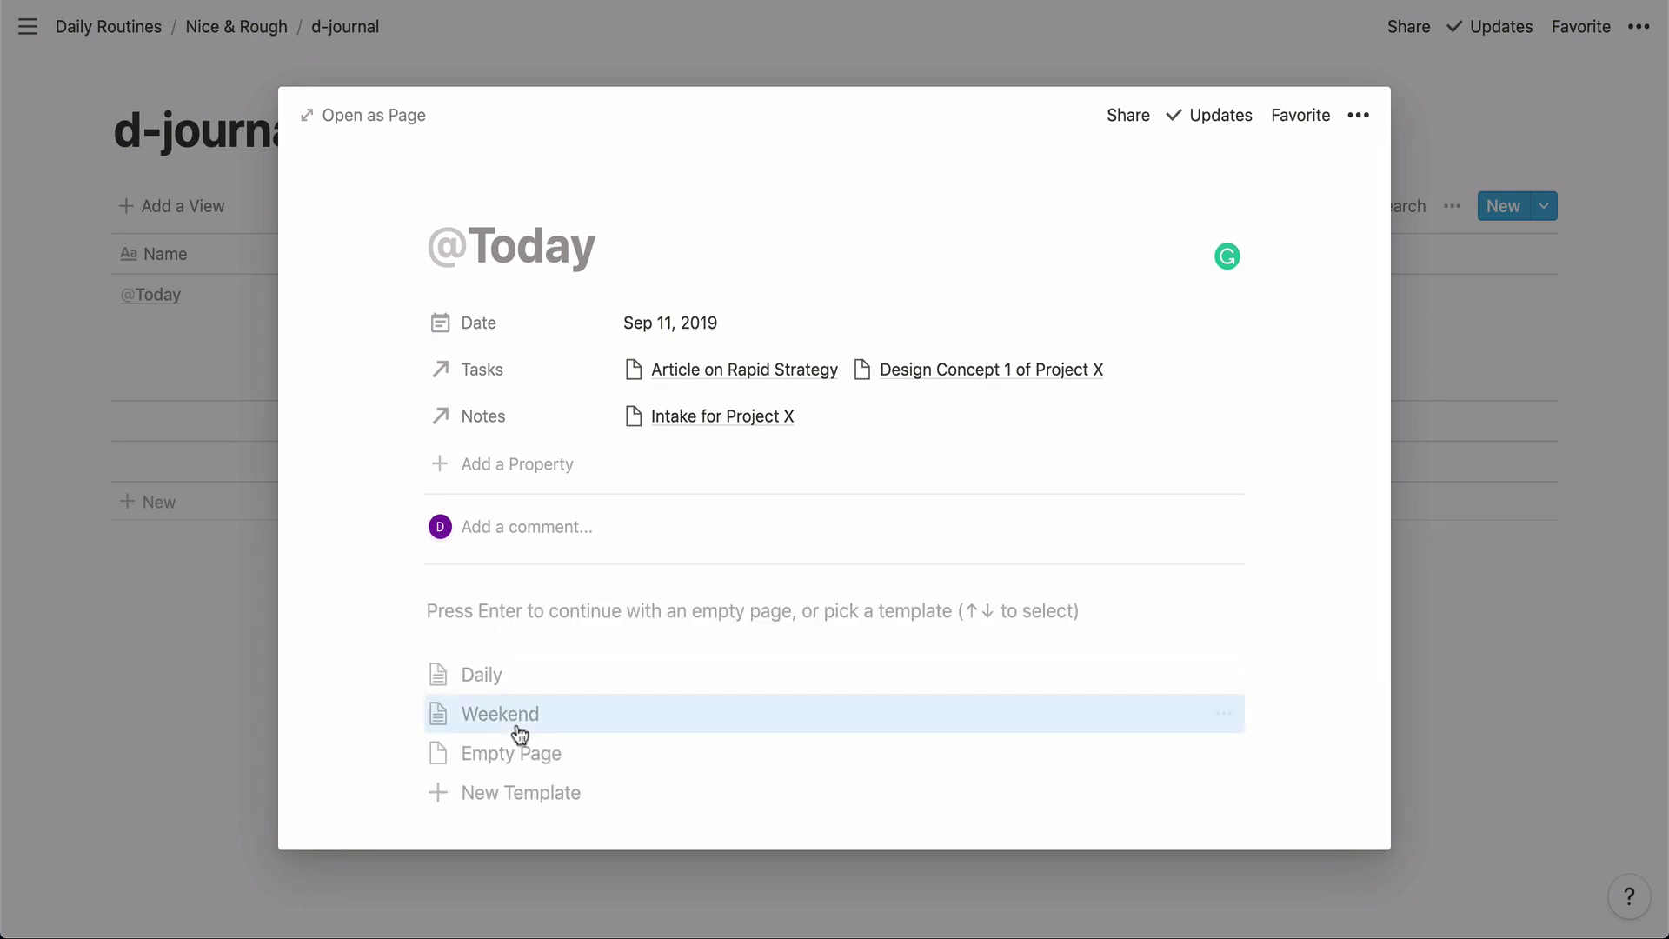
left_click(497, 678)
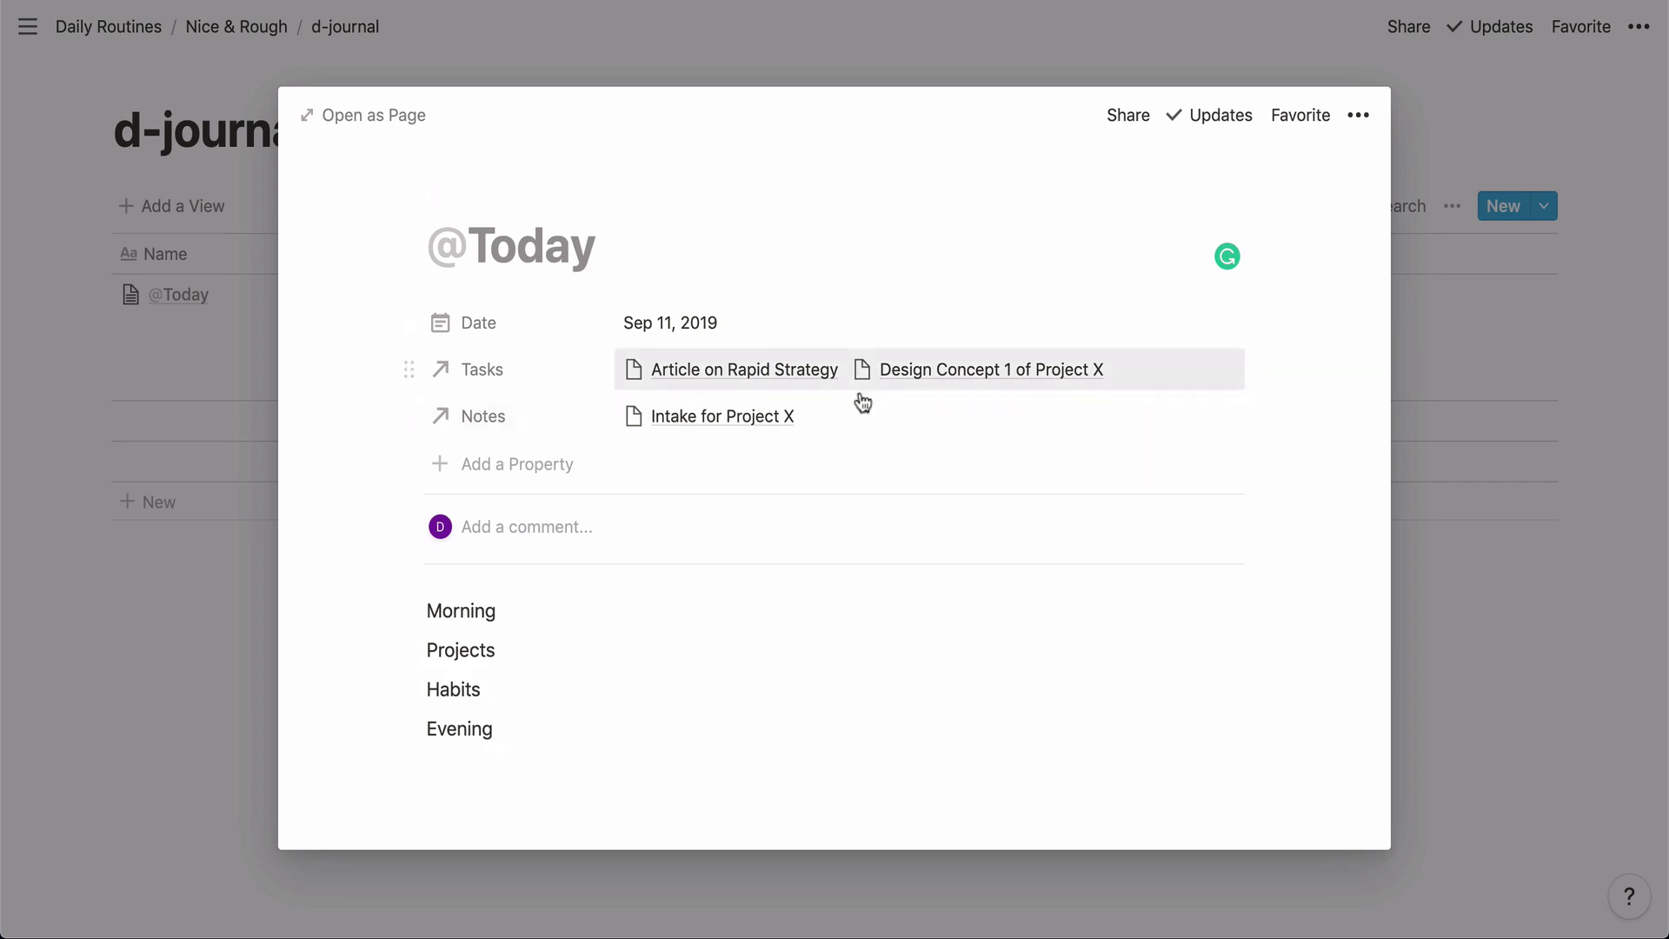
left_click(155, 478)
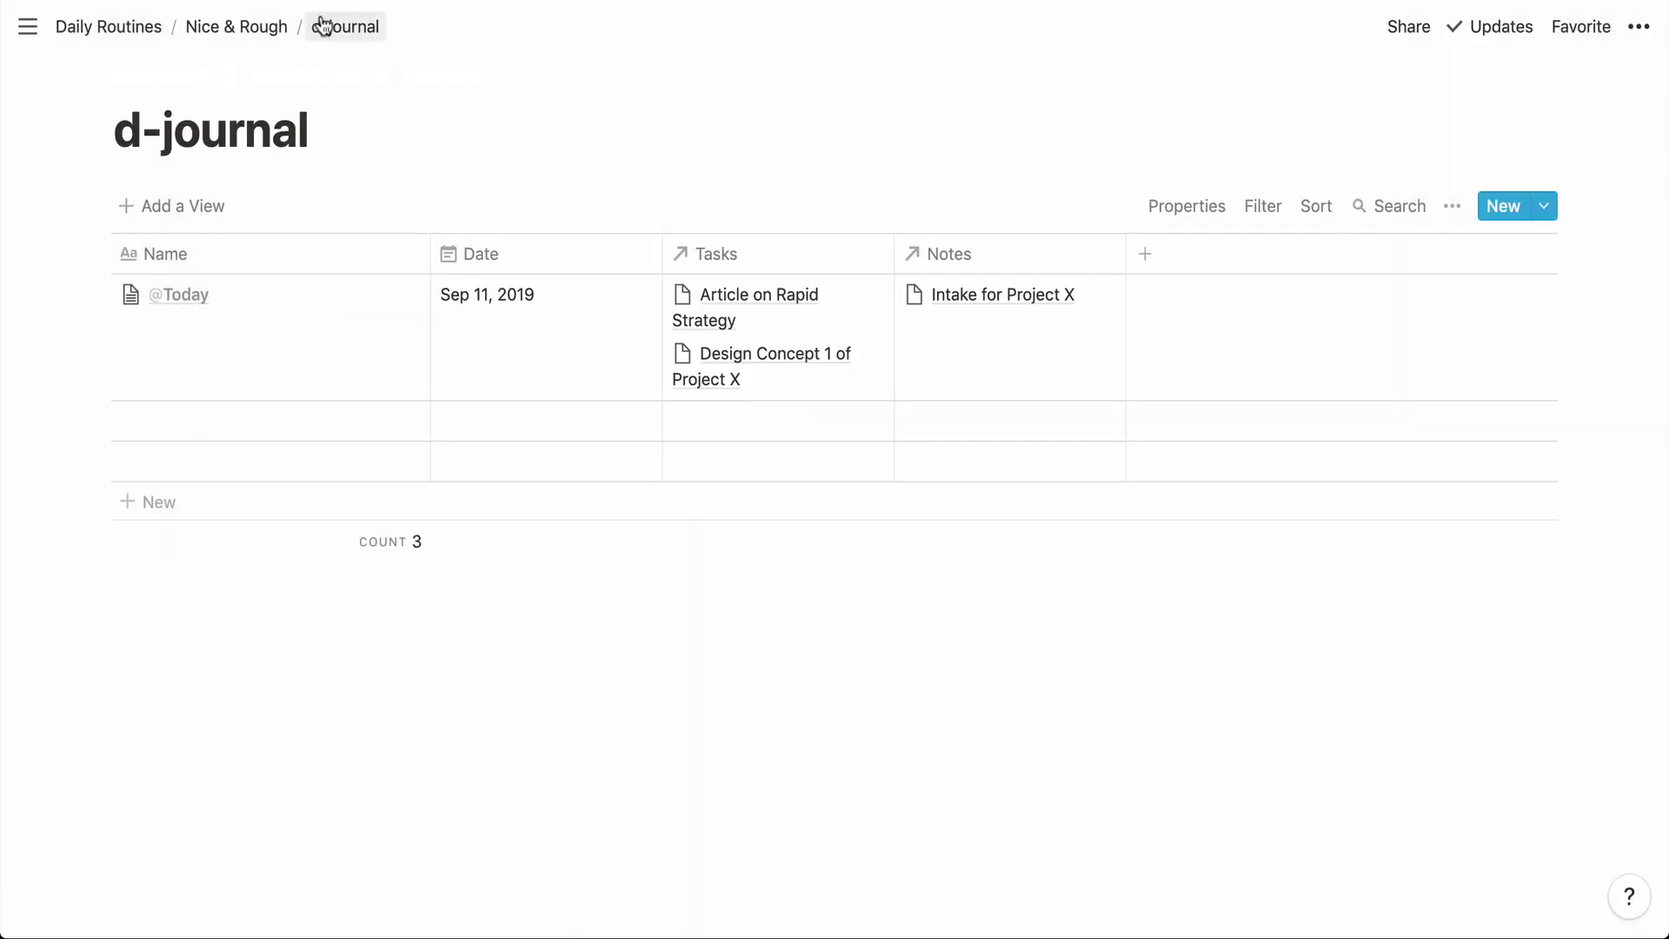
left_click(244, 26)
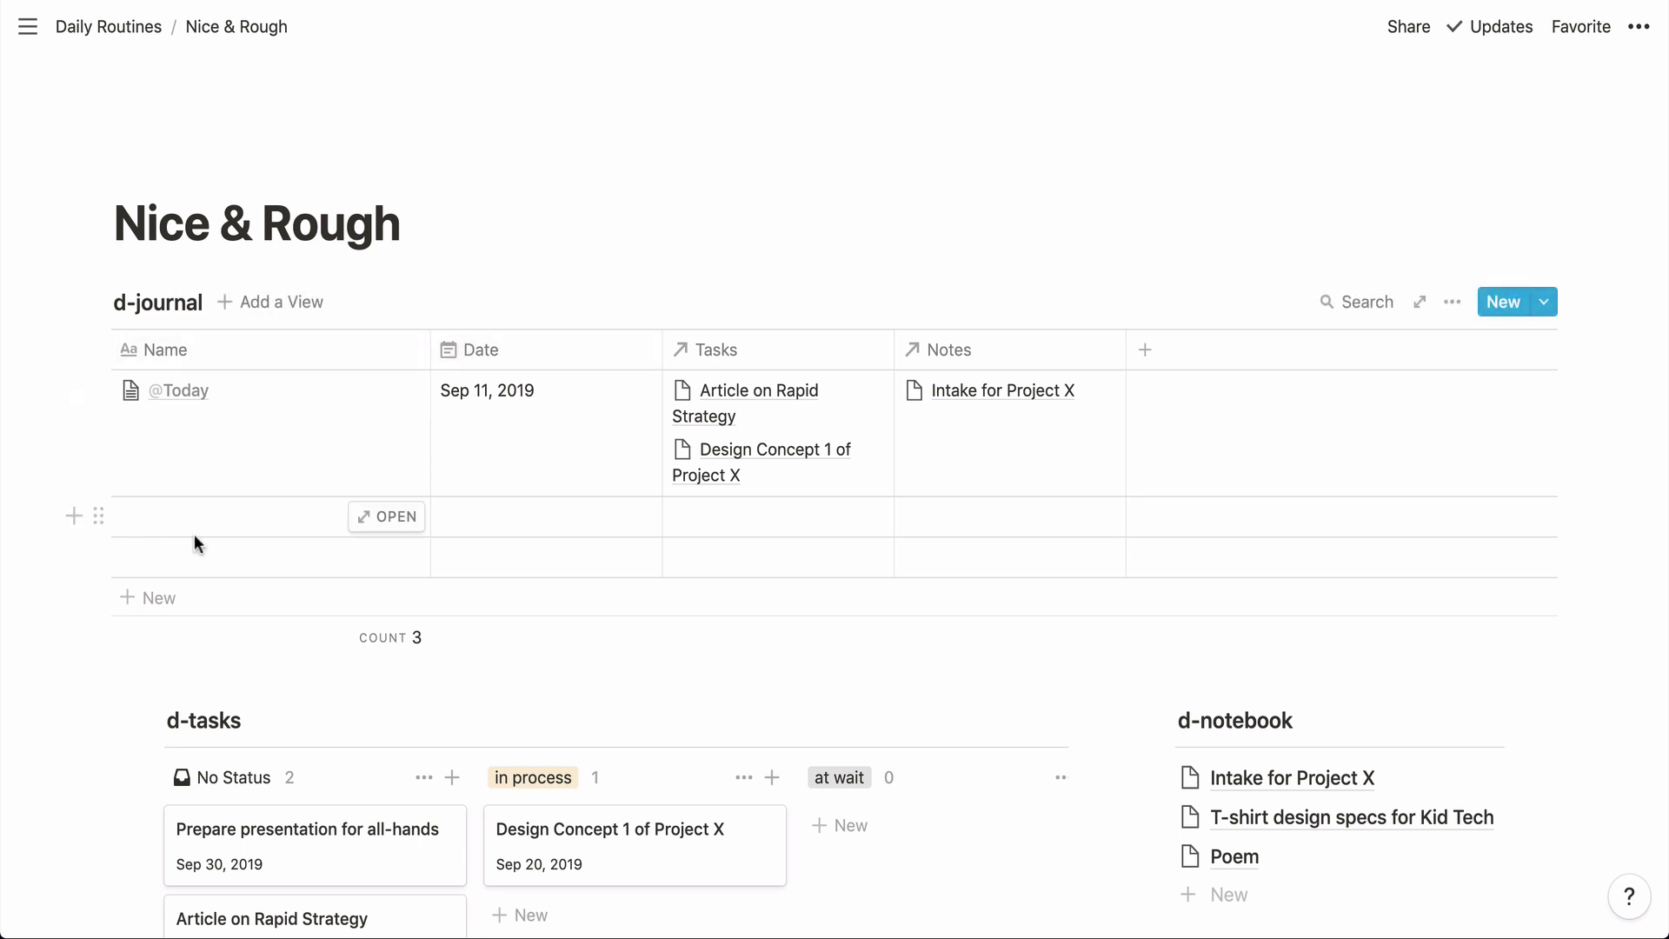
left_click(313, 516)
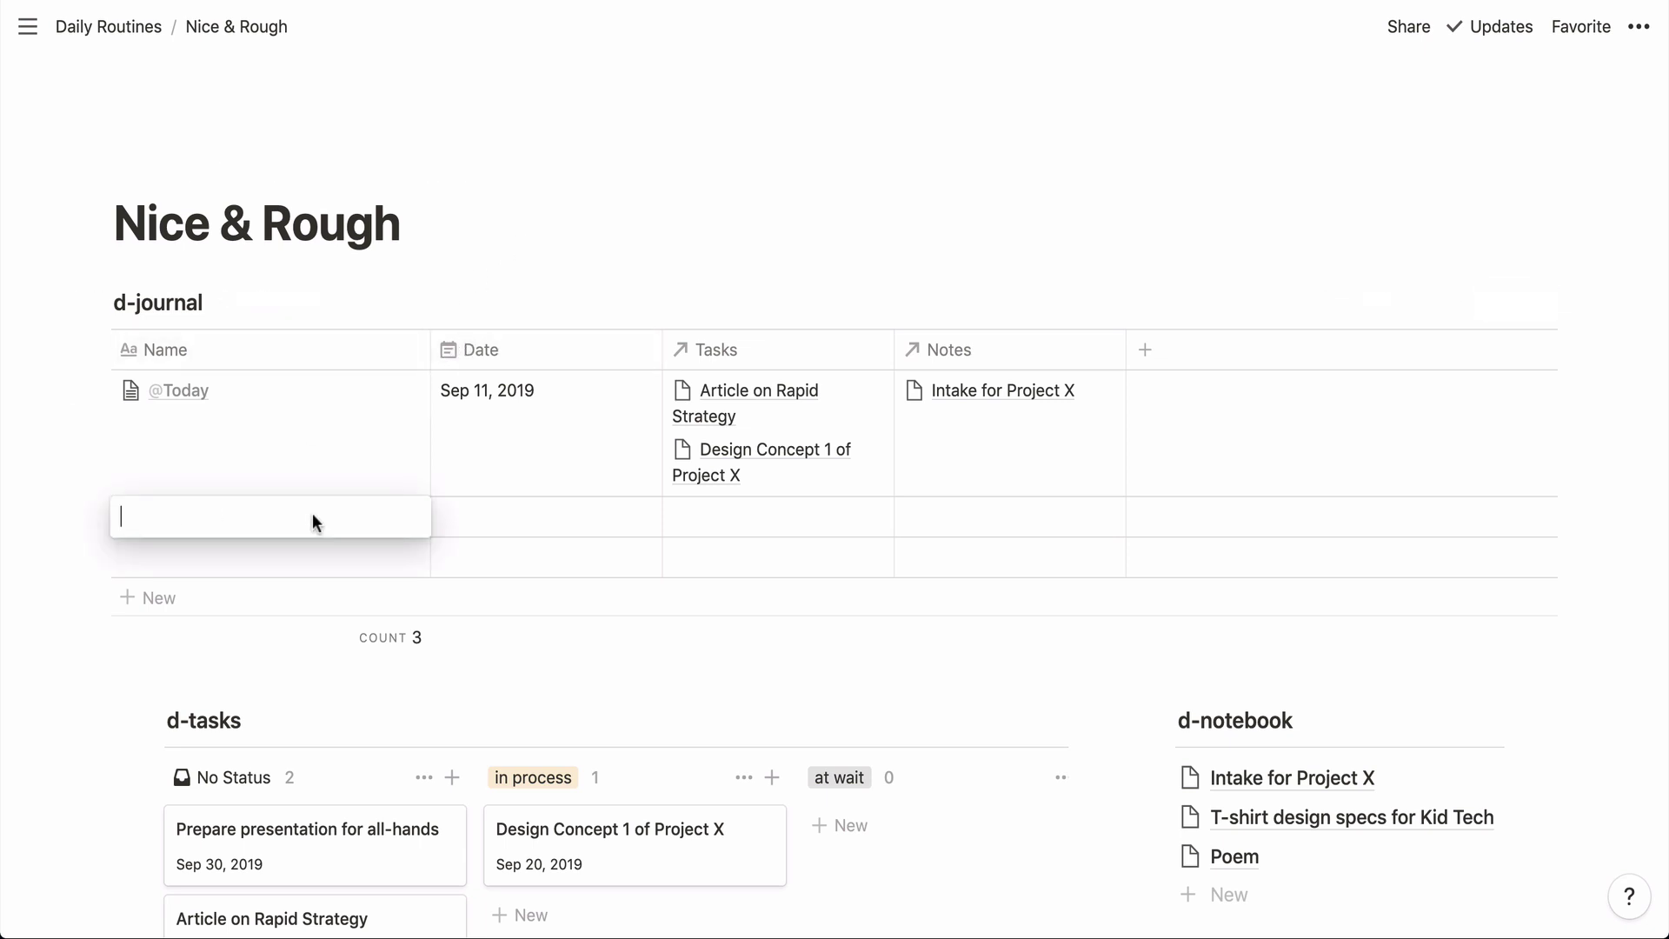
type("@e")
key("BackSpace")
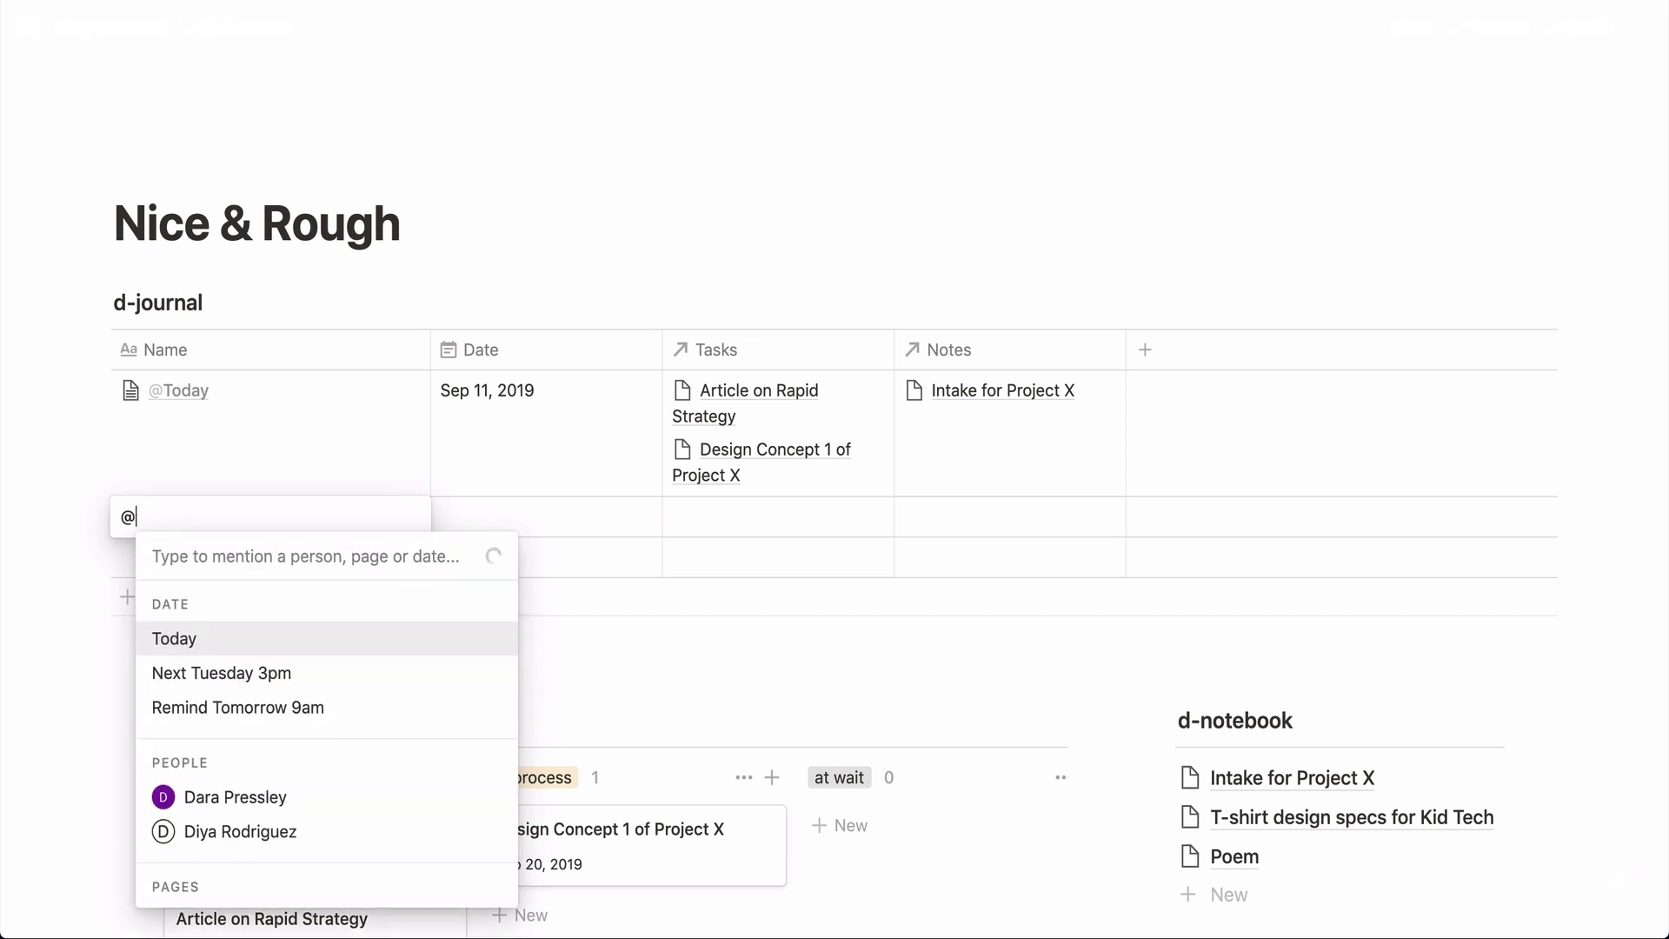
type("yes")
key("Return")
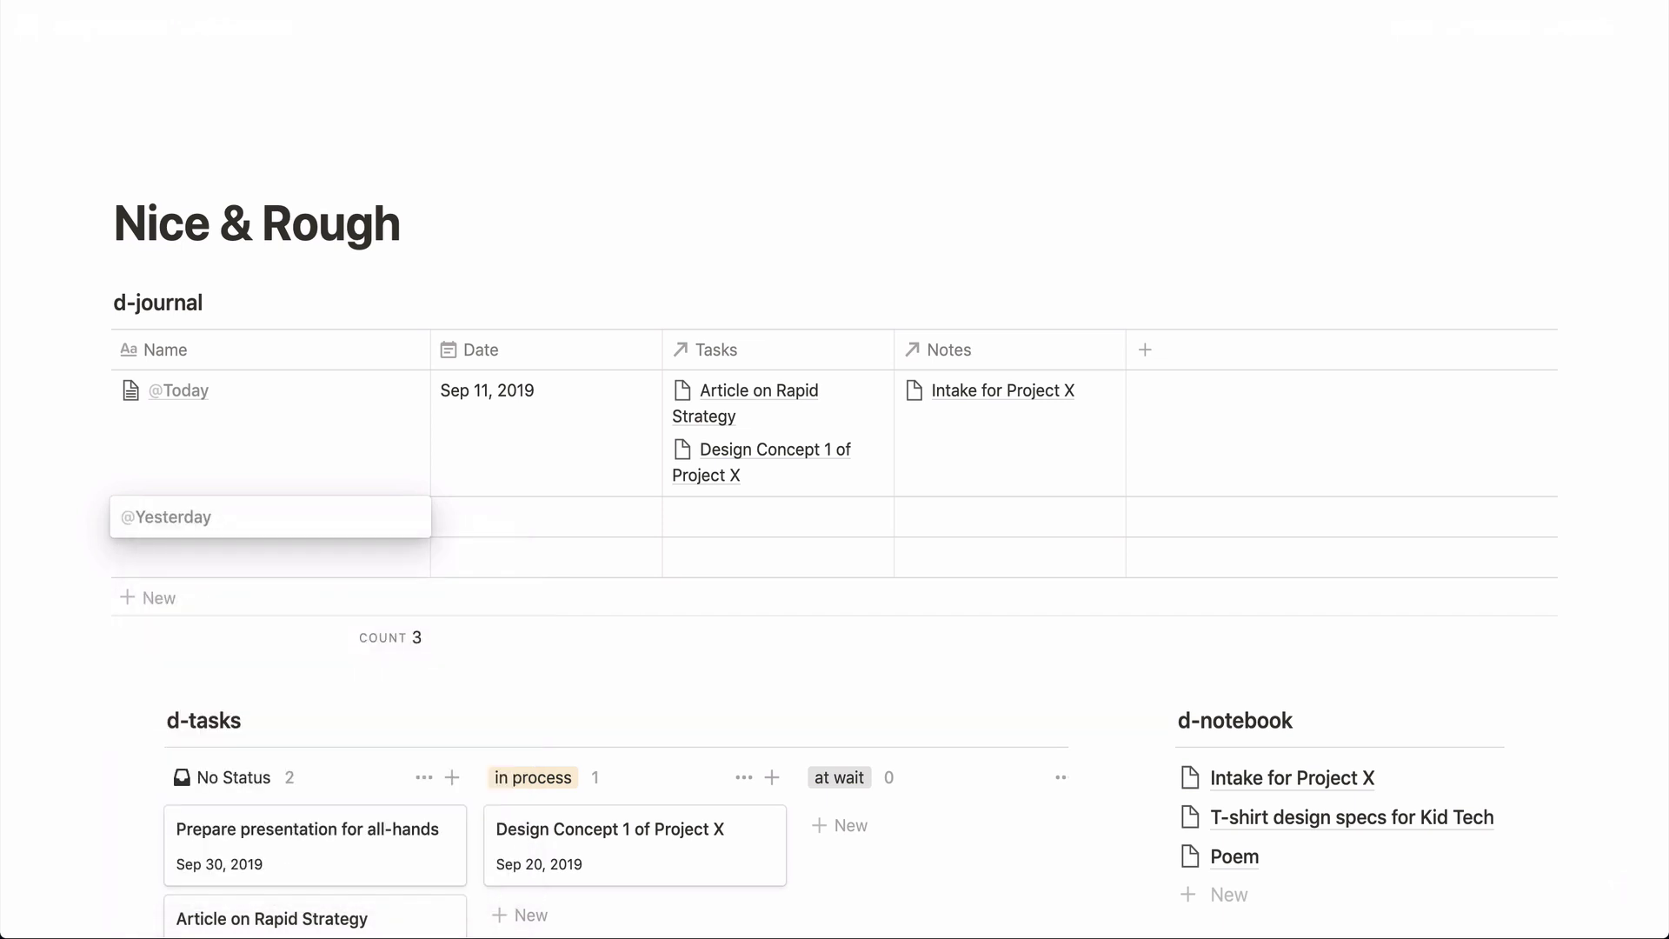
key("Escape")
left_click(581, 511)
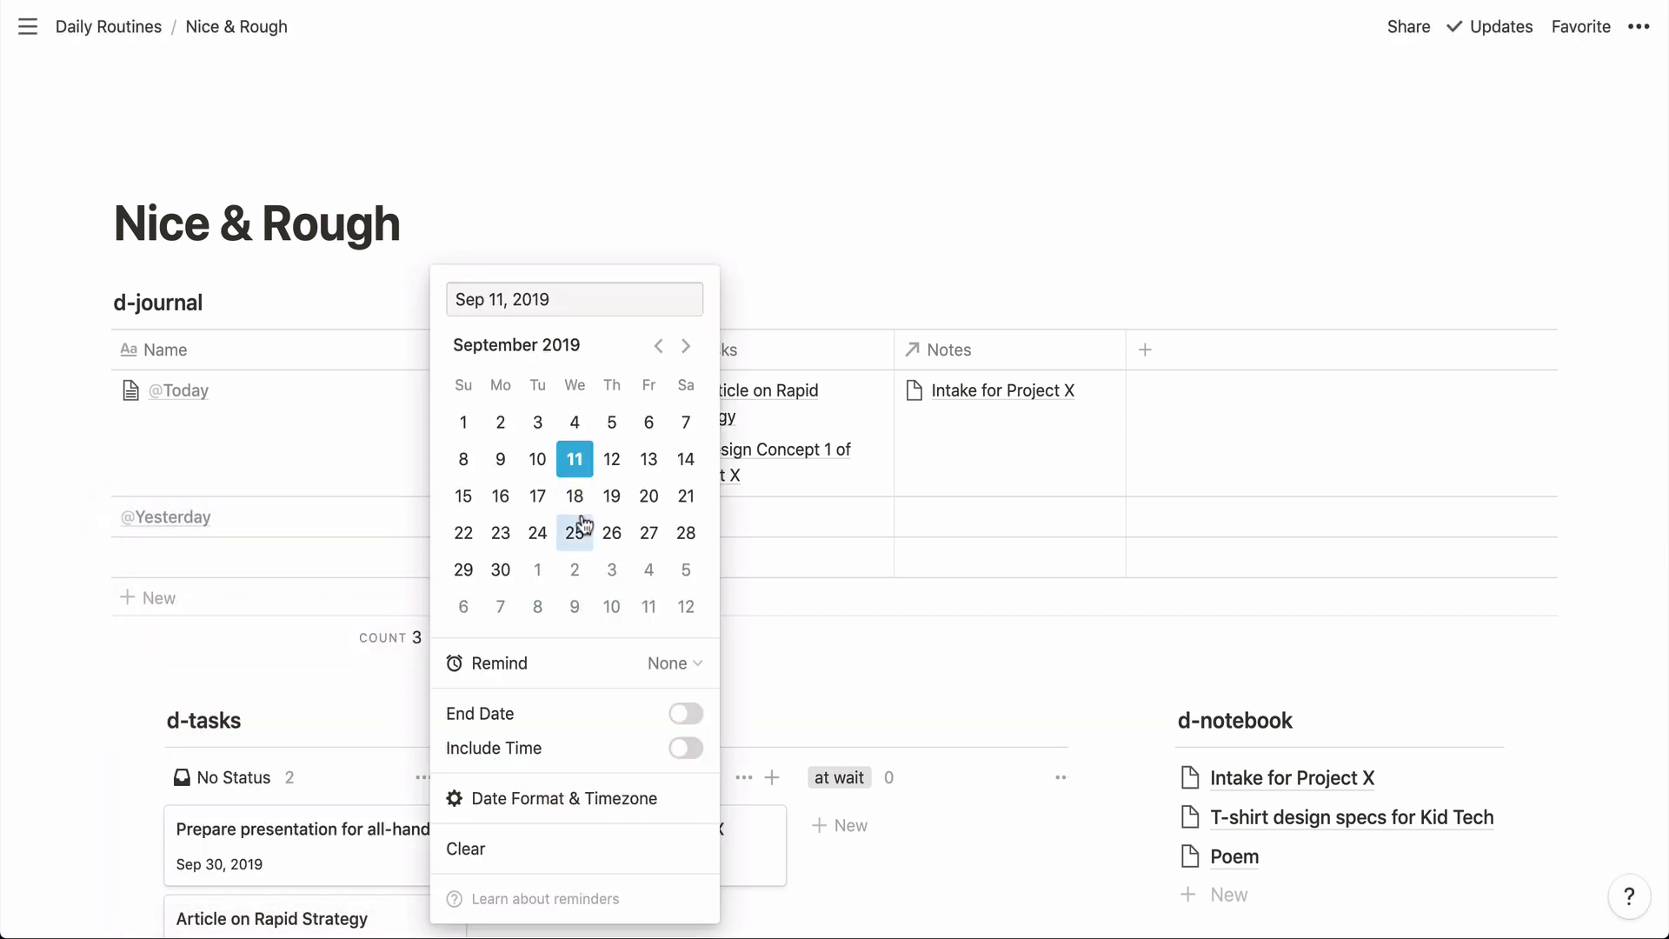
left_click(537, 458)
left_click(267, 555)
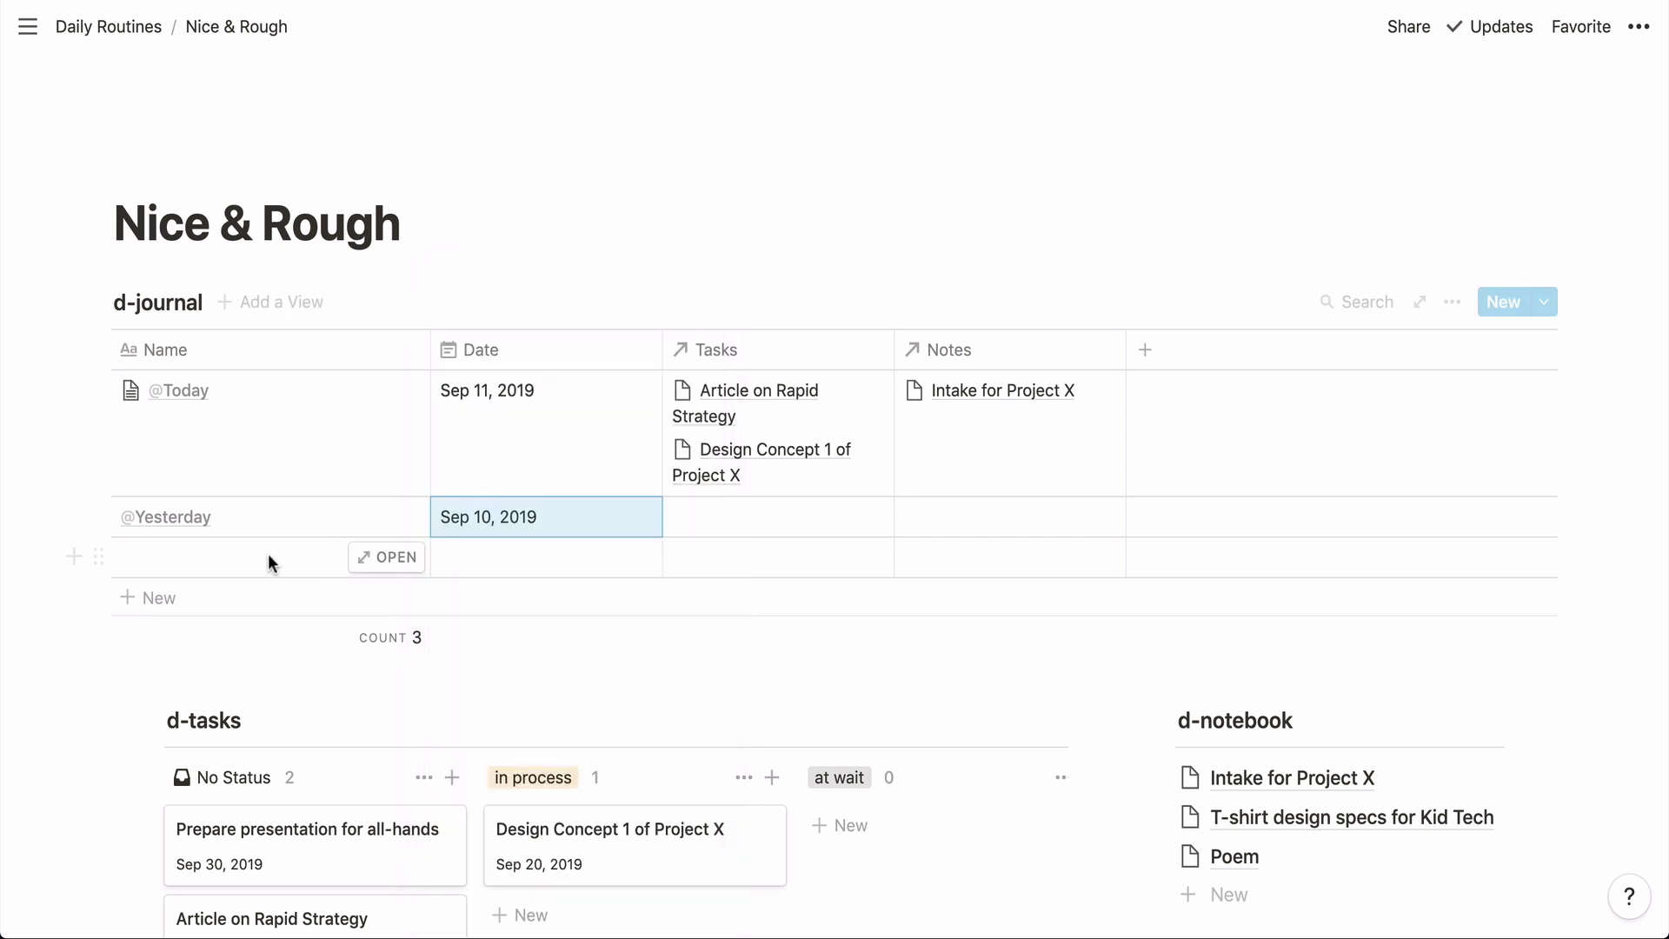
left_click(265, 556)
type("@")
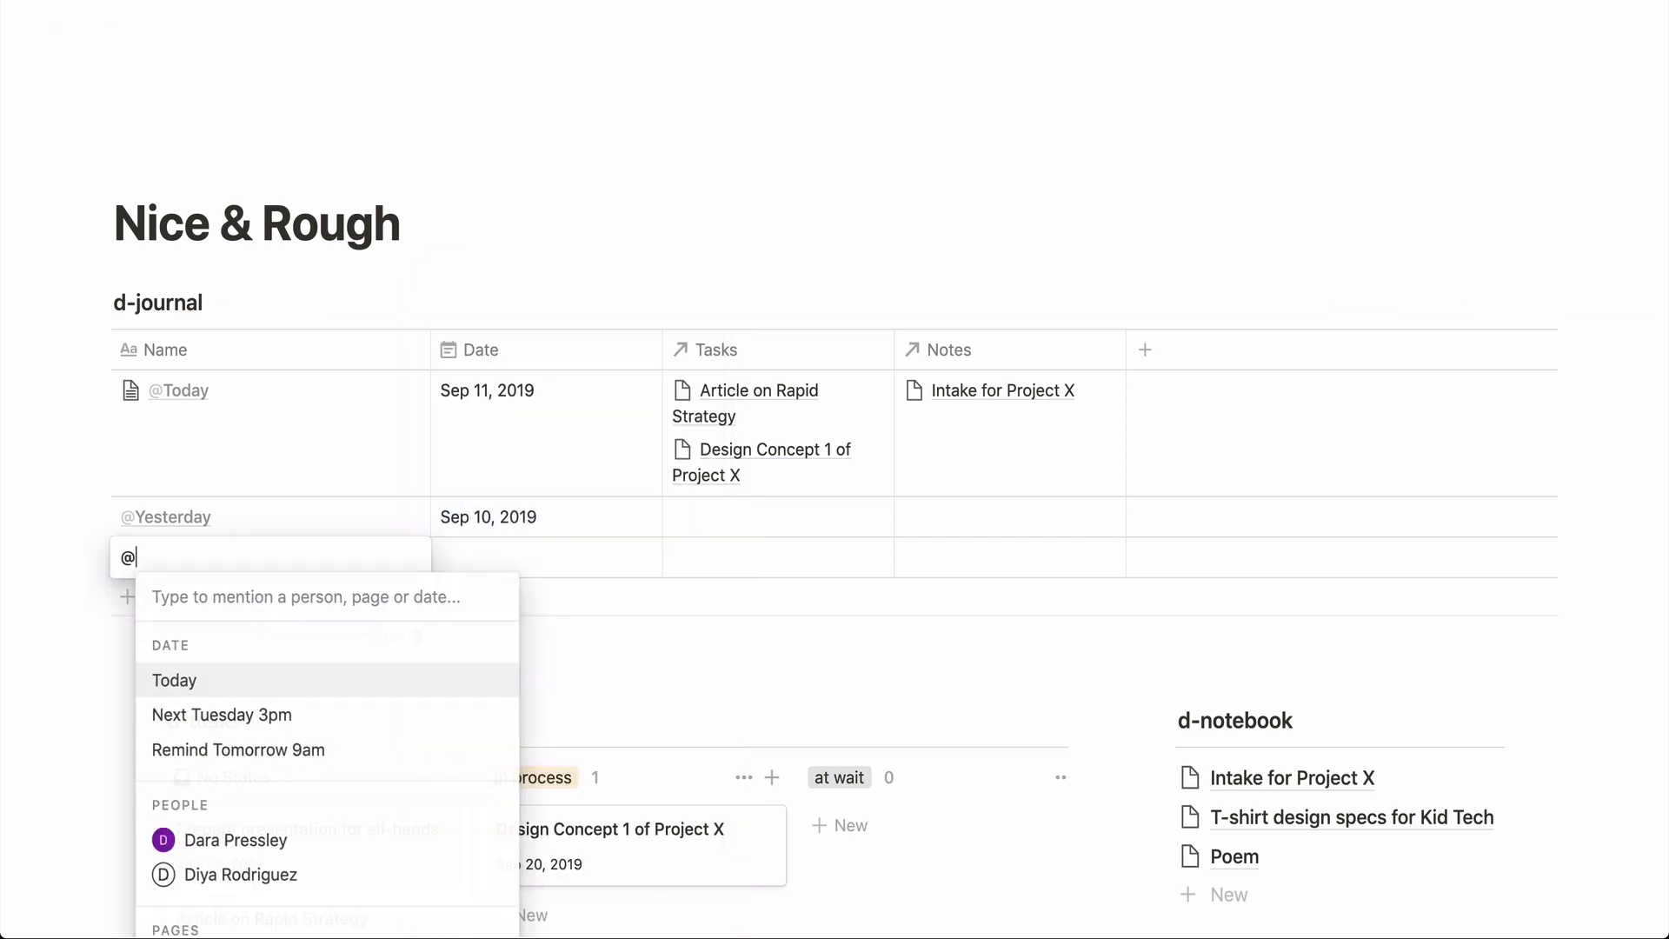
type("tomo")
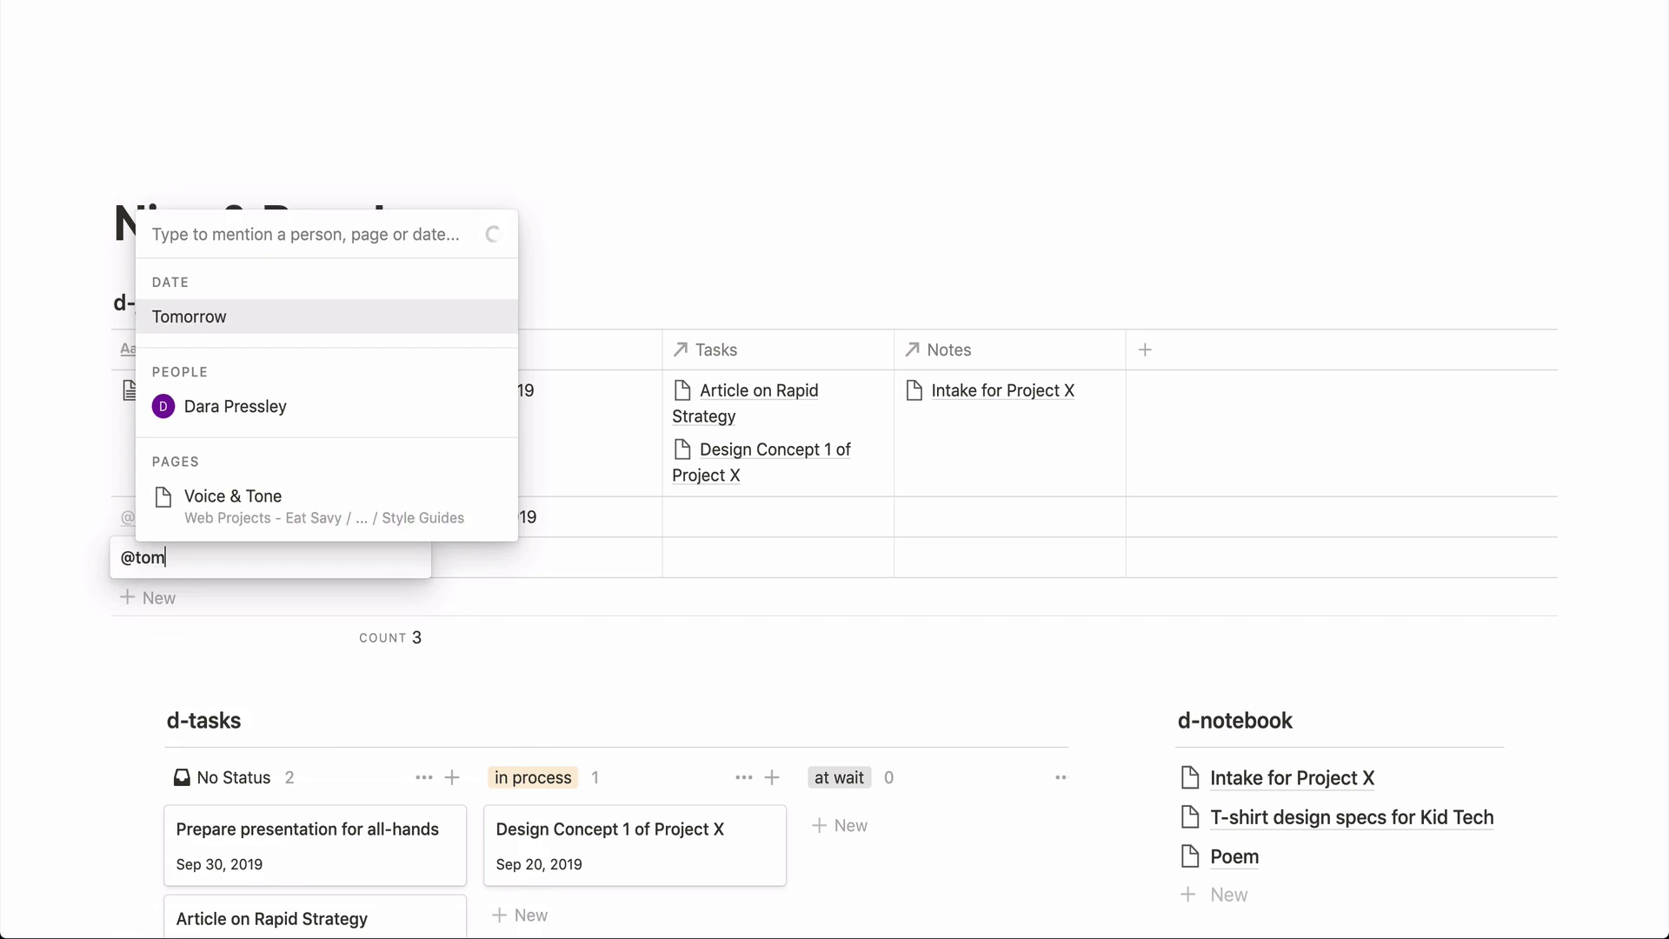
key("Return")
left_click(502, 563)
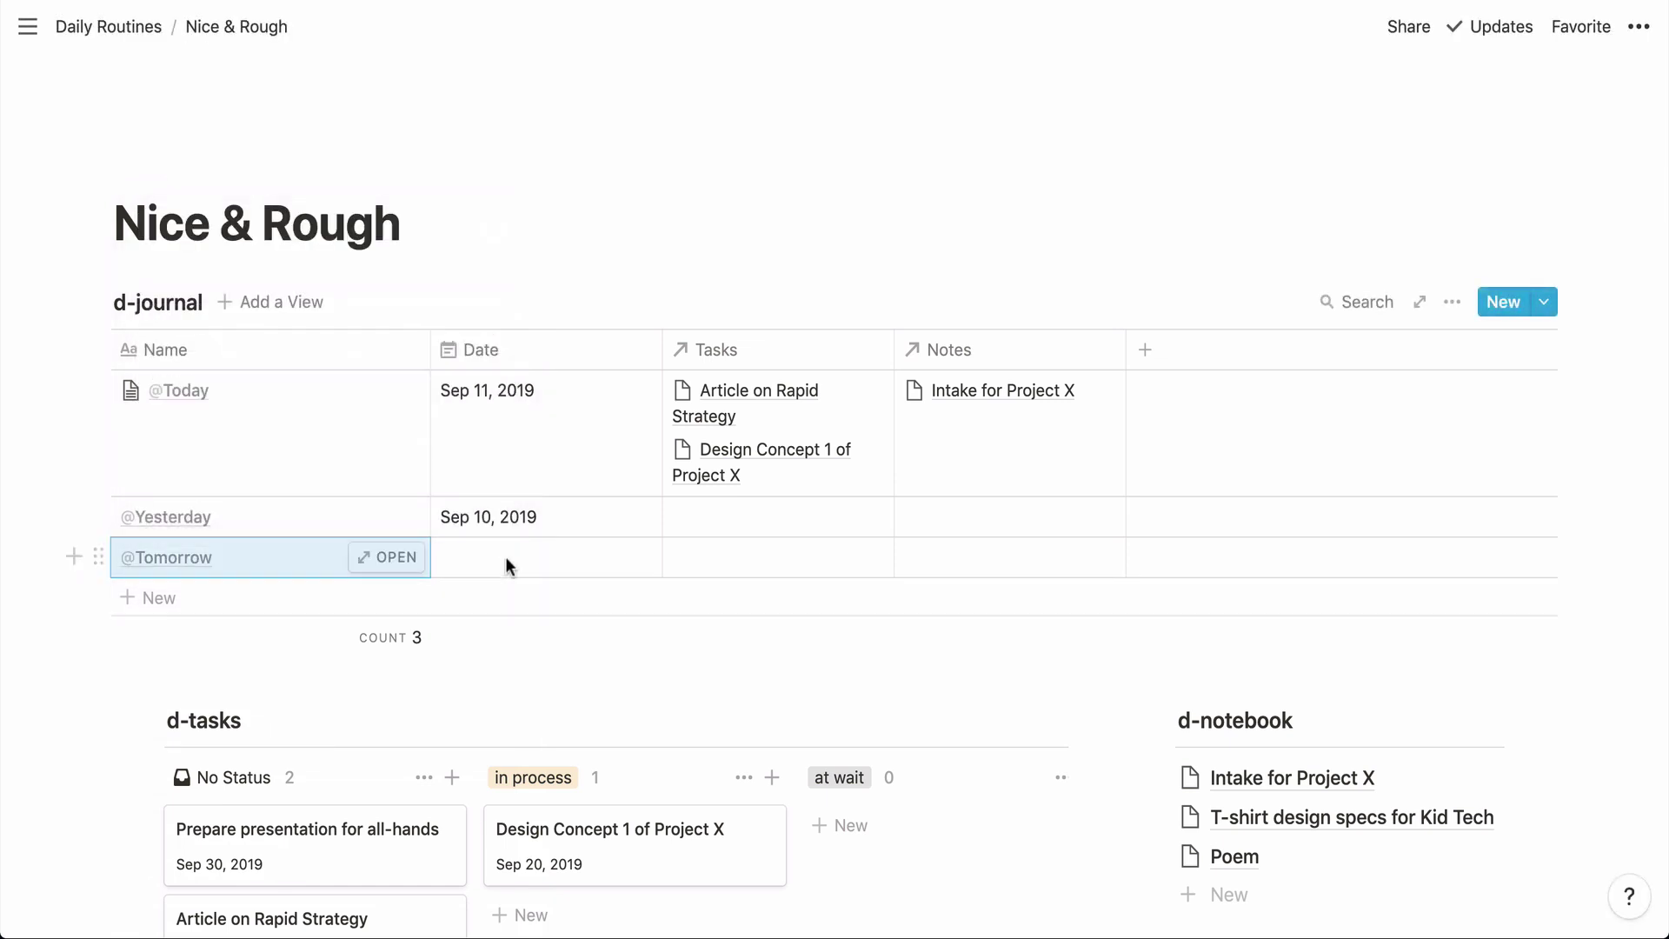
left_click(502, 563)
left_click(611, 461)
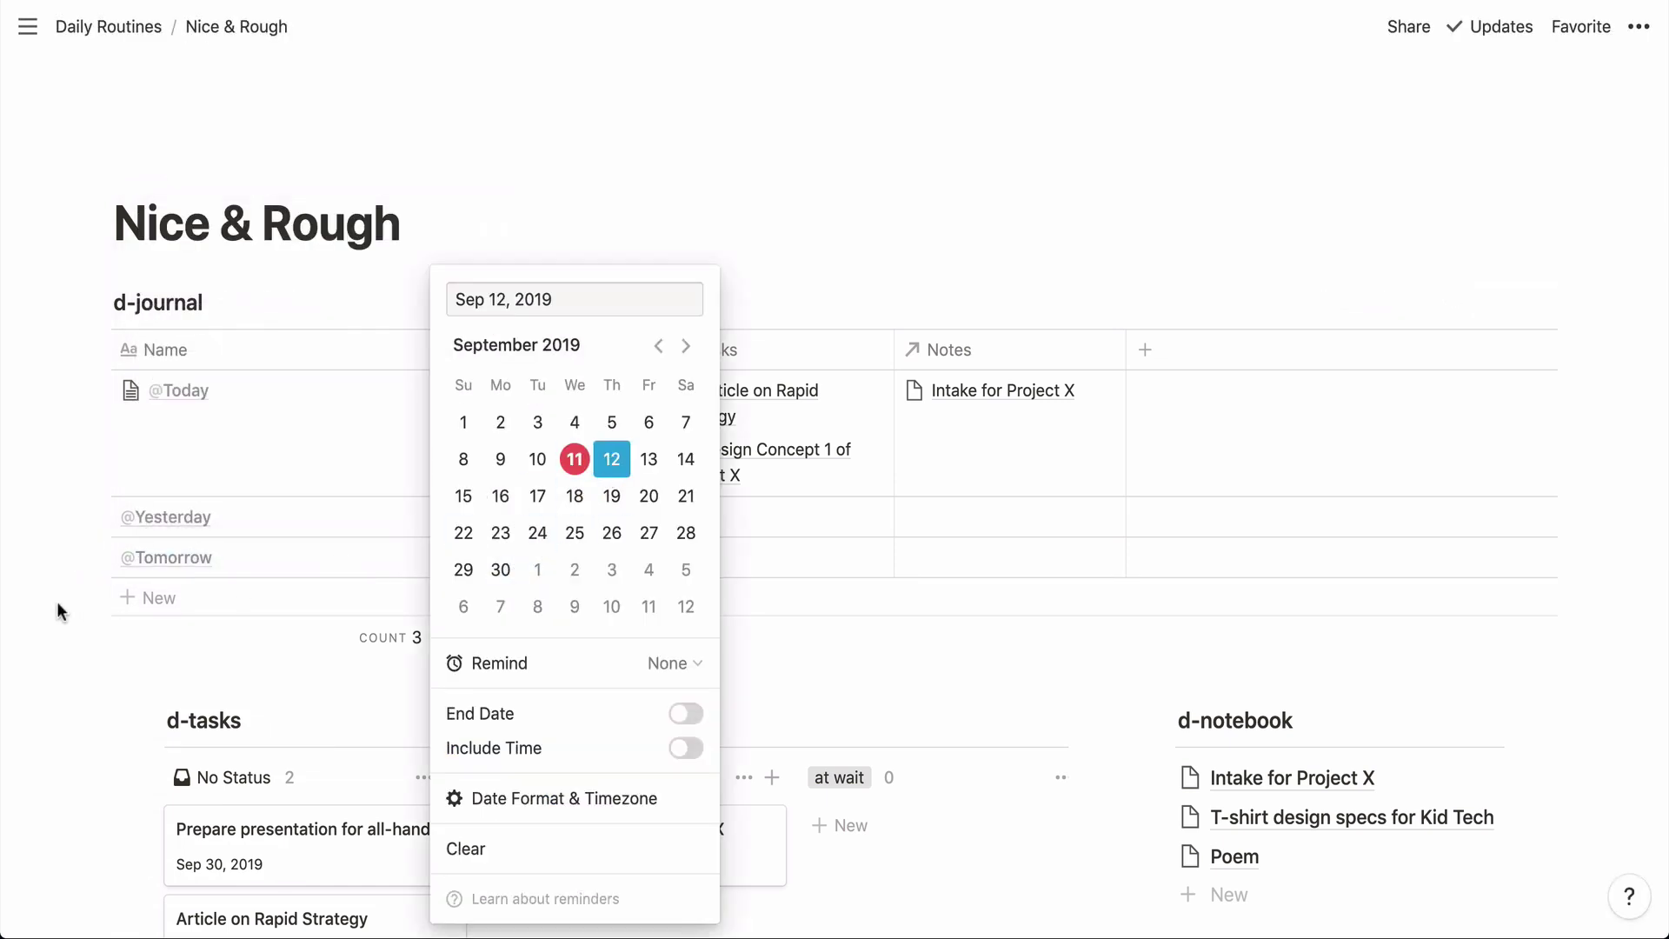
key("Escape")
left_click(365, 558)
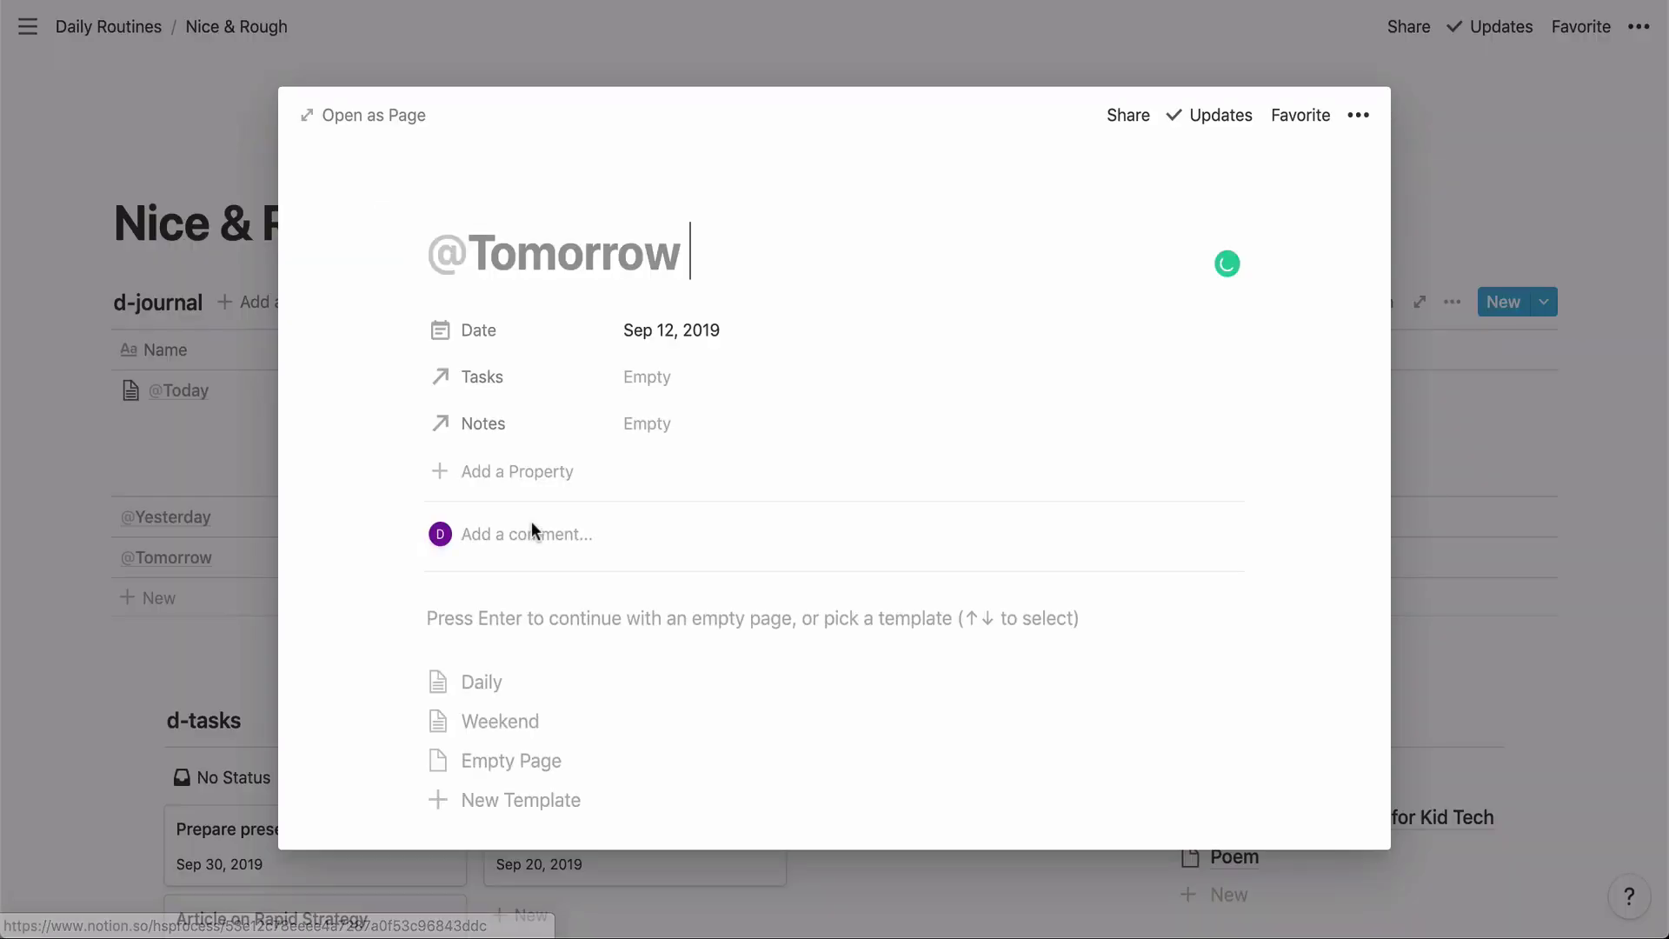
left_click(491, 693)
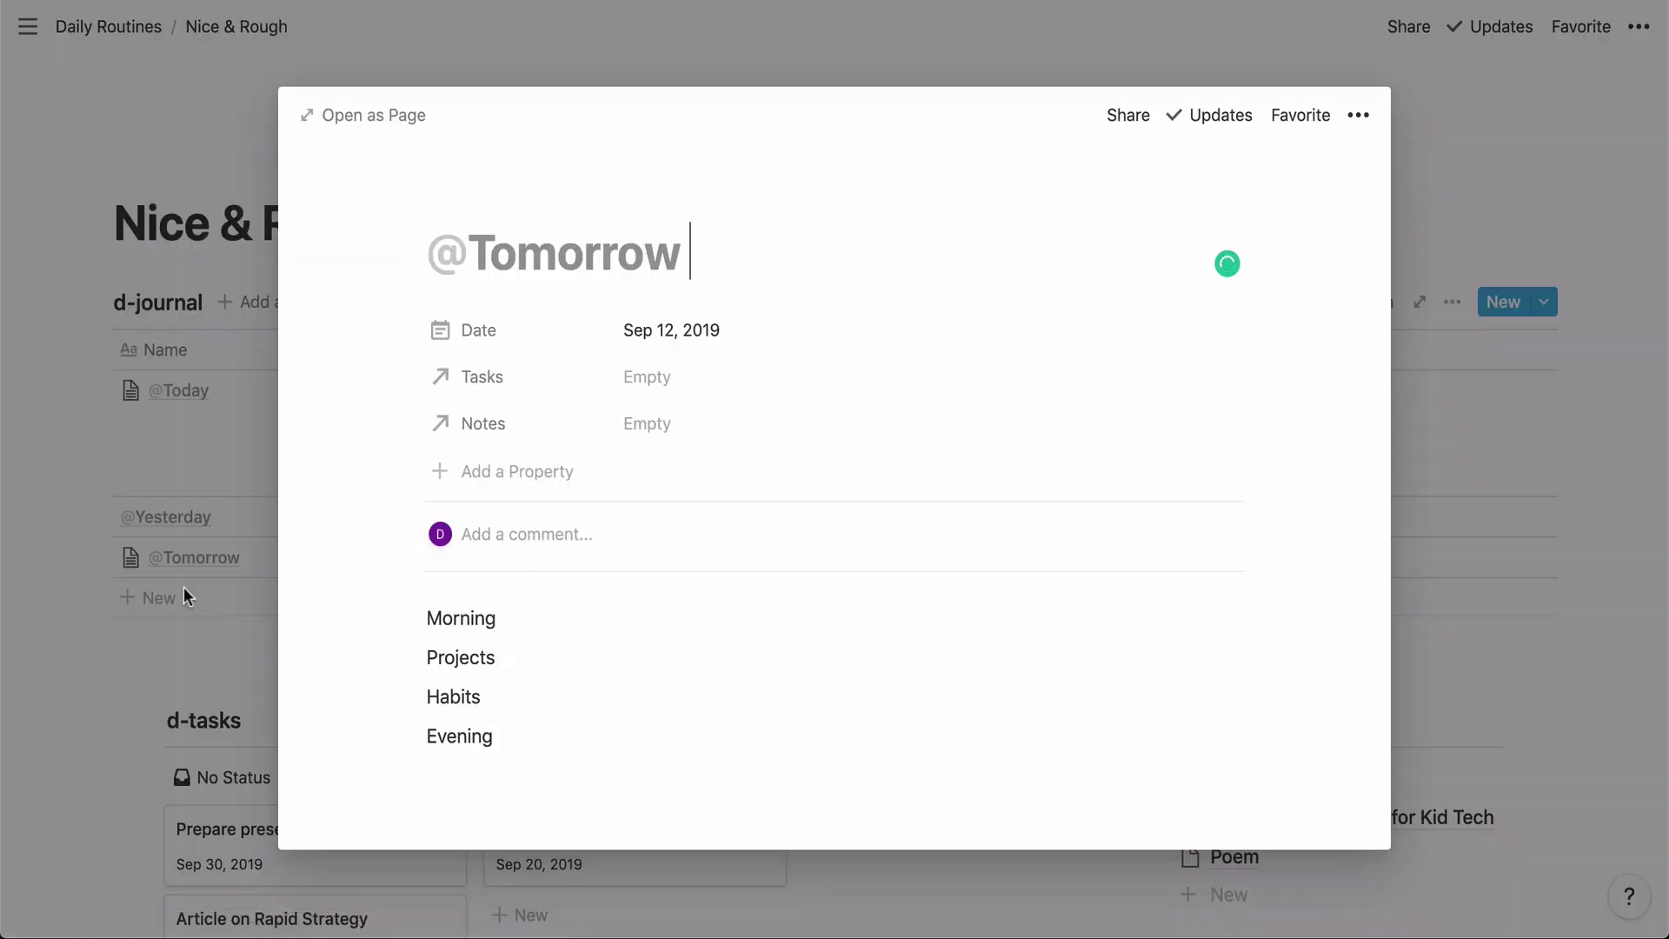
left_click(143, 643)
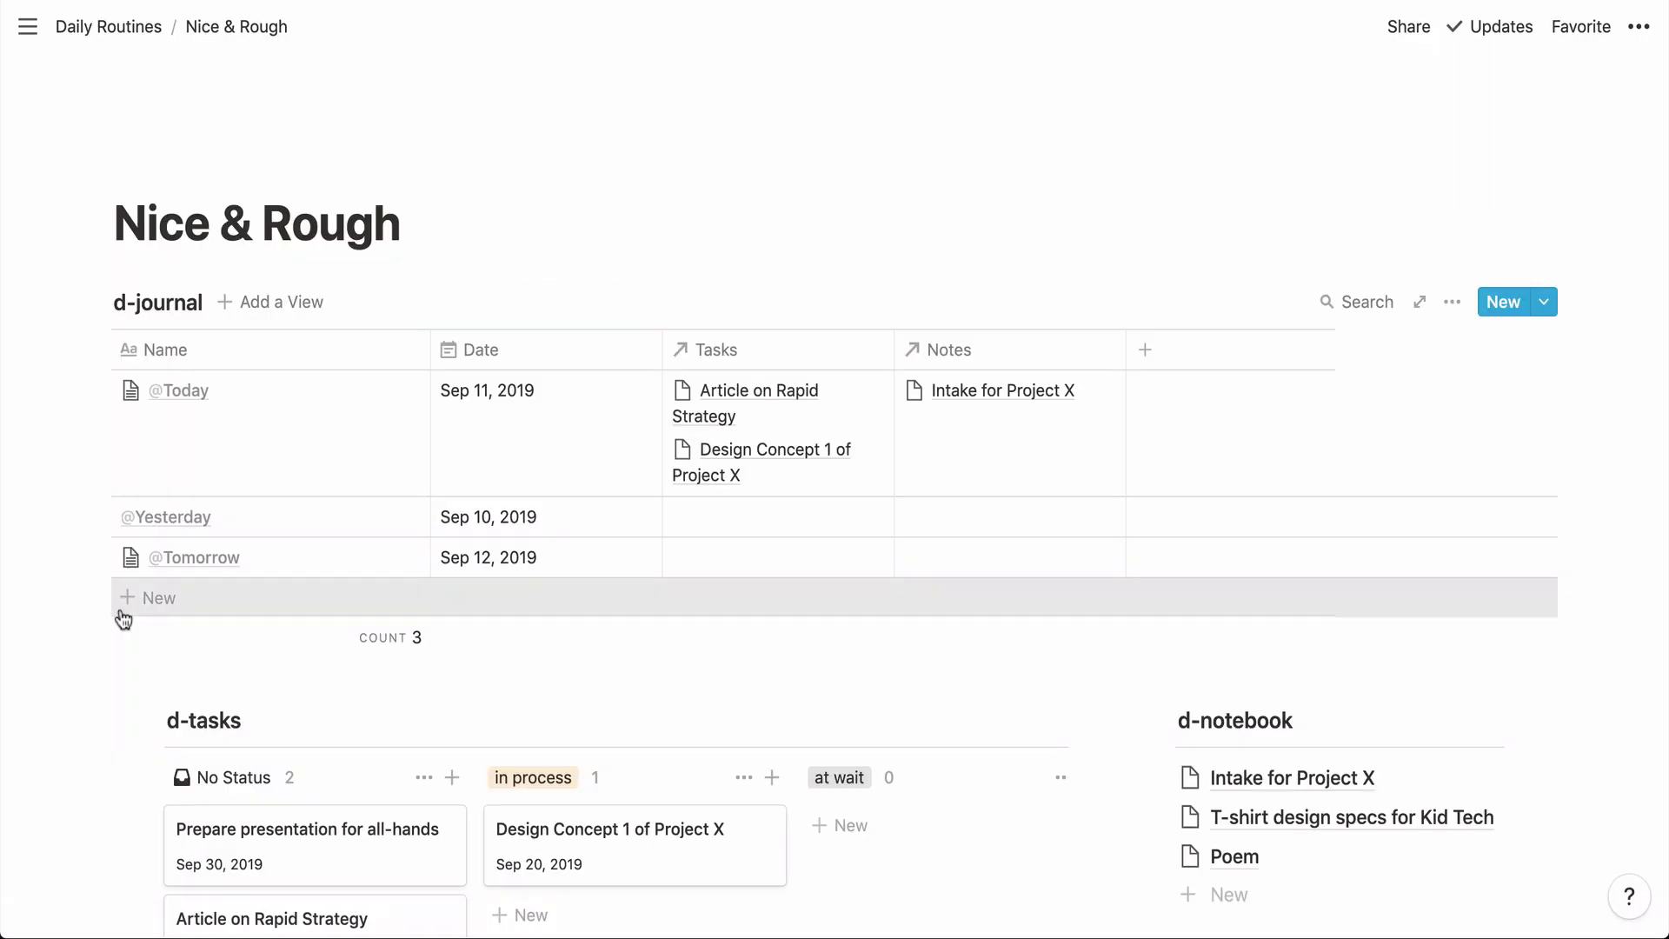
left_click(168, 596)
key("Escape")
left_click(392, 520)
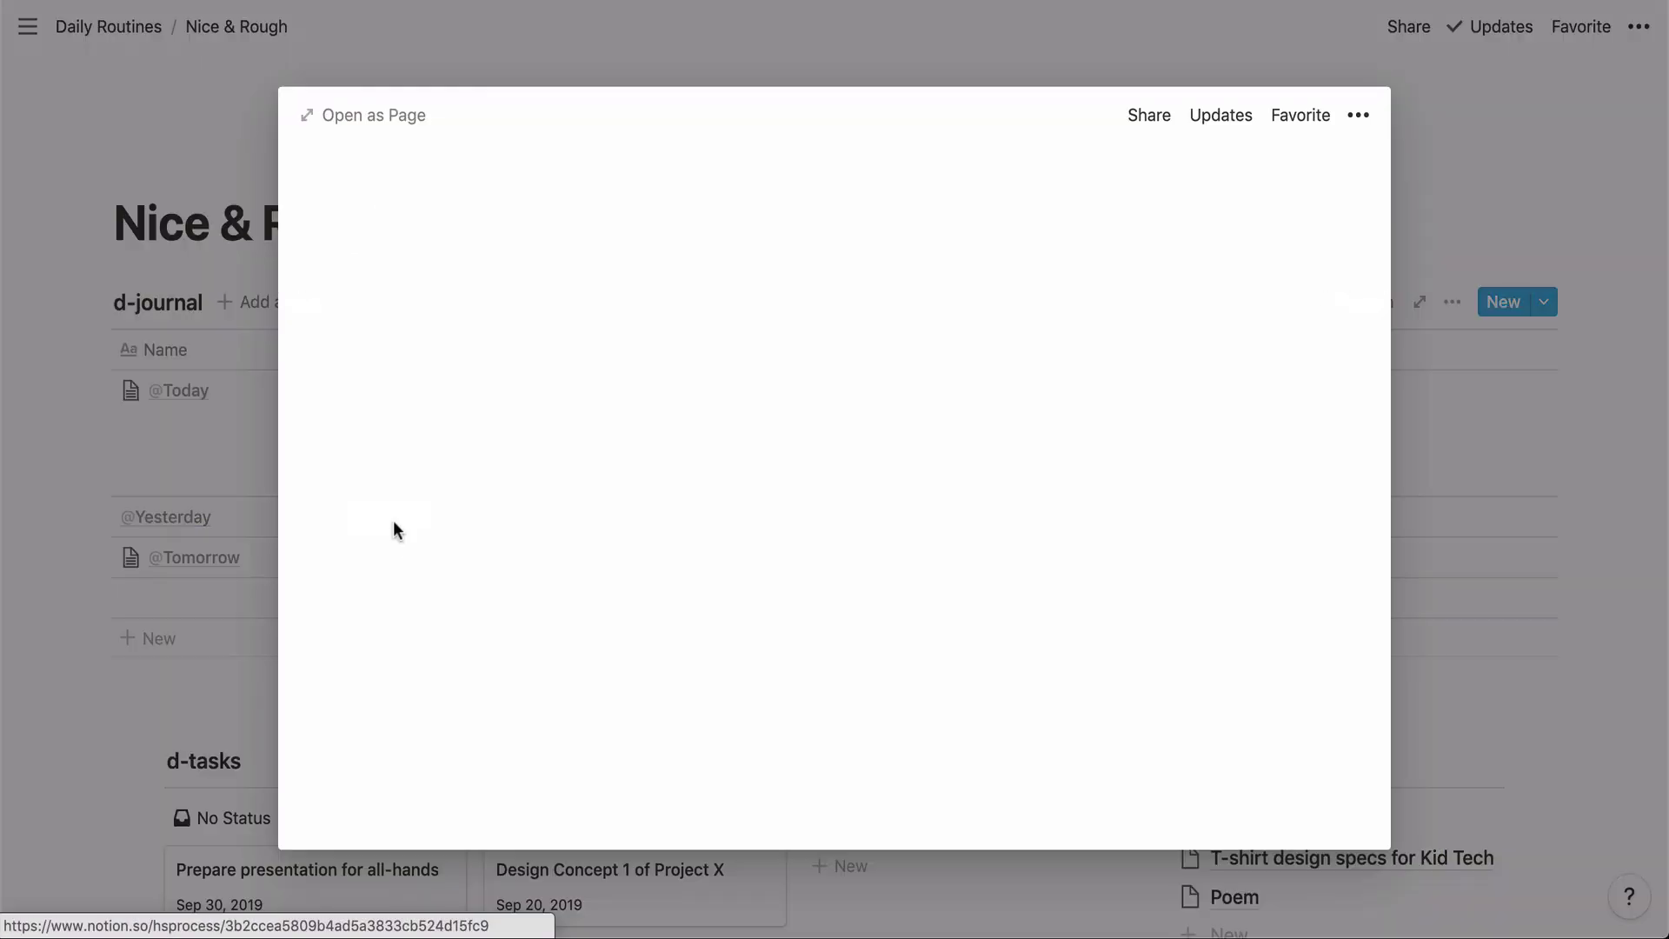
left_click(507, 686)
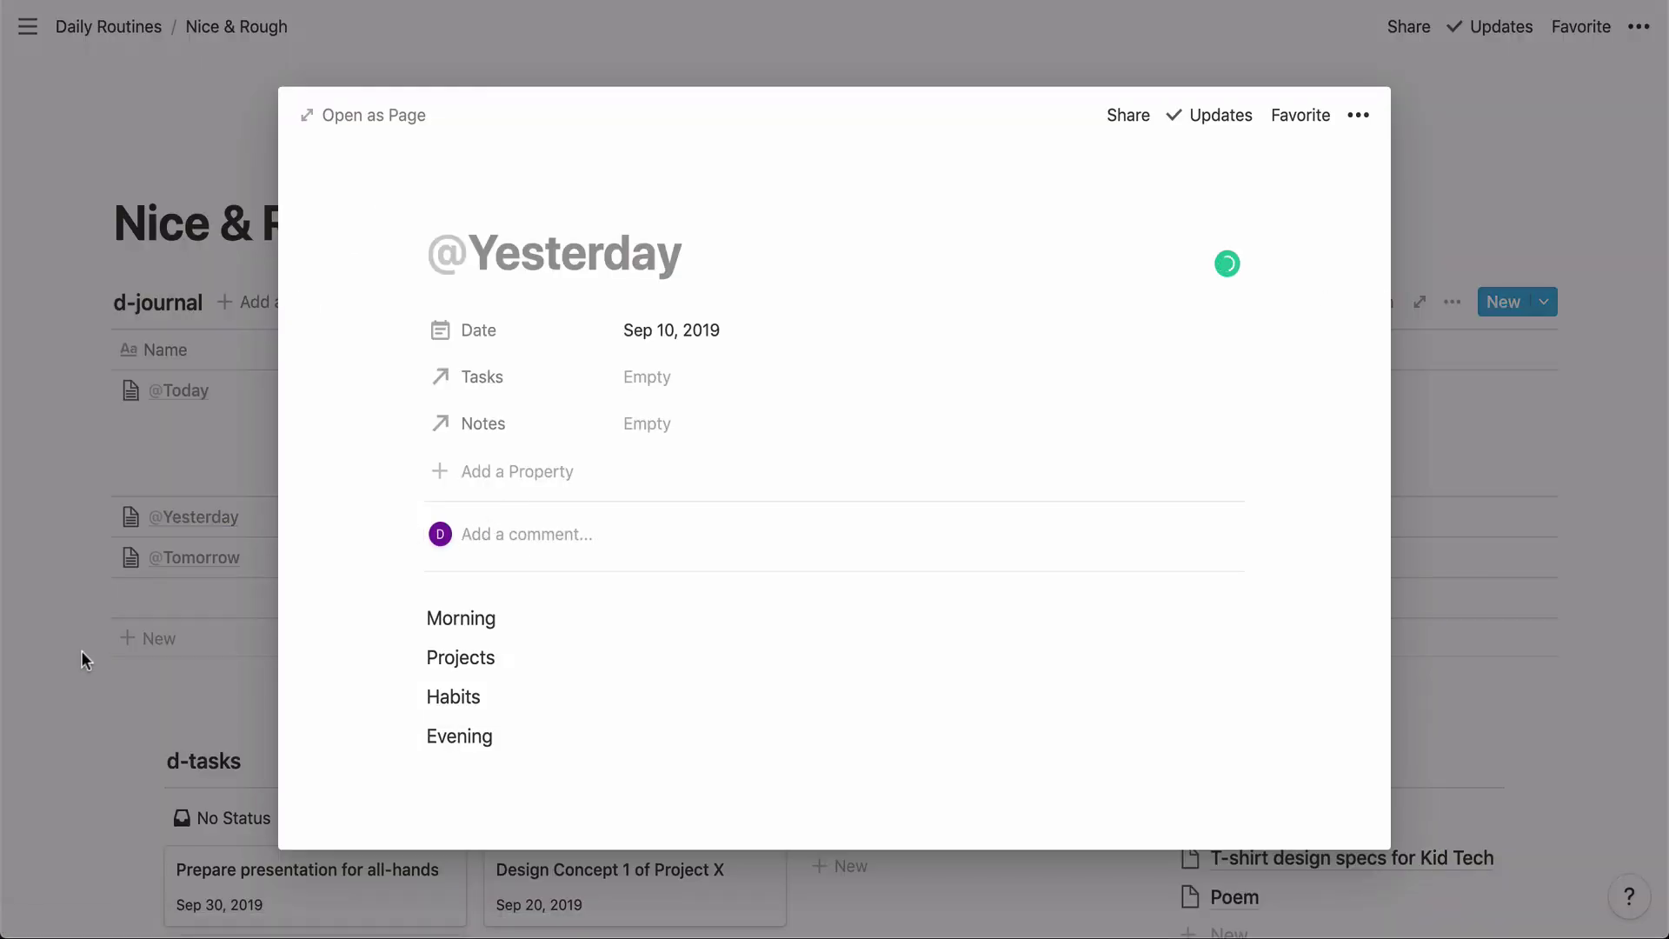
left_click(81, 650)
- Delete the blank fourth entry from the d-journal table
left_click(104, 596)
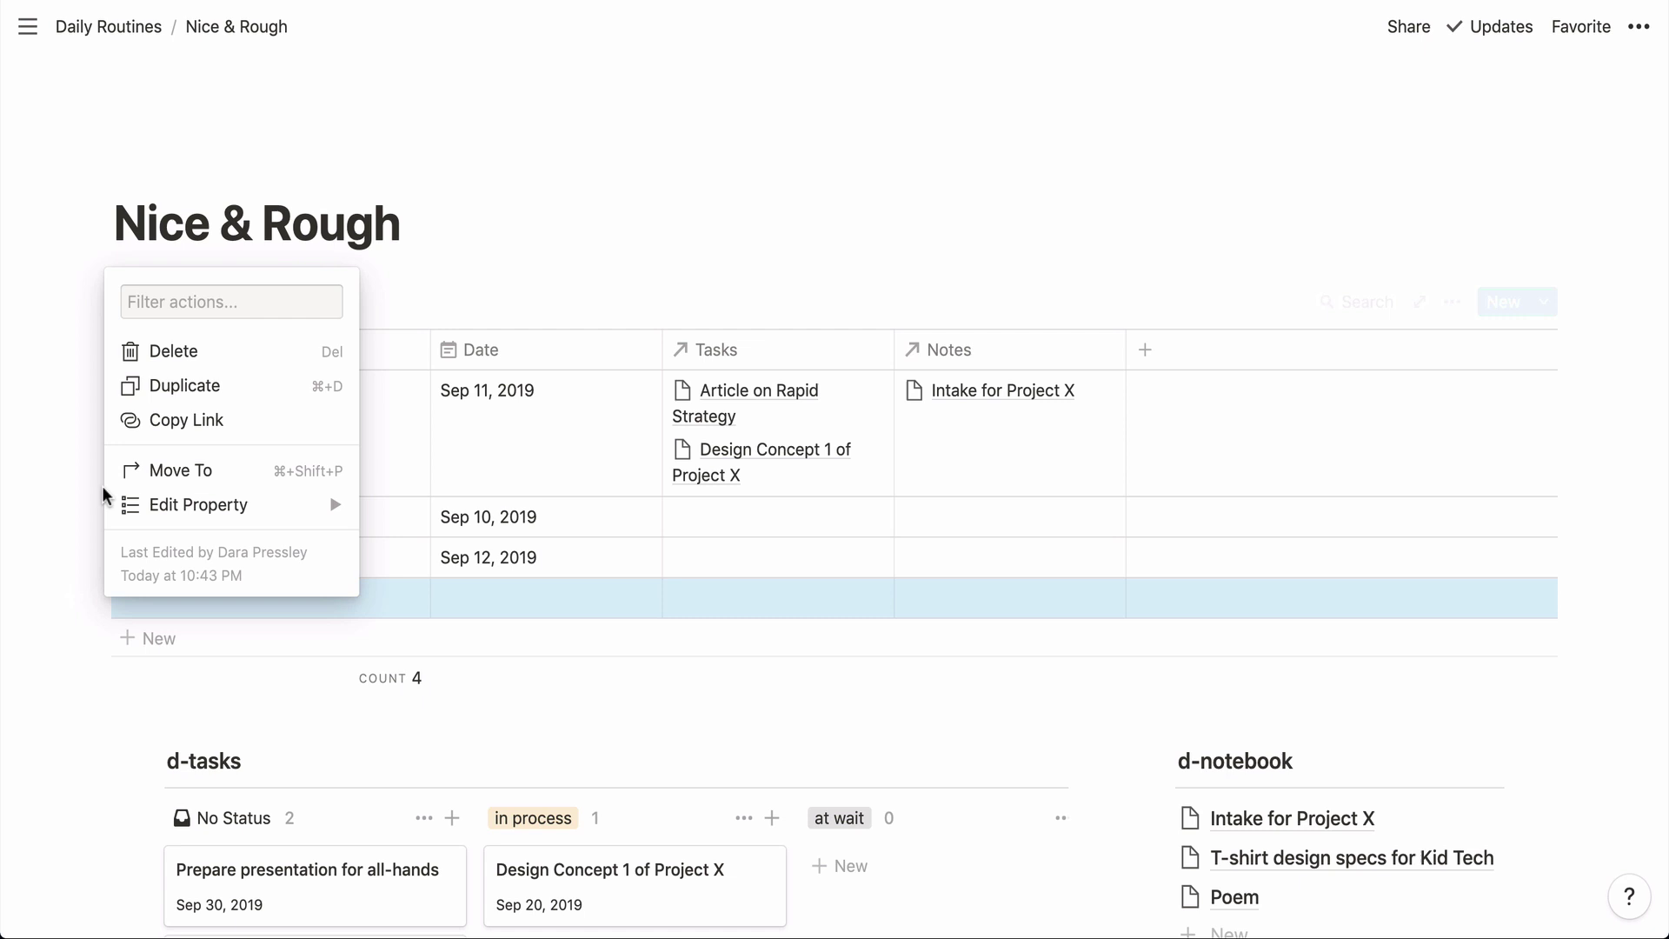
left_click(131, 347)
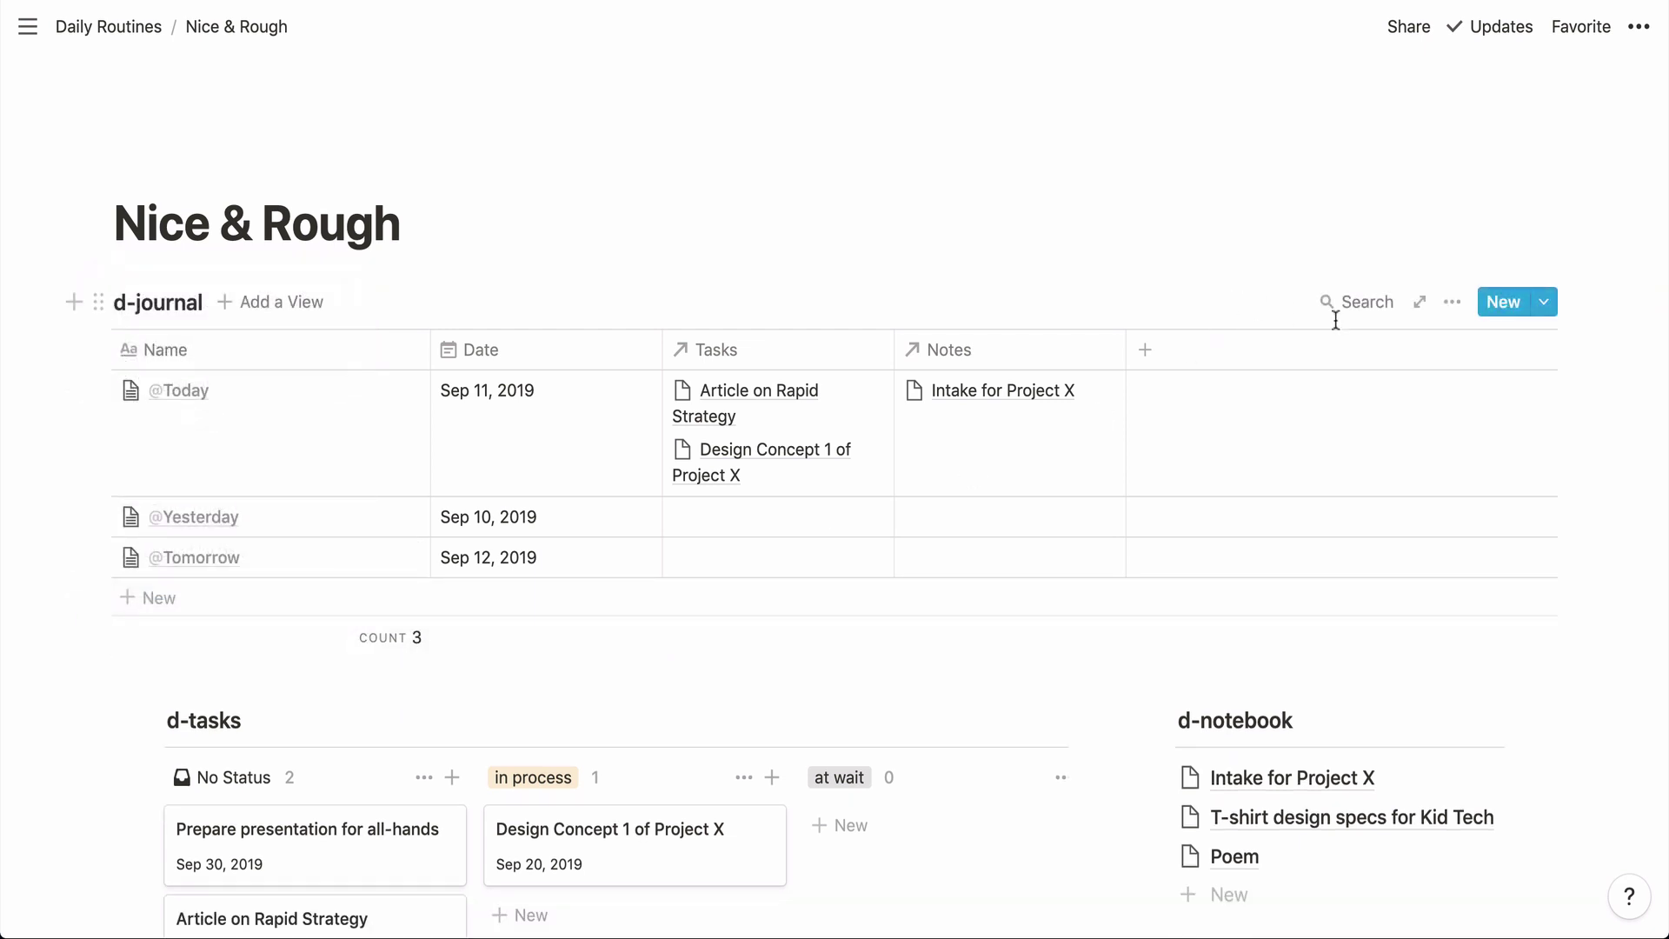
- Add a new filter to the d-journal table on the Nice & Rough page
left_click(1452, 304)
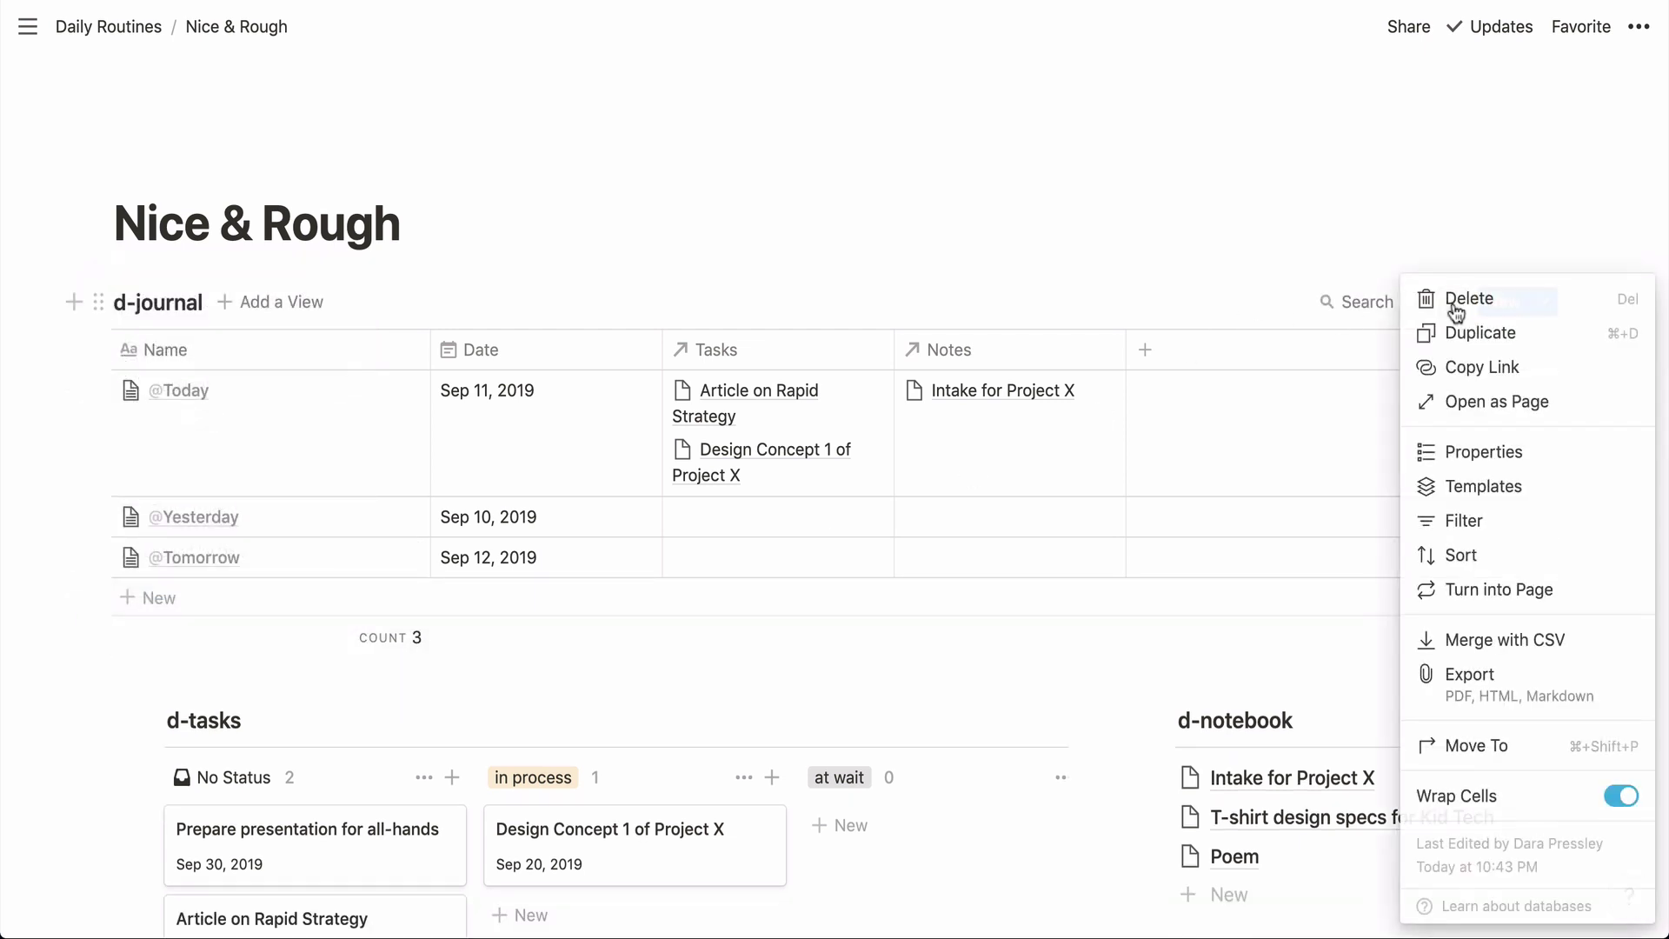
left_click(1450, 522)
left_click(1160, 515)
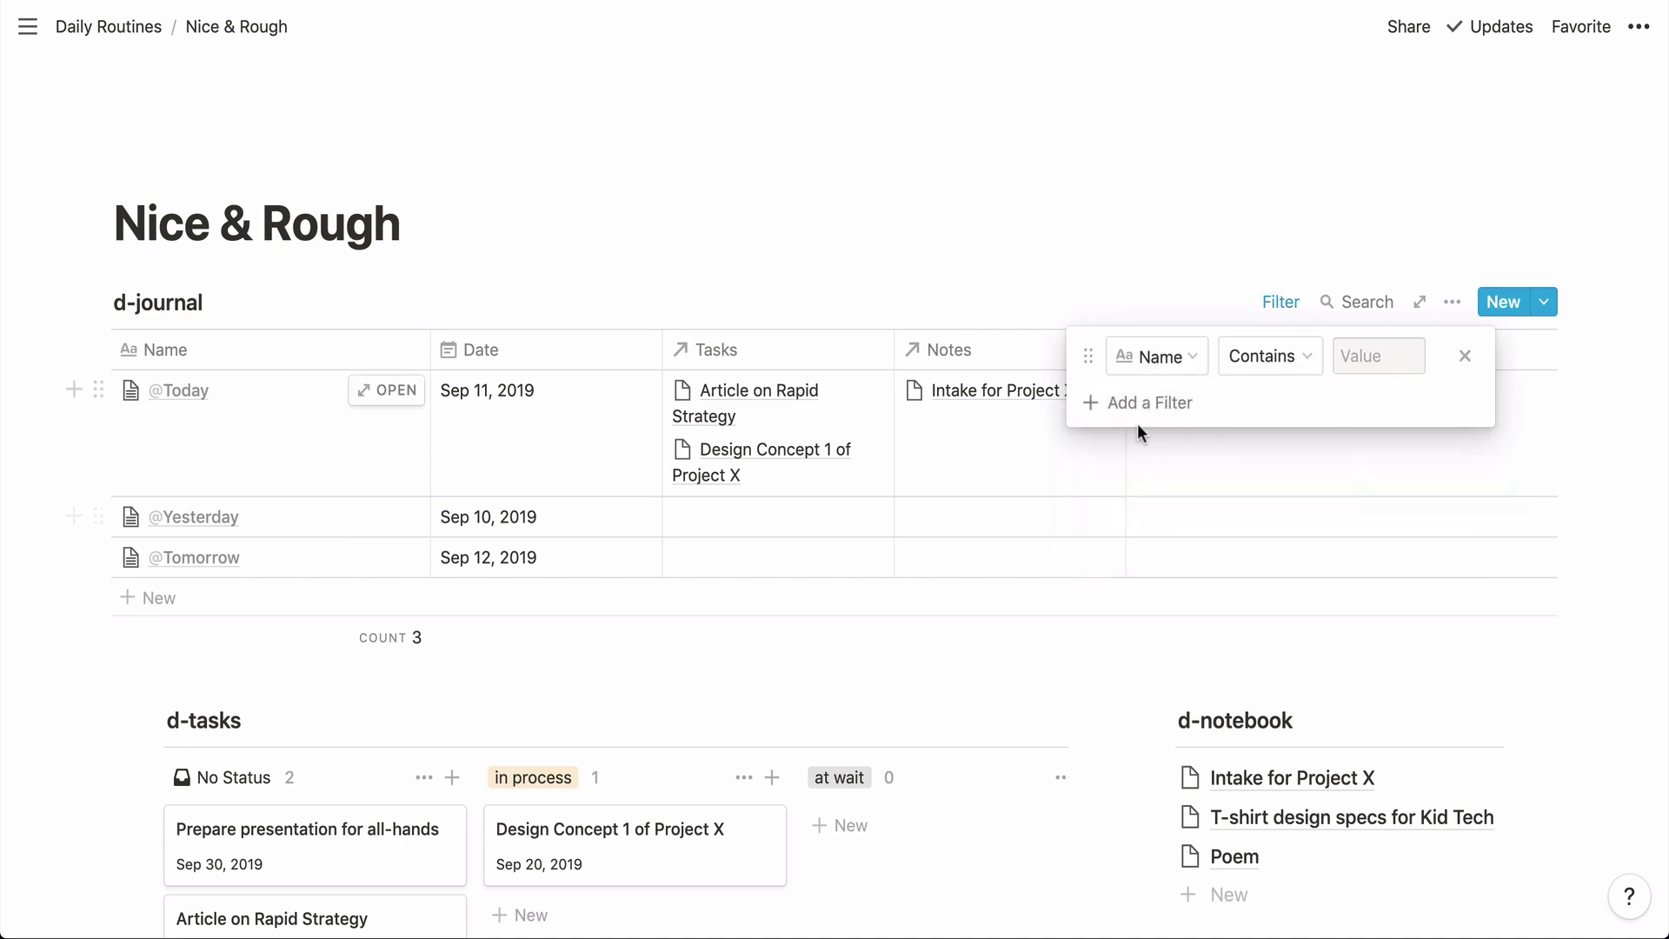
left_click(1166, 365)
left_click(1153, 491)
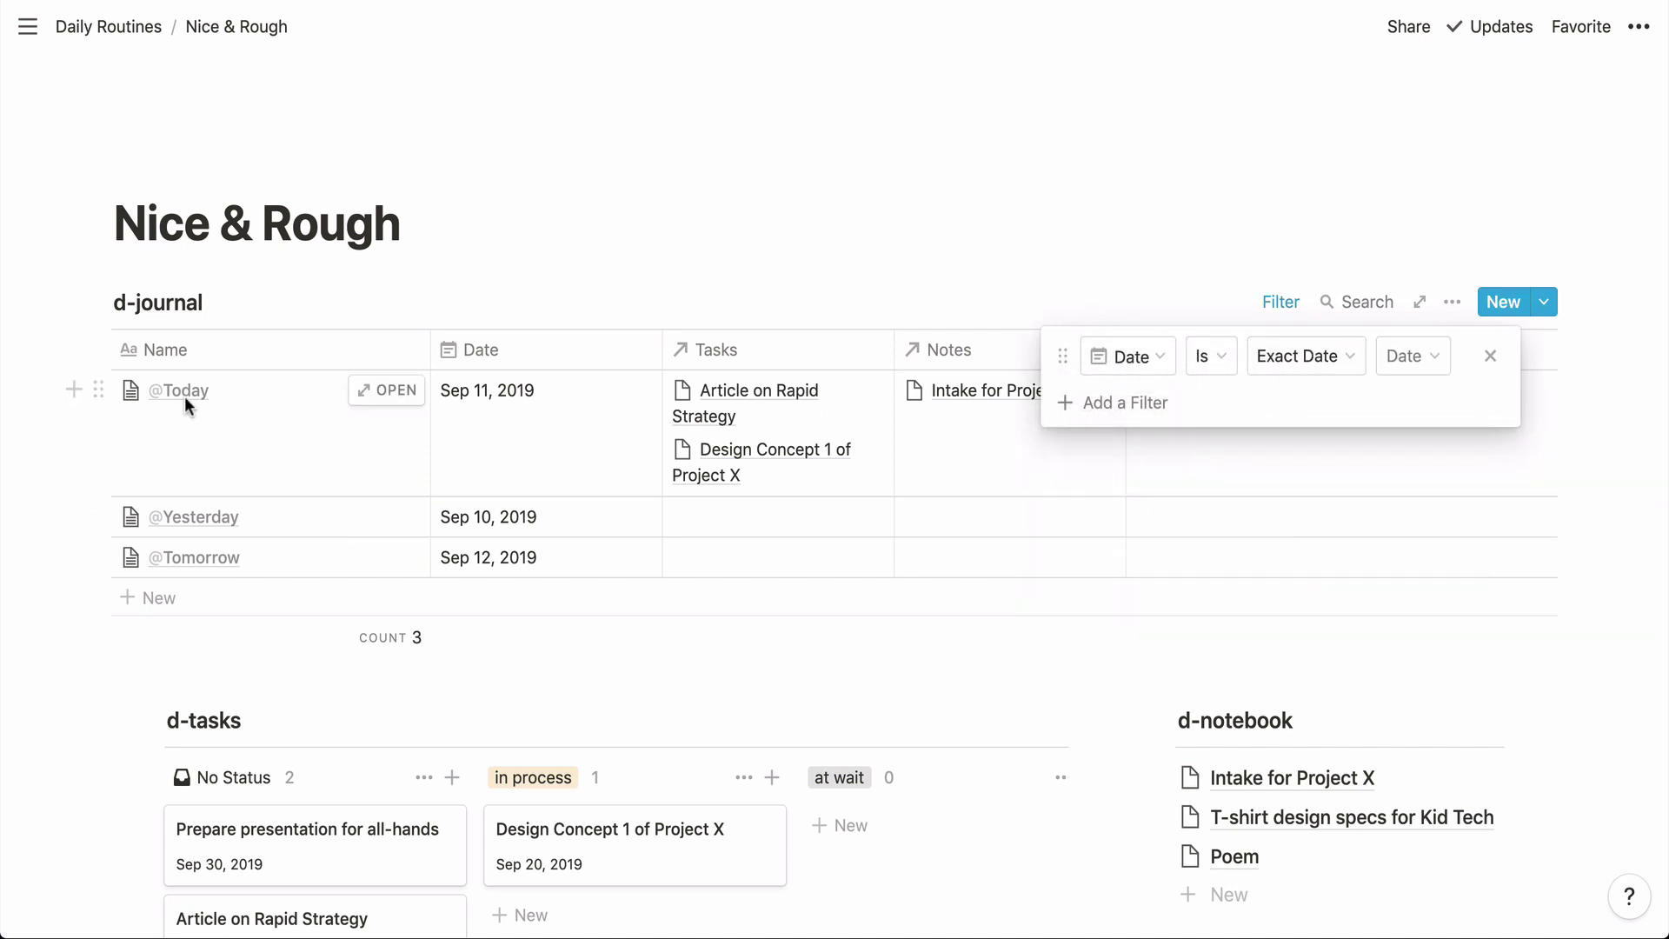
left_click(1121, 358)
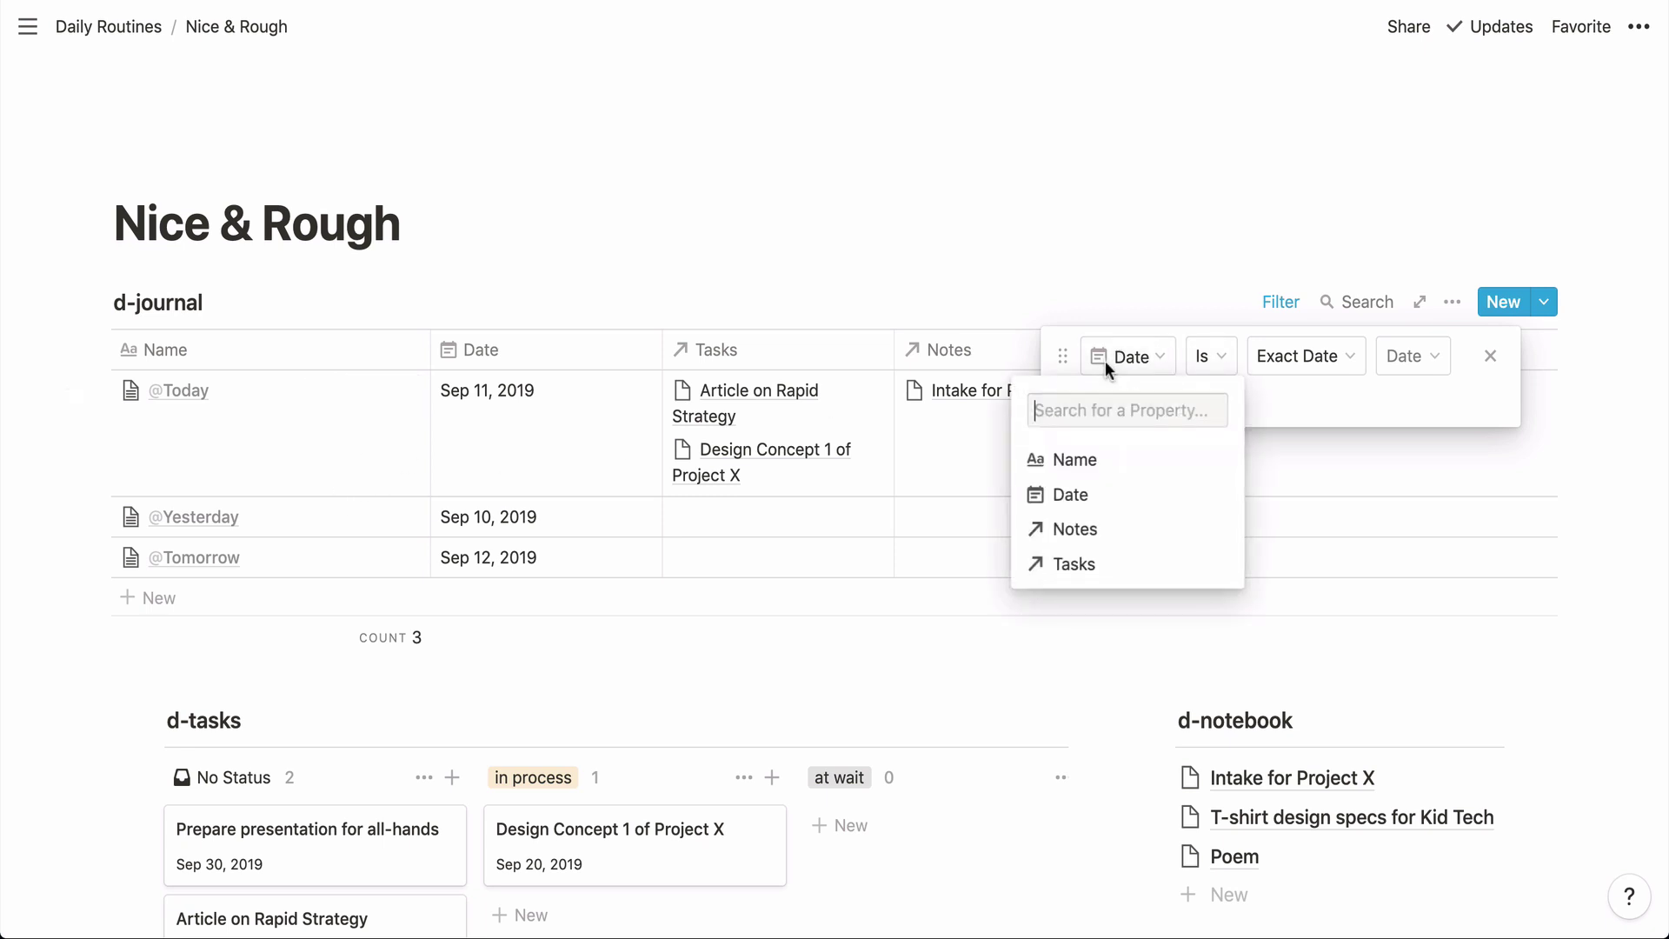
left_click(1093, 462)
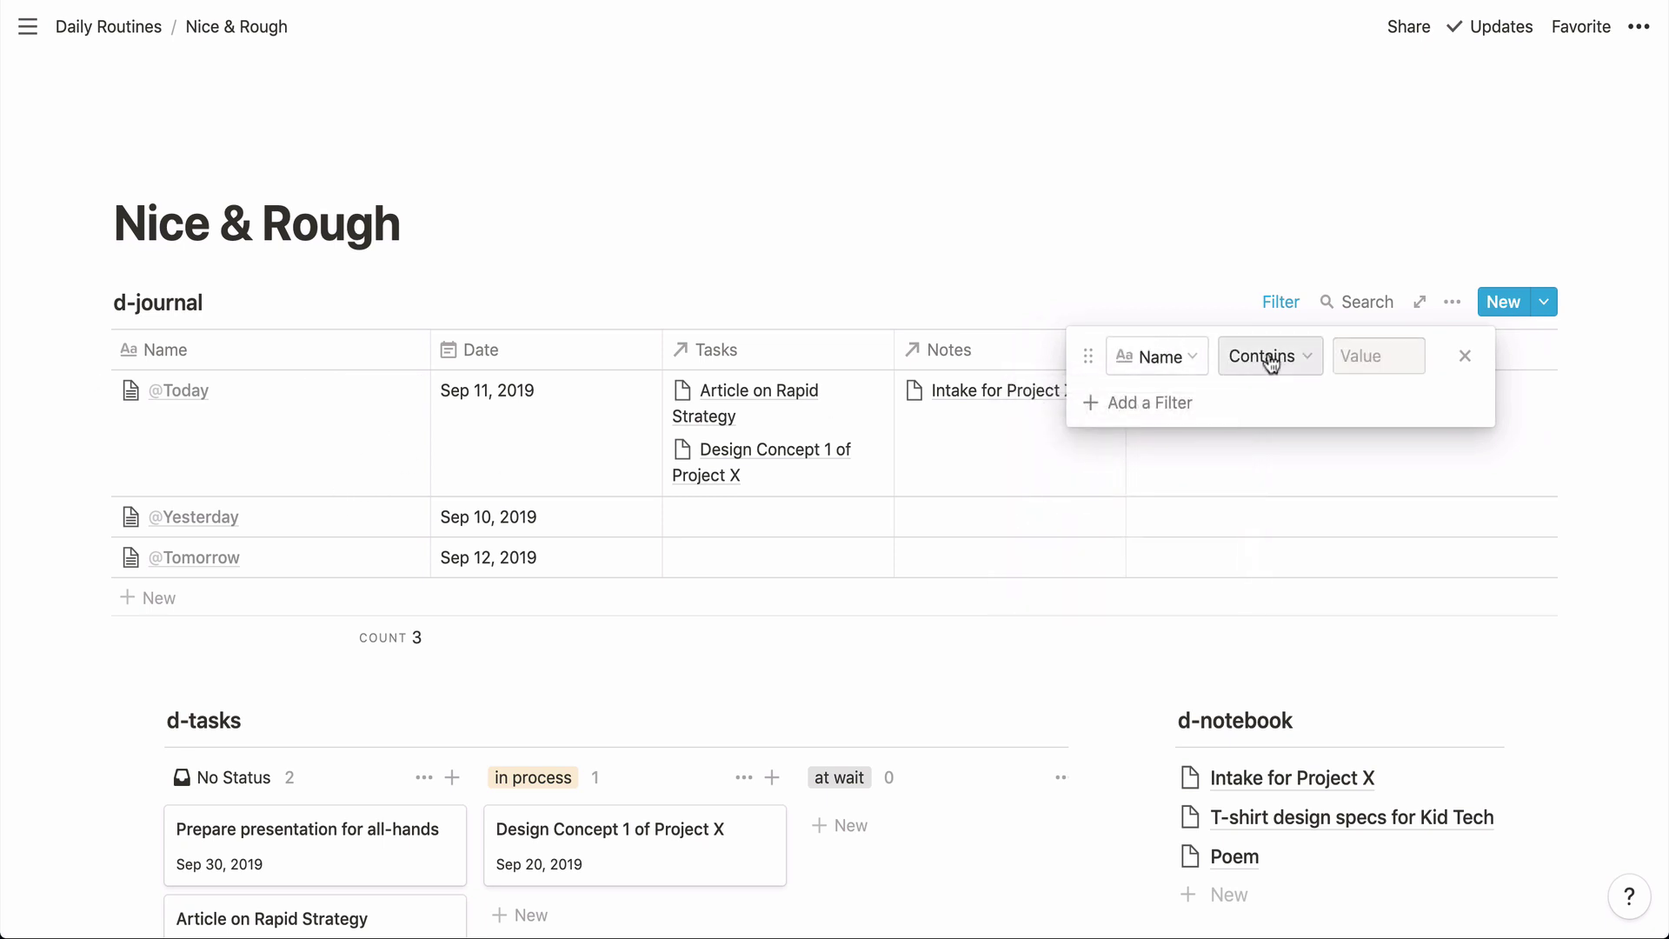
- Set the d-journal filter to entries whose Date is Today and close the filter settings
left_click(1169, 365)
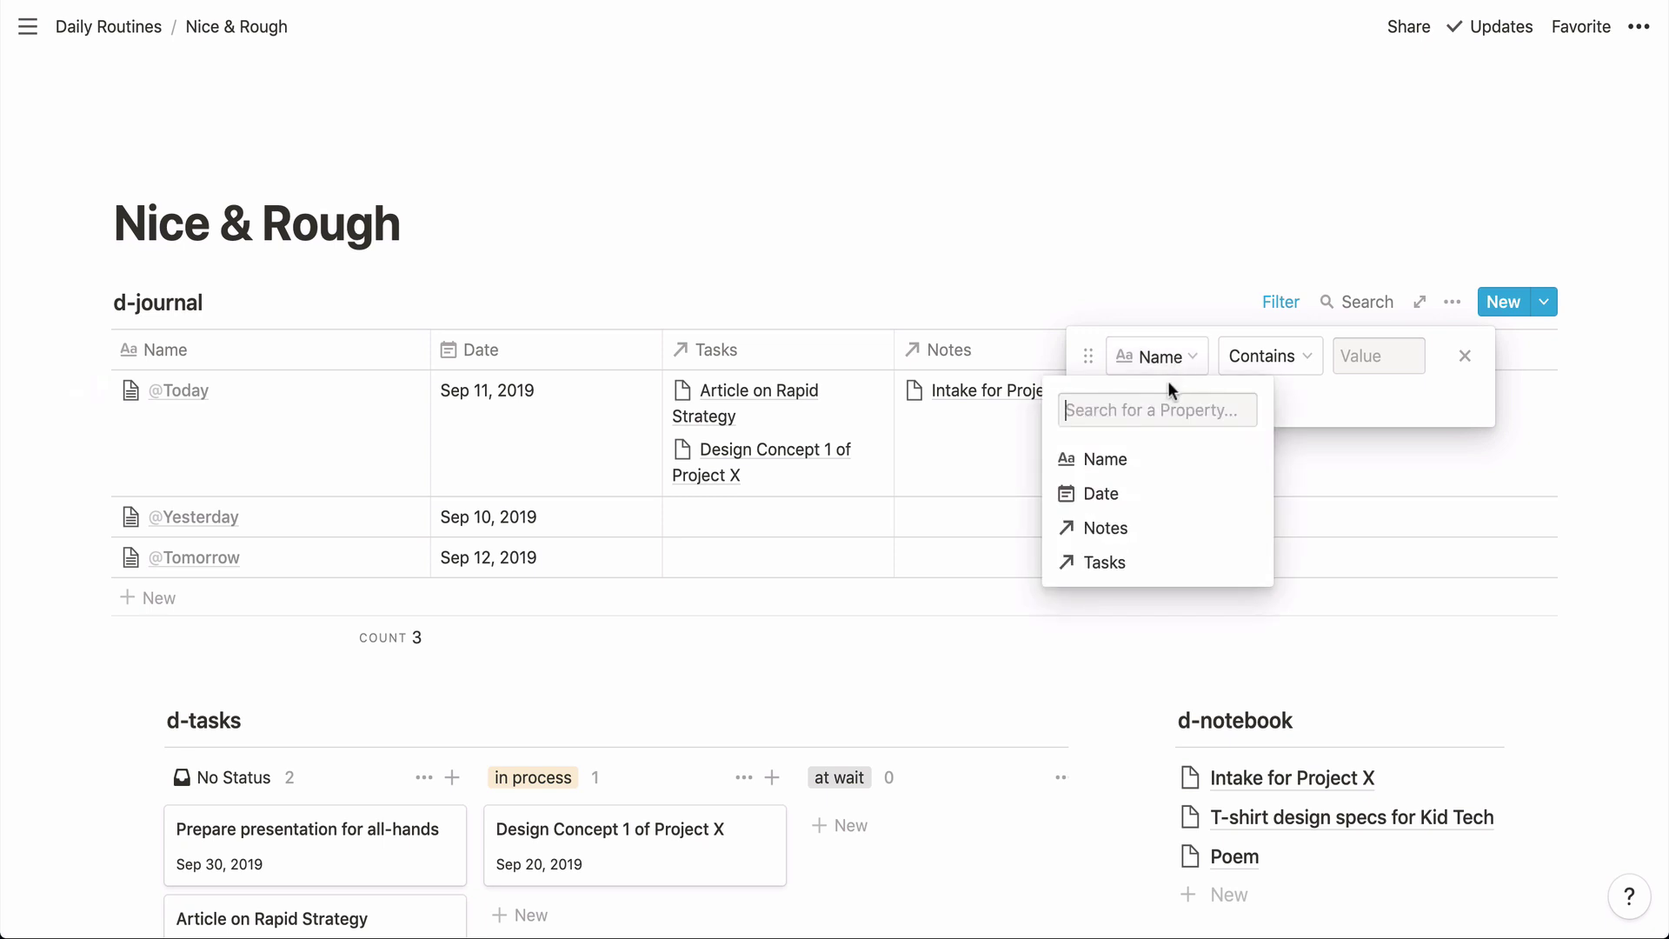
left_click(1129, 492)
left_click(1285, 354)
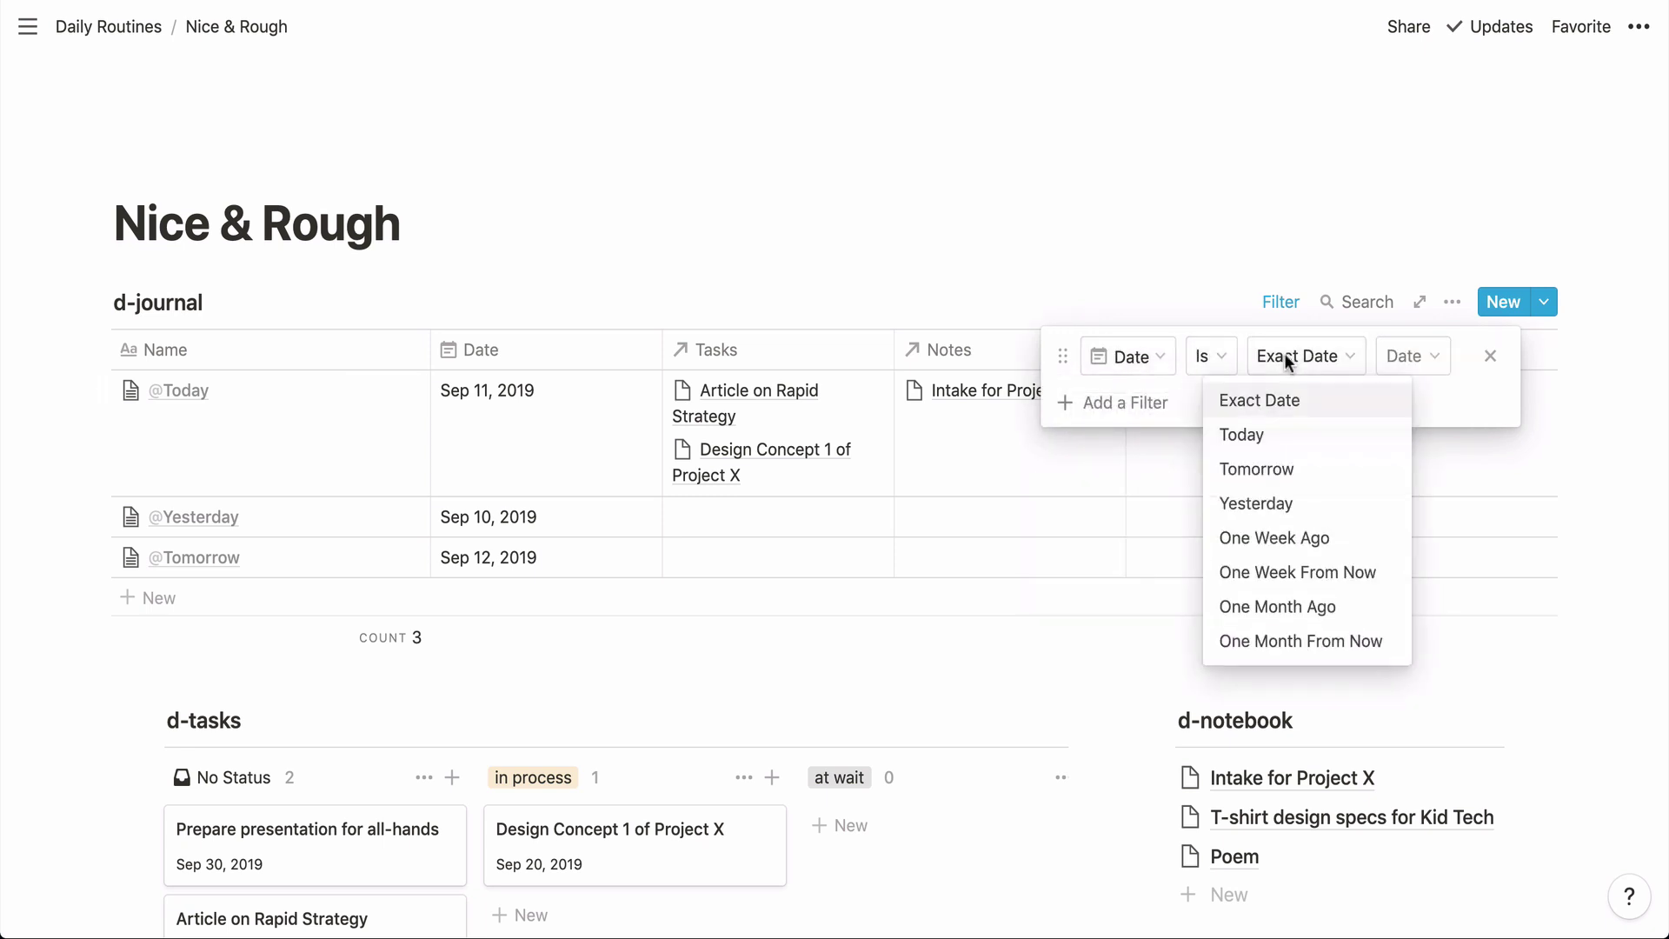
left_click(1272, 434)
left_click(1152, 249)
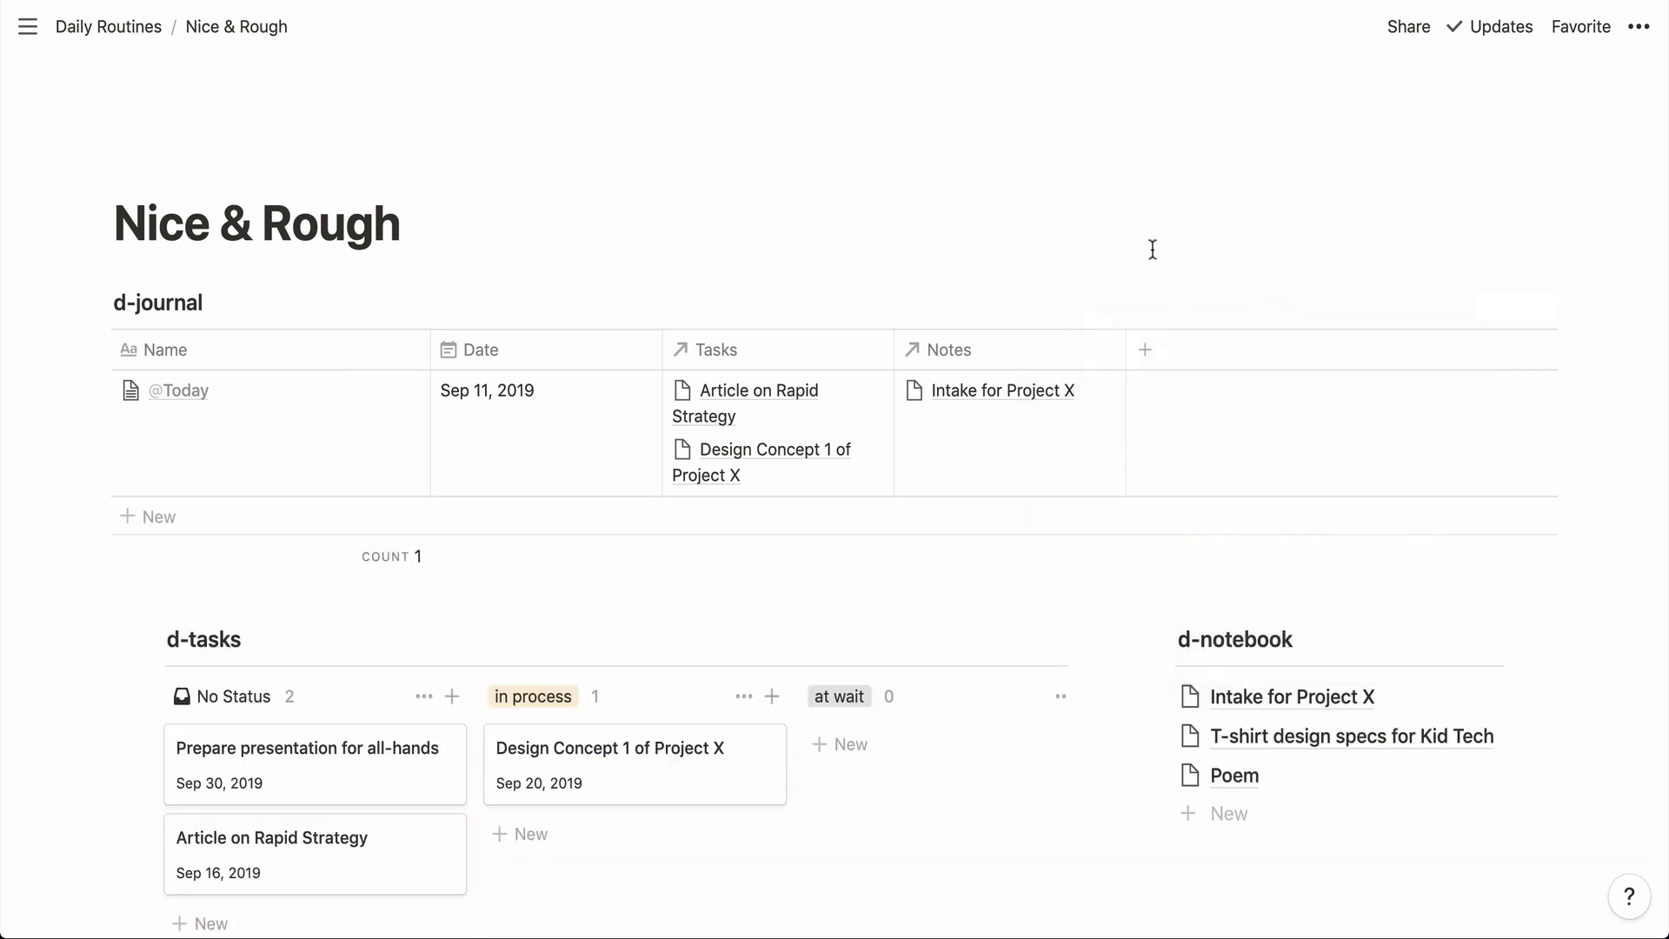